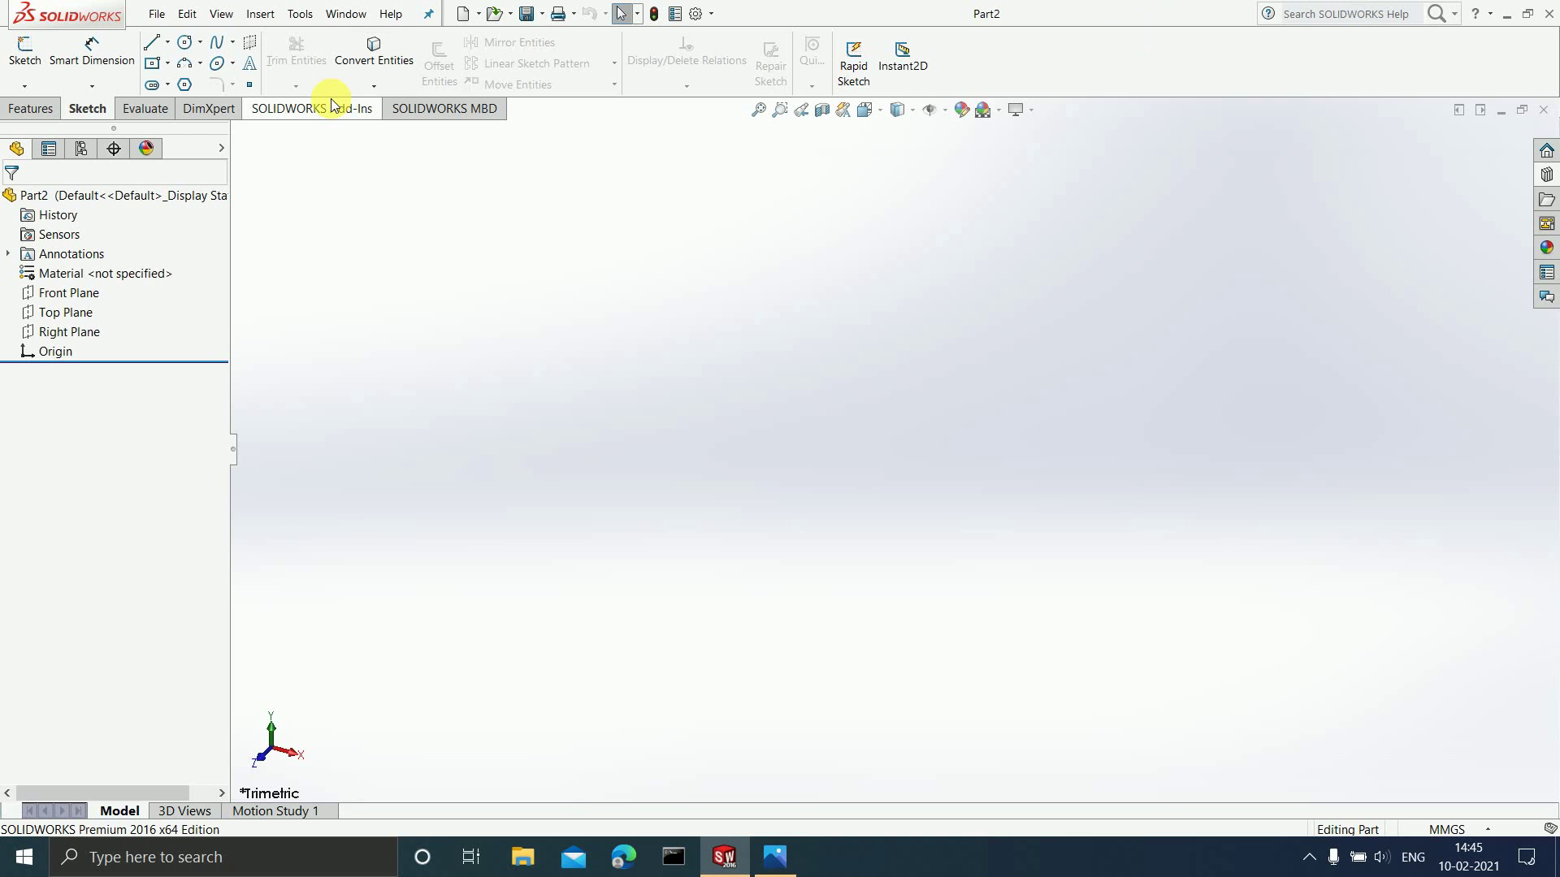
Start a sketch on the Front Plane and consult the reference drawing First model.jpg.
click(93, 298)
click(38, 81)
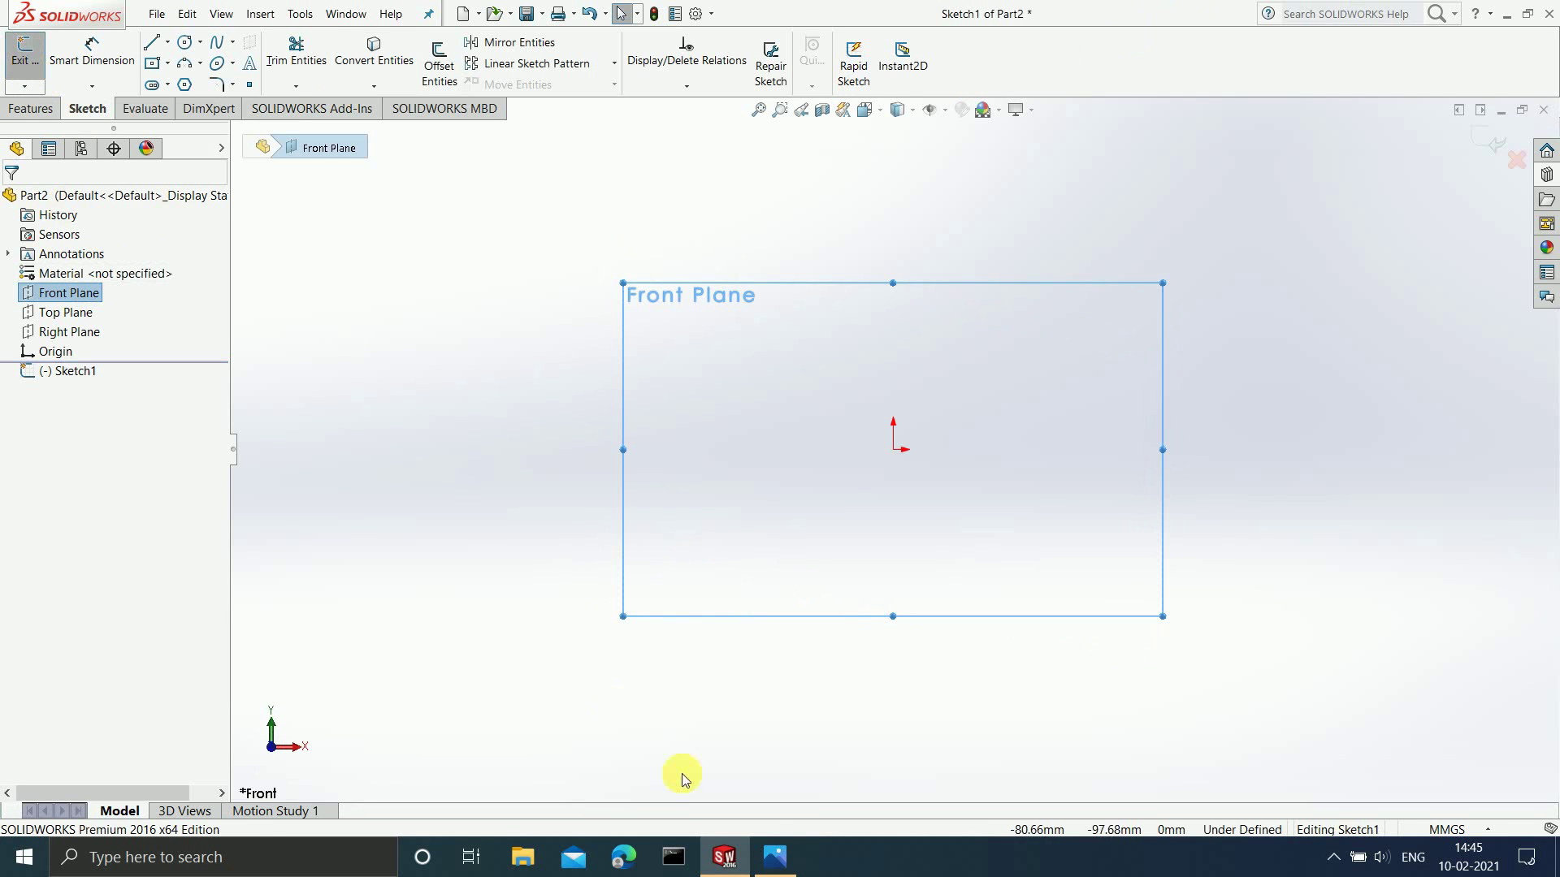
click(772, 860)
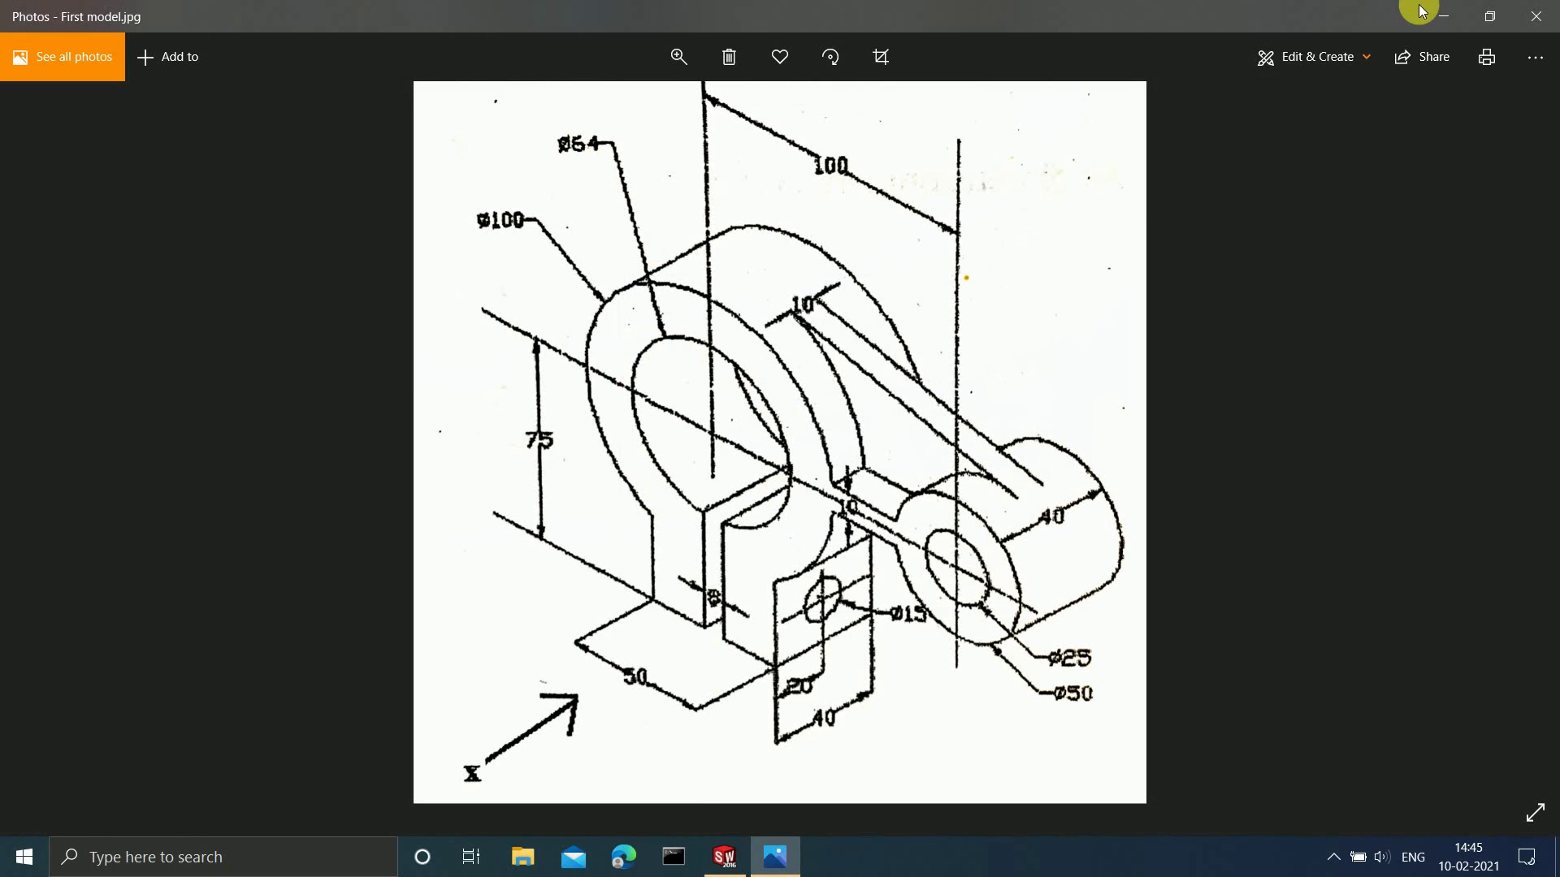
click(1449, 15)
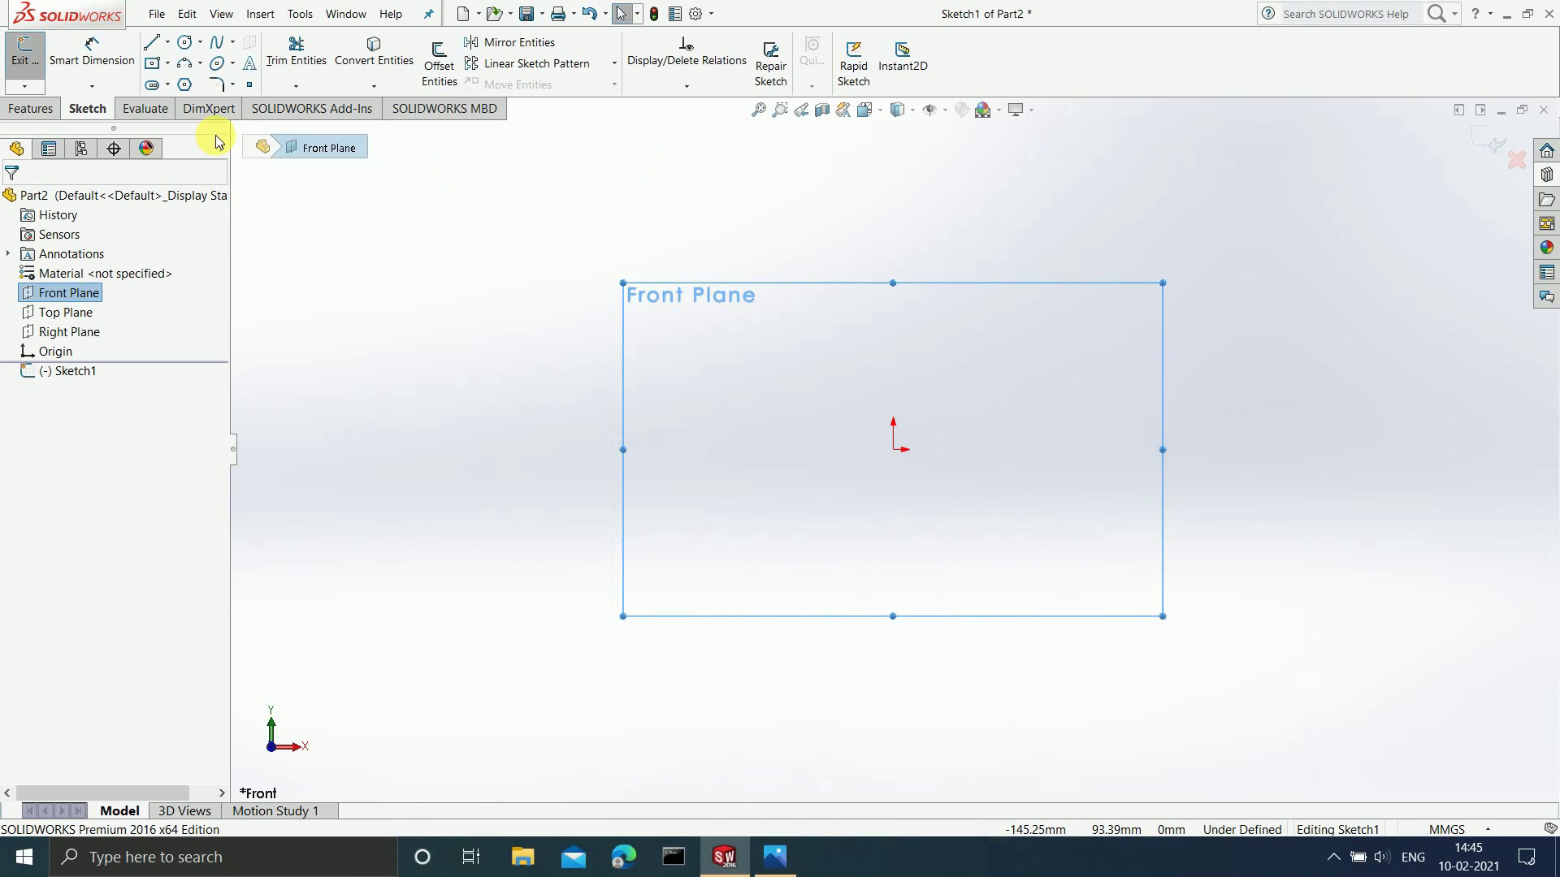
Sketch a circle centred on the origin and dimension its diameter to 64 mm.
click(186, 41)
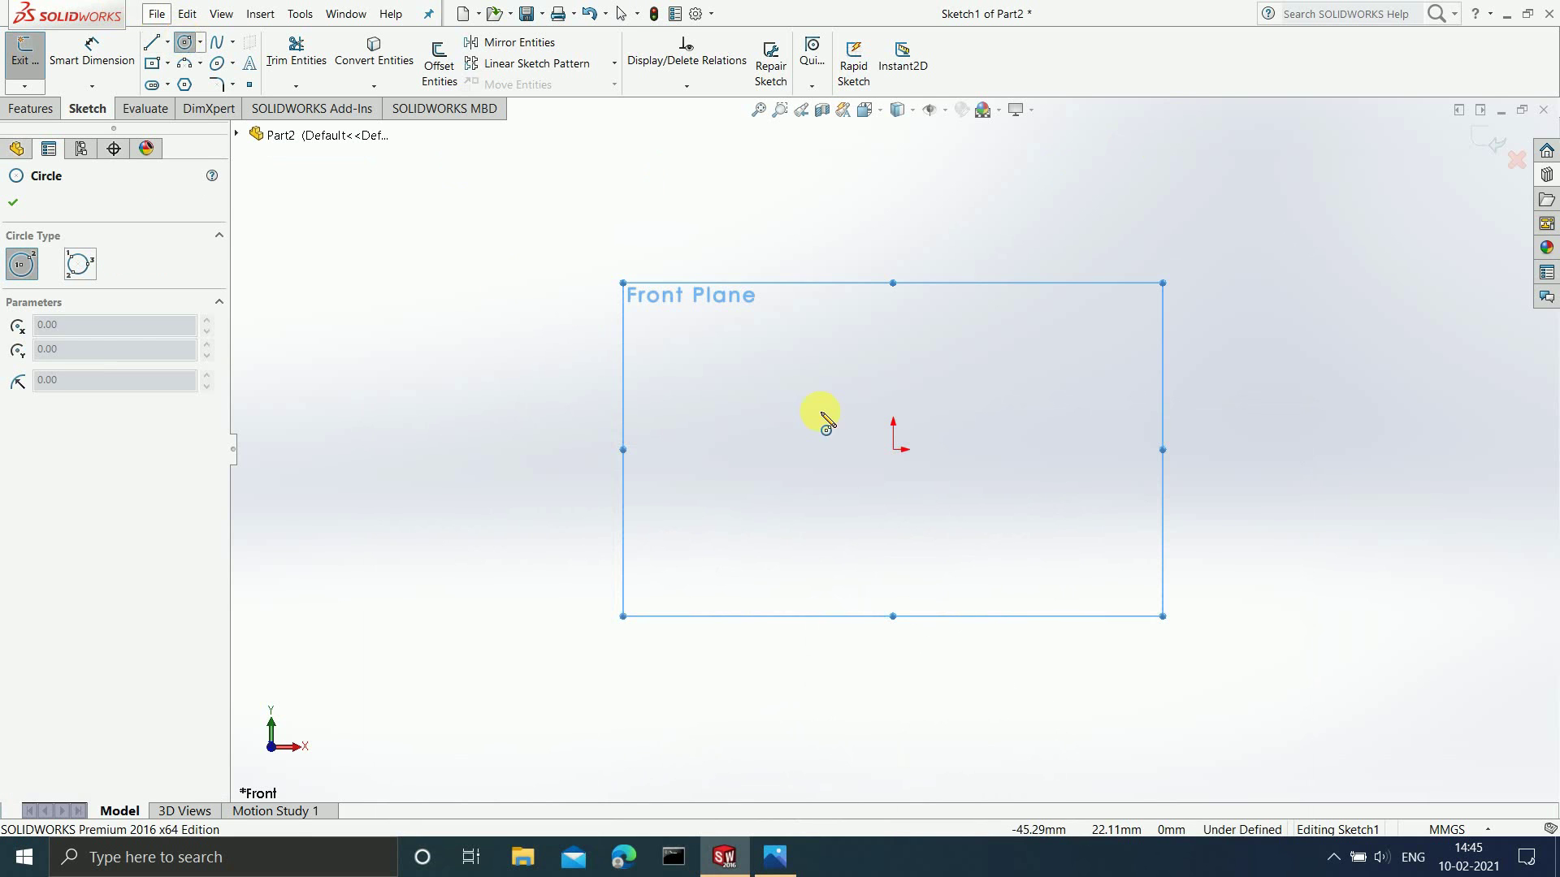
click(893, 449)
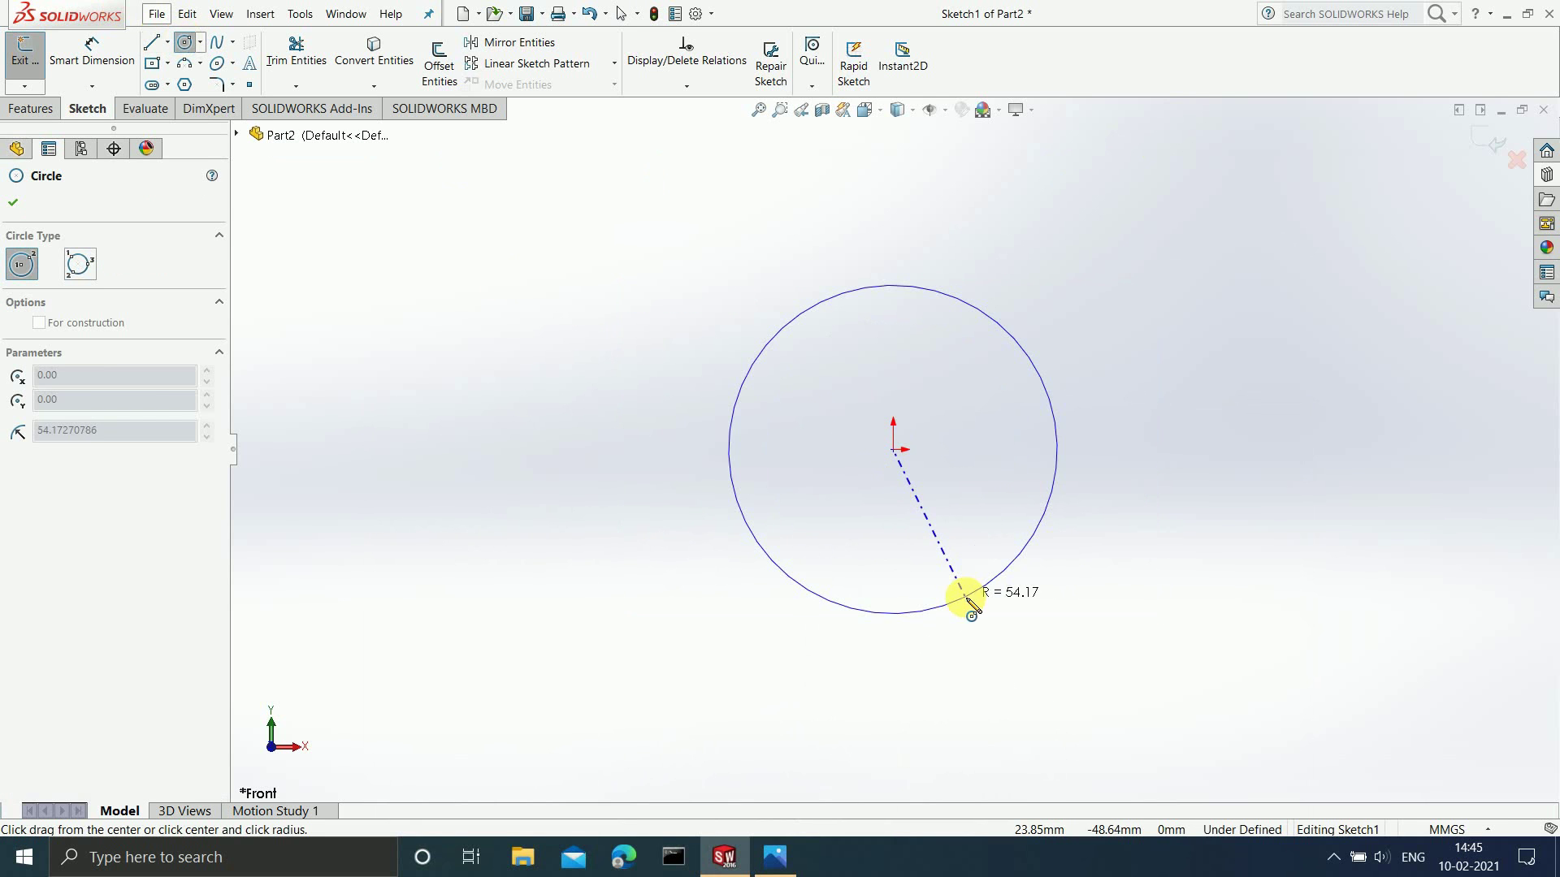
click(967, 599)
click(122, 79)
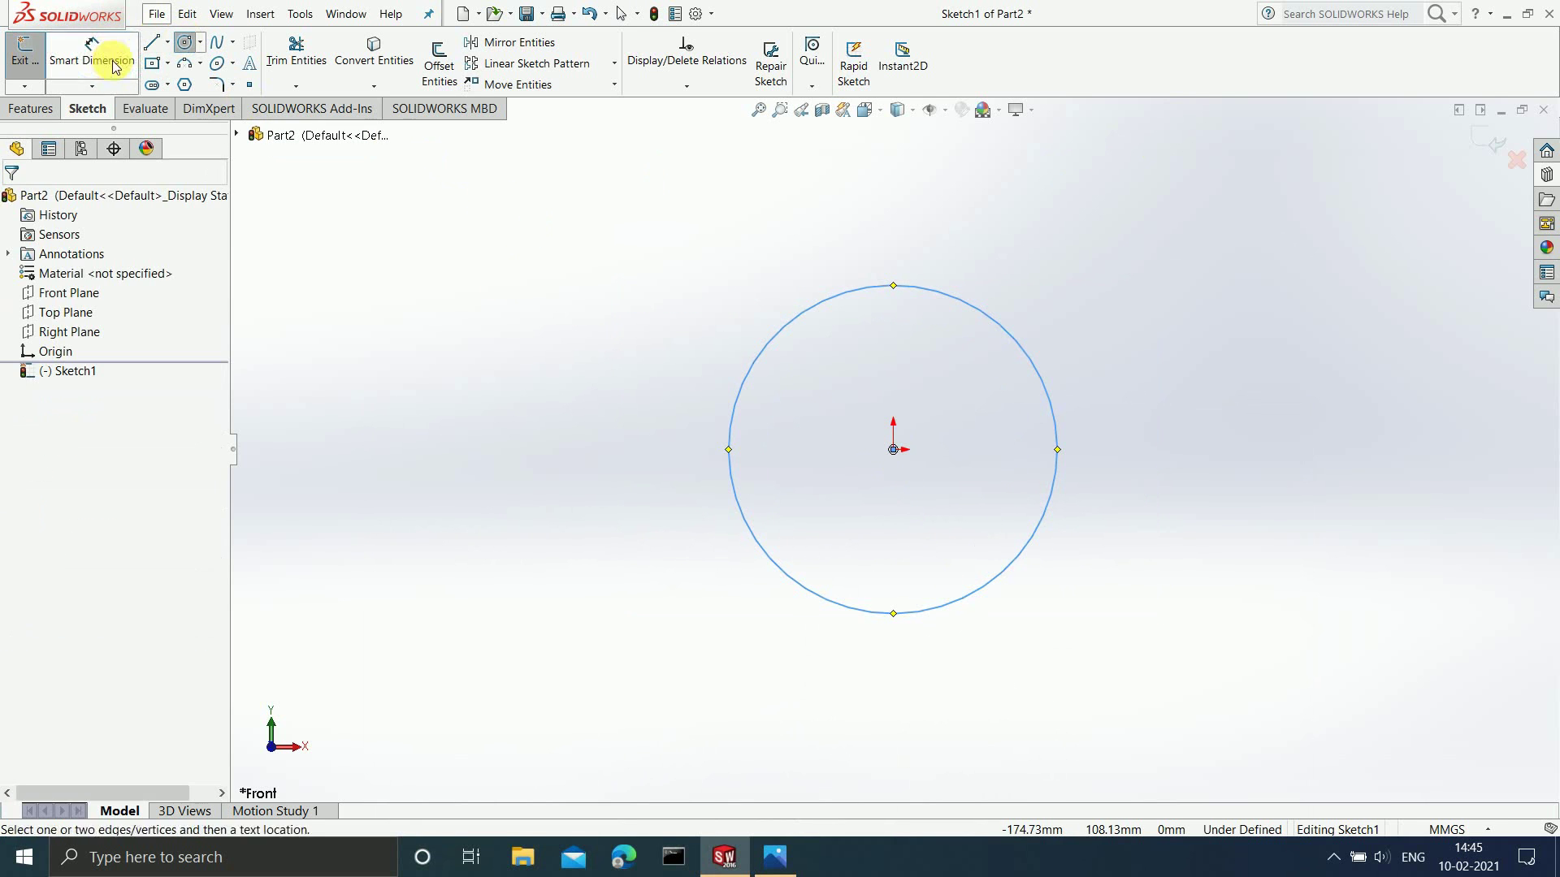
click(864, 285)
click(876, 177)
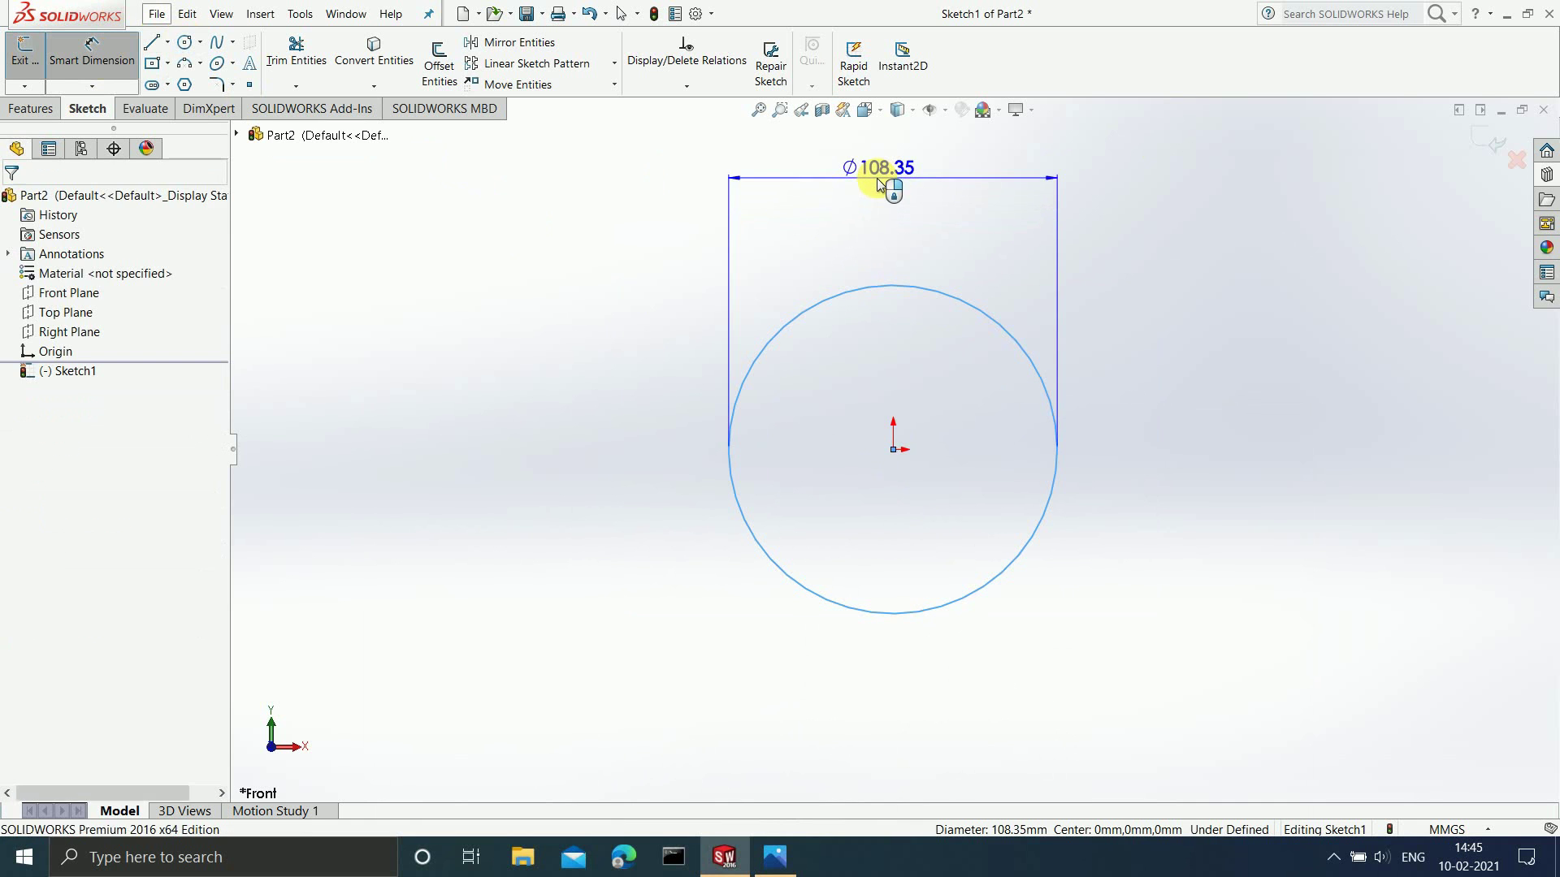
text(64)
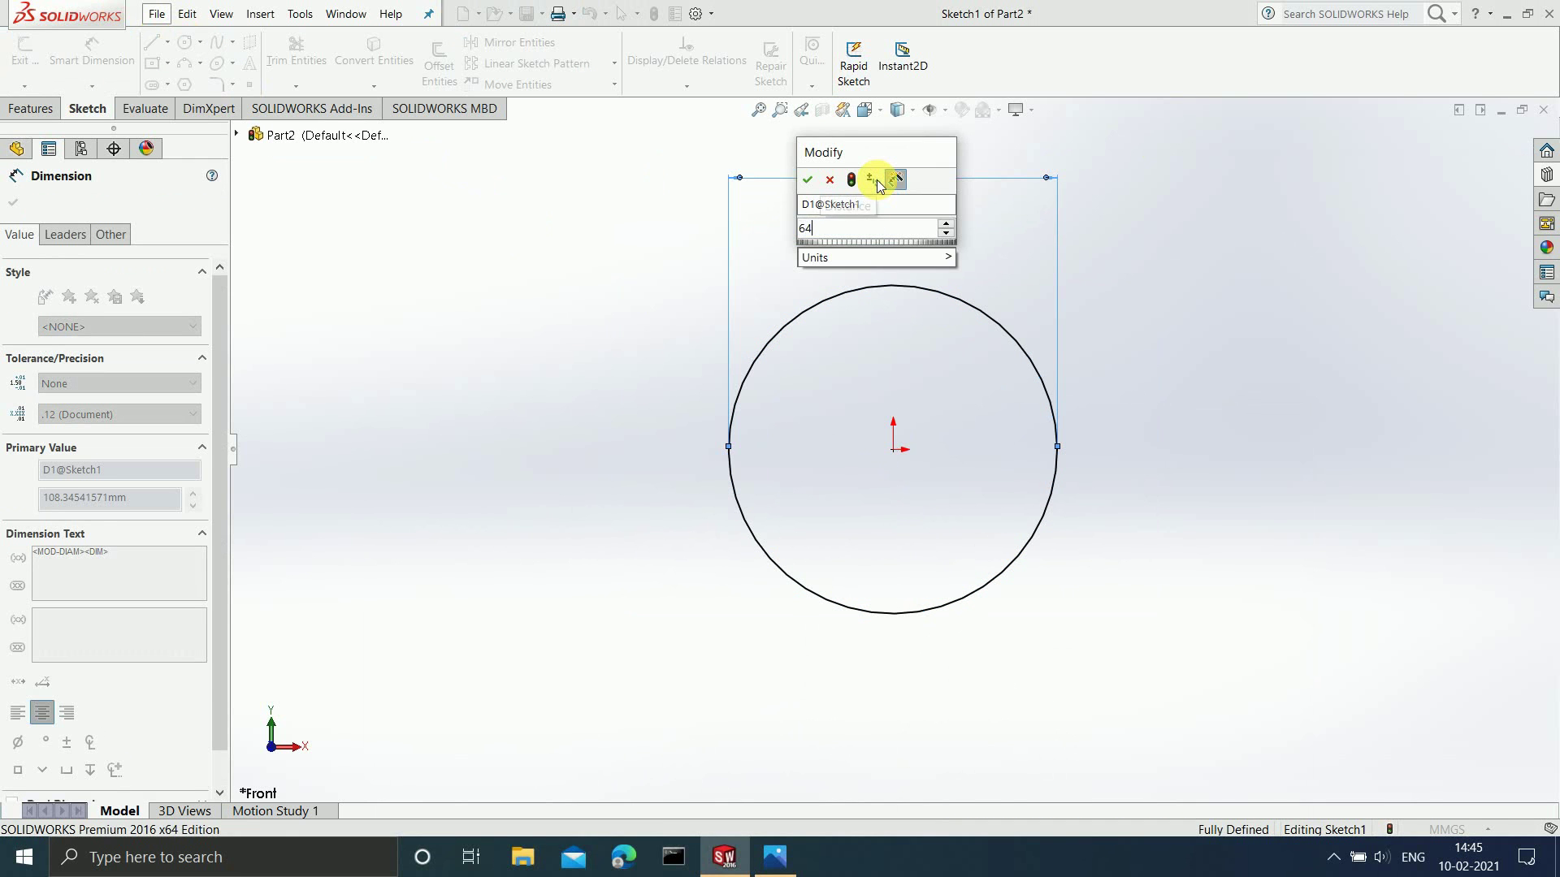
key(Return)
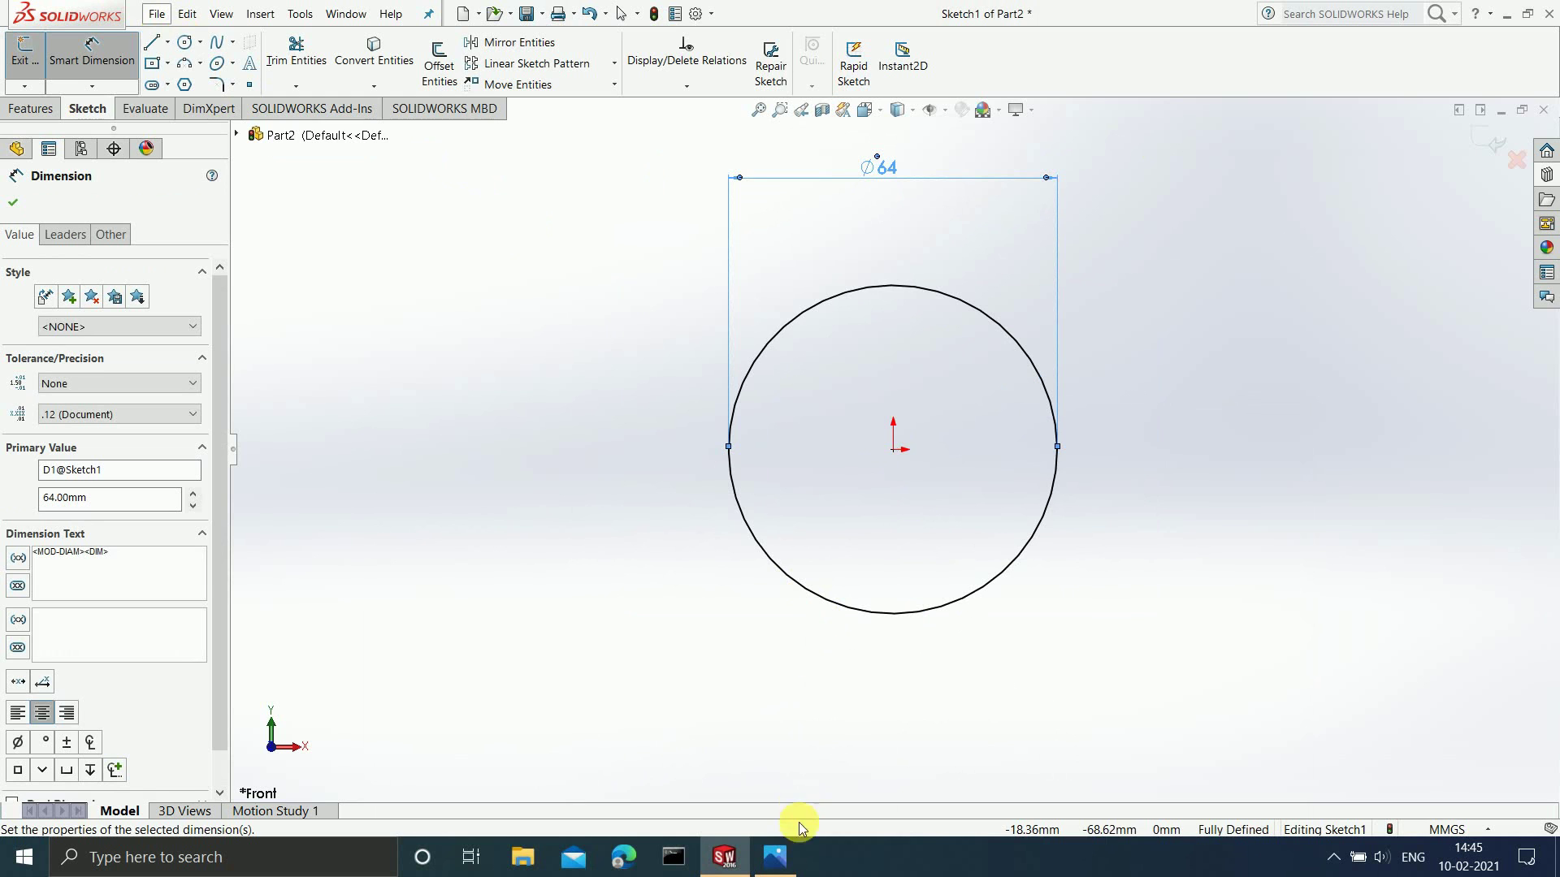
Check the outer diameter in the reference drawing and sketch a larger circle of about 46 mm radius centred on the origin.
click(768, 854)
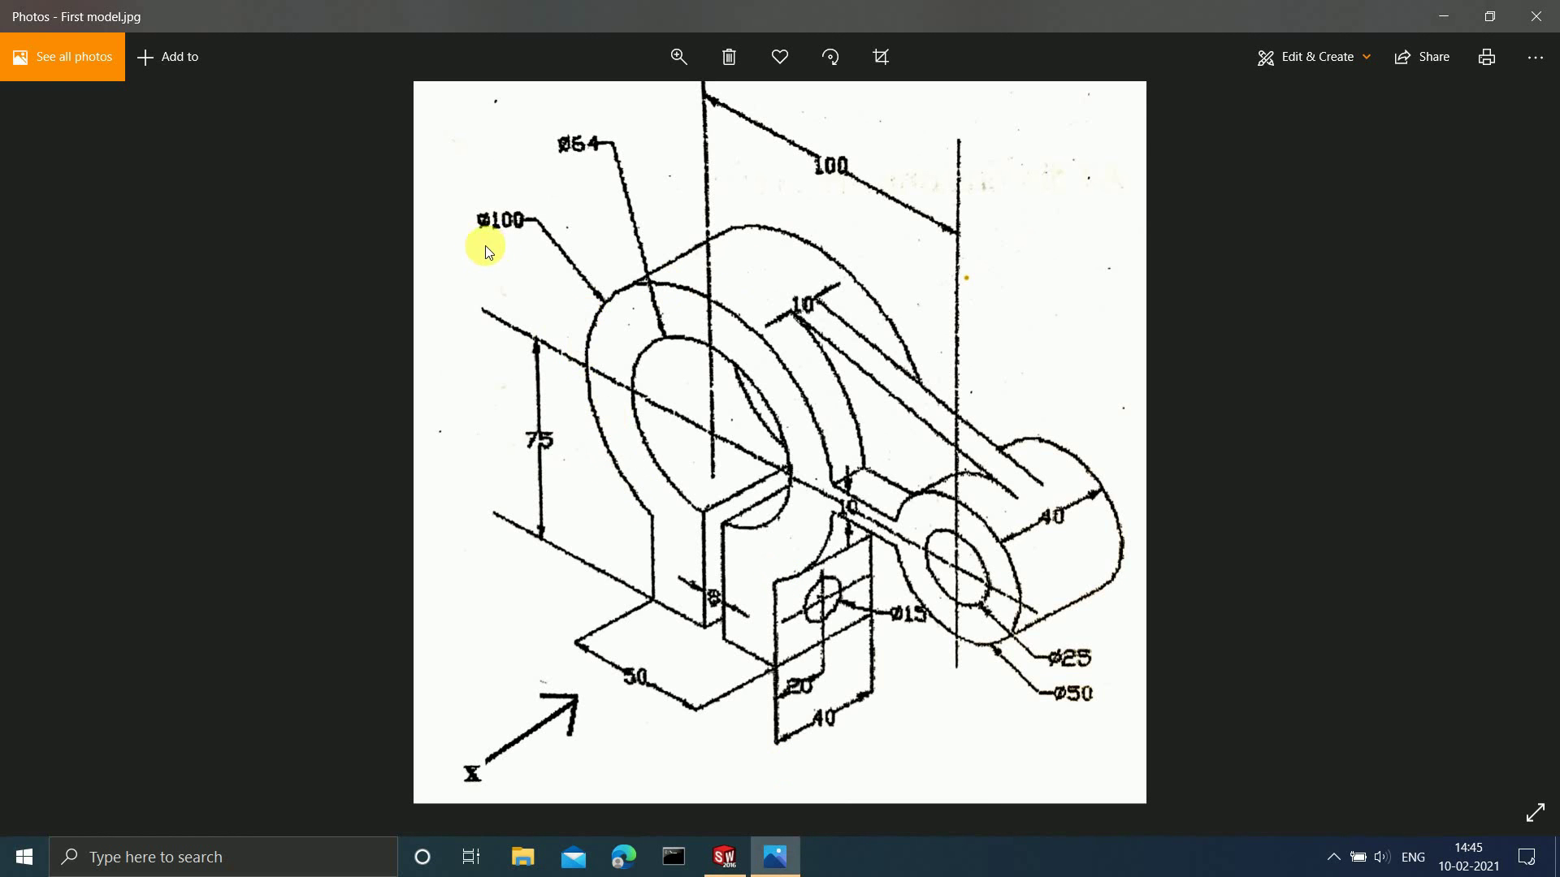
click(1444, 16)
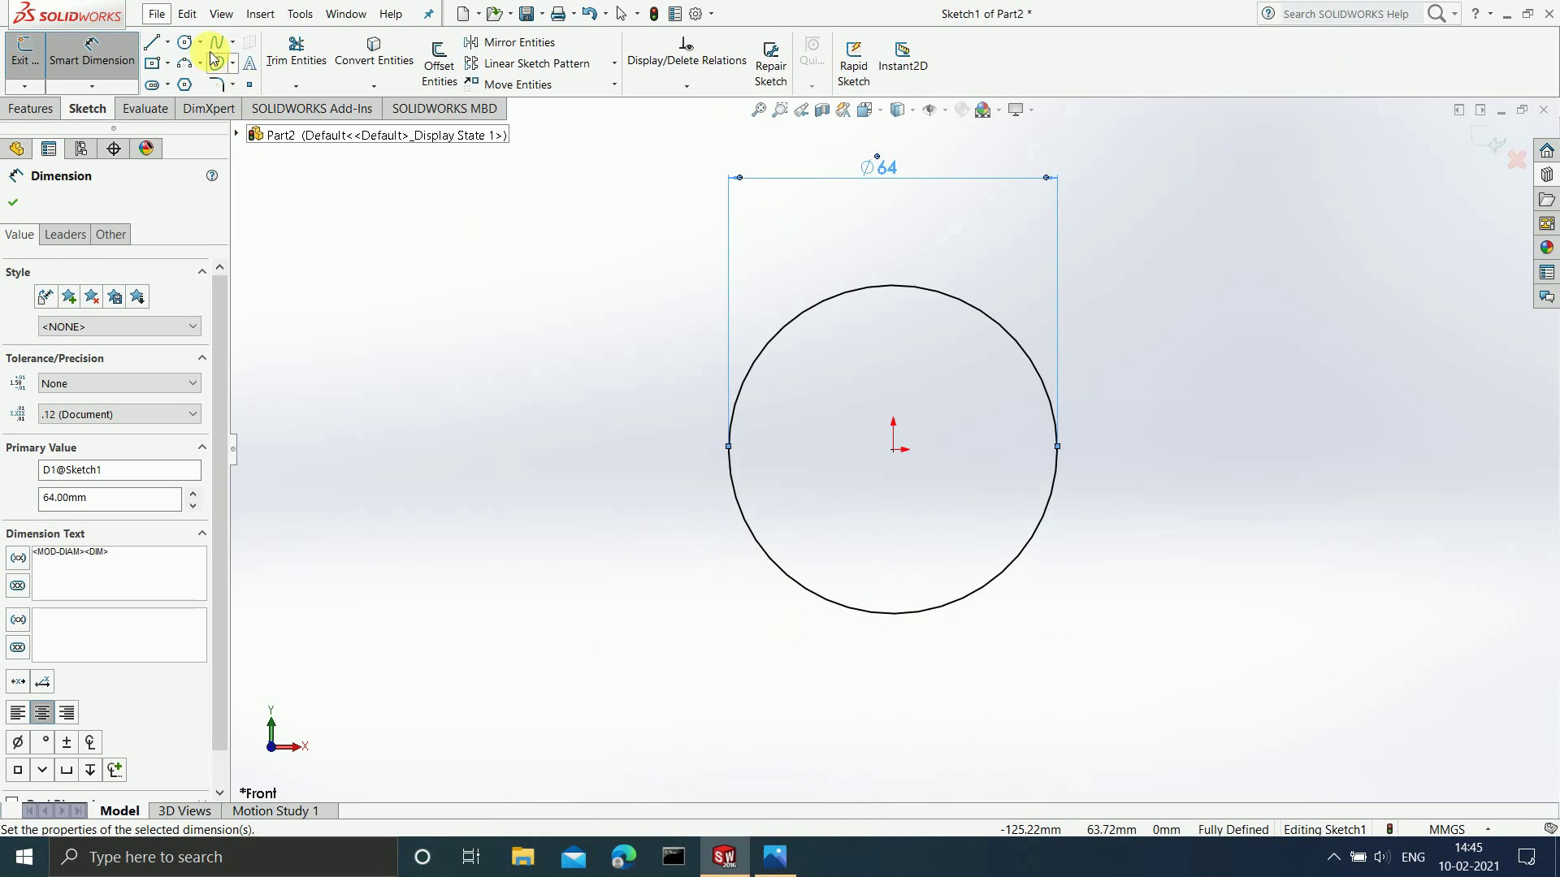
click(186, 41)
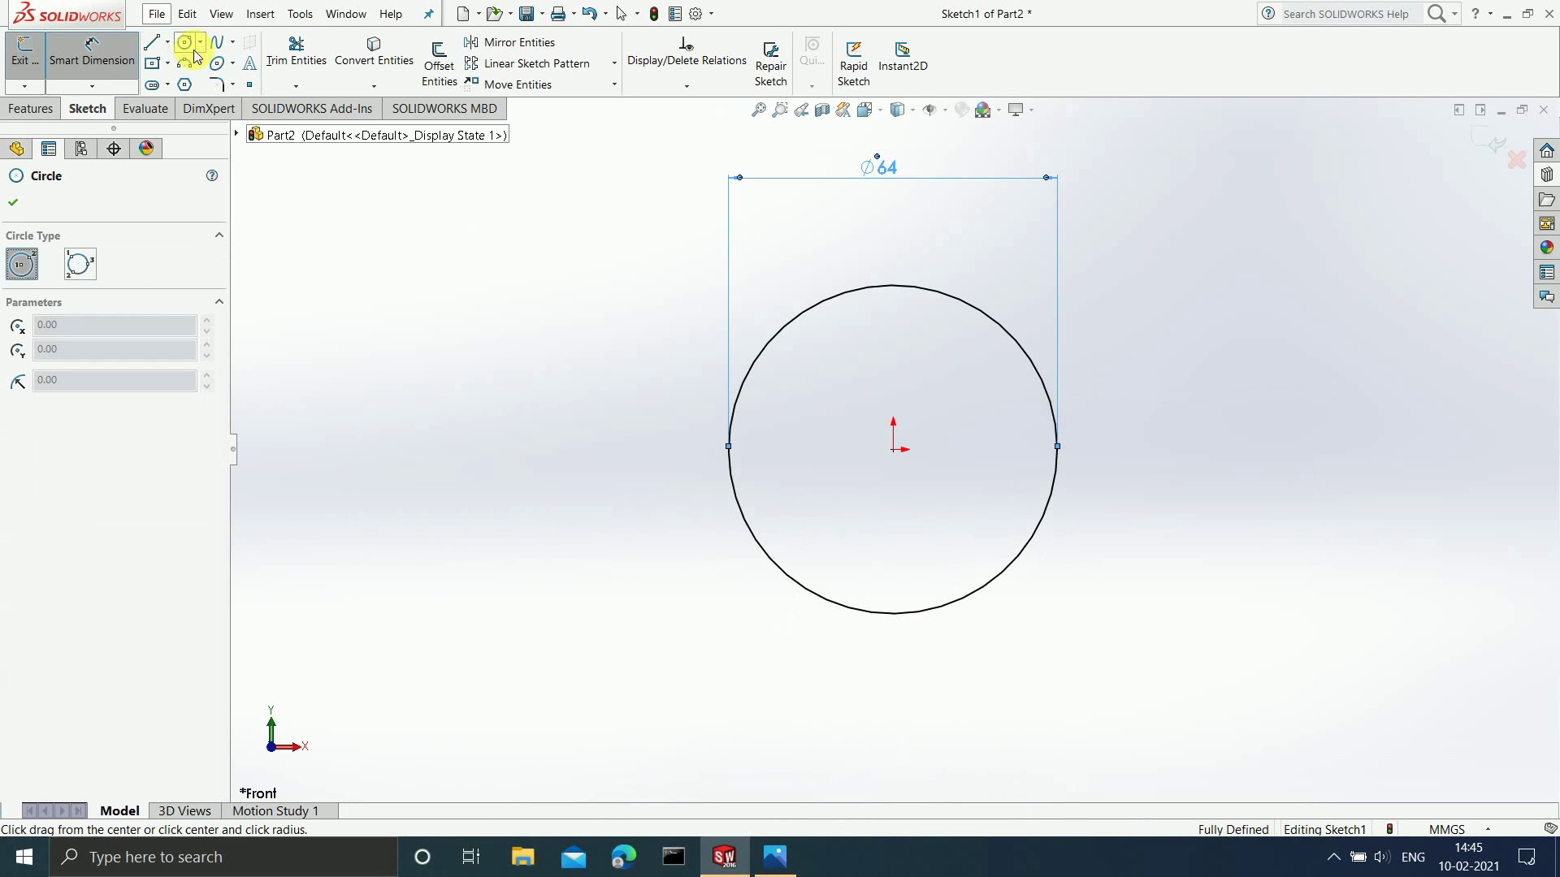
click(905, 453)
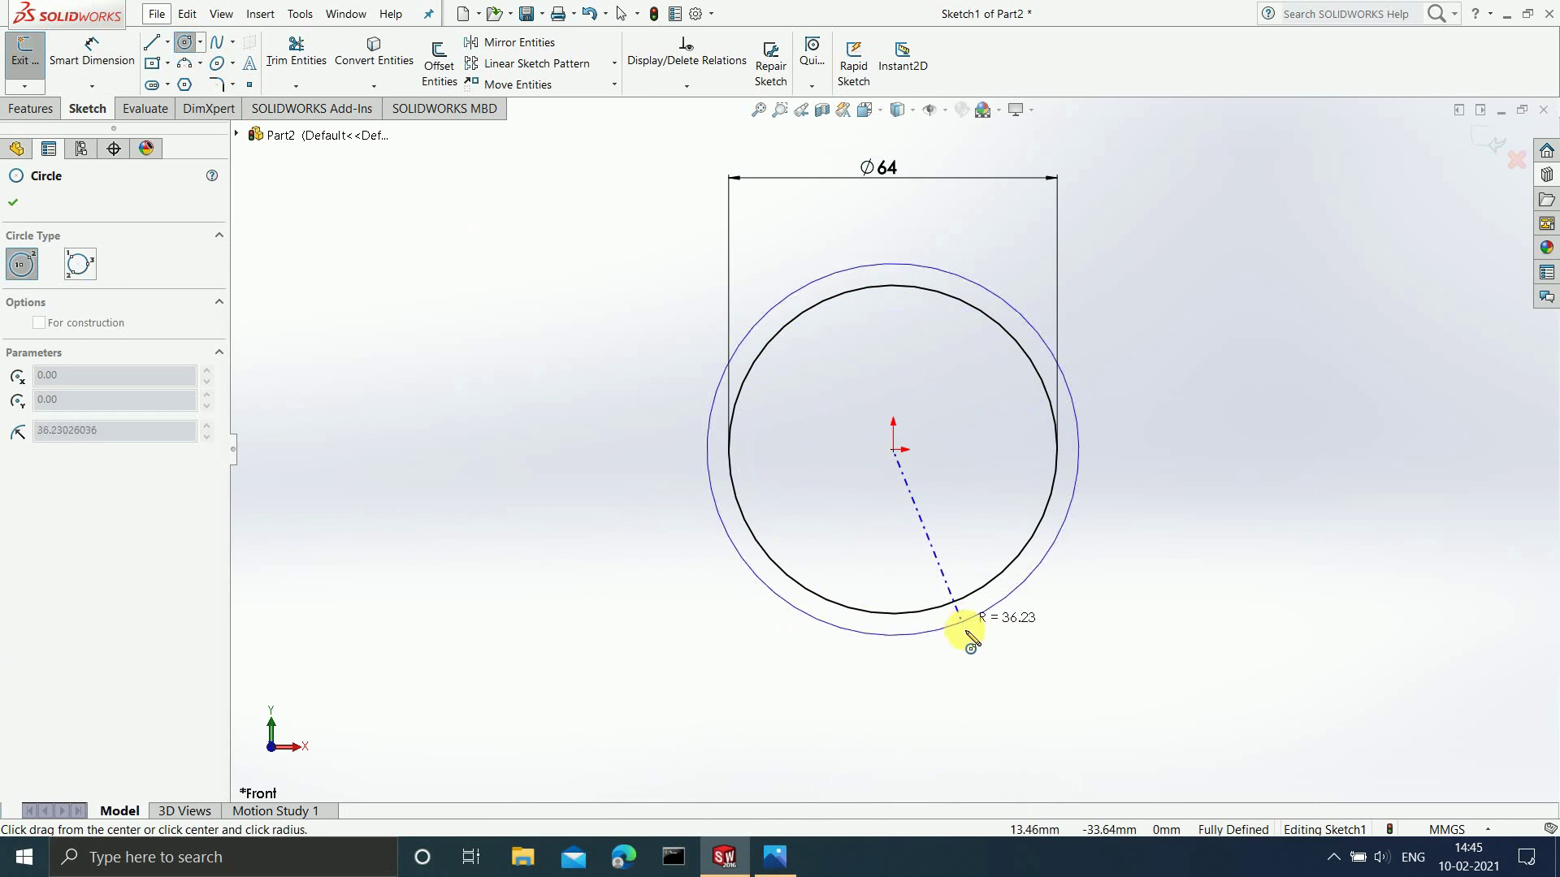
click(981, 668)
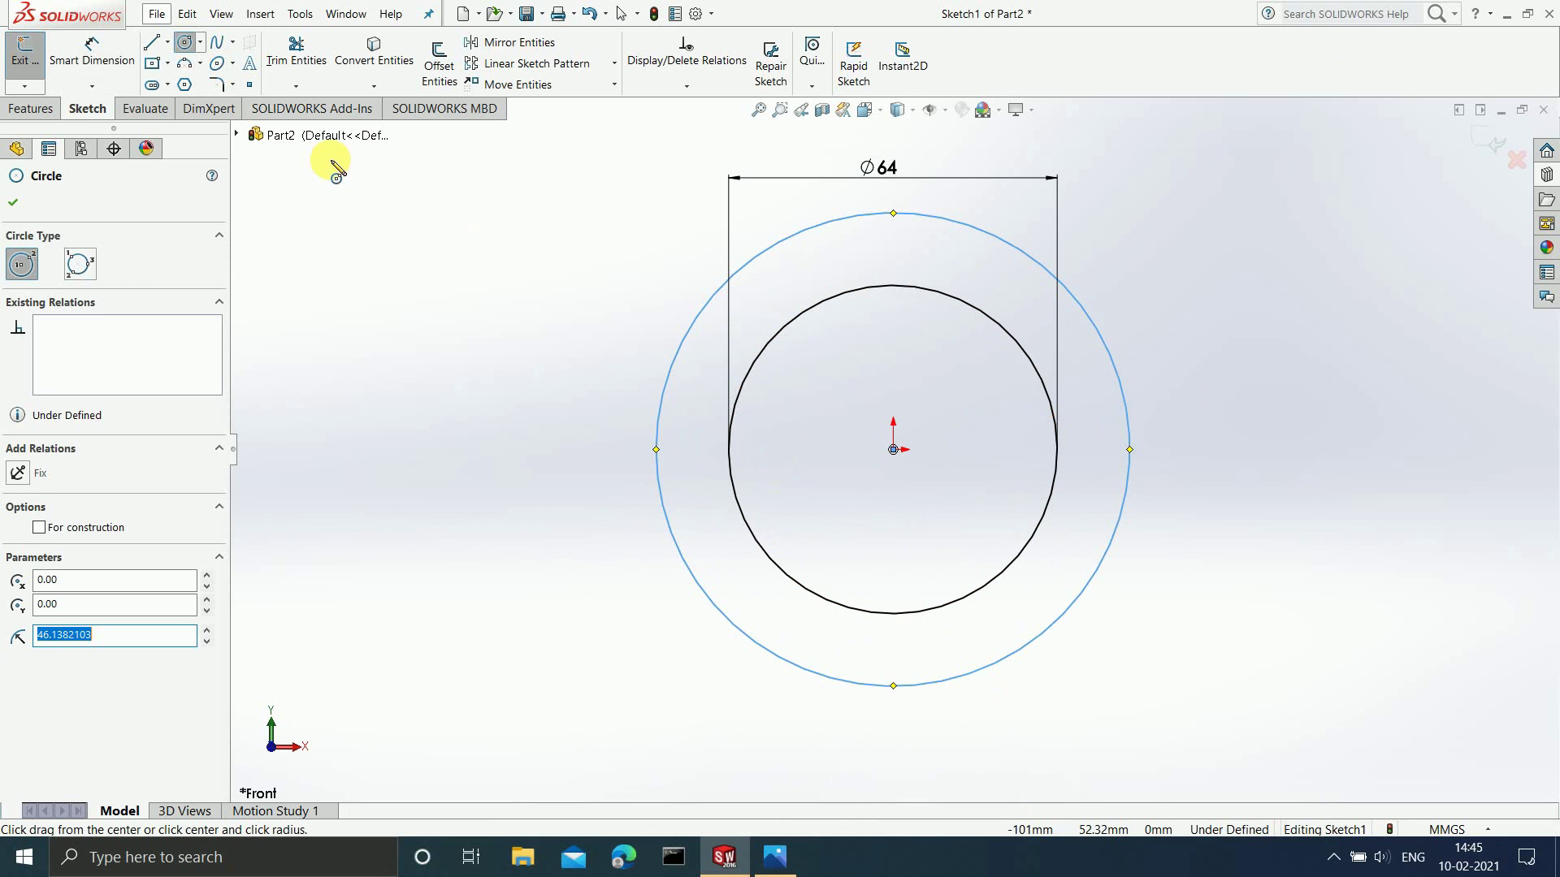
Dimension the outer circle's diameter to 100 mm.
click(84, 74)
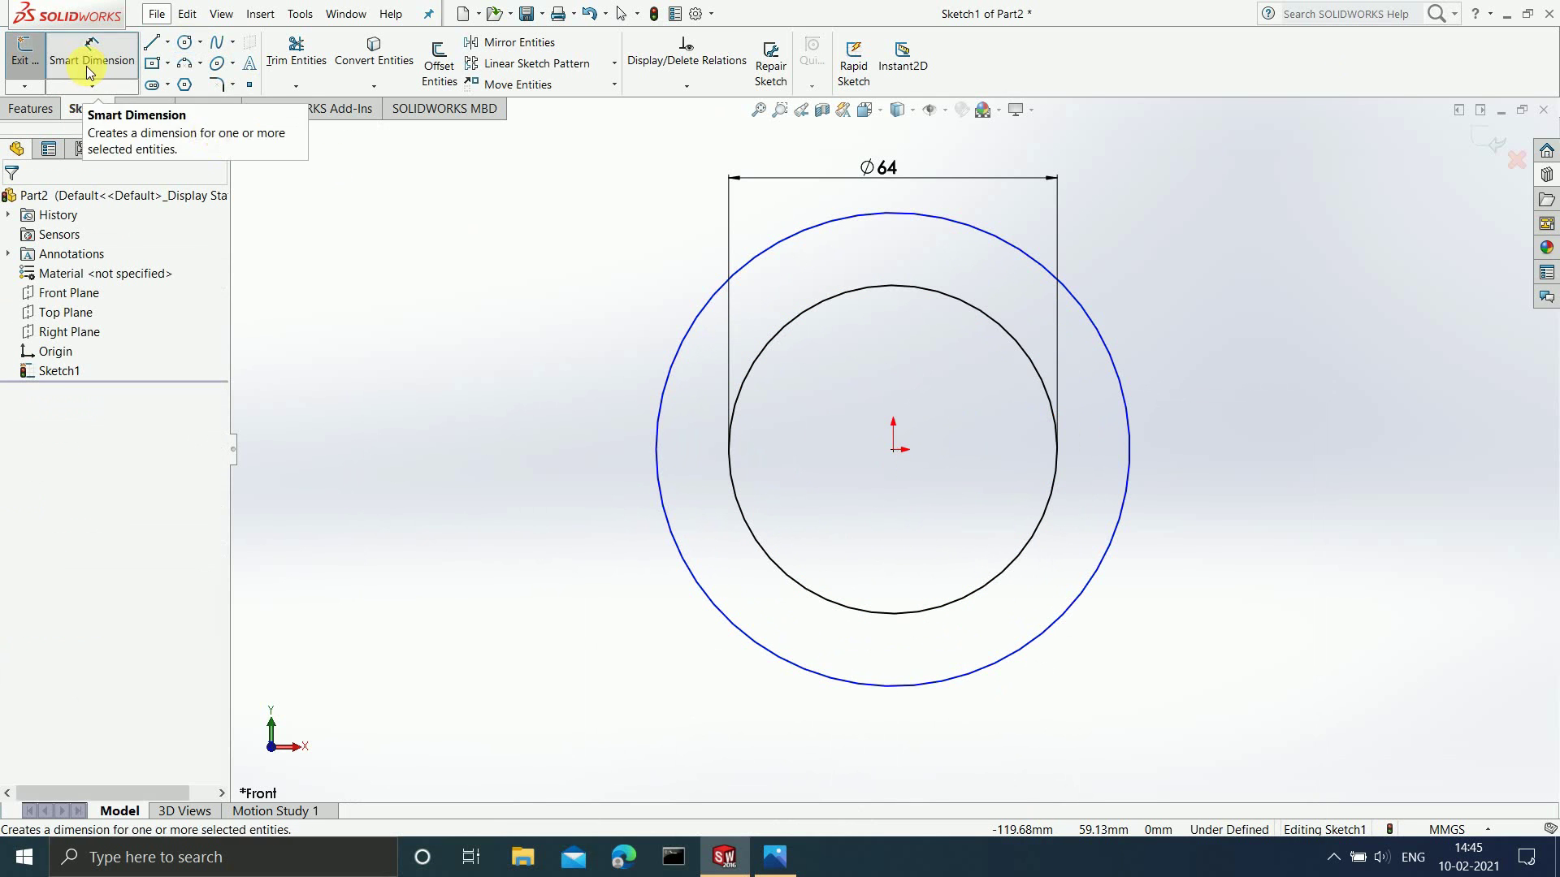
click(903, 689)
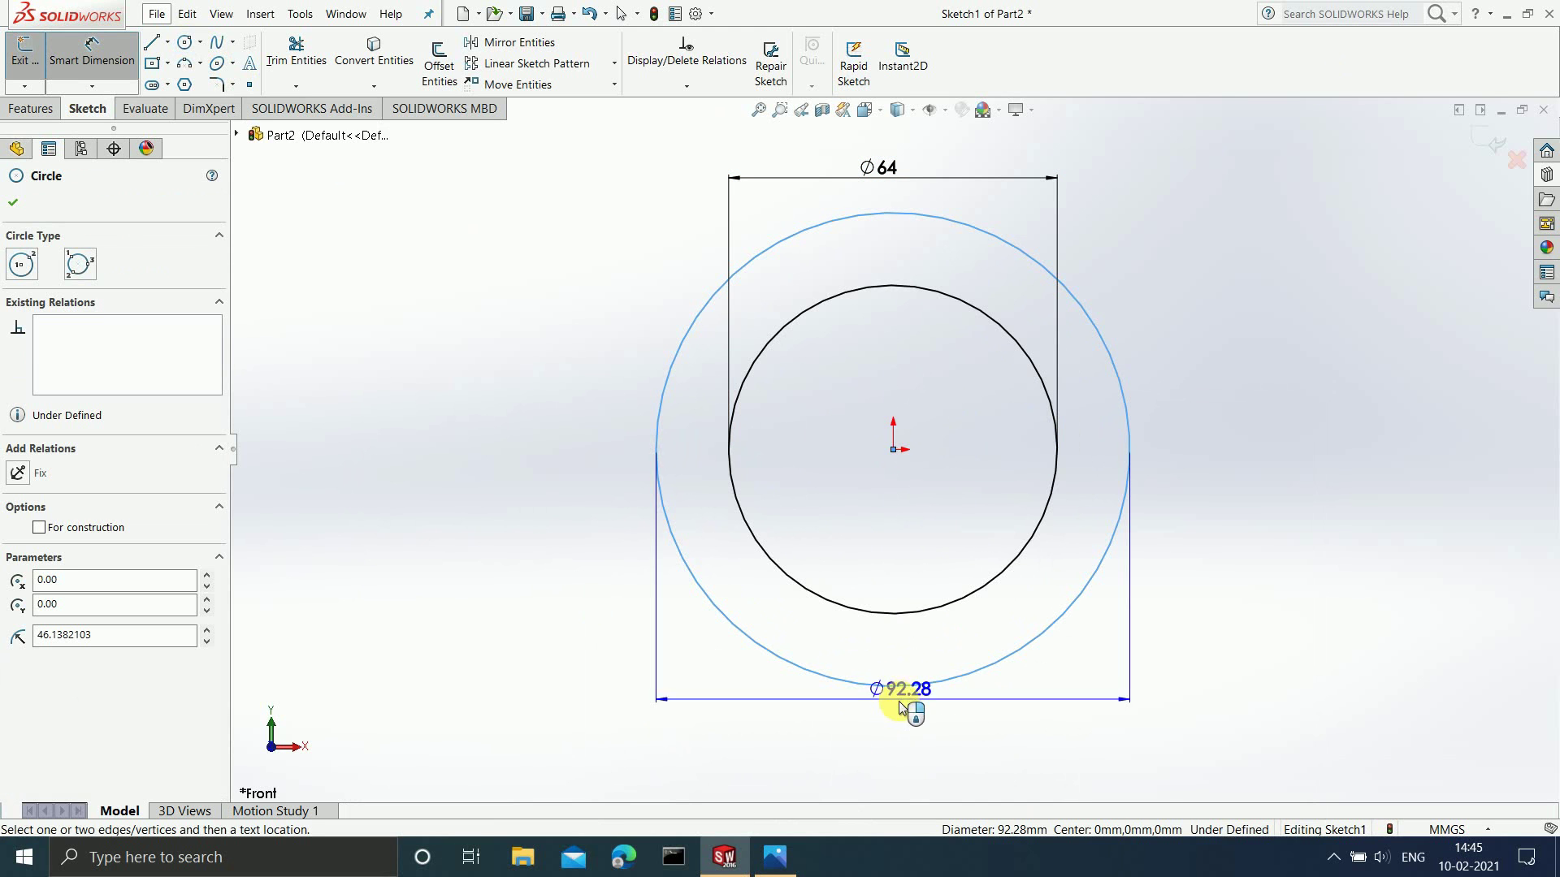
click(843, 749)
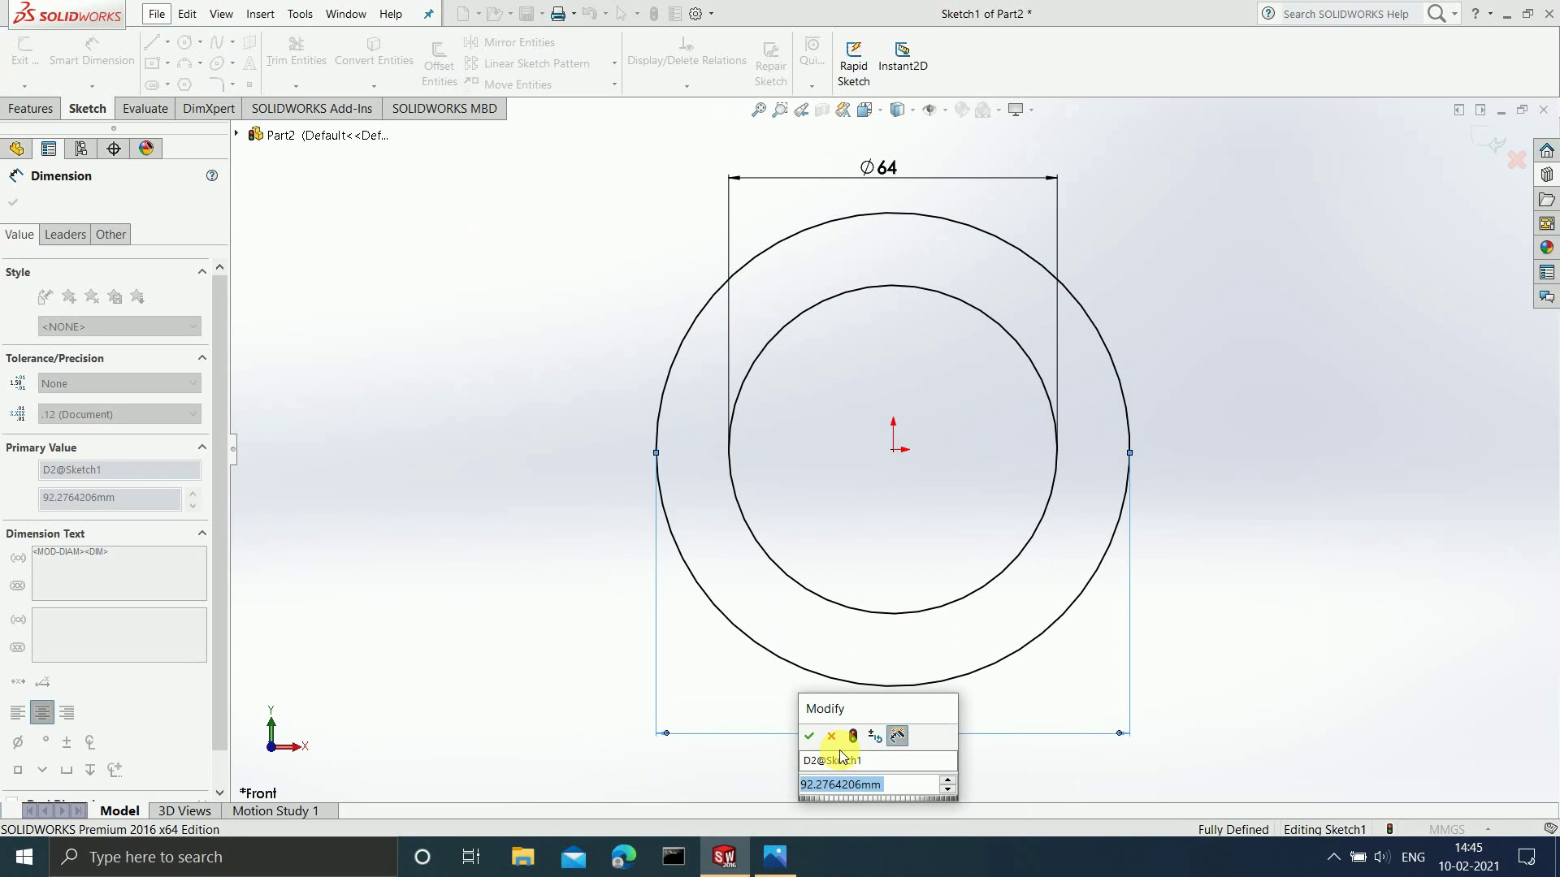
text(100)
key(Return)
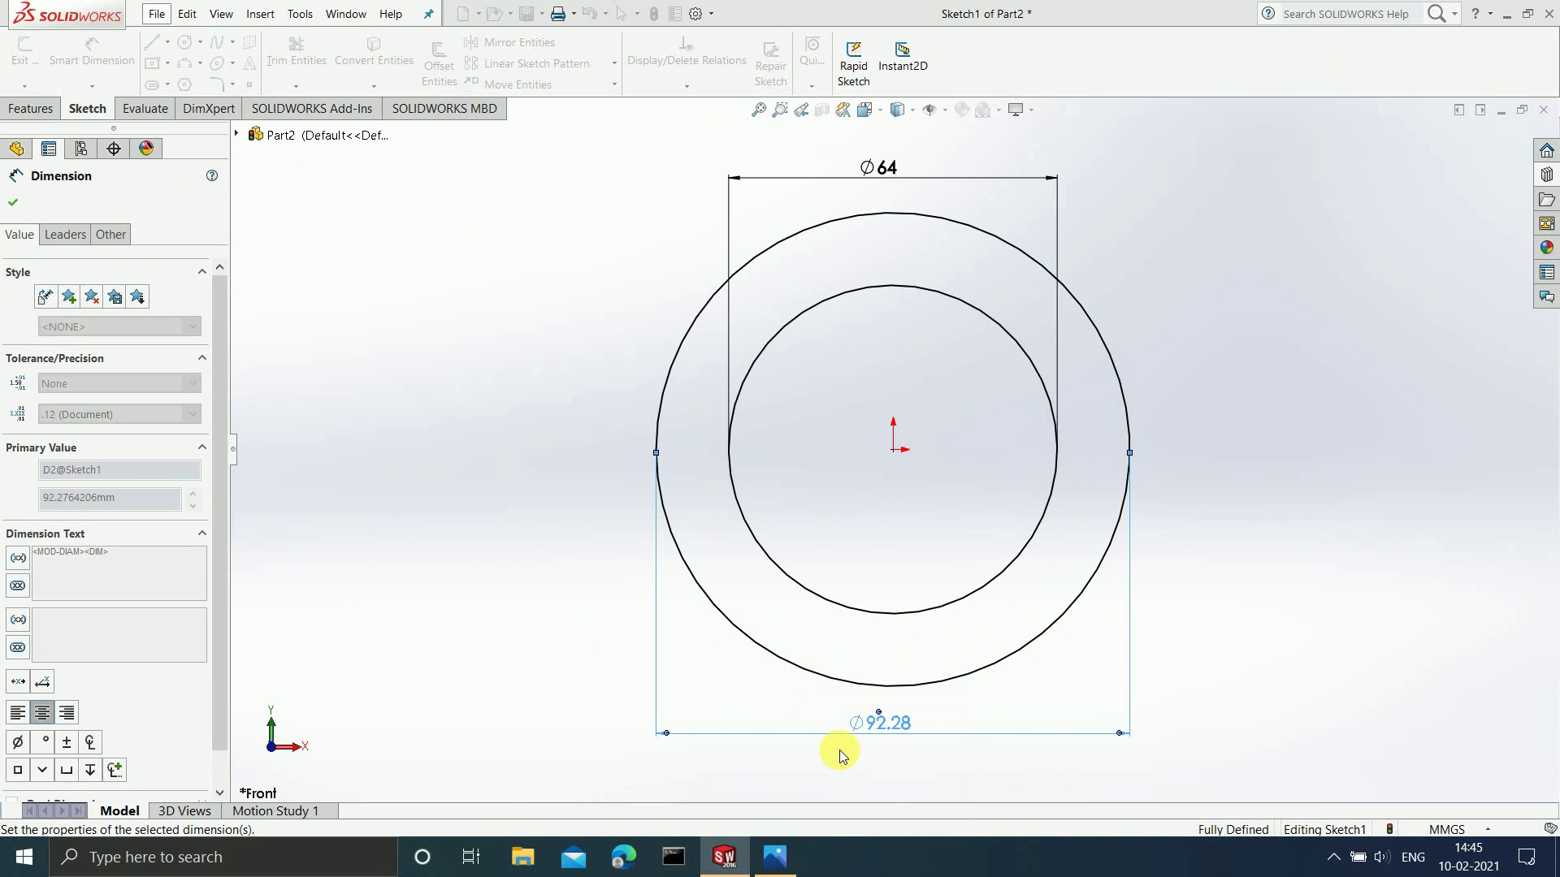
Following the reference drawing, sketch a circle of about 14 mm radius centred about 103 mm to the right of the origin.
click(775, 857)
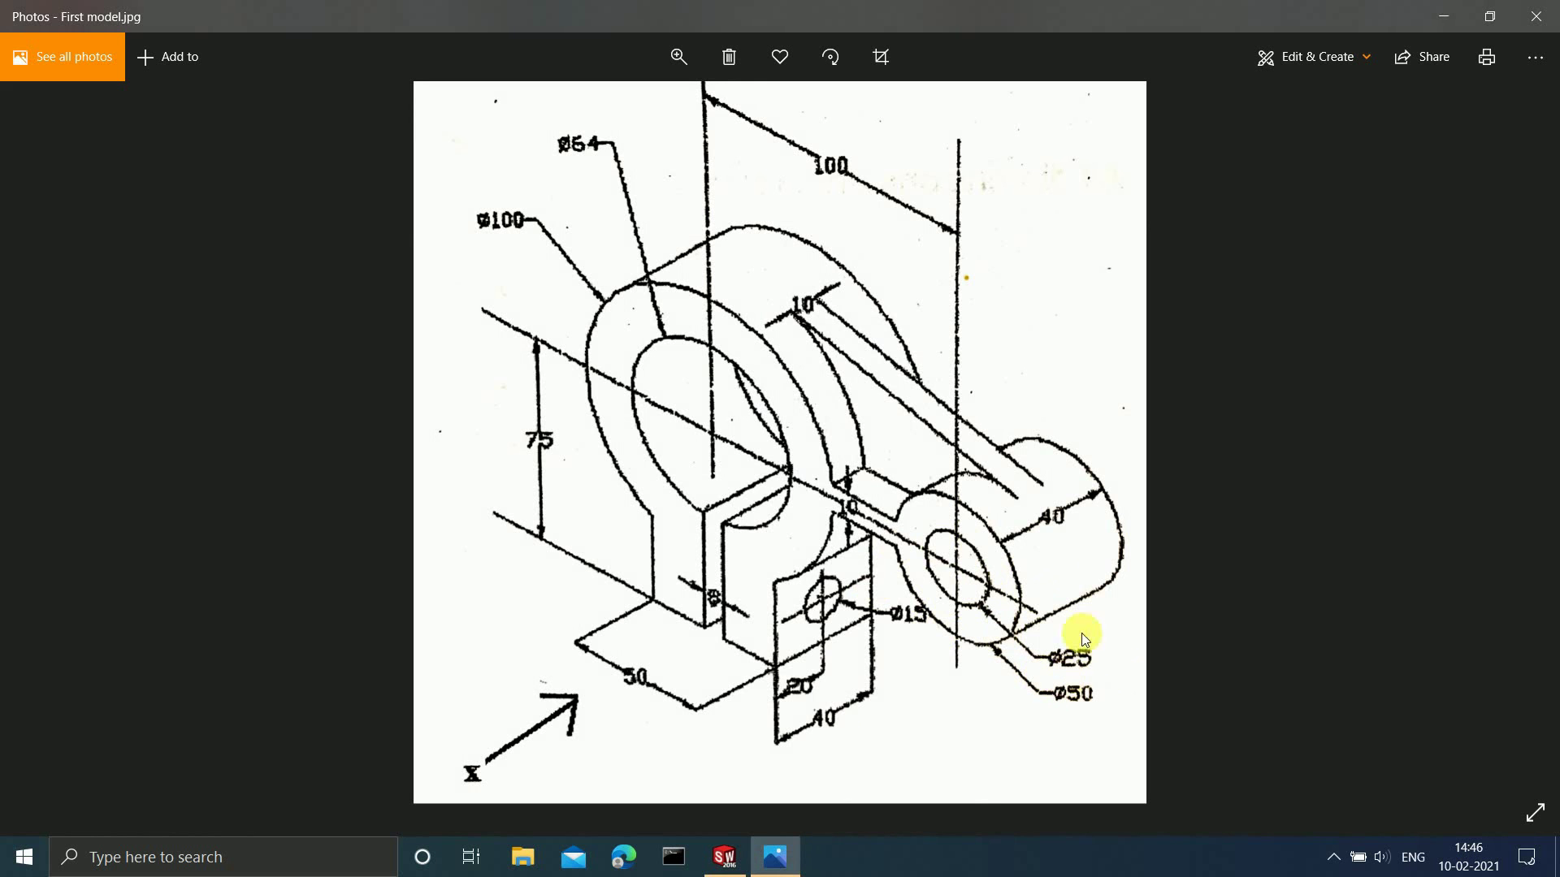
click(1443, 17)
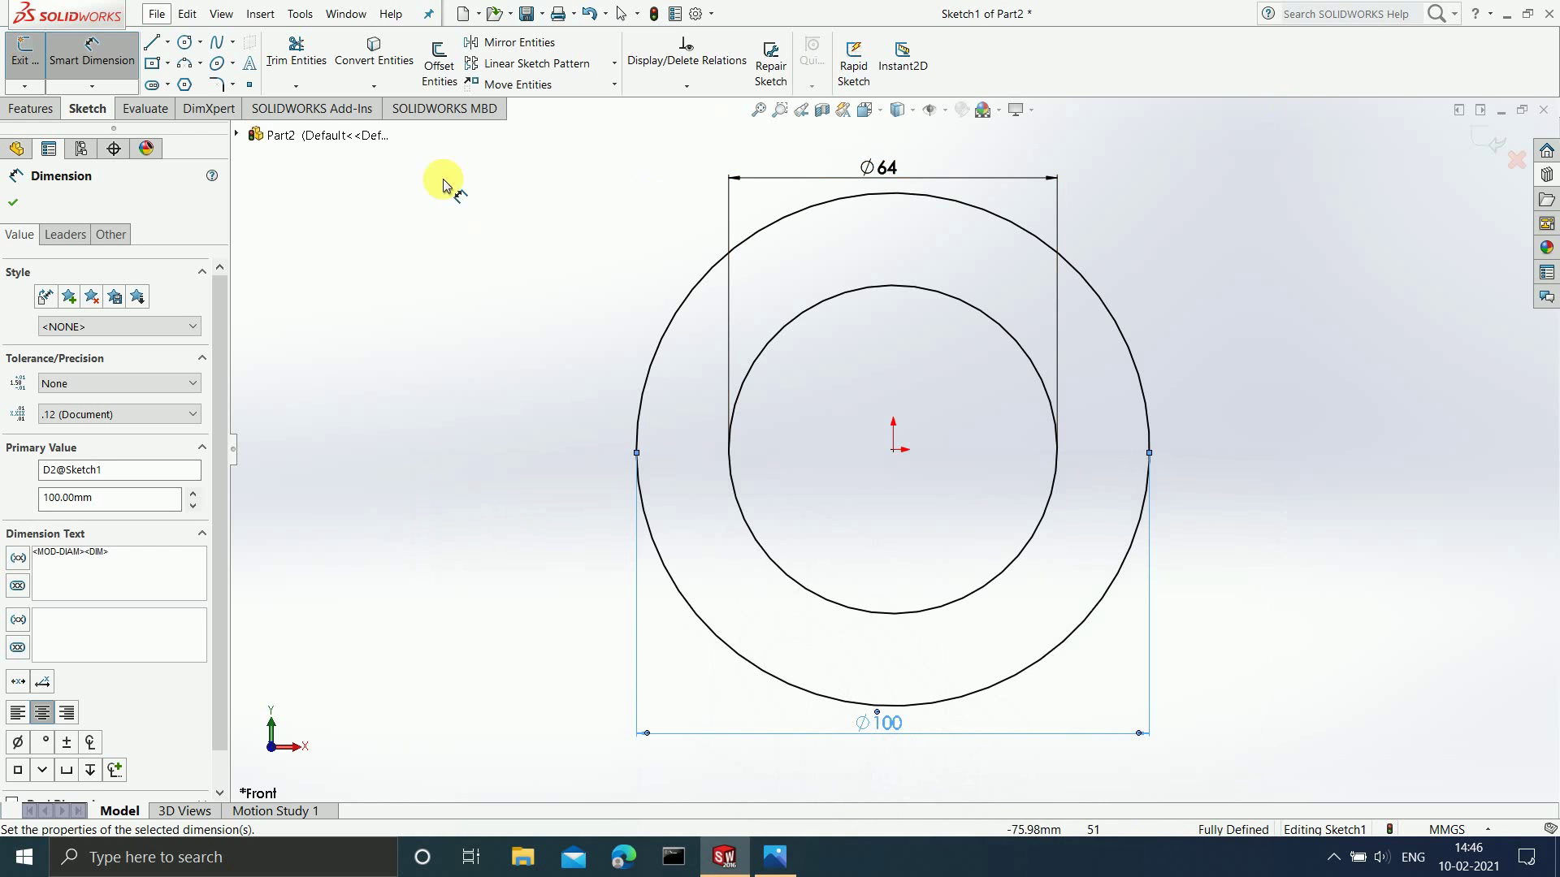
click(184, 41)
key(z)
scroll(1178, 465, down, 2)
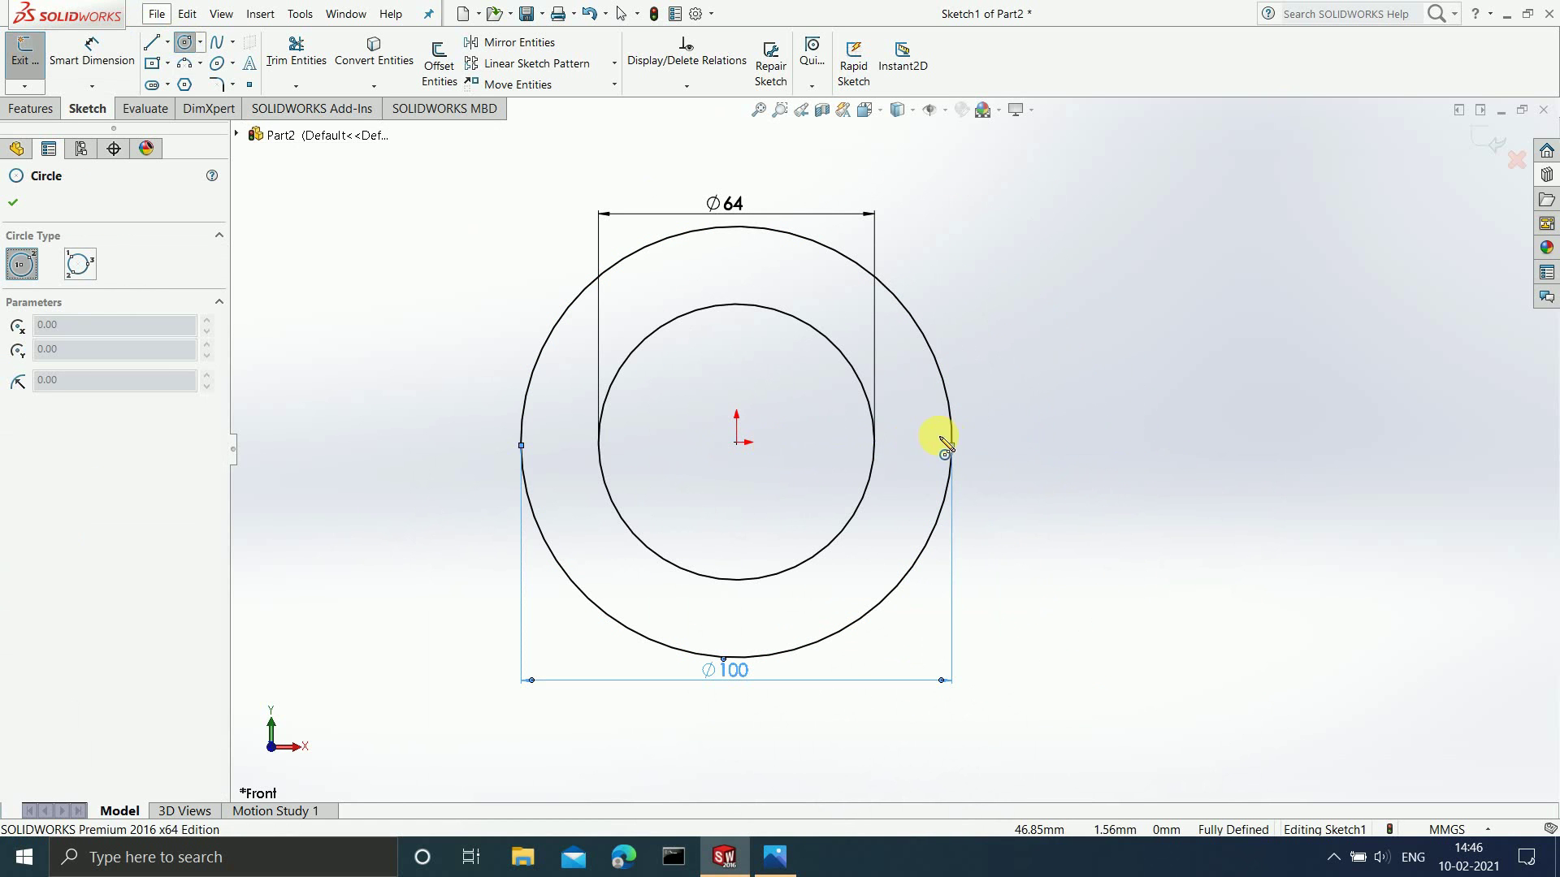
click(1179, 444)
click(1195, 501)
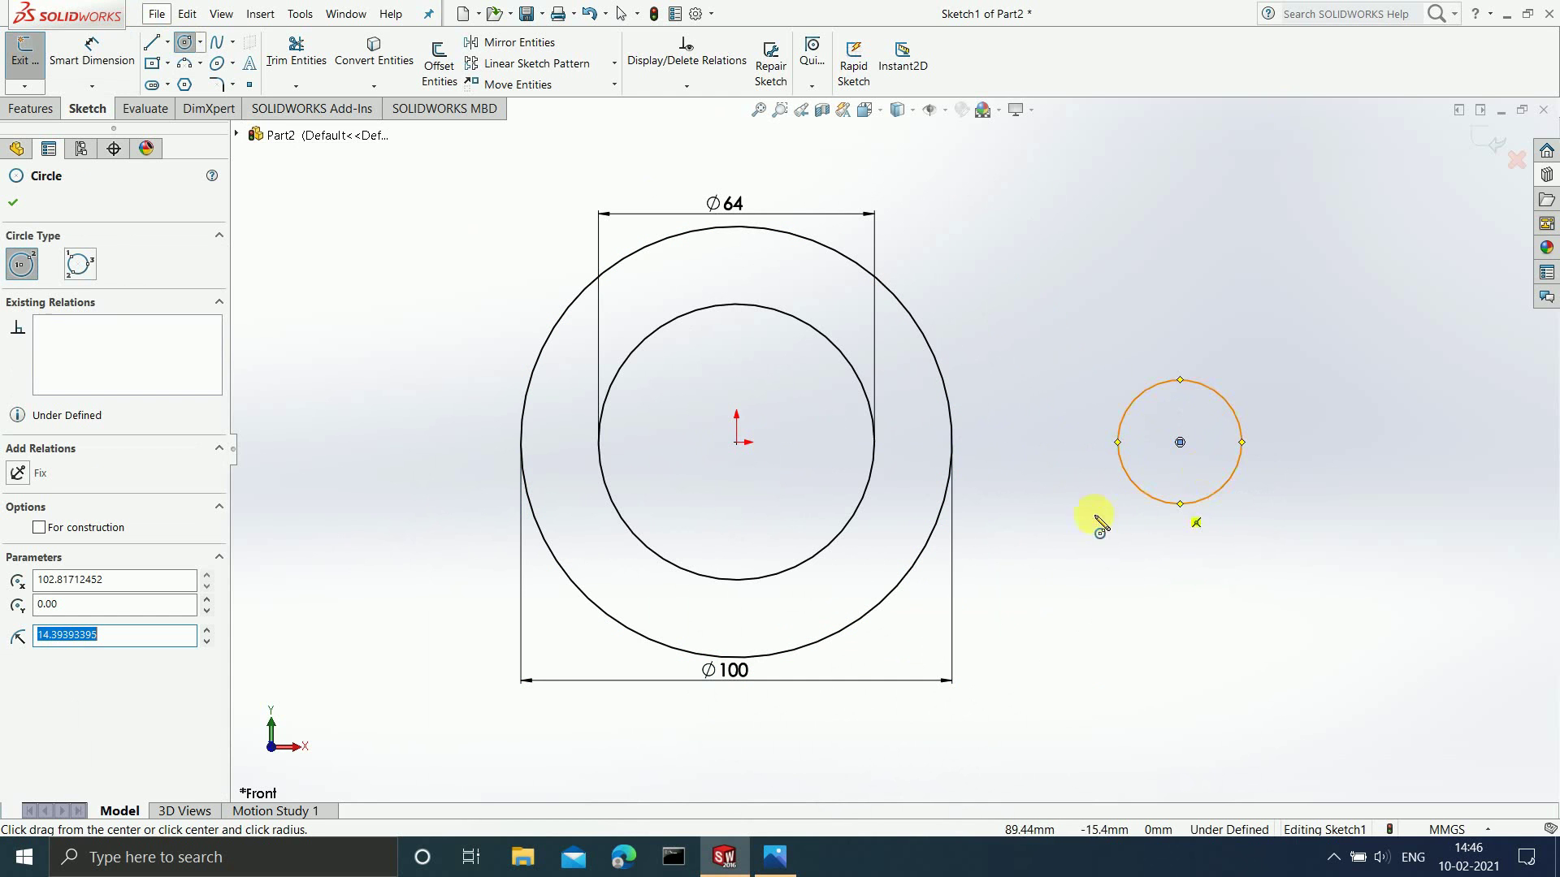
click(776, 857)
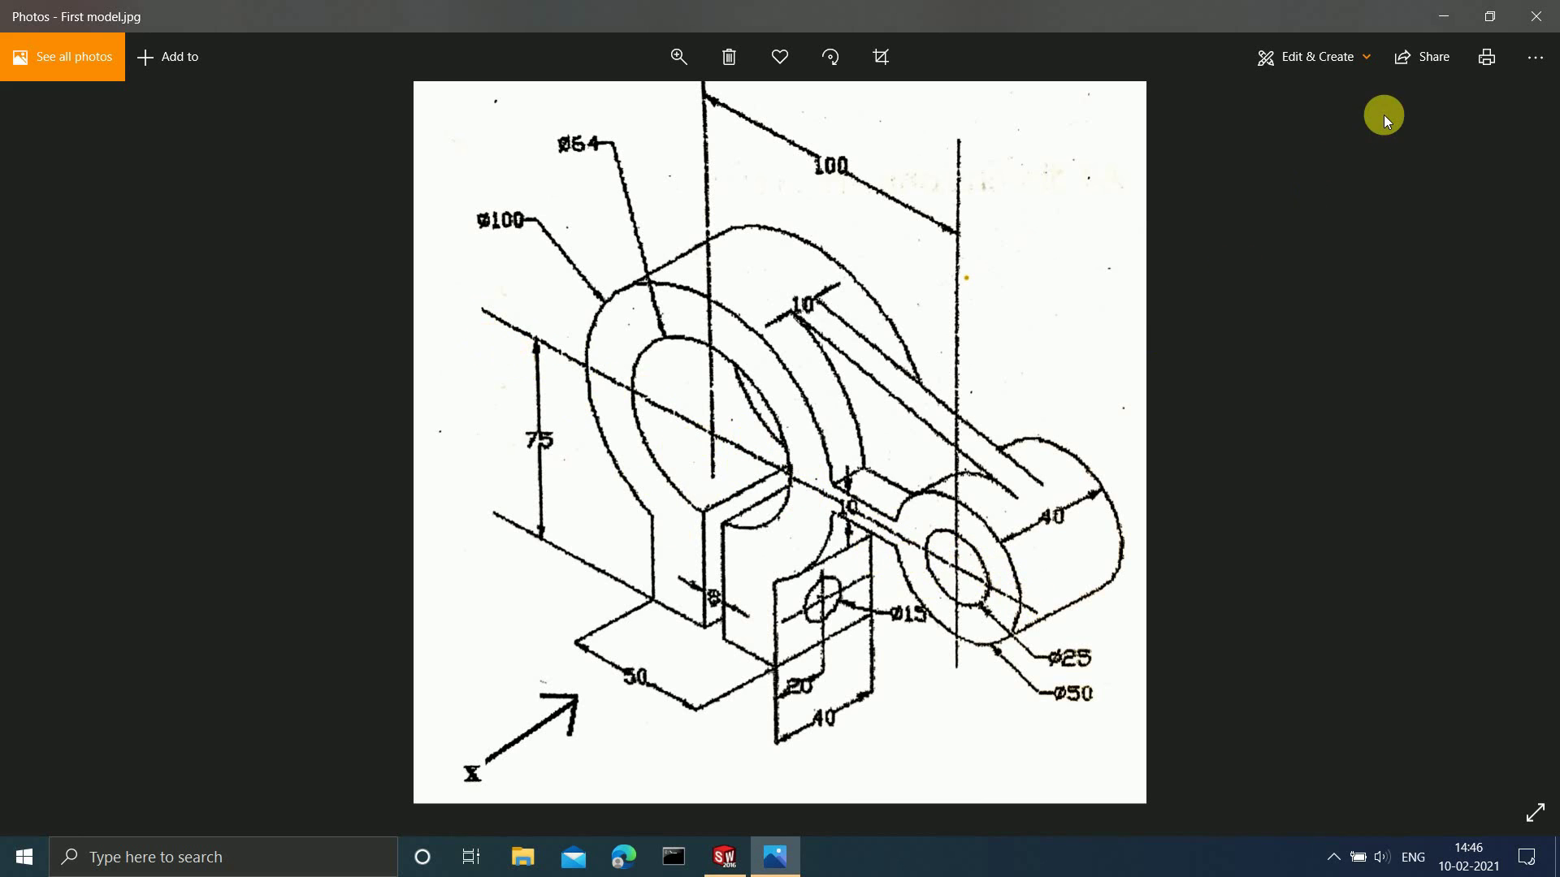
click(1444, 24)
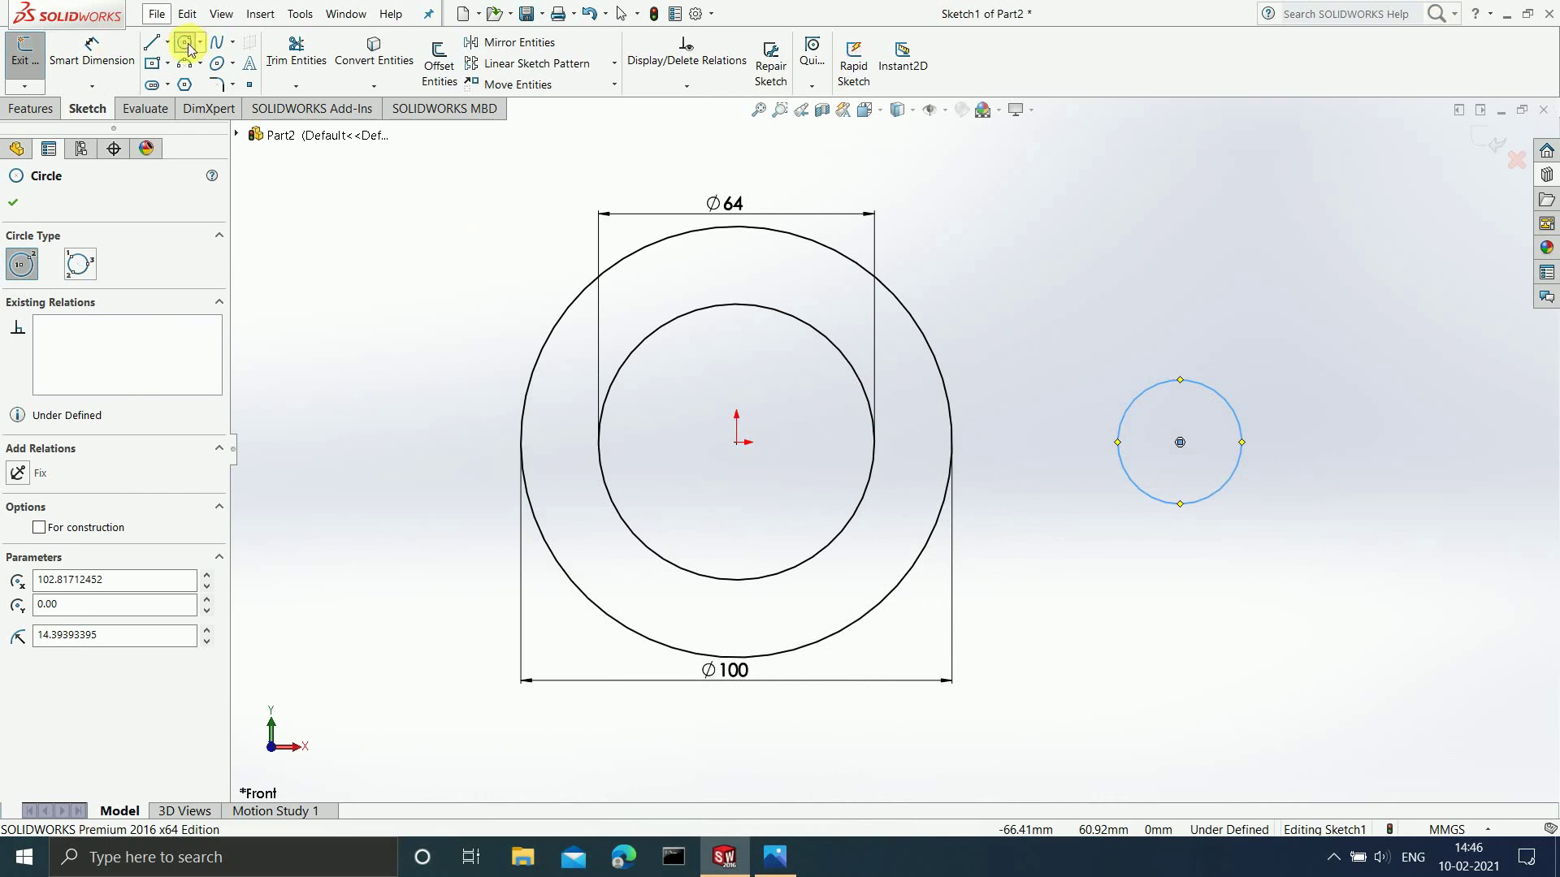
key(Escape)
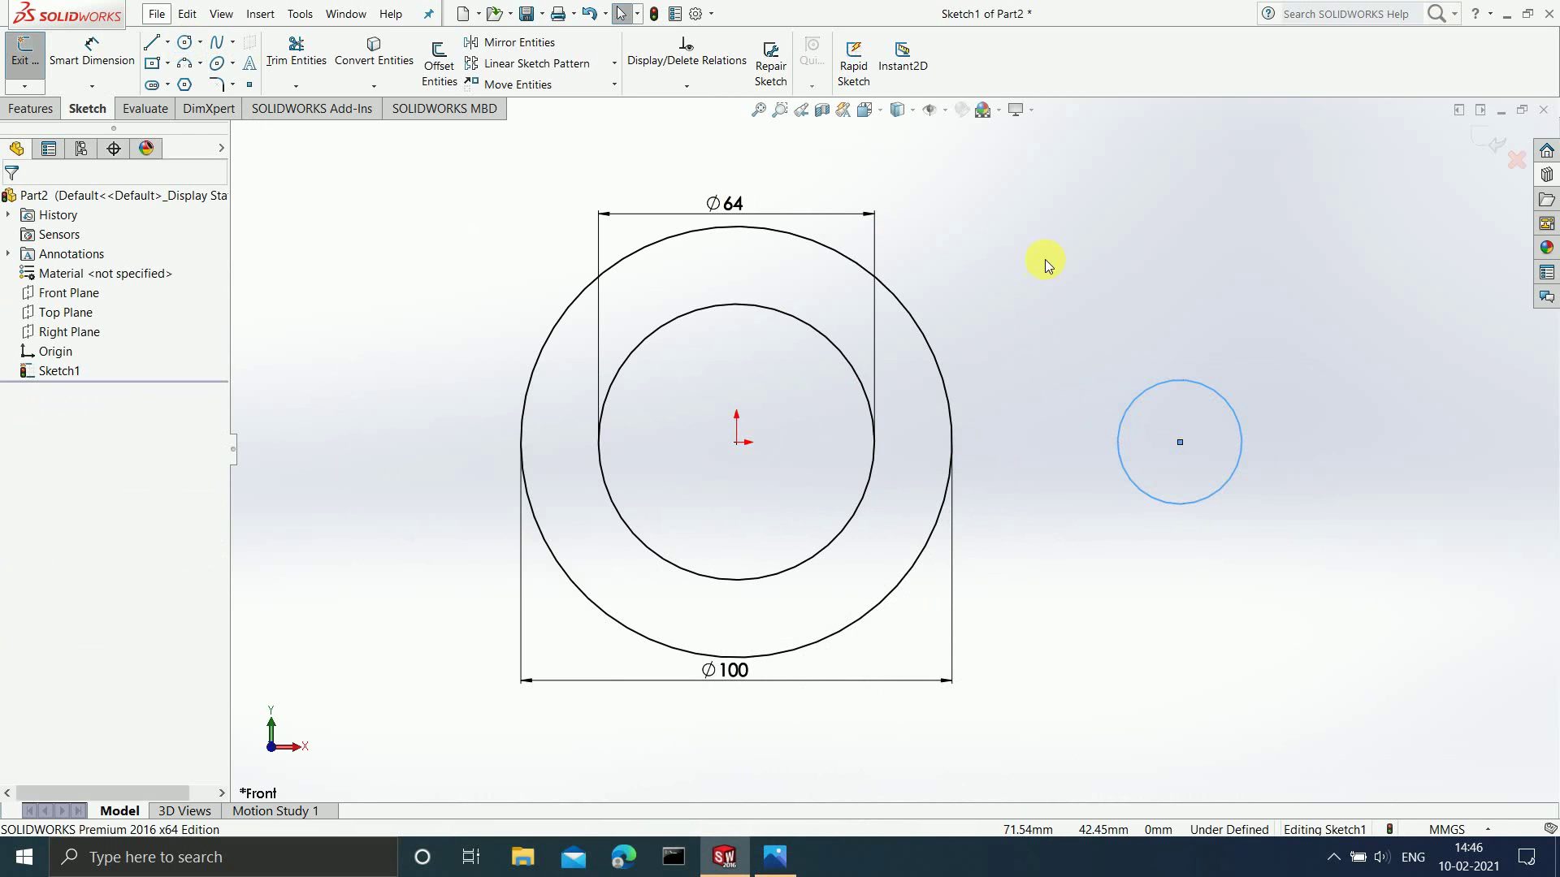
Add a Horizontal relation between the small circle's centre and the origin.
click(1182, 442)
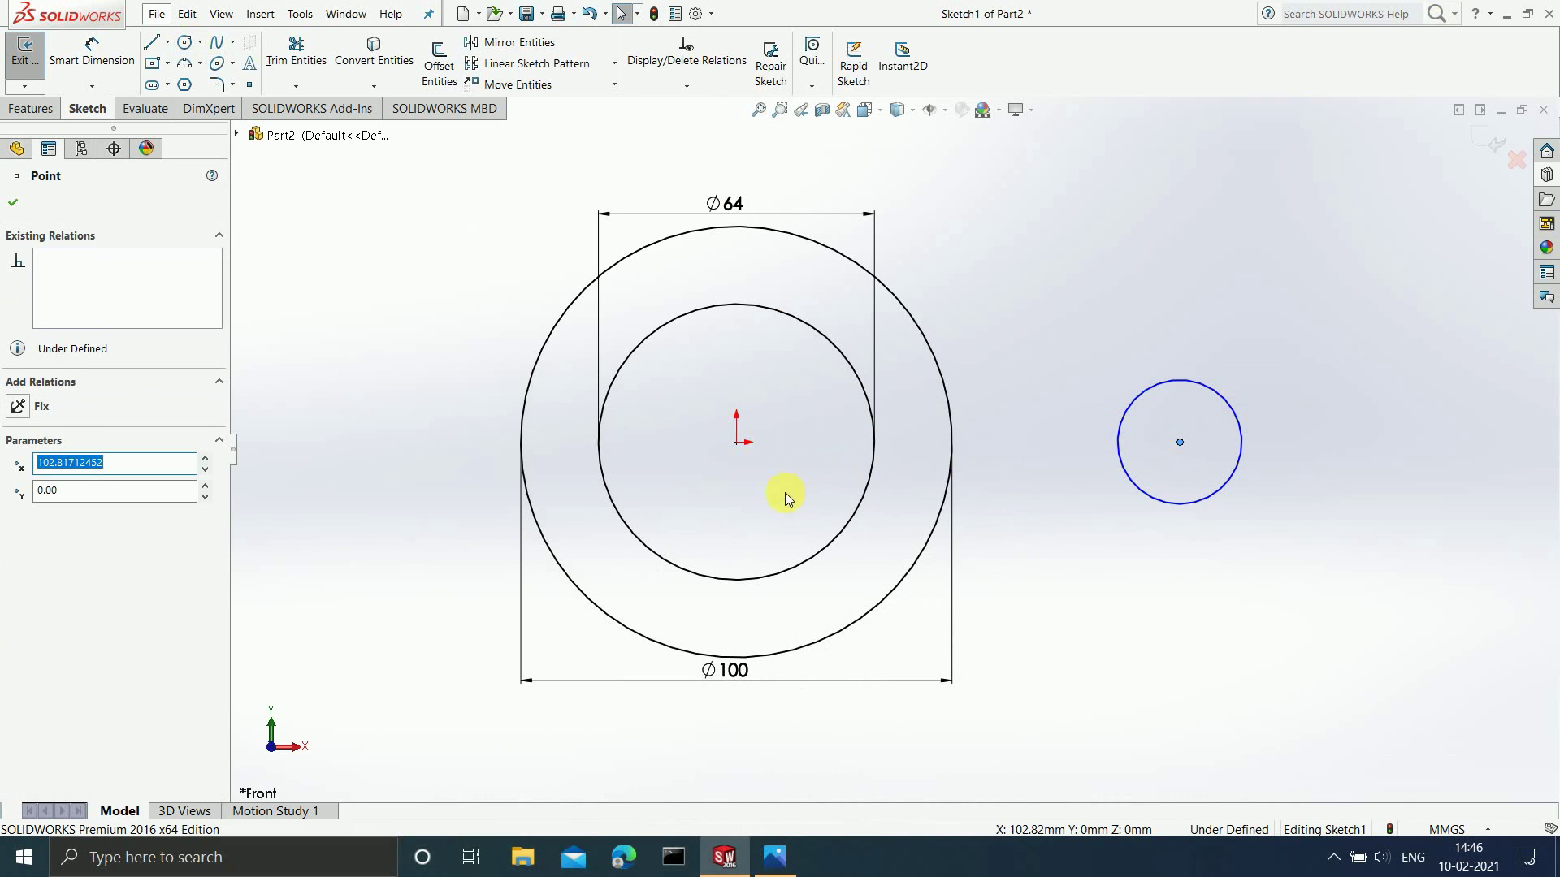
ctrl+click(737, 444)
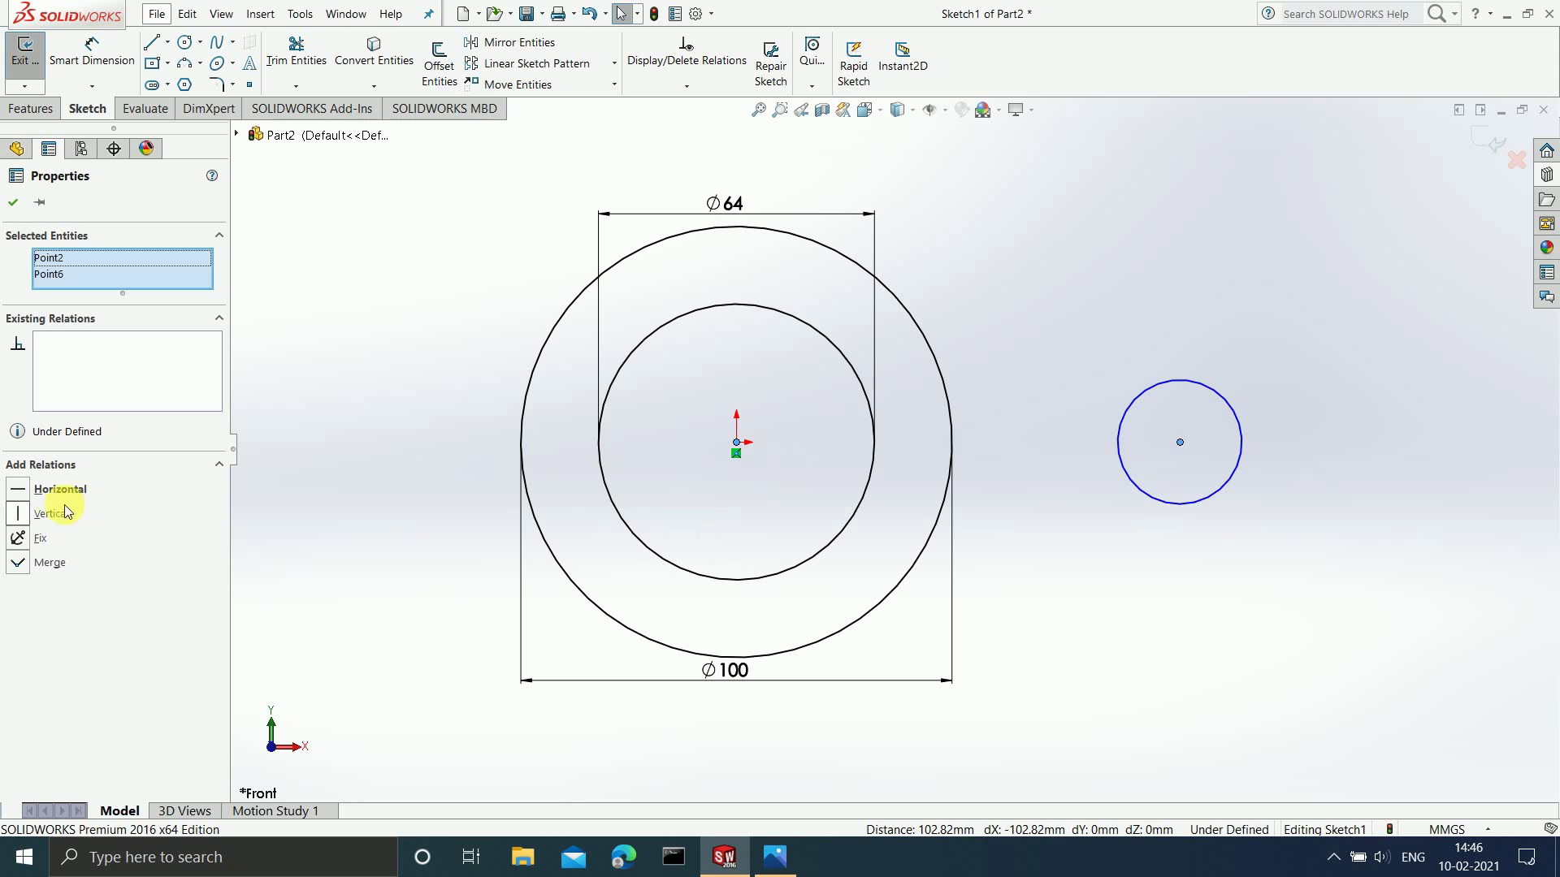
click(17, 491)
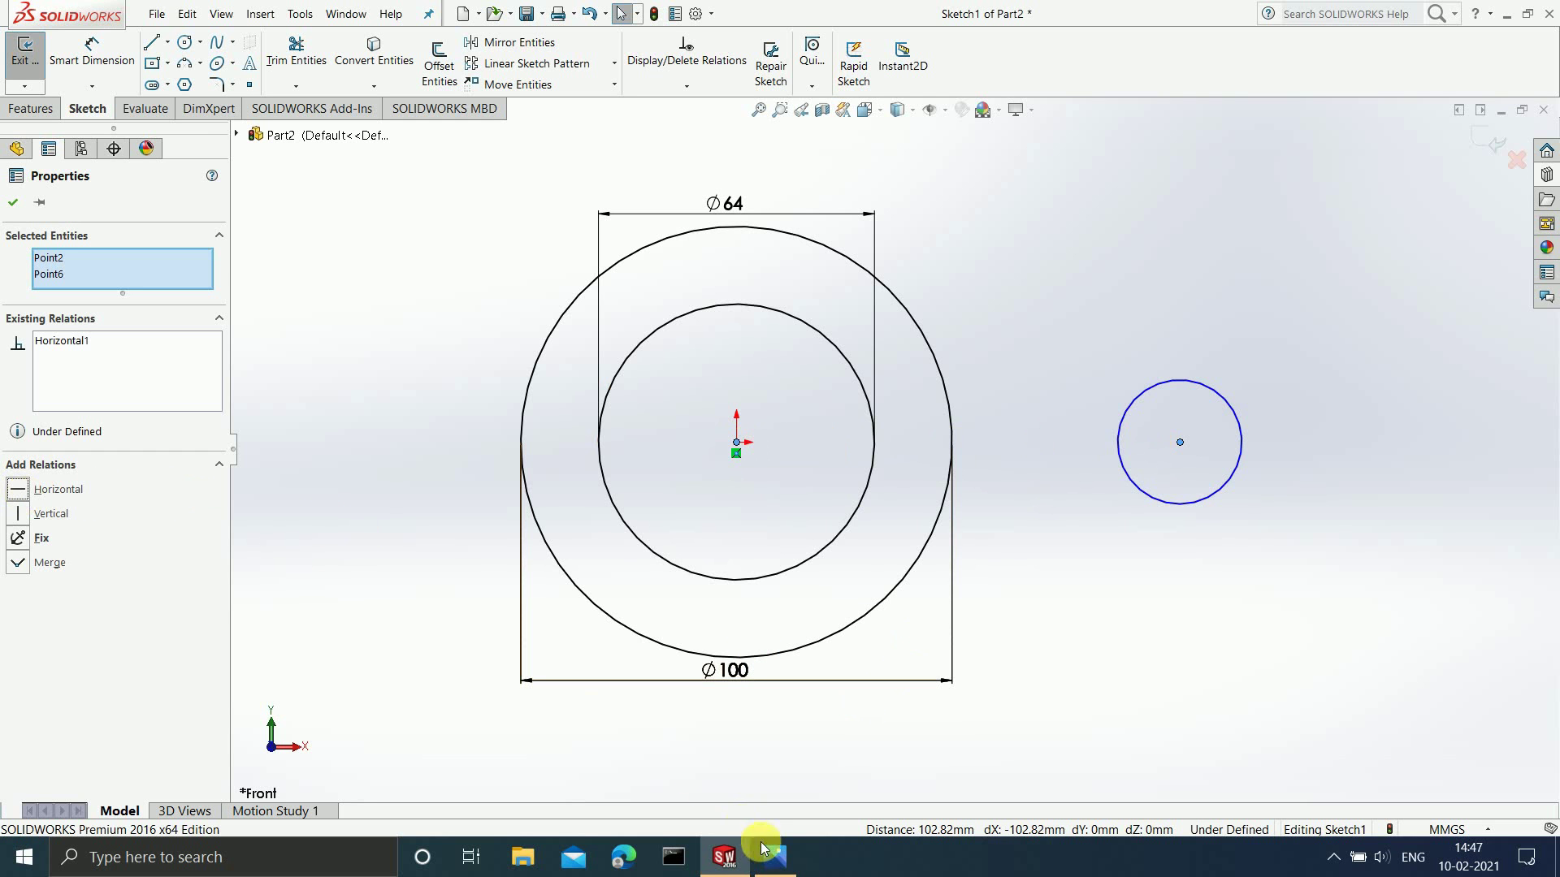
Dimension the small circle's diameter to 25 mm.
mouse_move(833, 810)
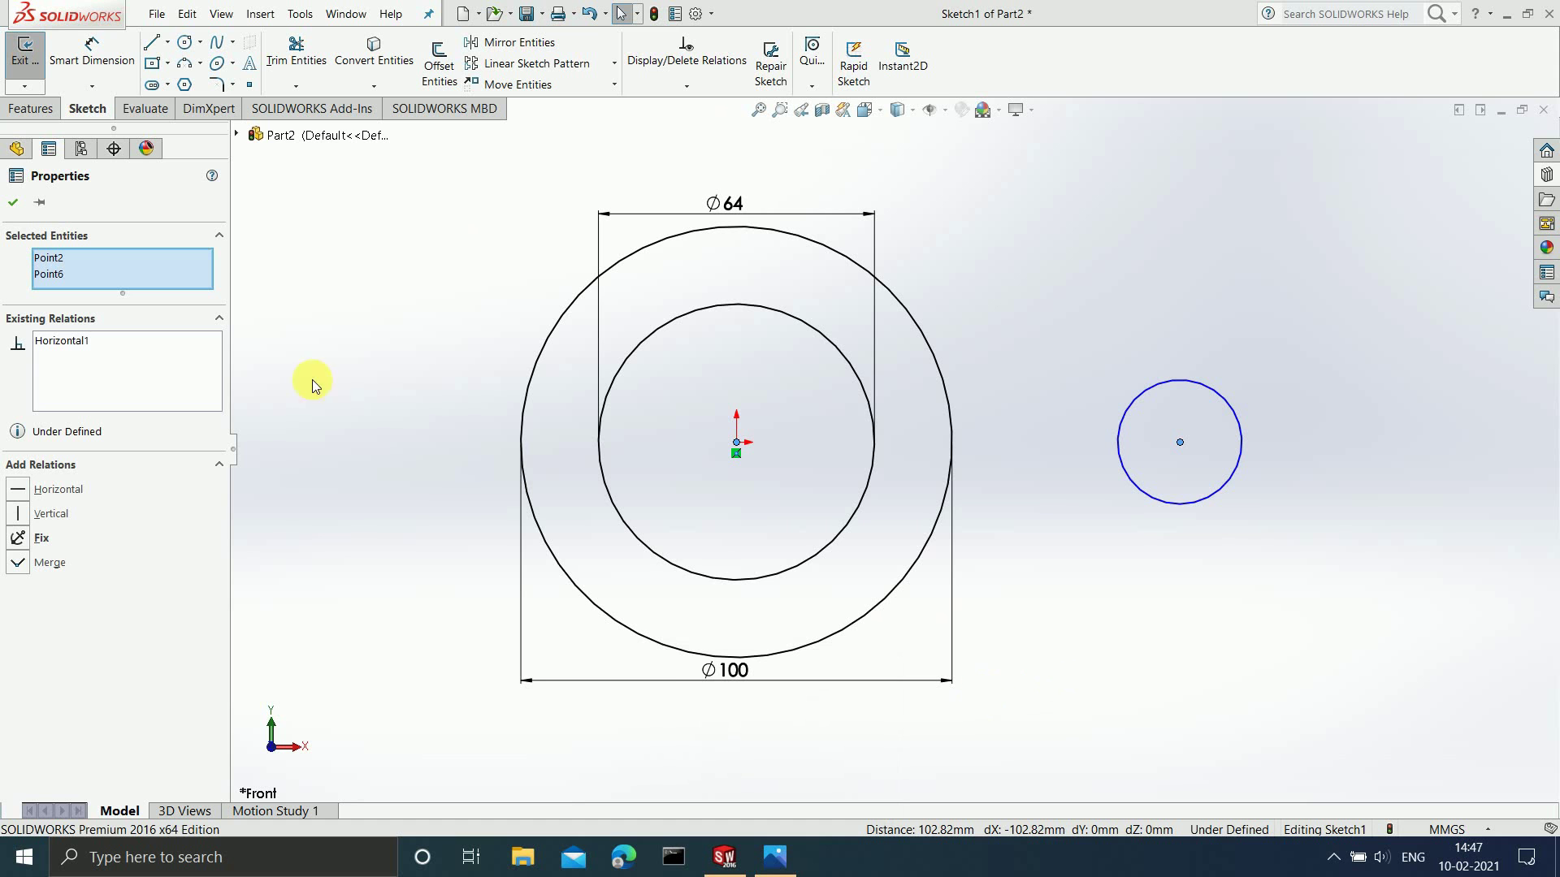
click(111, 63)
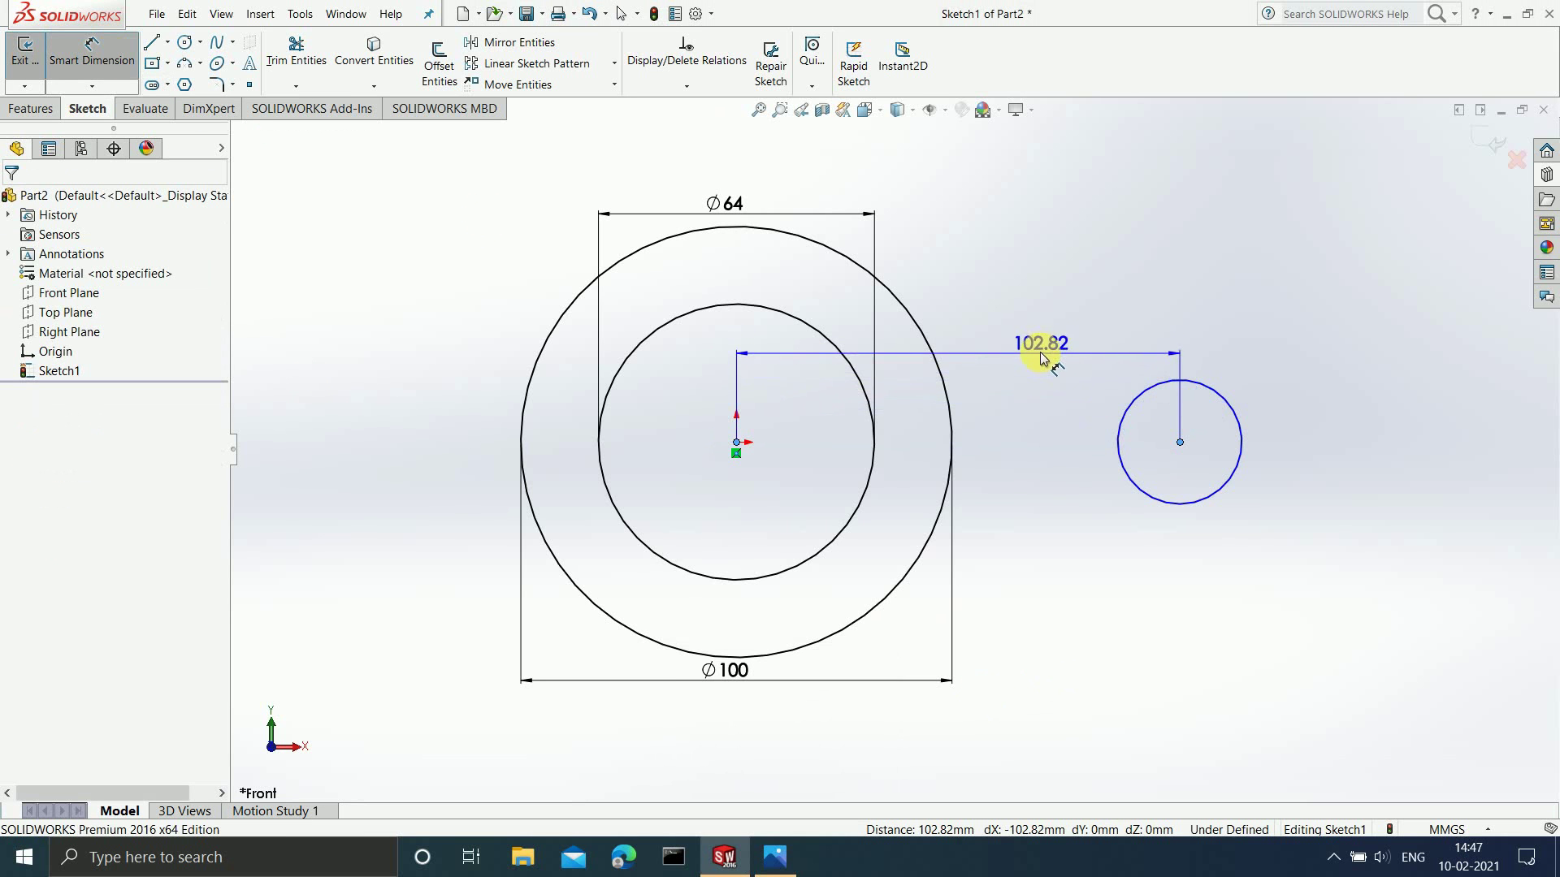
key(Escape)
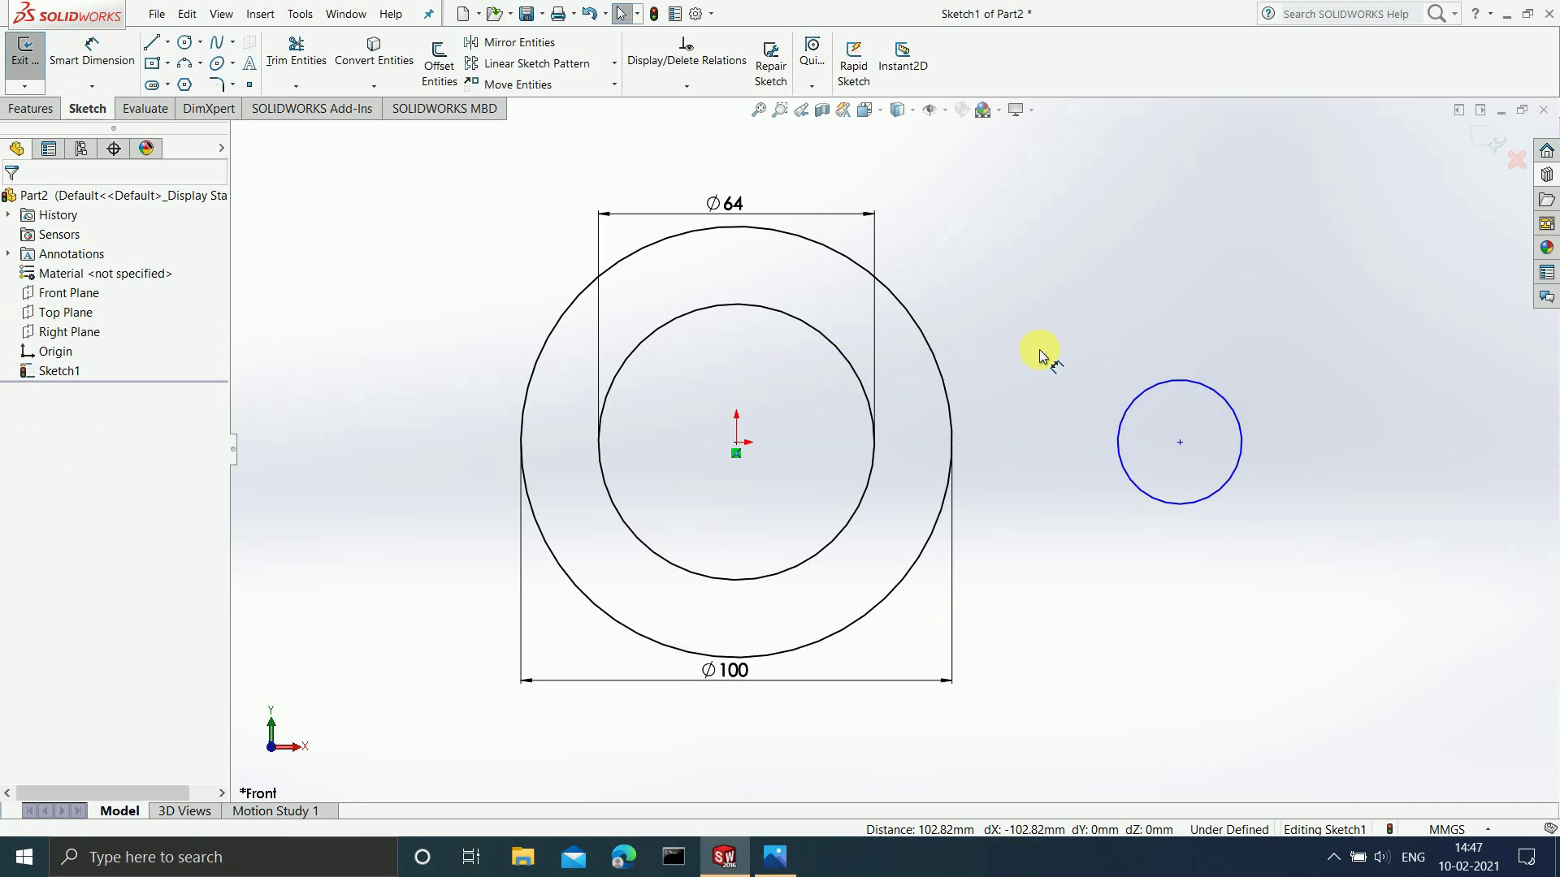
click(91, 69)
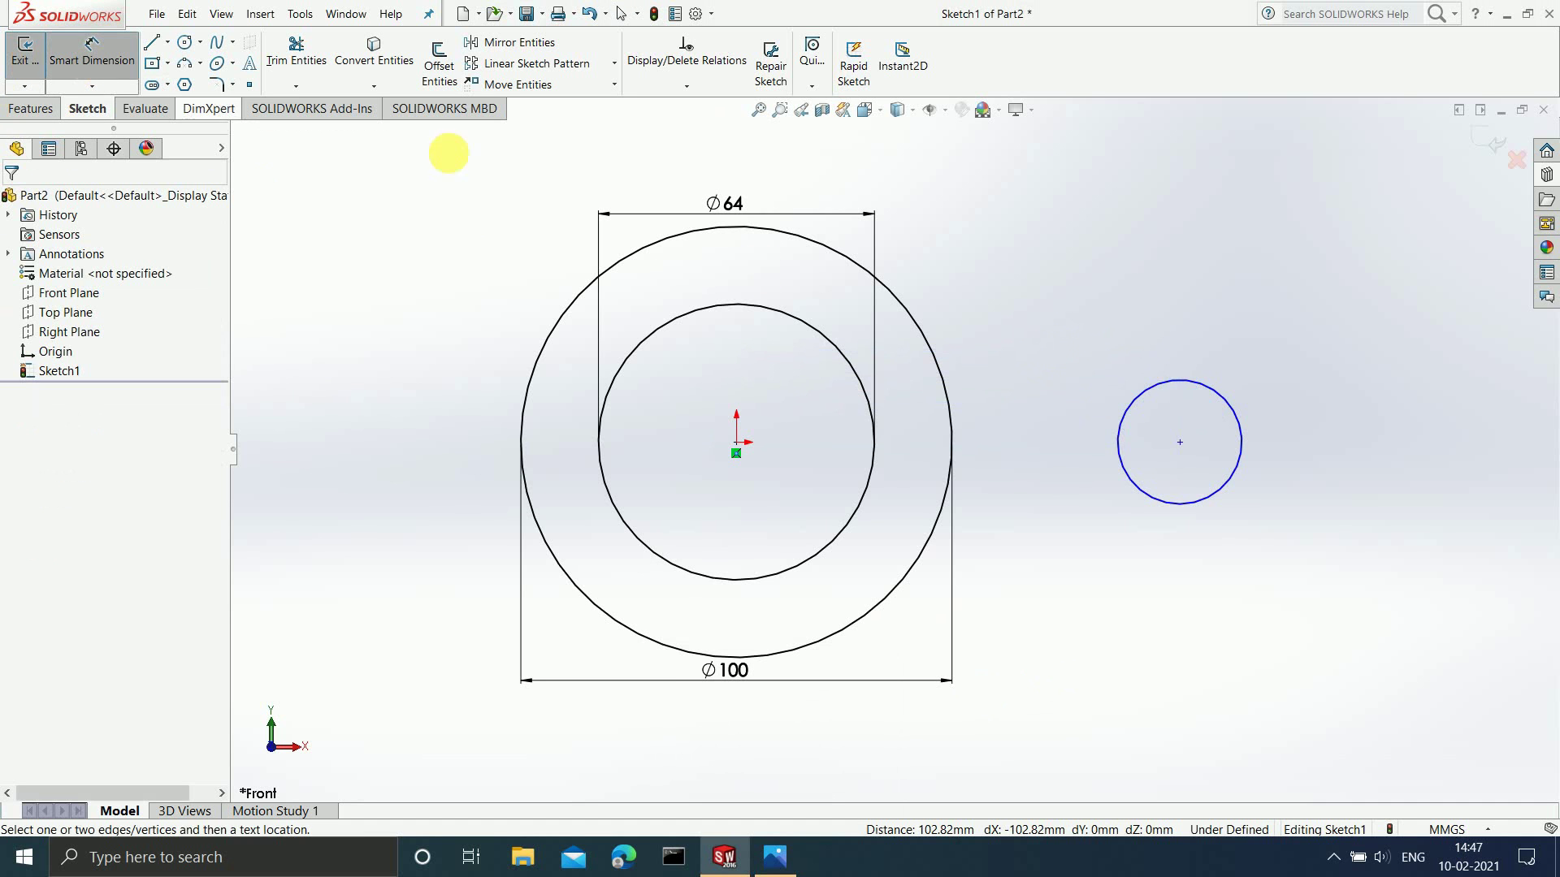
click(1209, 398)
click(1186, 671)
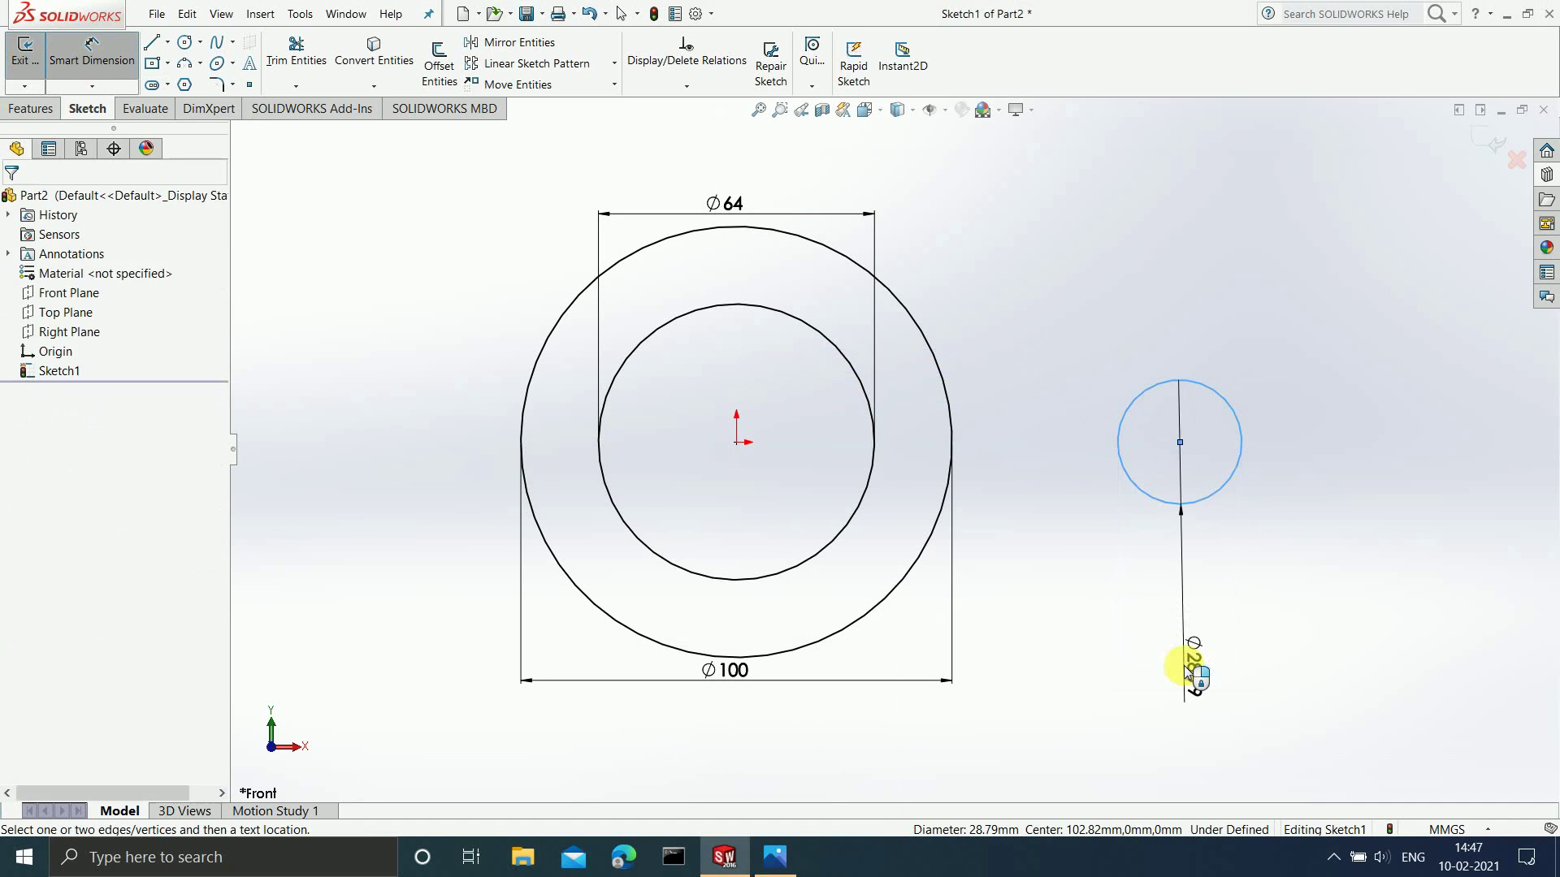
text(25)
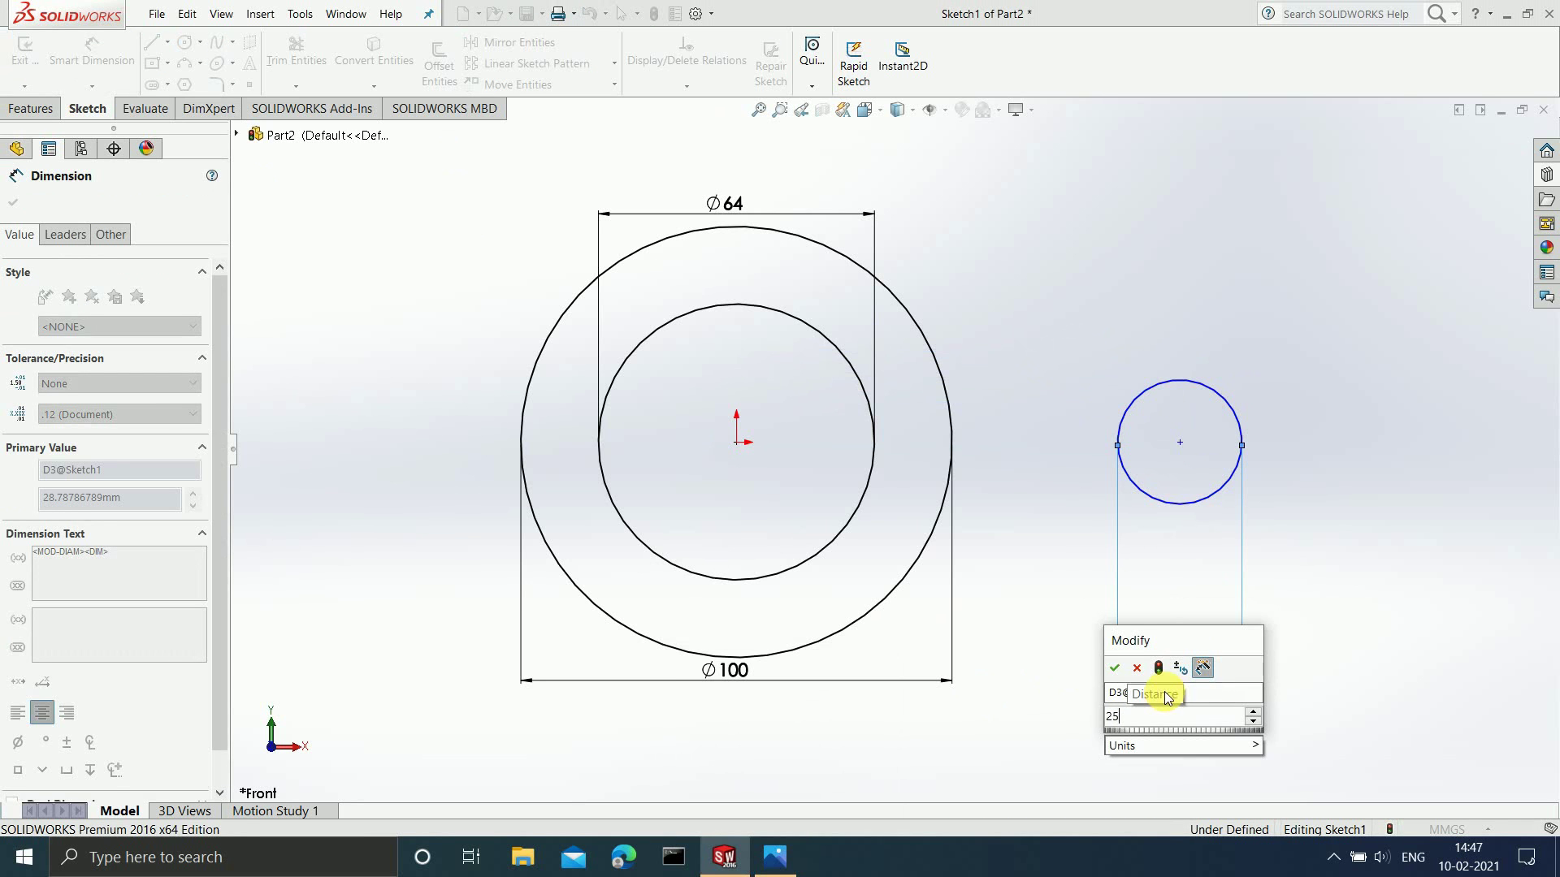
key(Return)
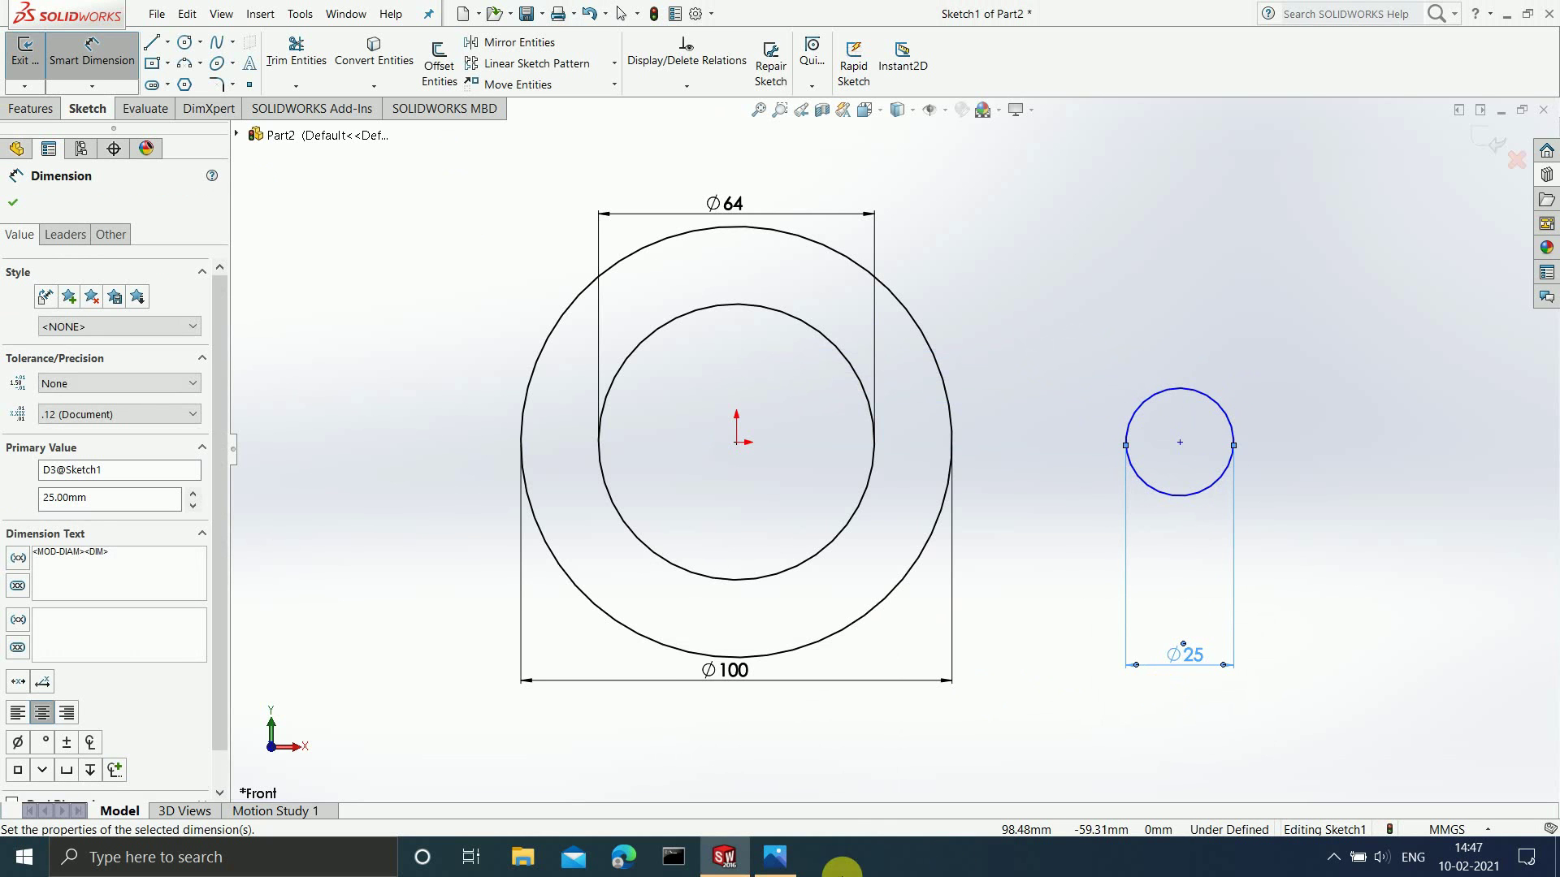
Following the reference drawing, dimension the horizontal distance between the small circle's centre and the origin to 100 mm.
click(782, 858)
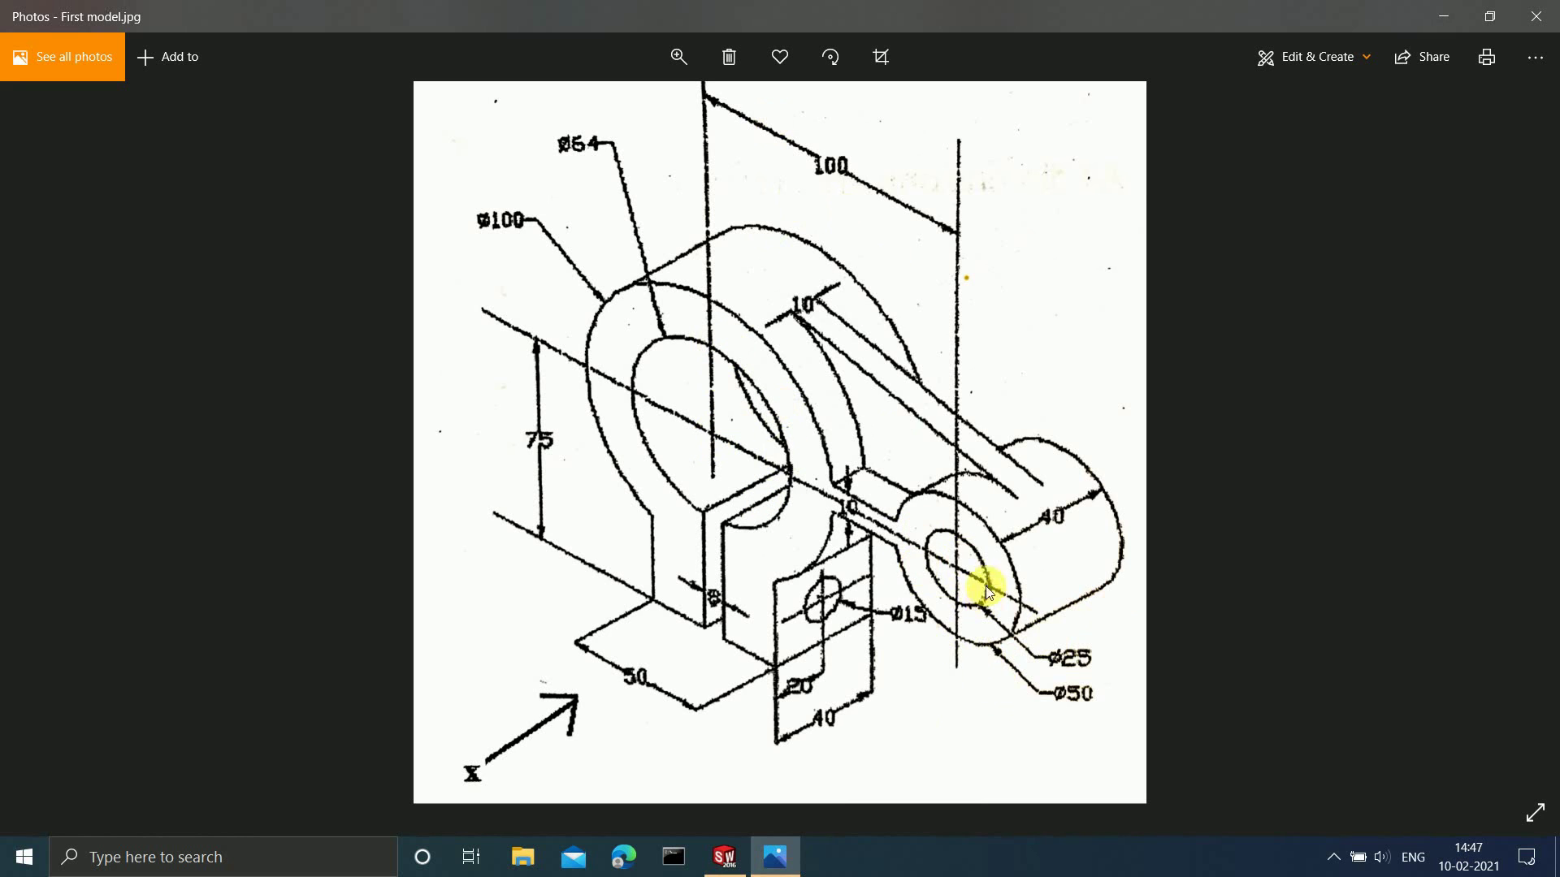
click(1444, 15)
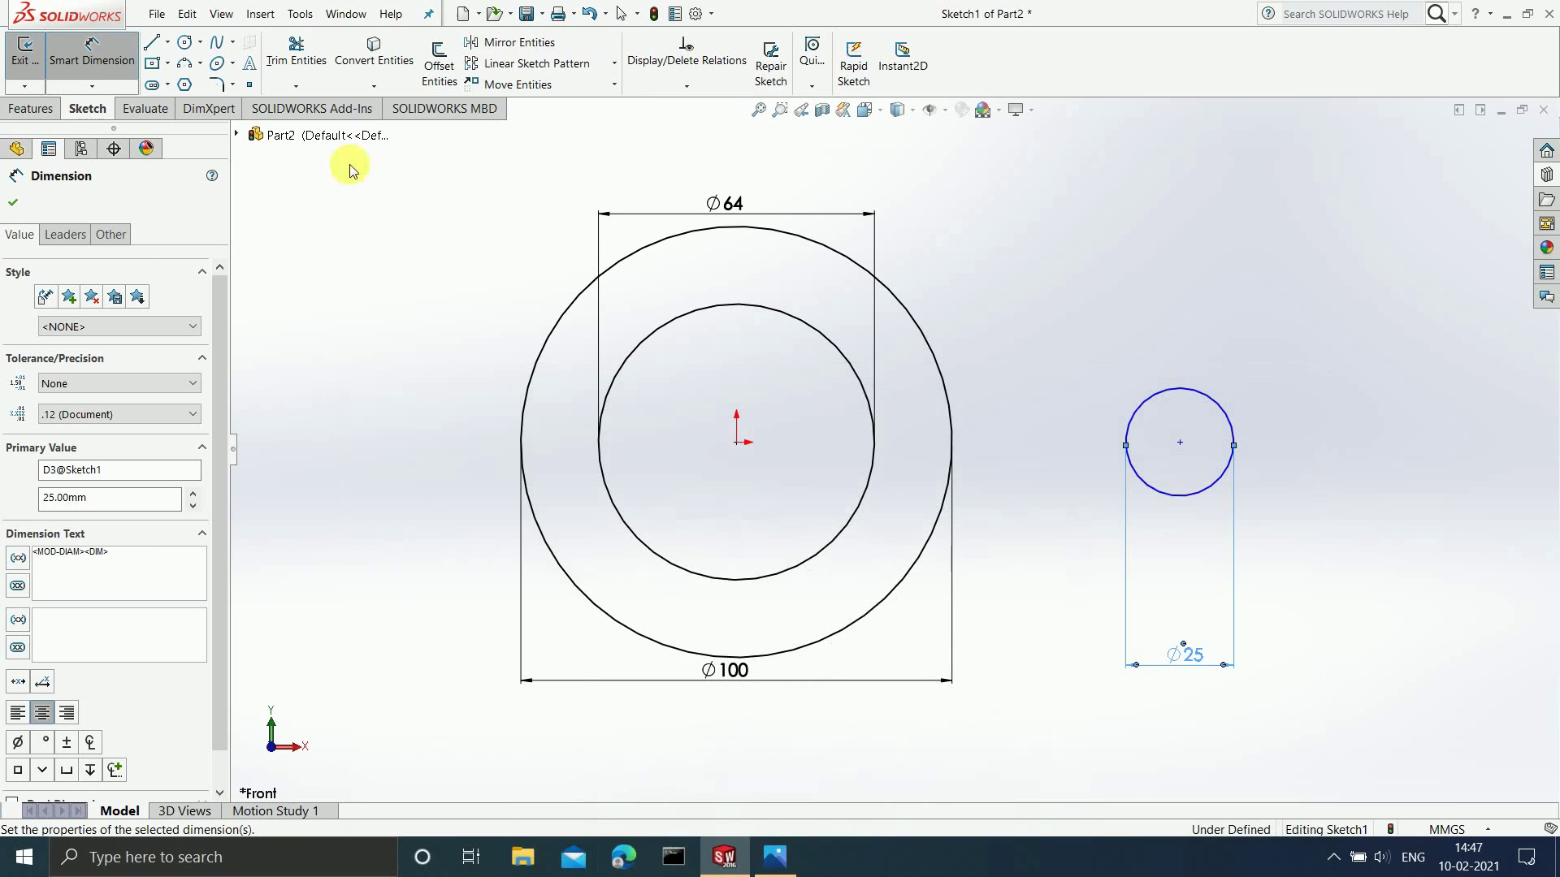
click(1180, 443)
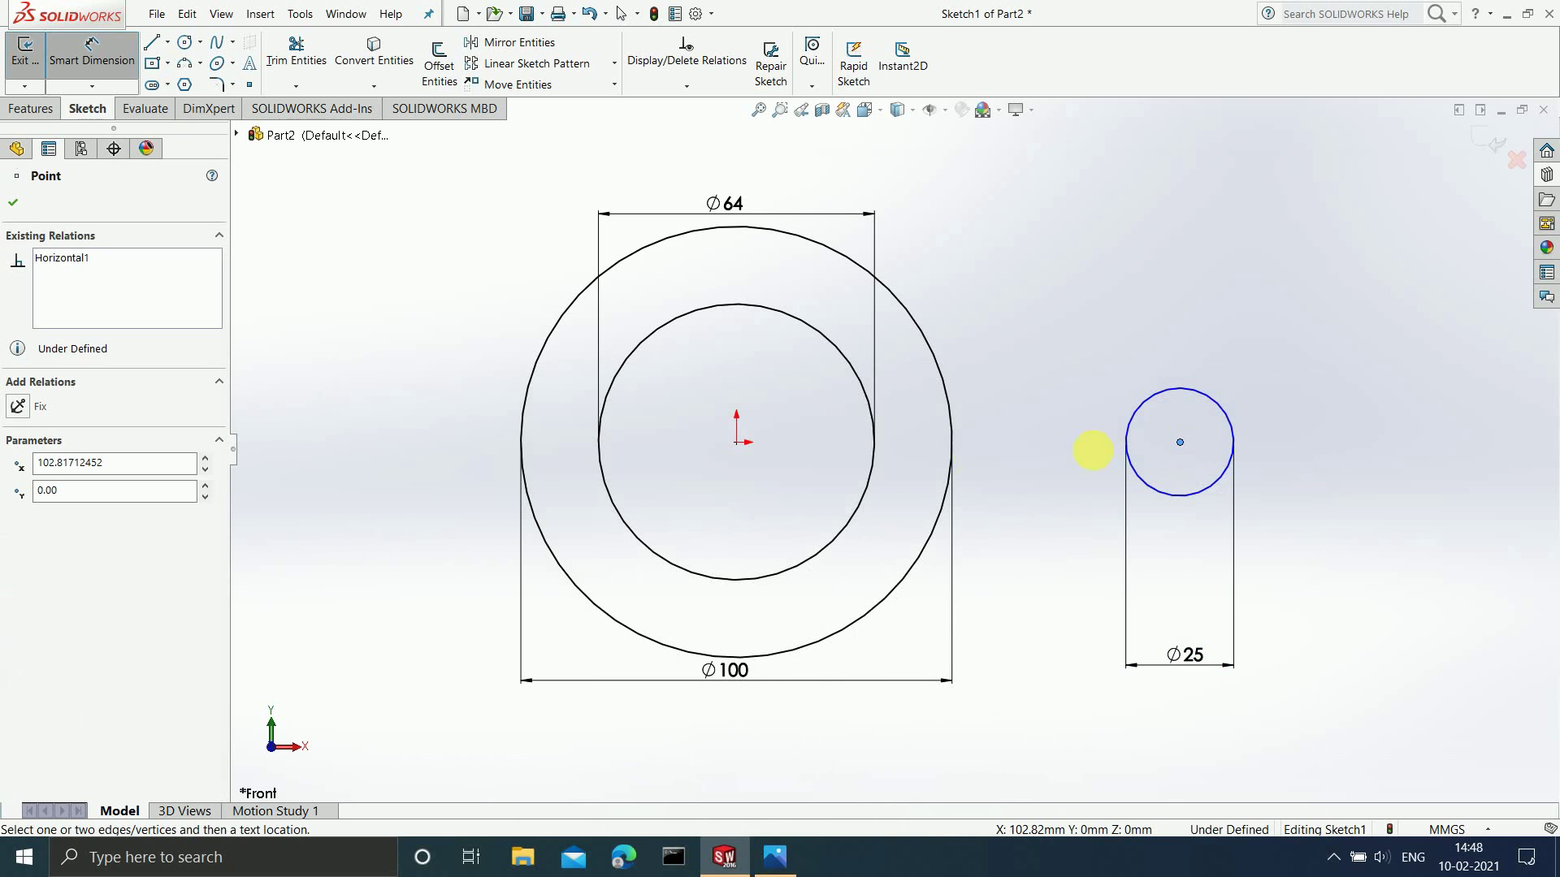
click(737, 445)
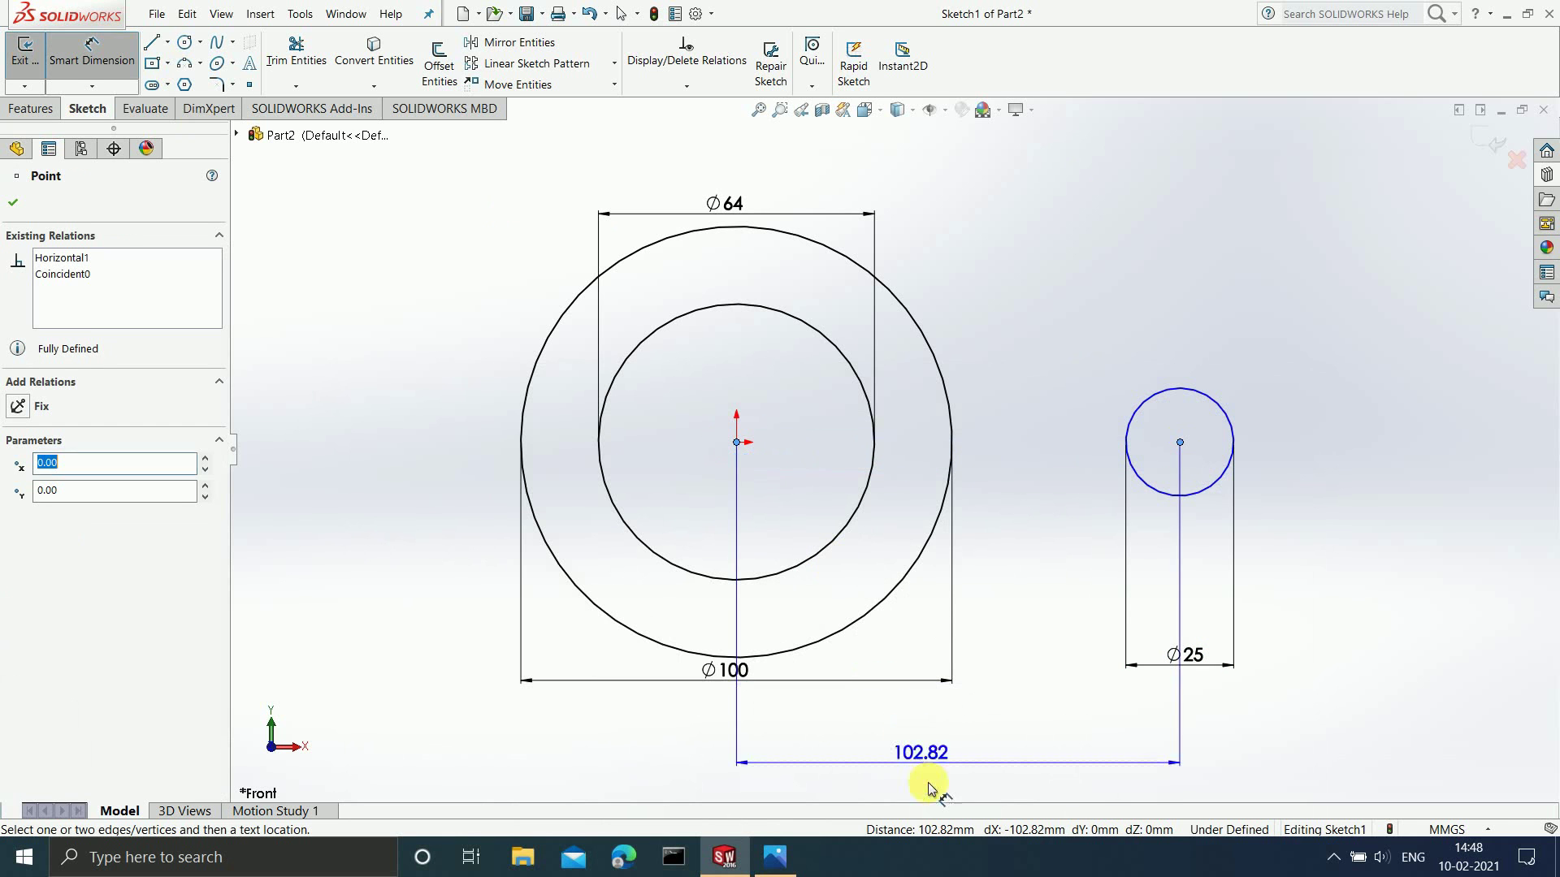
click(936, 748)
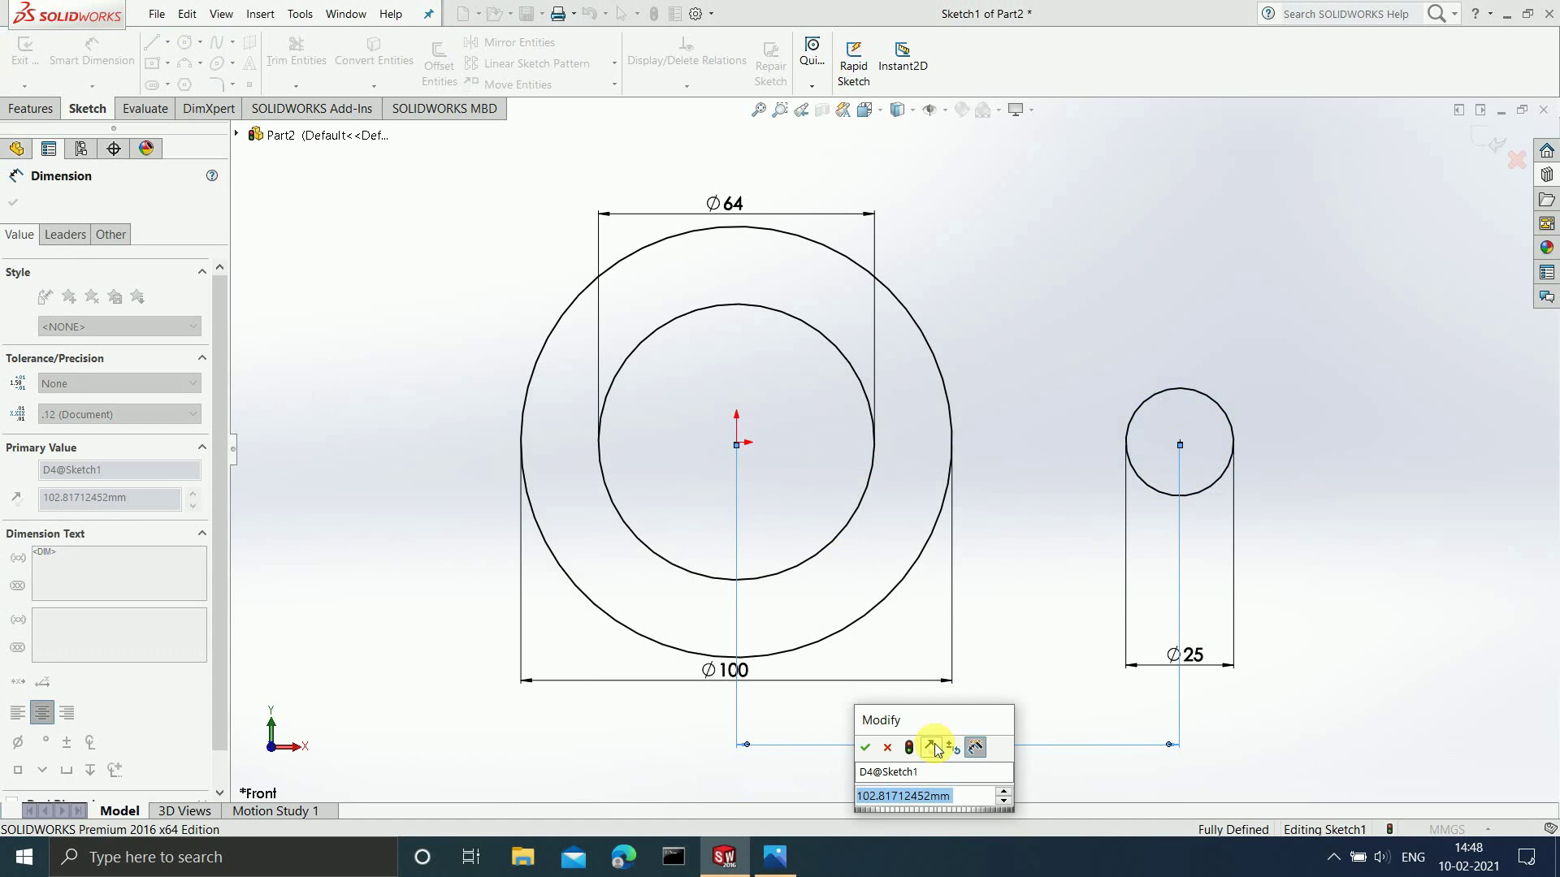
text(100)
key(Return)
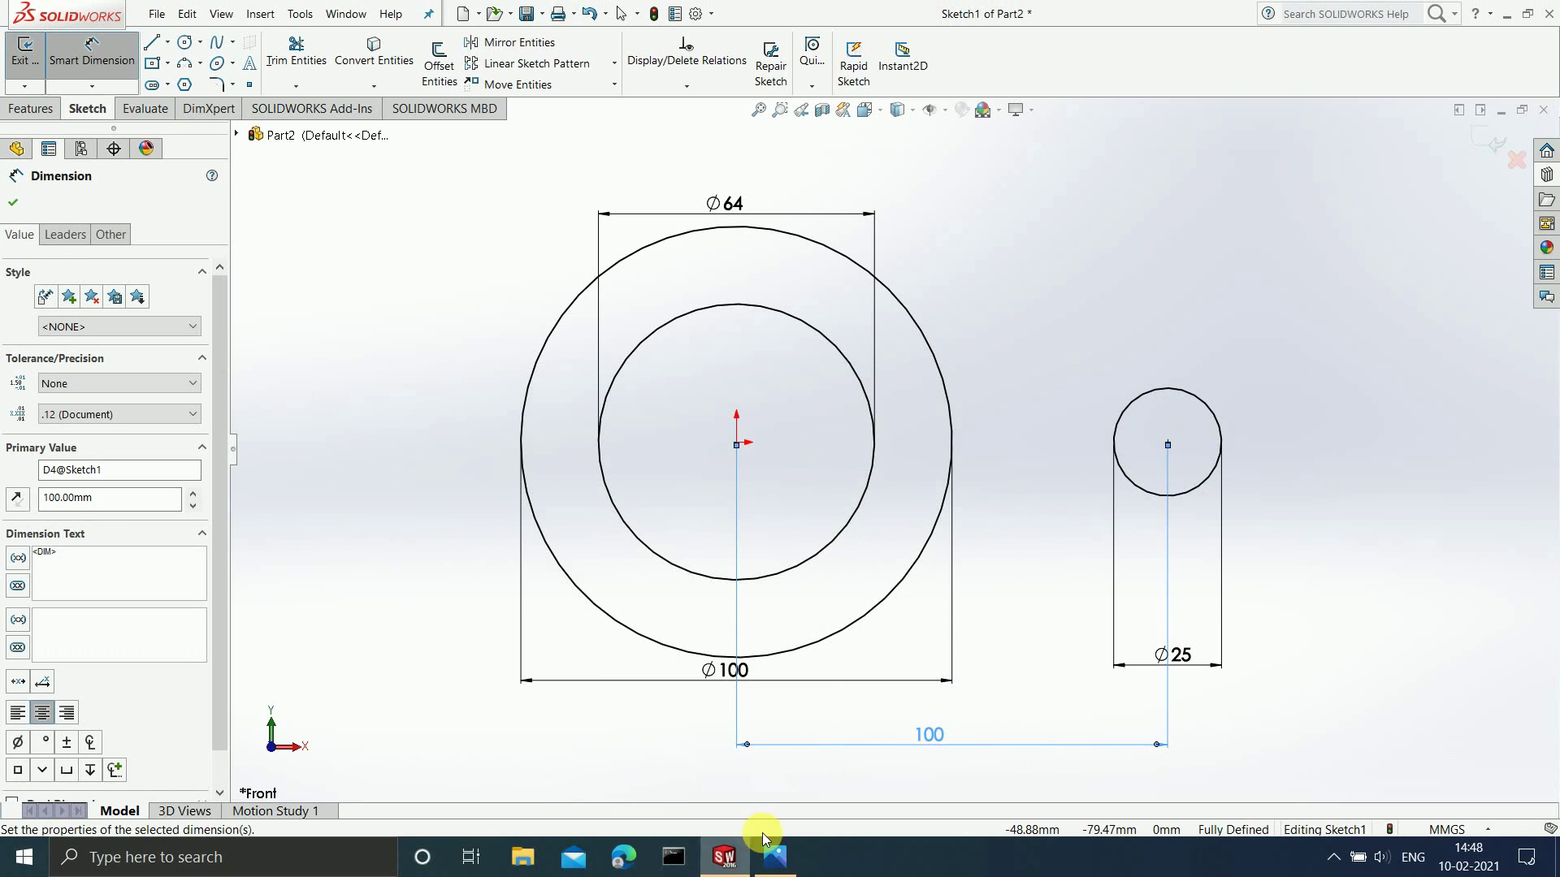
Following the reference drawing, sketch a circle of about 29 mm radius concentric with the 25 mm circle.
click(774, 856)
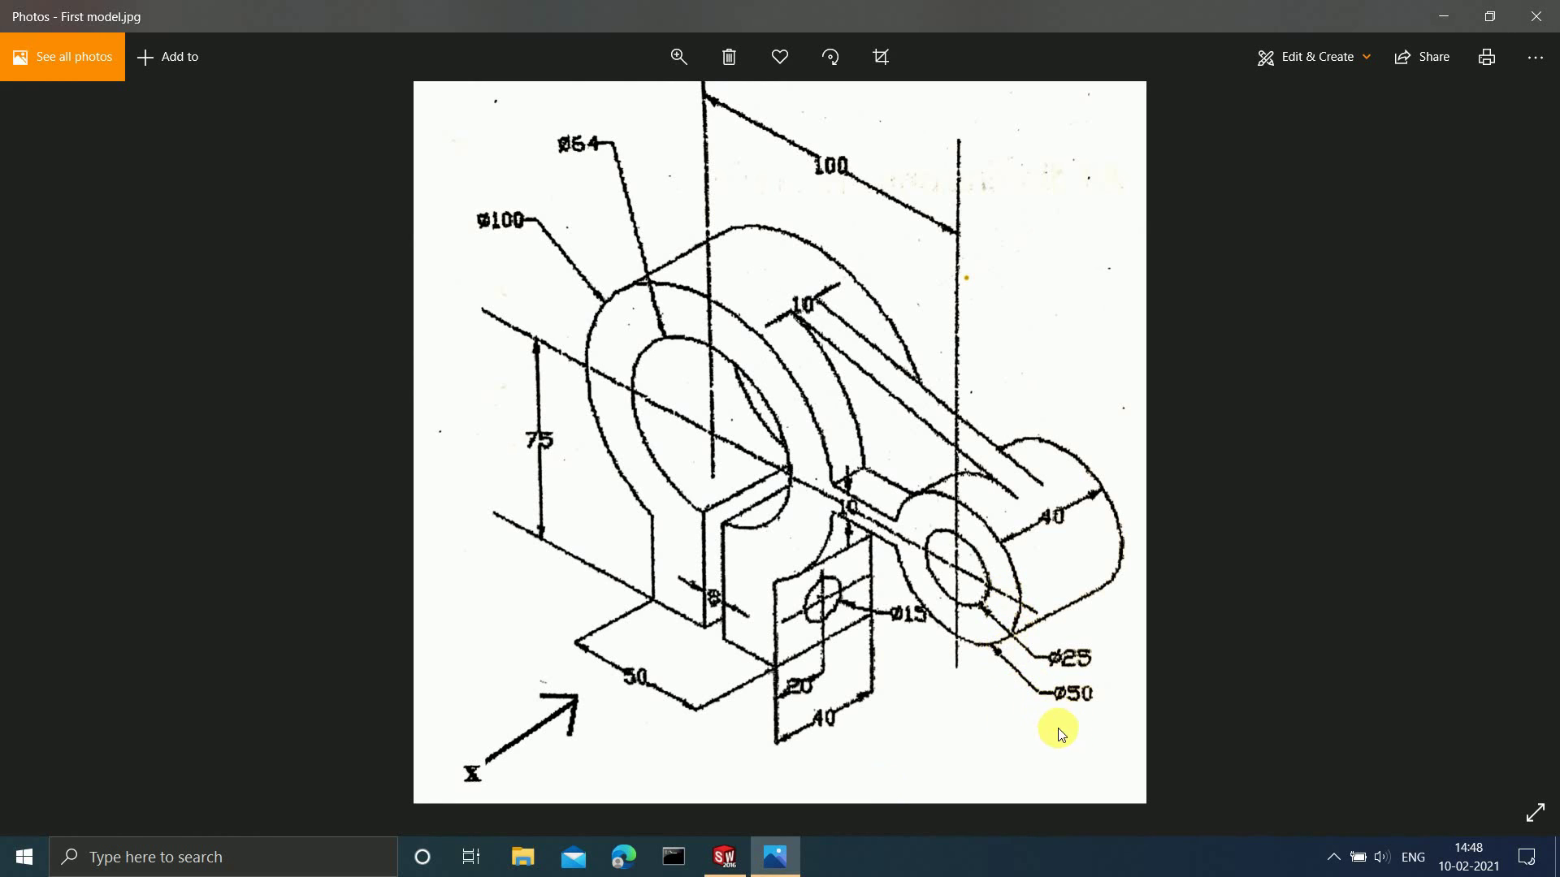
click(1439, 30)
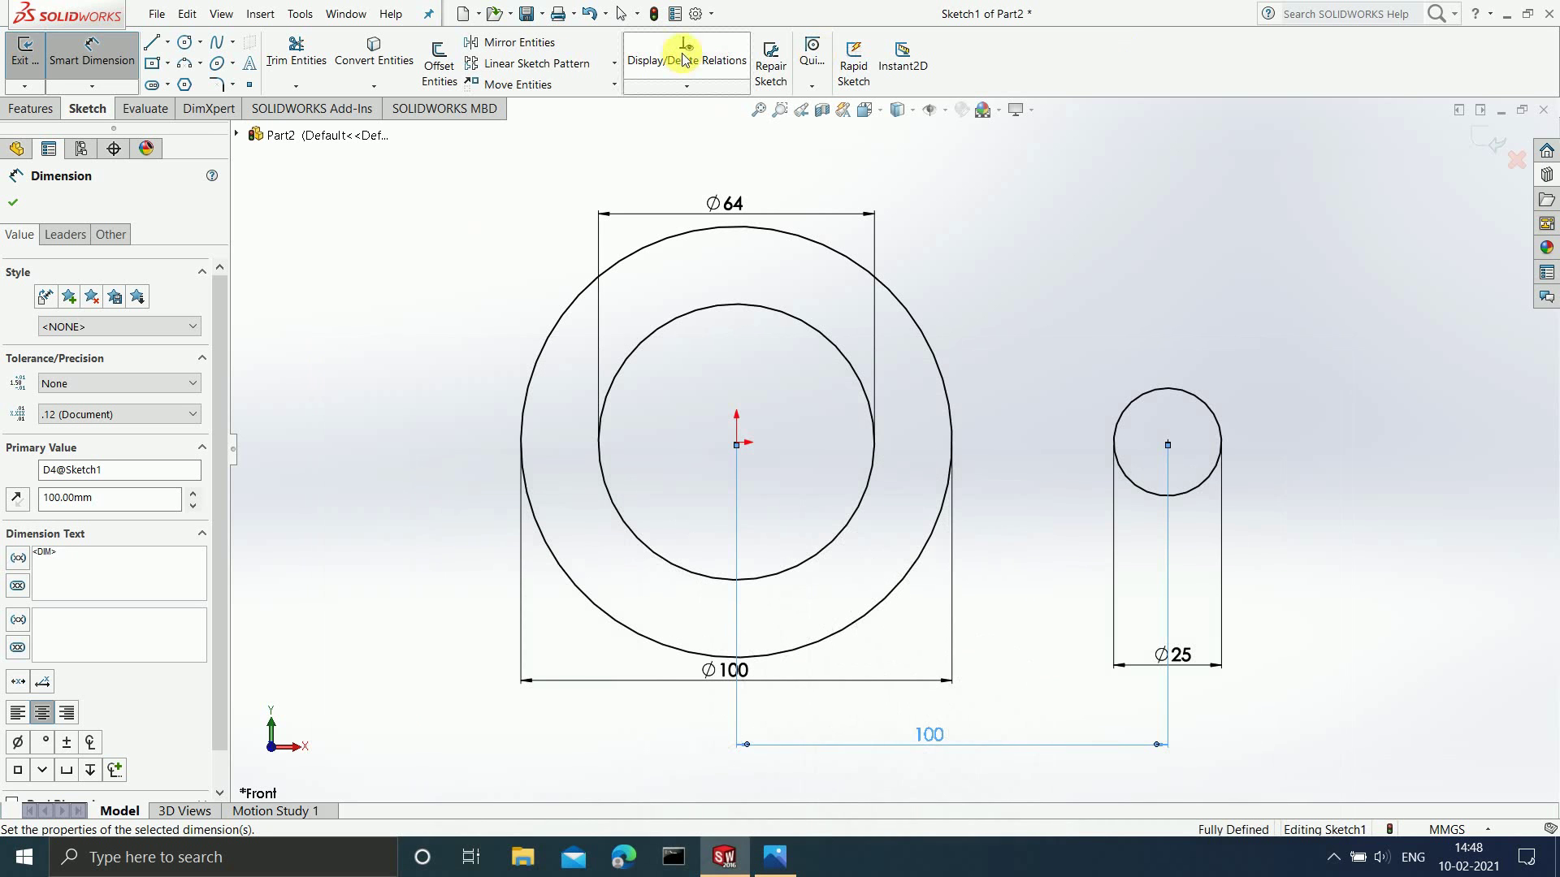
click(185, 42)
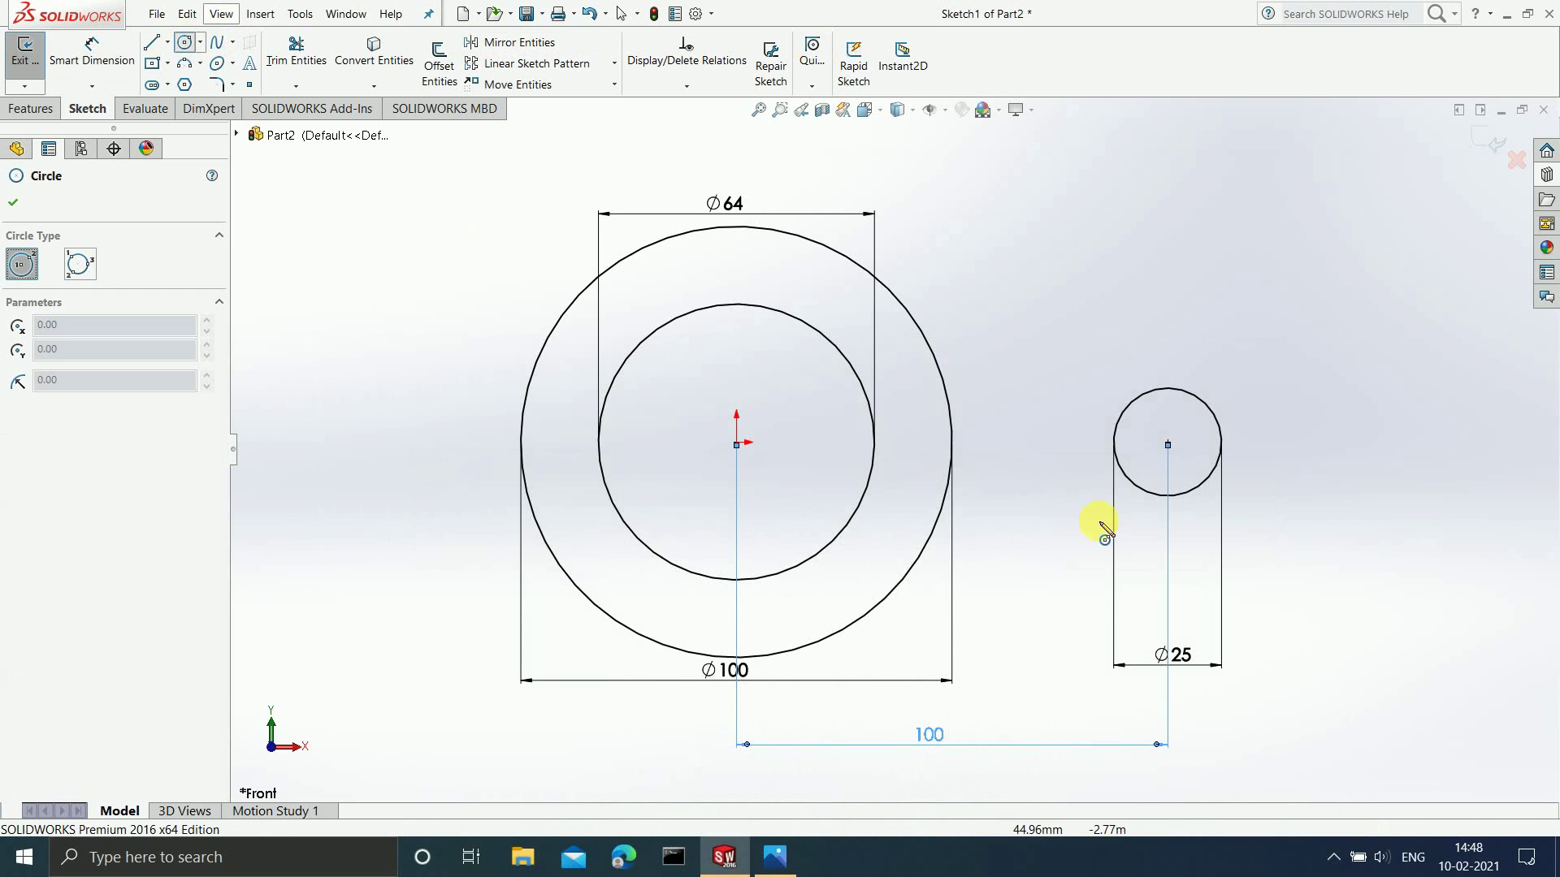
click(1167, 445)
click(1202, 573)
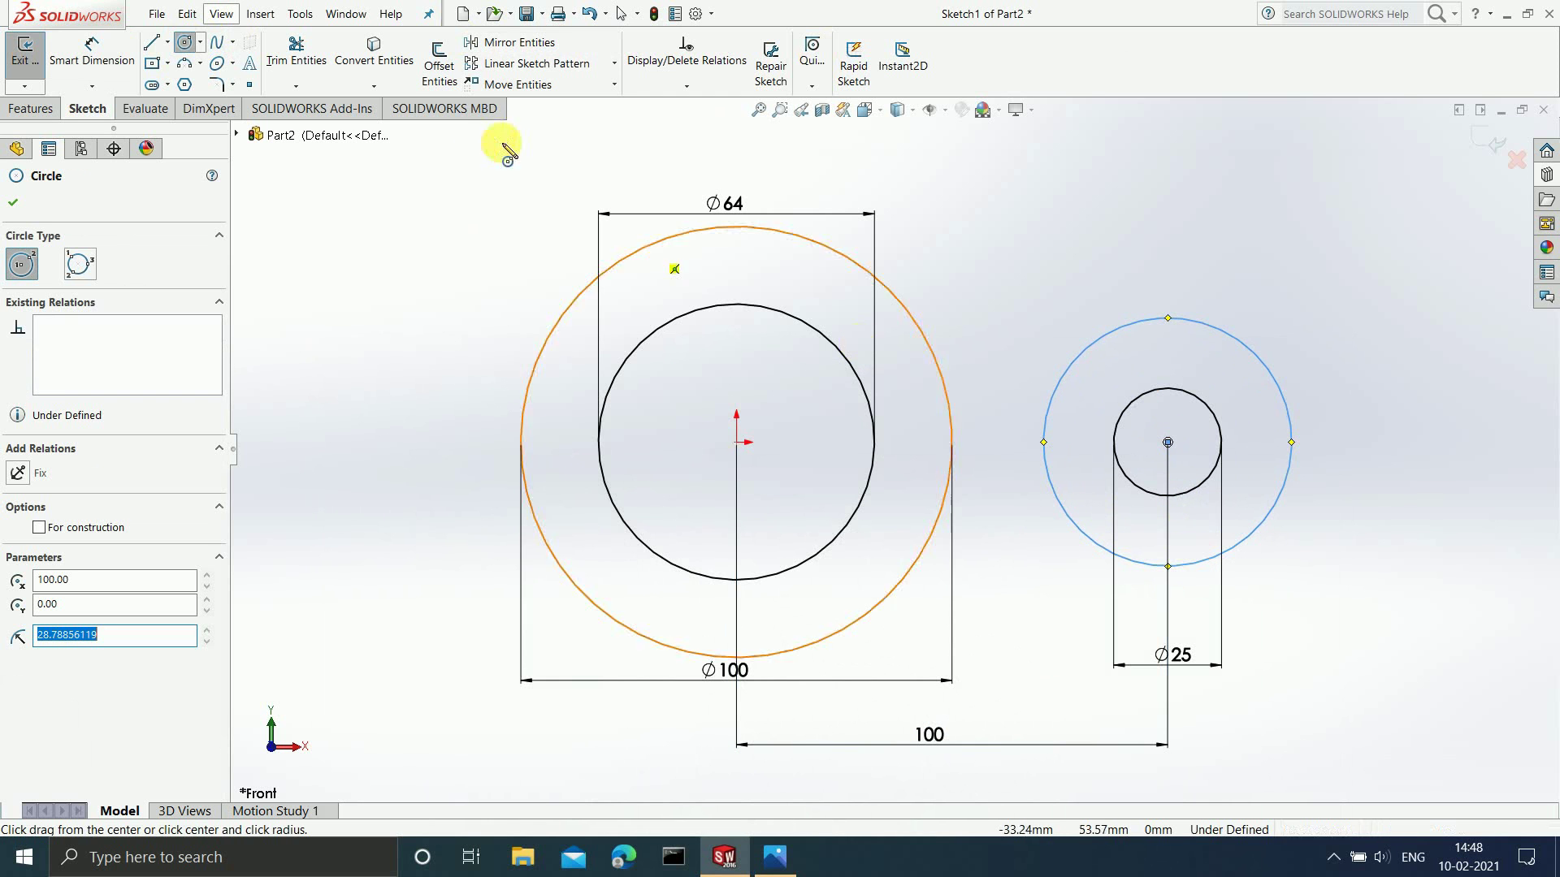
Dimension the new concentric circle's diameter to 50 mm.
click(92, 51)
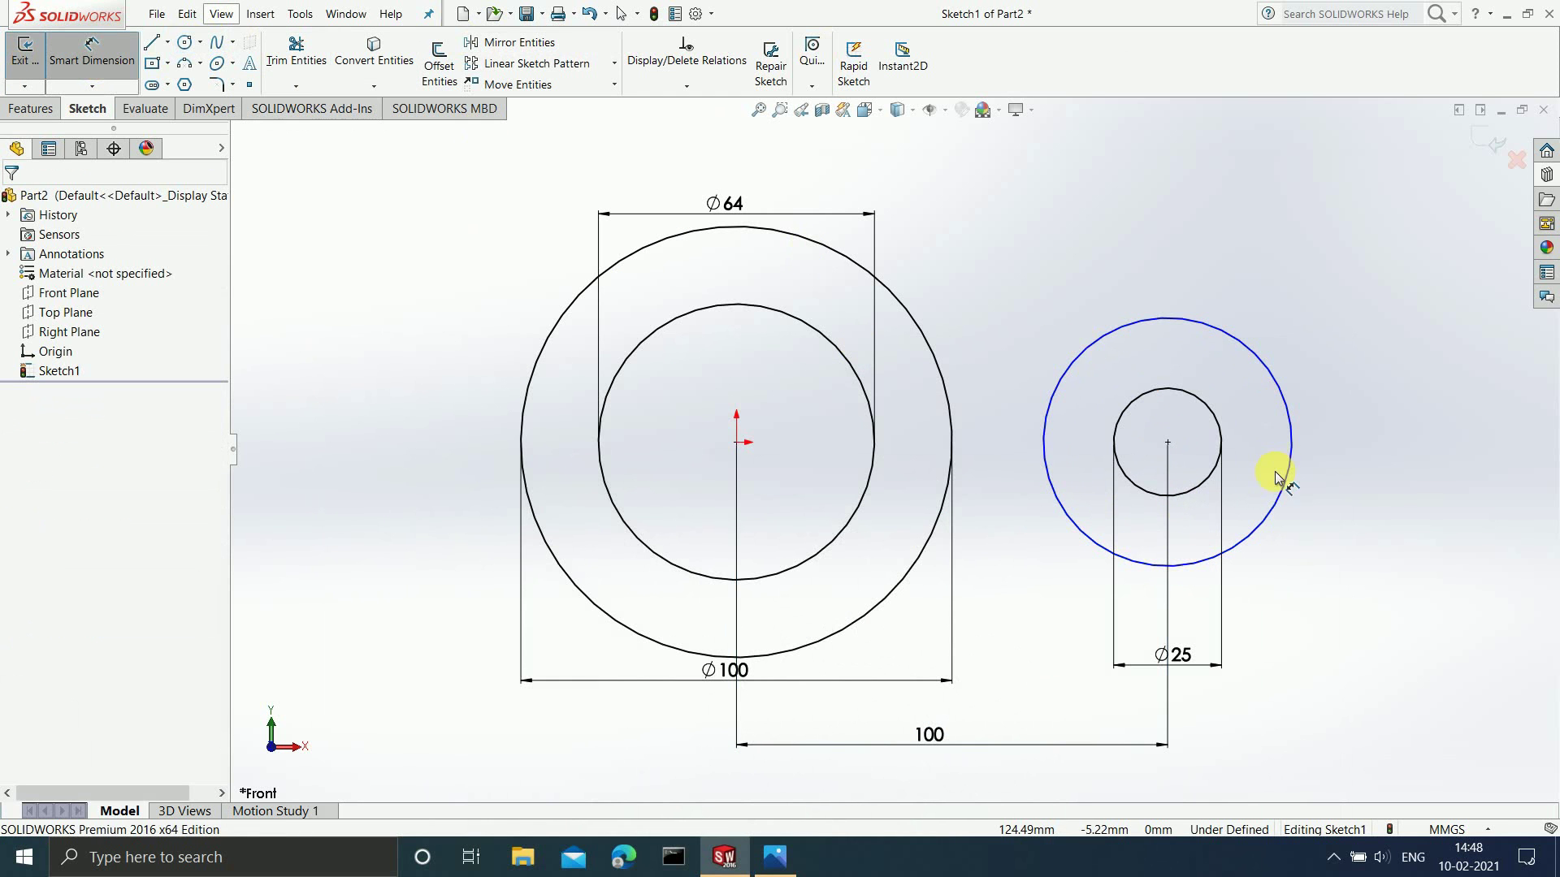
click(1285, 497)
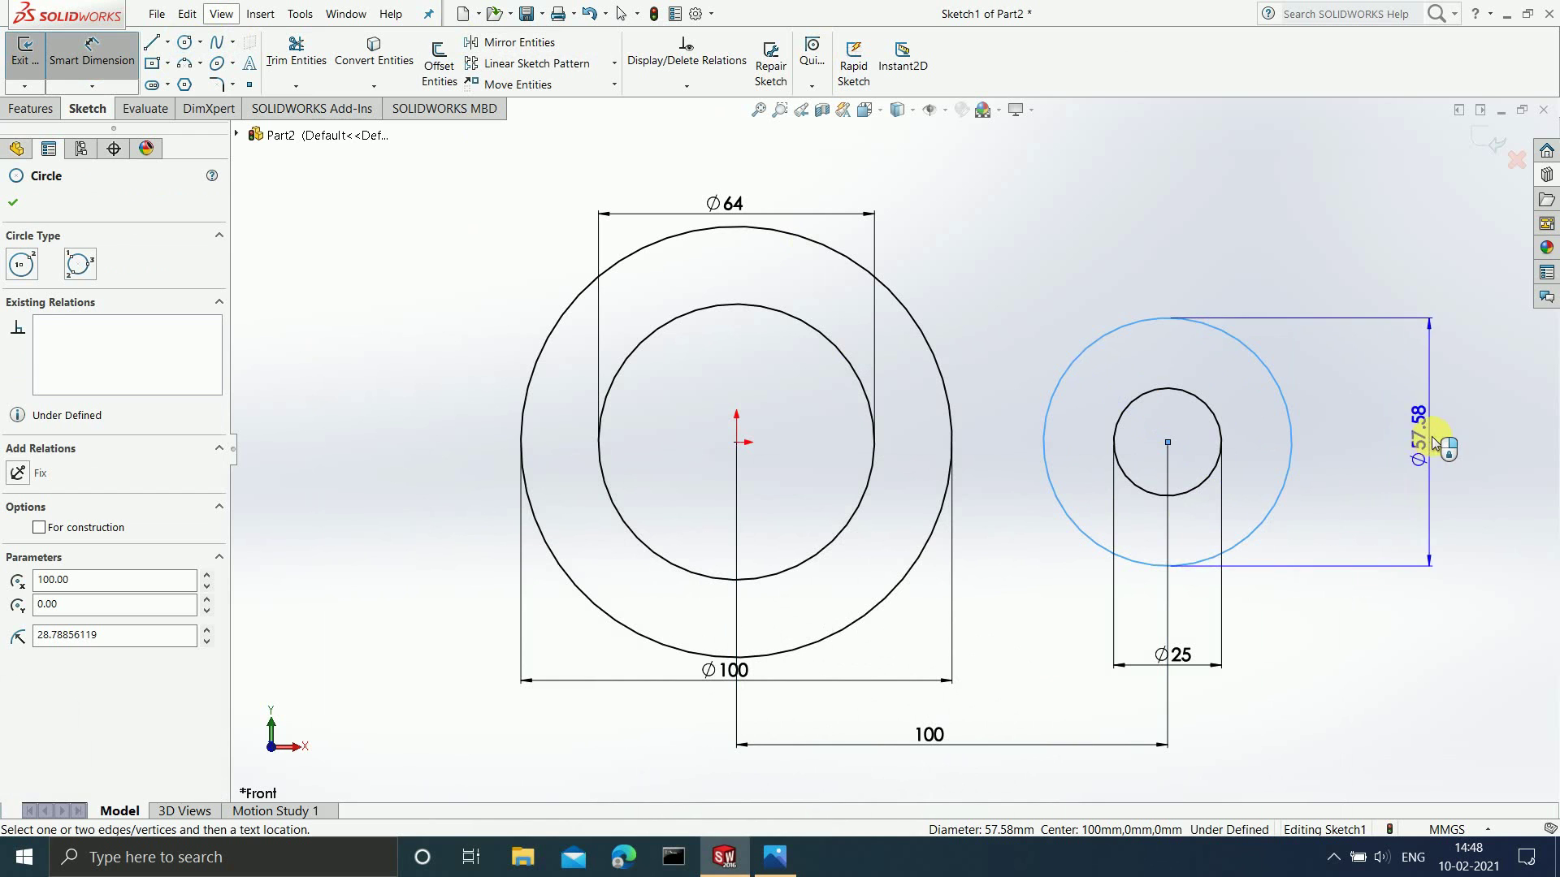
click(1428, 446)
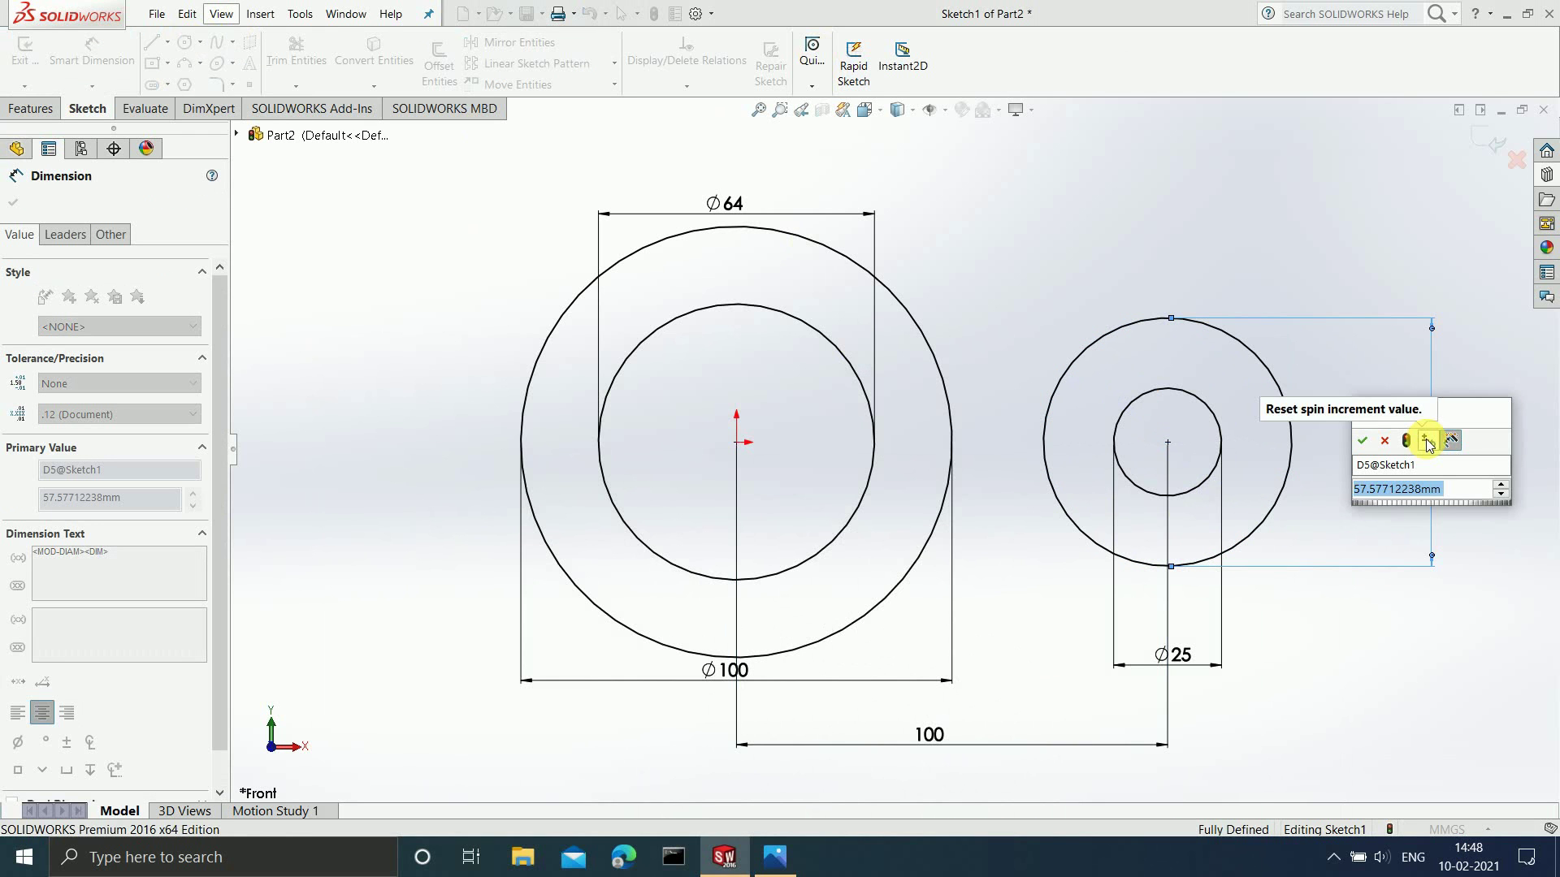
text(=)
key(Escape)
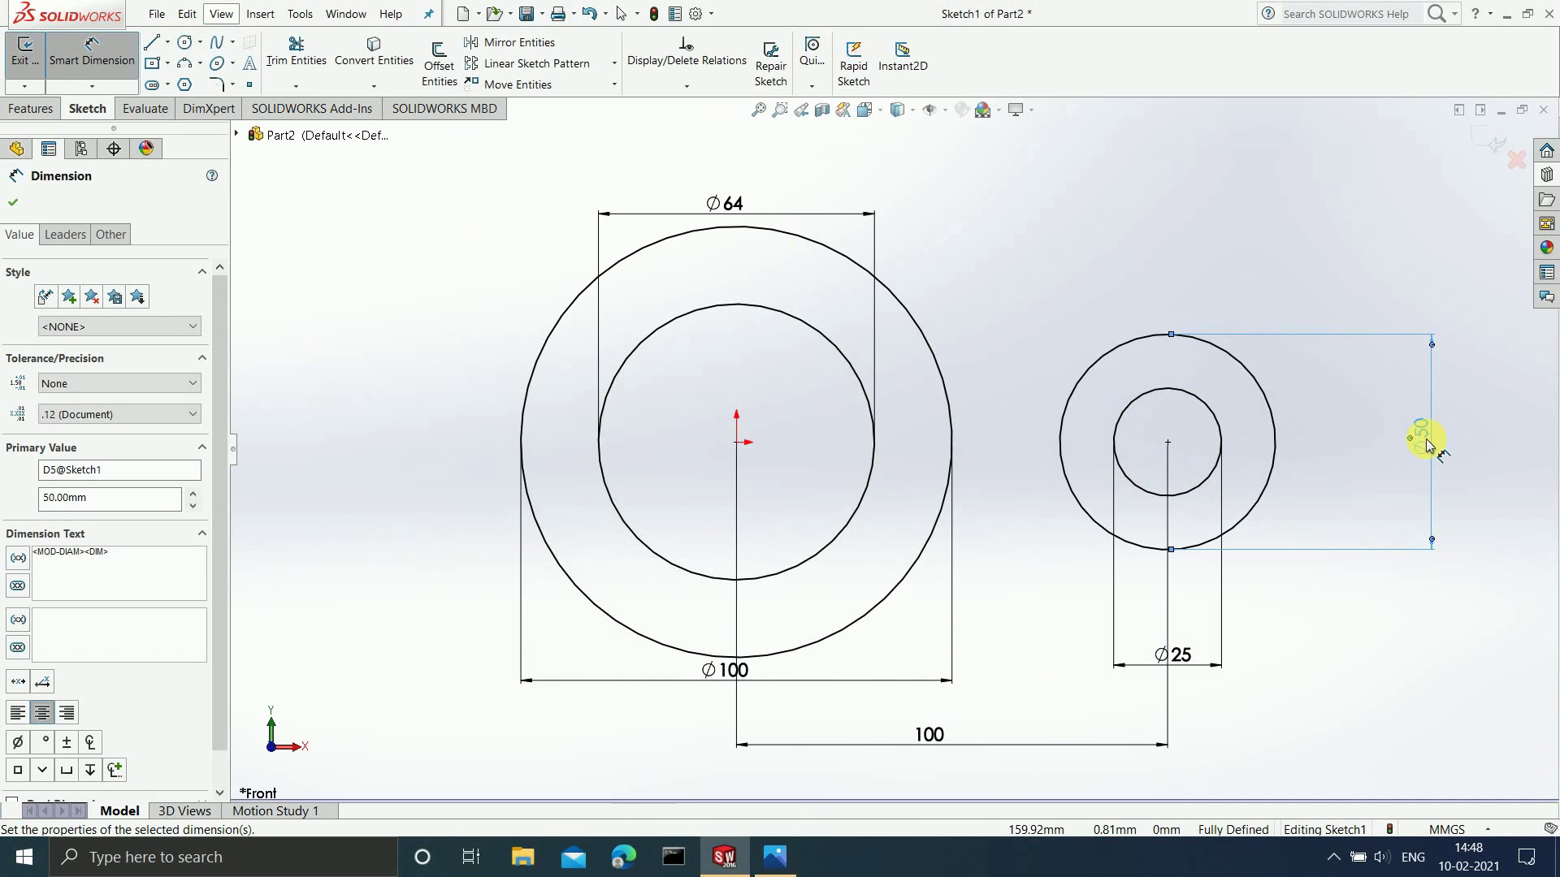
scroll(1036, 537, up, 3)
scroll(1032, 538, down, 2)
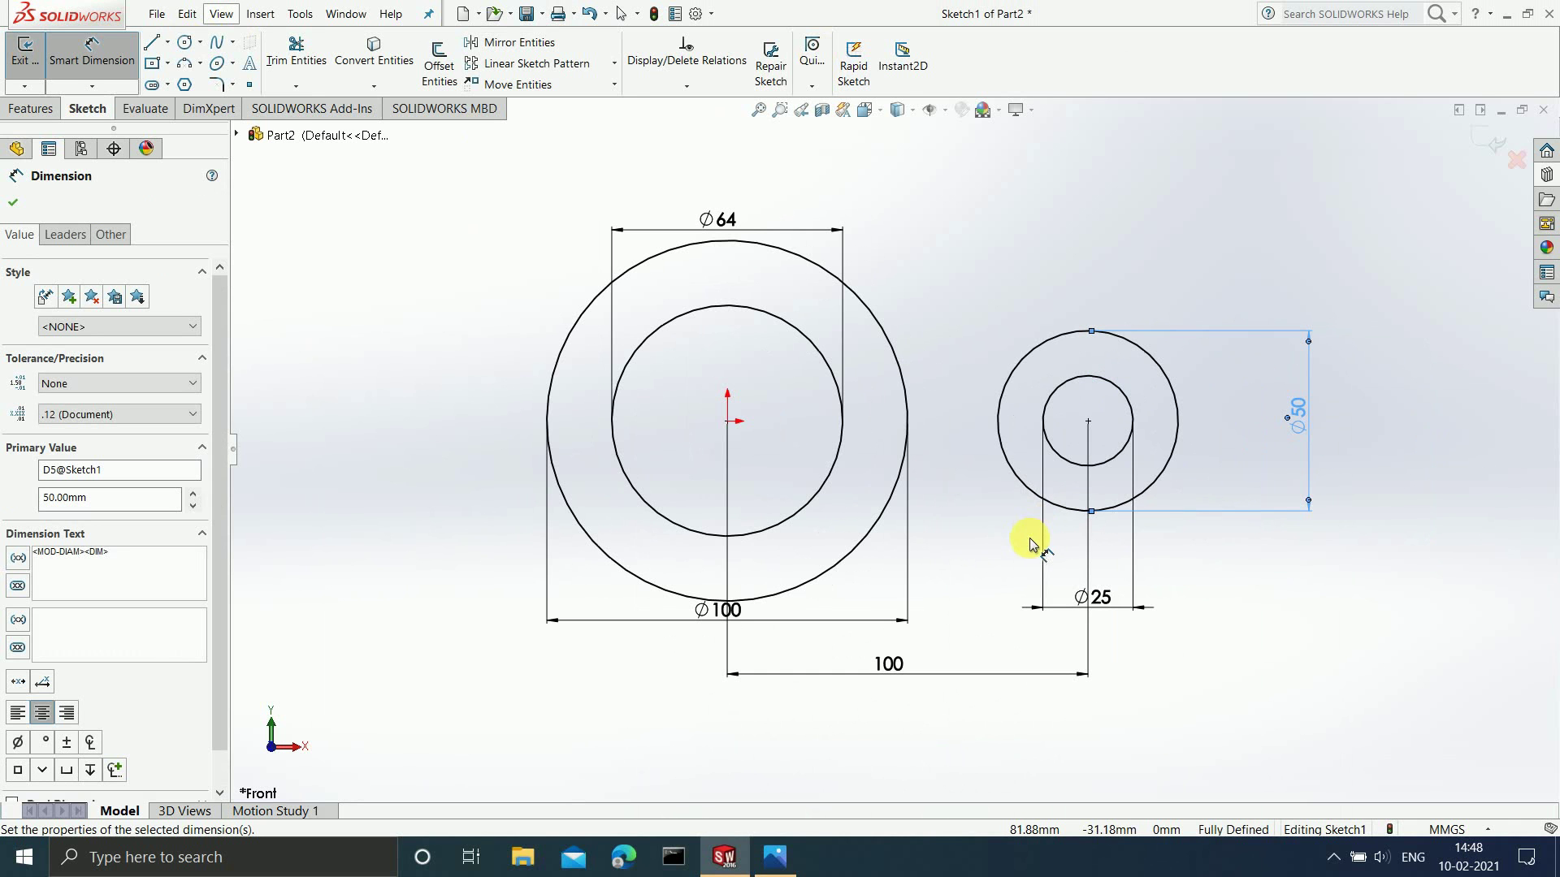
Check the connecting web in the reference drawing and sketch a horizontal centerline from the origin to the small circles' centre.
click(789, 853)
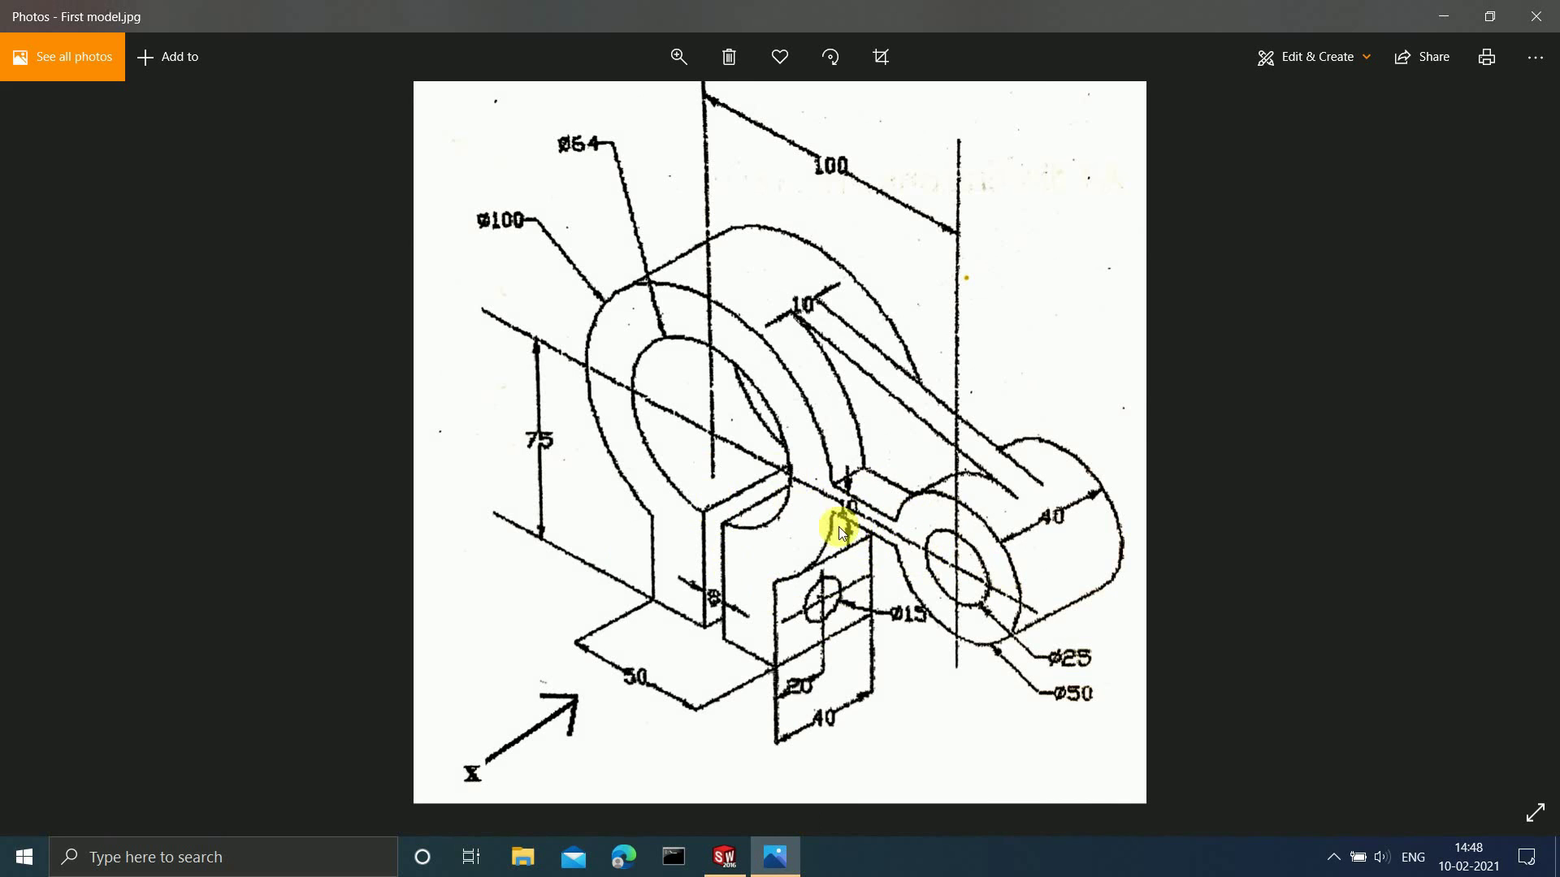
click(1443, 16)
click(773, 853)
click(1443, 18)
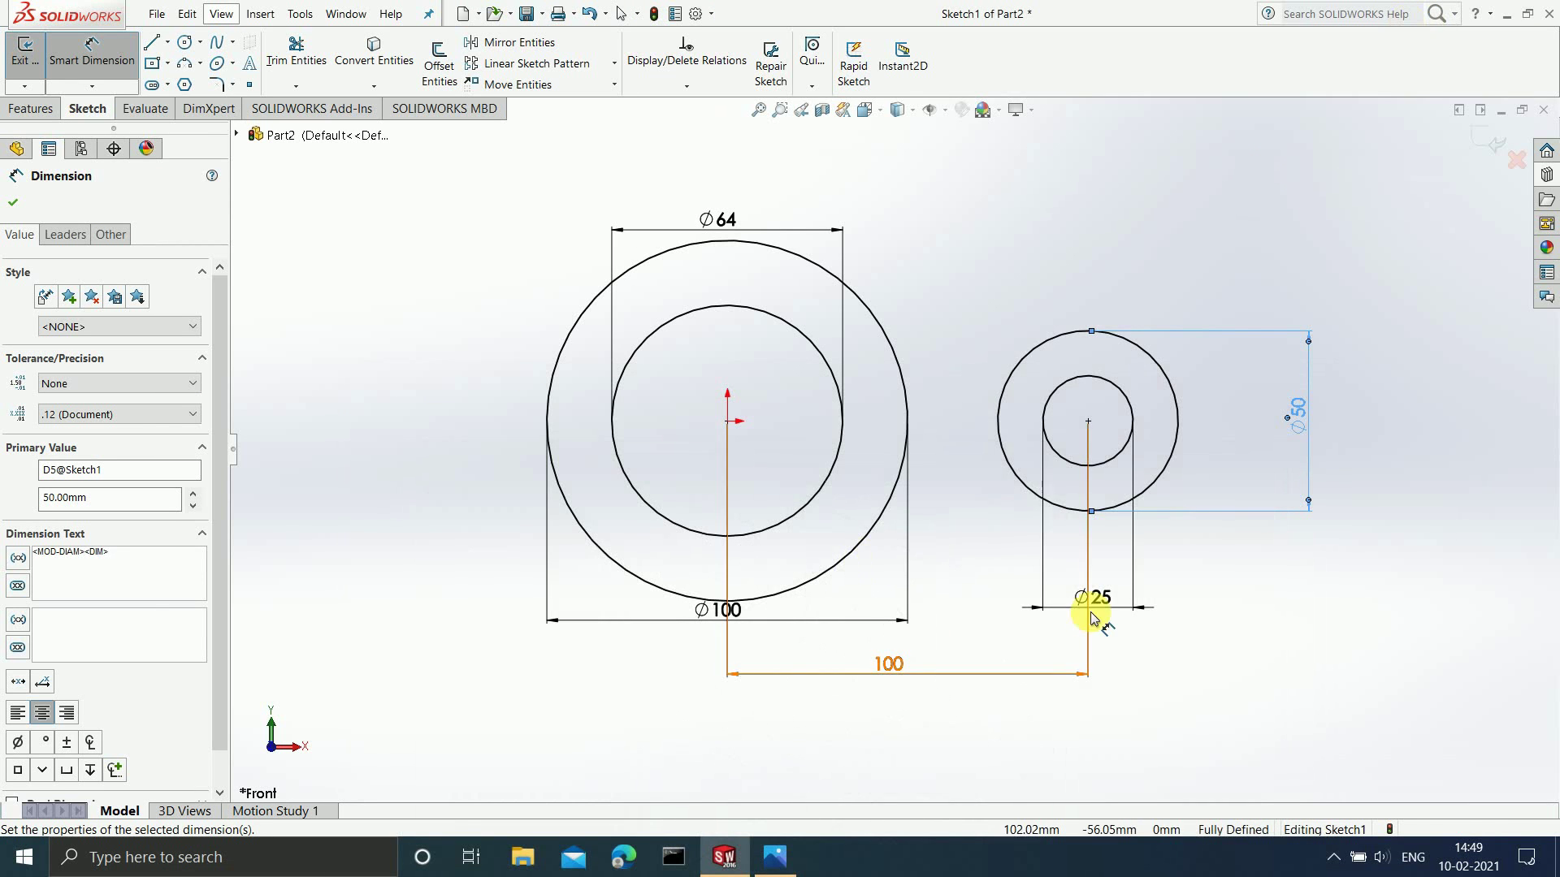
click(169, 41)
click(195, 85)
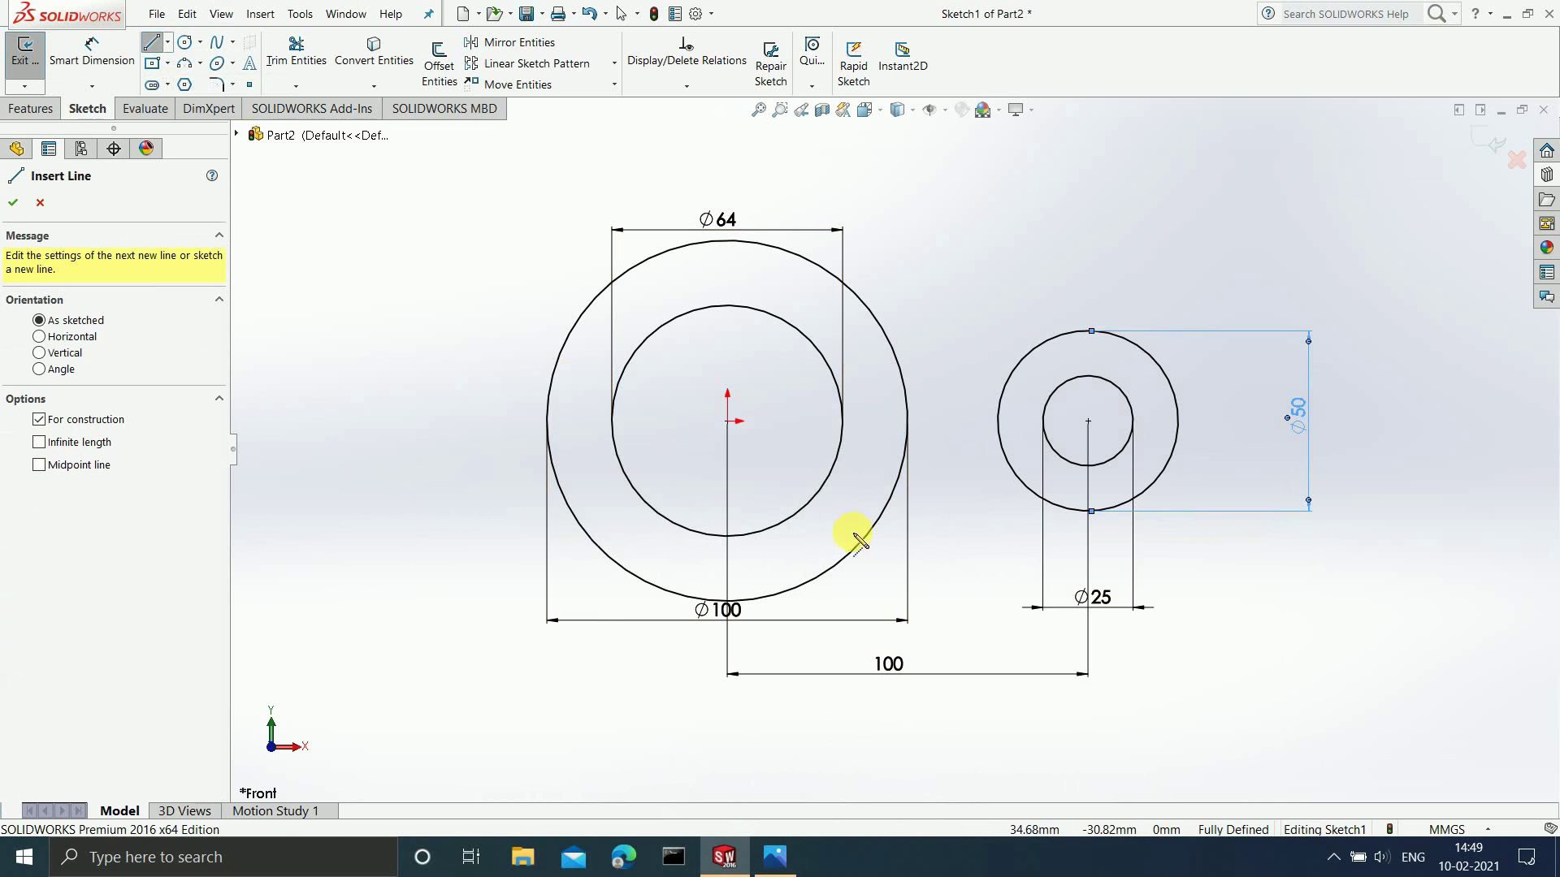
click(727, 420)
click(1089, 420)
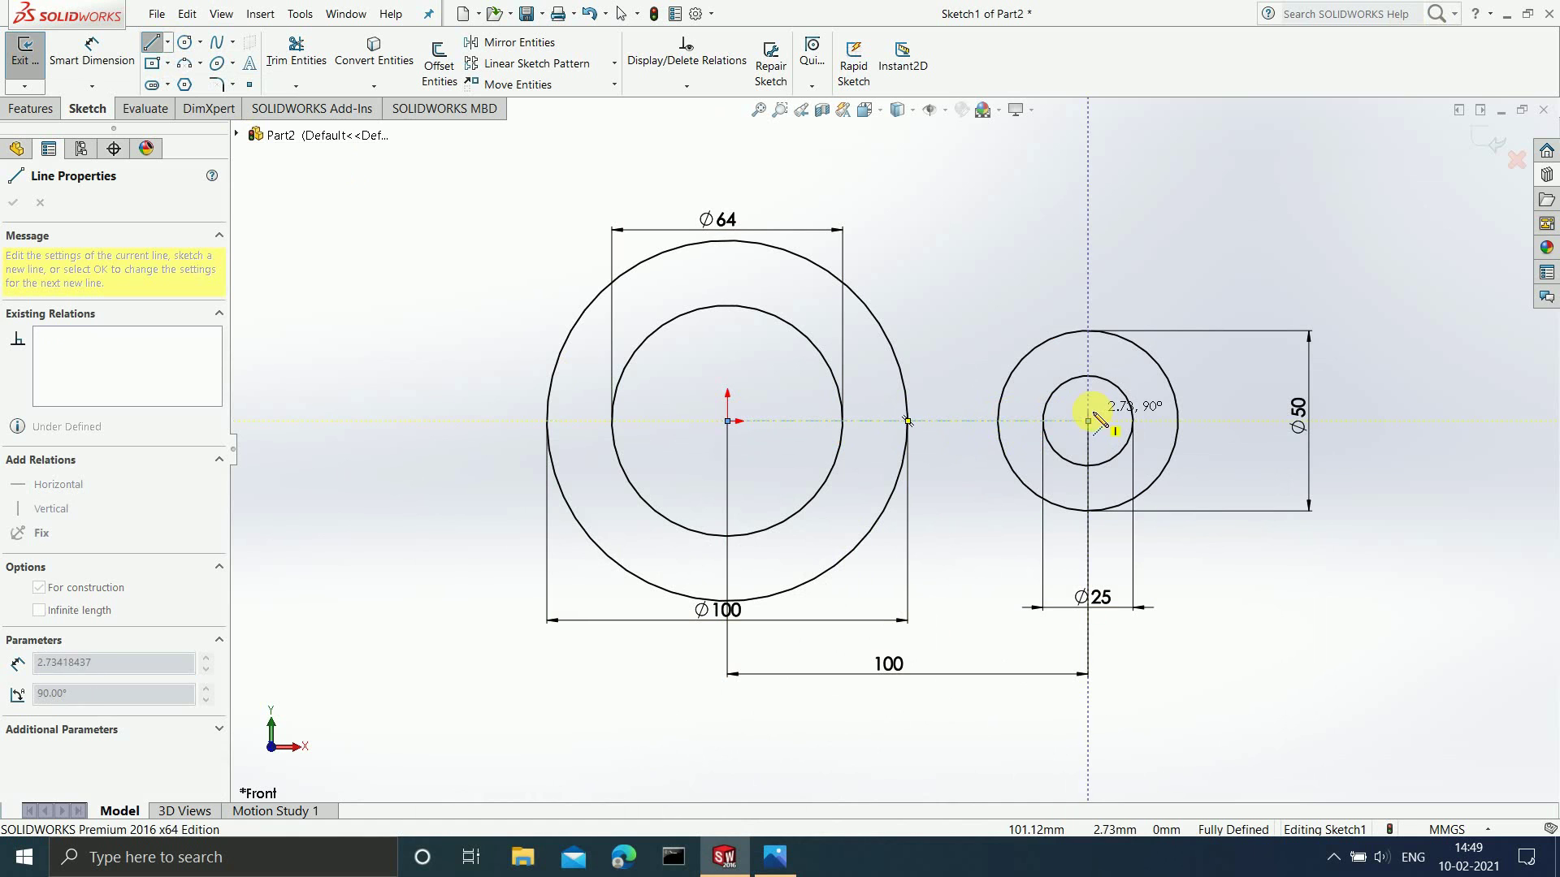
key(Escape)
key(Escape)
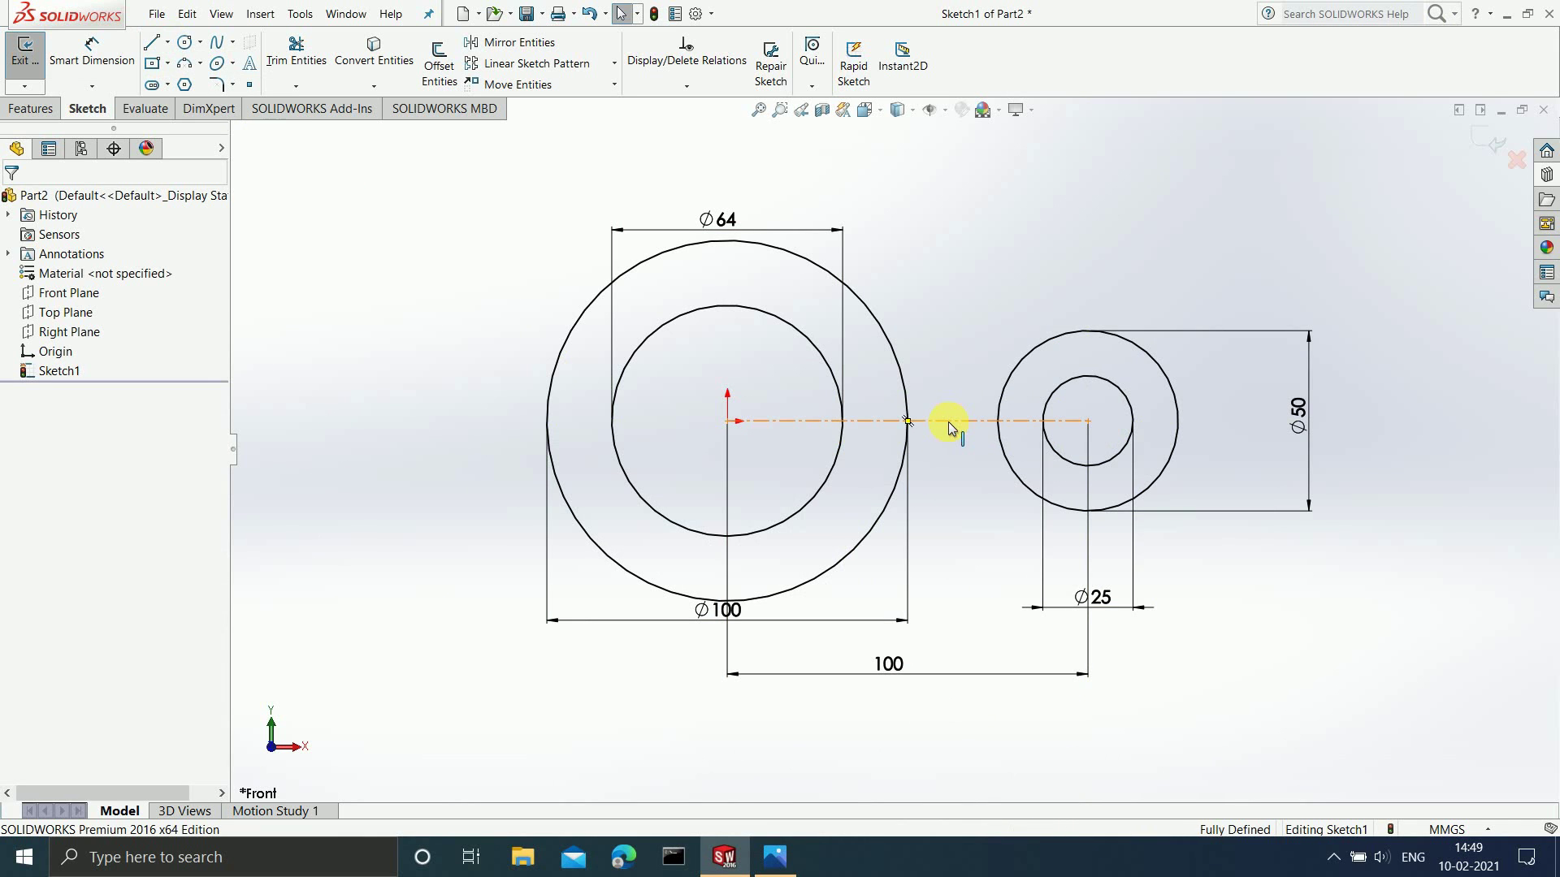
Offset the centerline by 5 mm bi-directionally, with dimensions added, to form the connecting web's two edges.
click(949, 426)
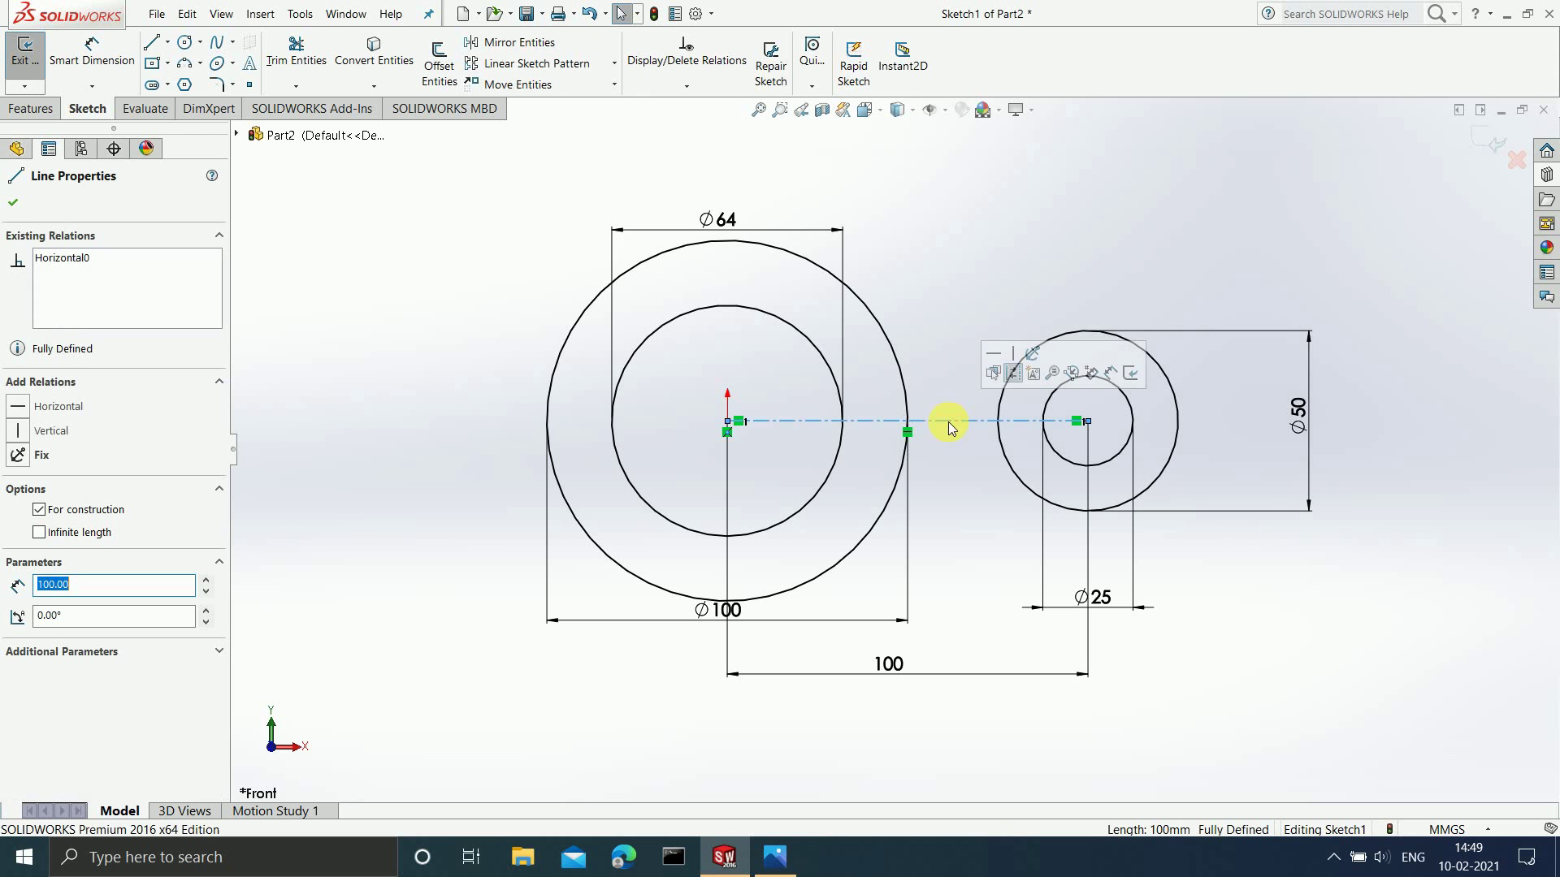
click(439, 61)
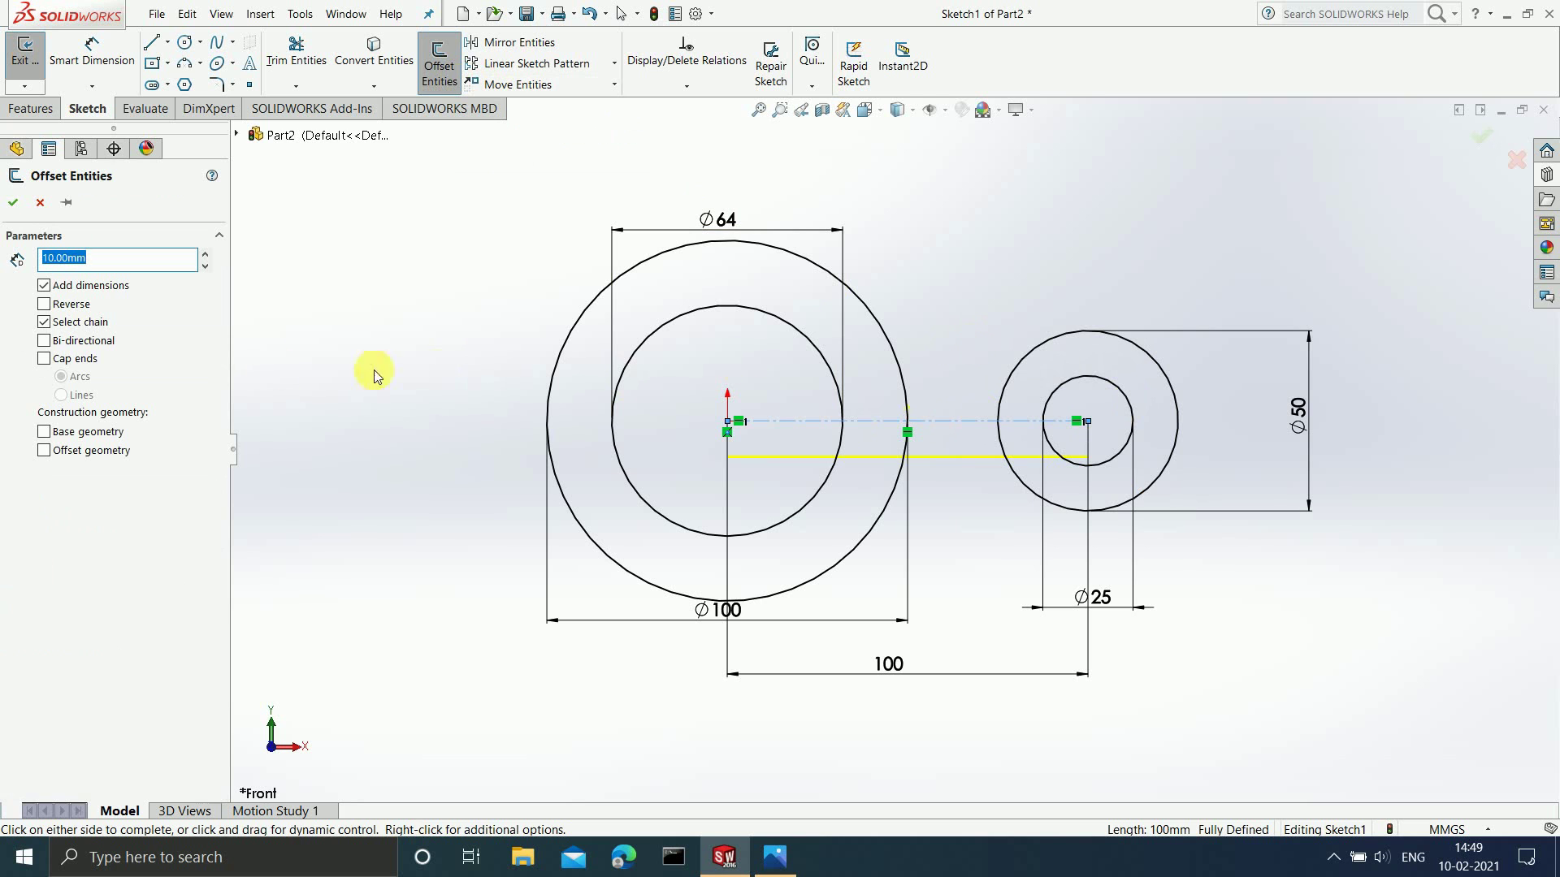
click(45, 341)
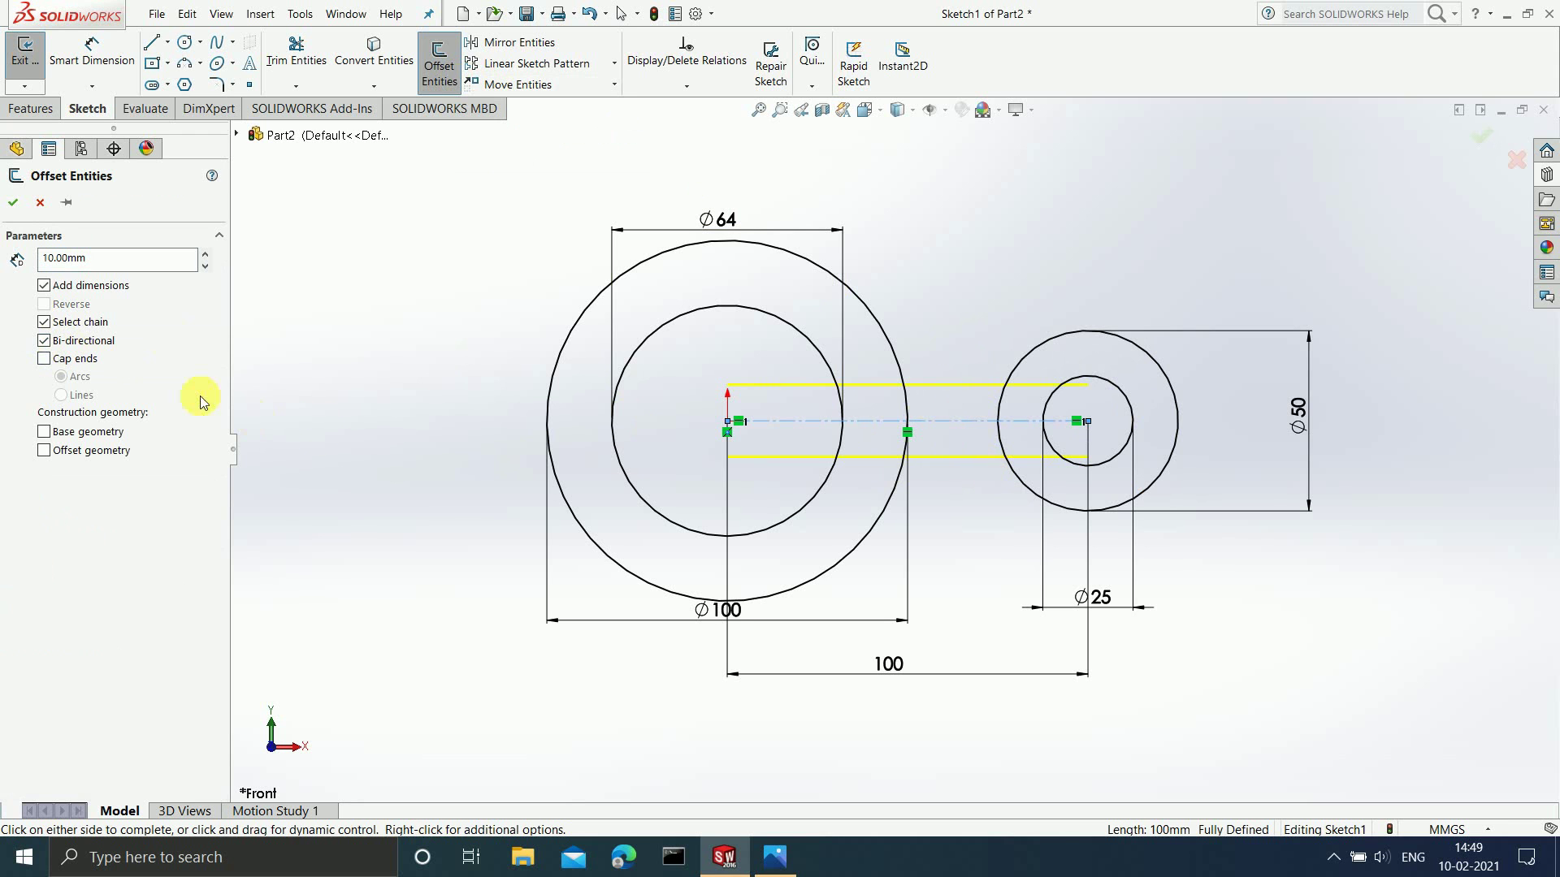
click(110, 258)
double_click(109, 258)
text(5)
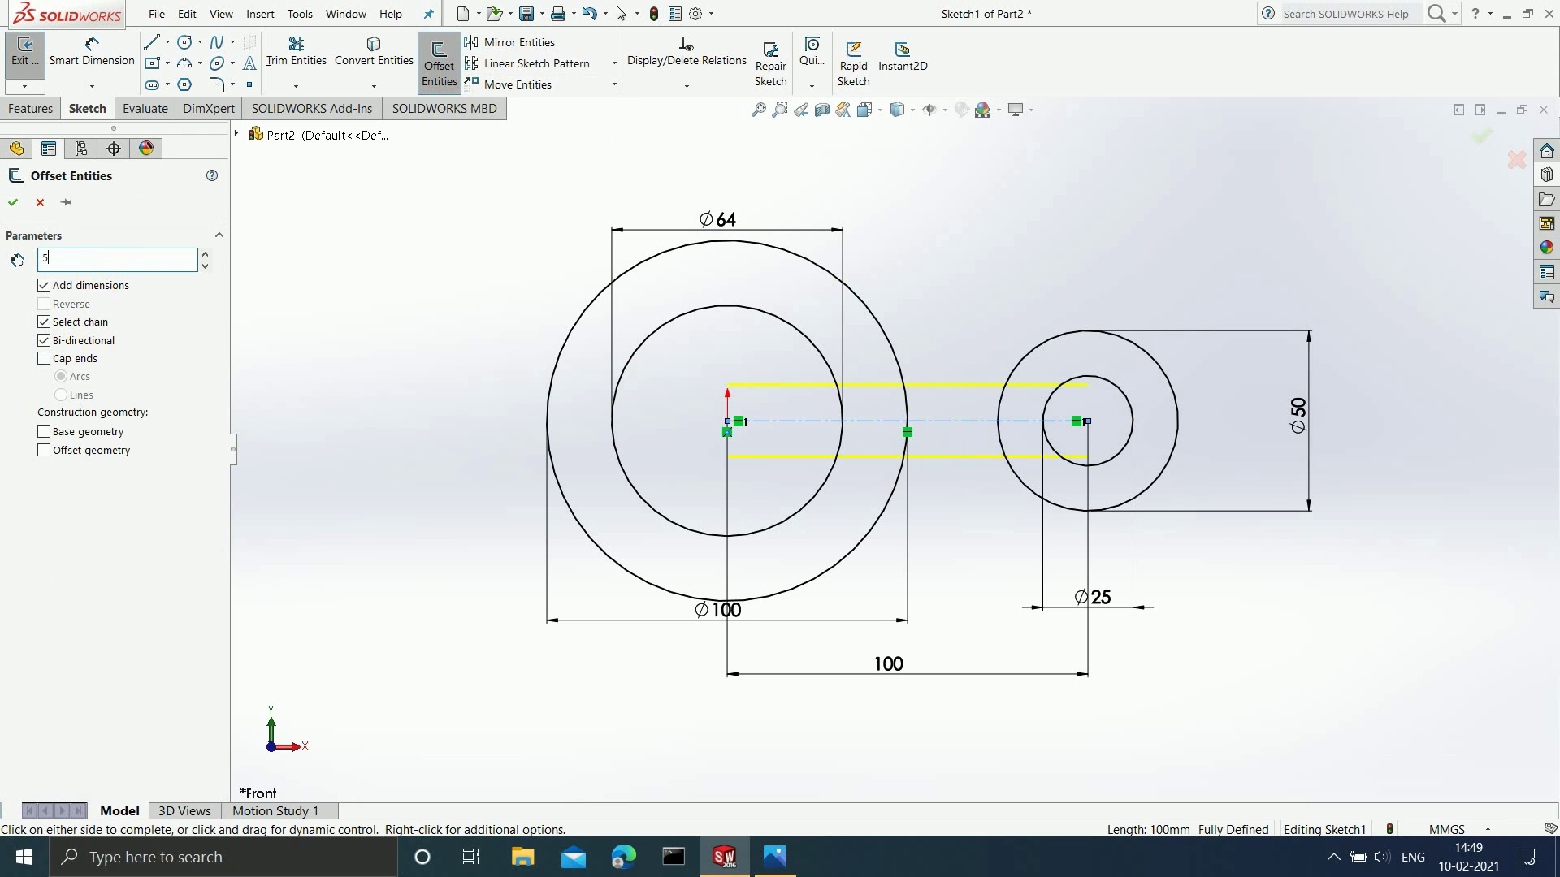
key(Return)
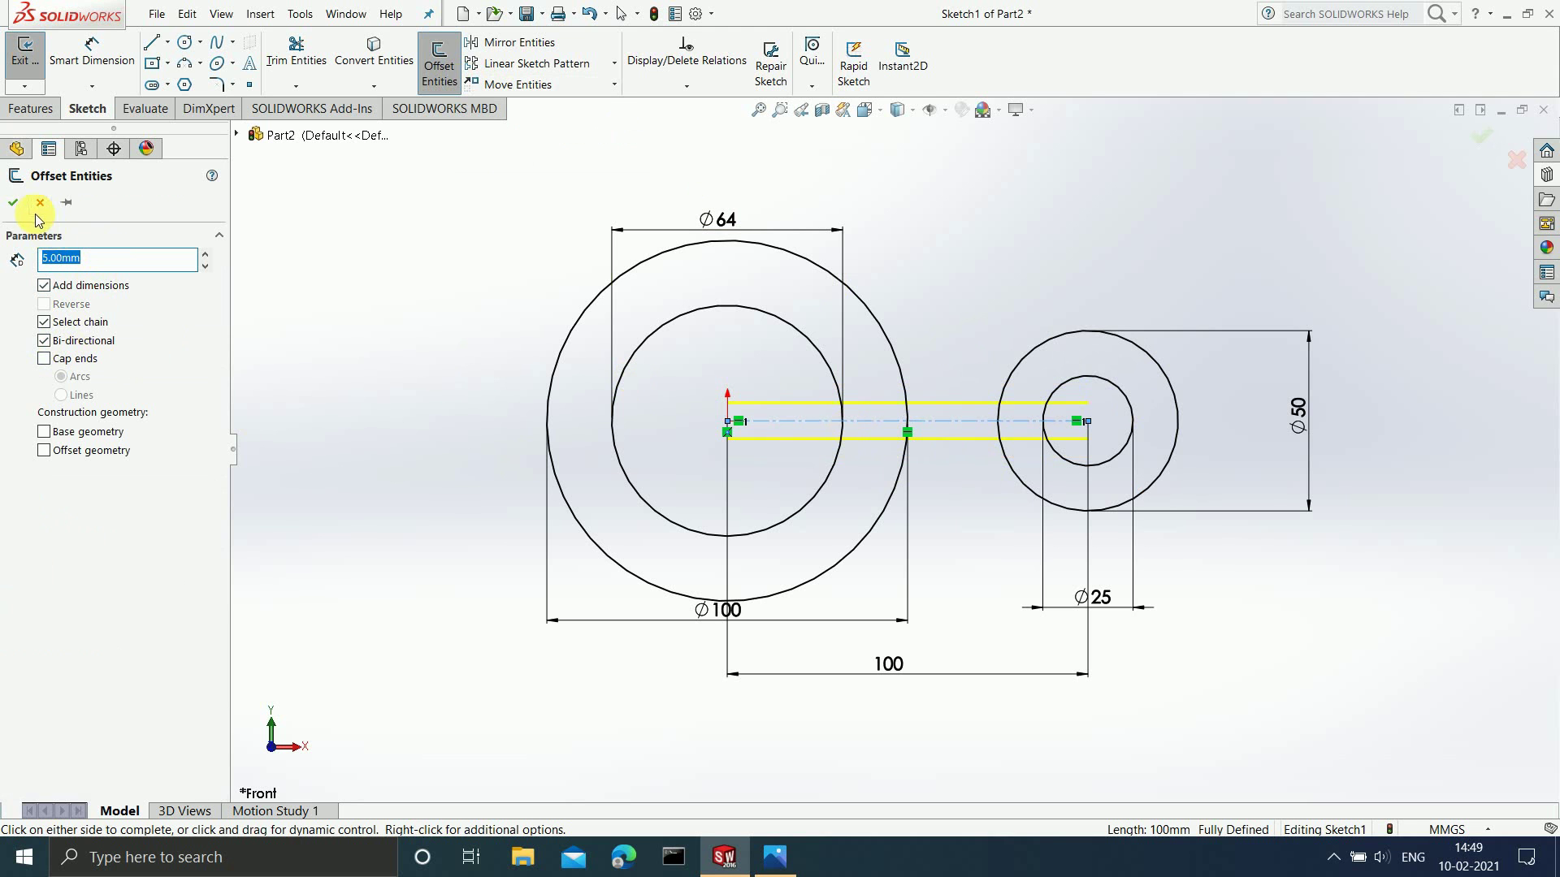
click(14, 203)
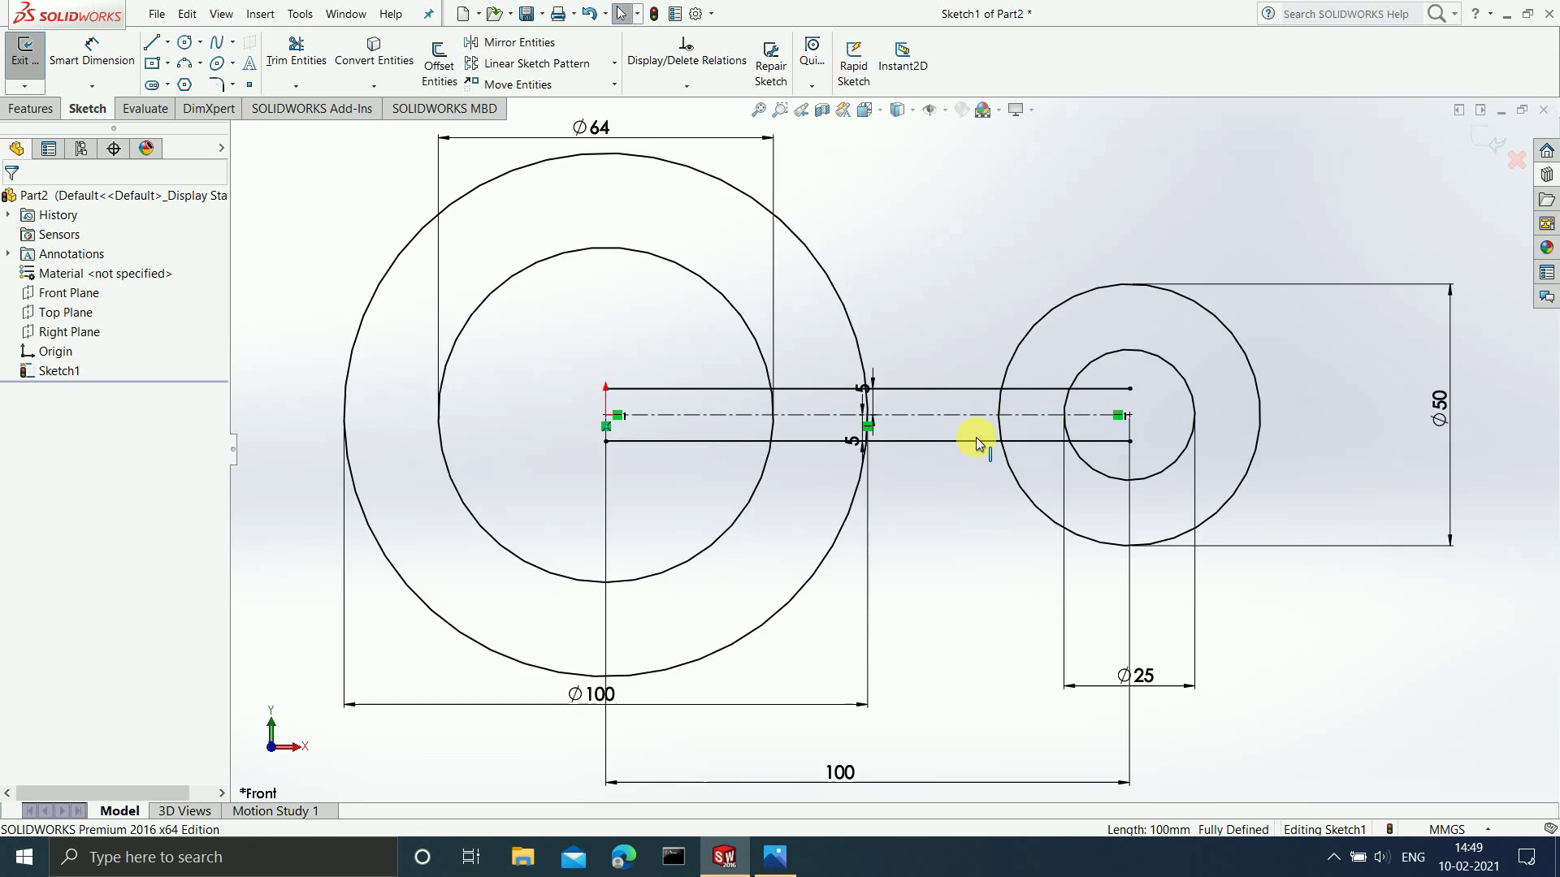
Trim the two offset lines where they run inside the 100 mm and 50 mm circles, keeping only the segments between them.
scroll(977, 437, down, 3)
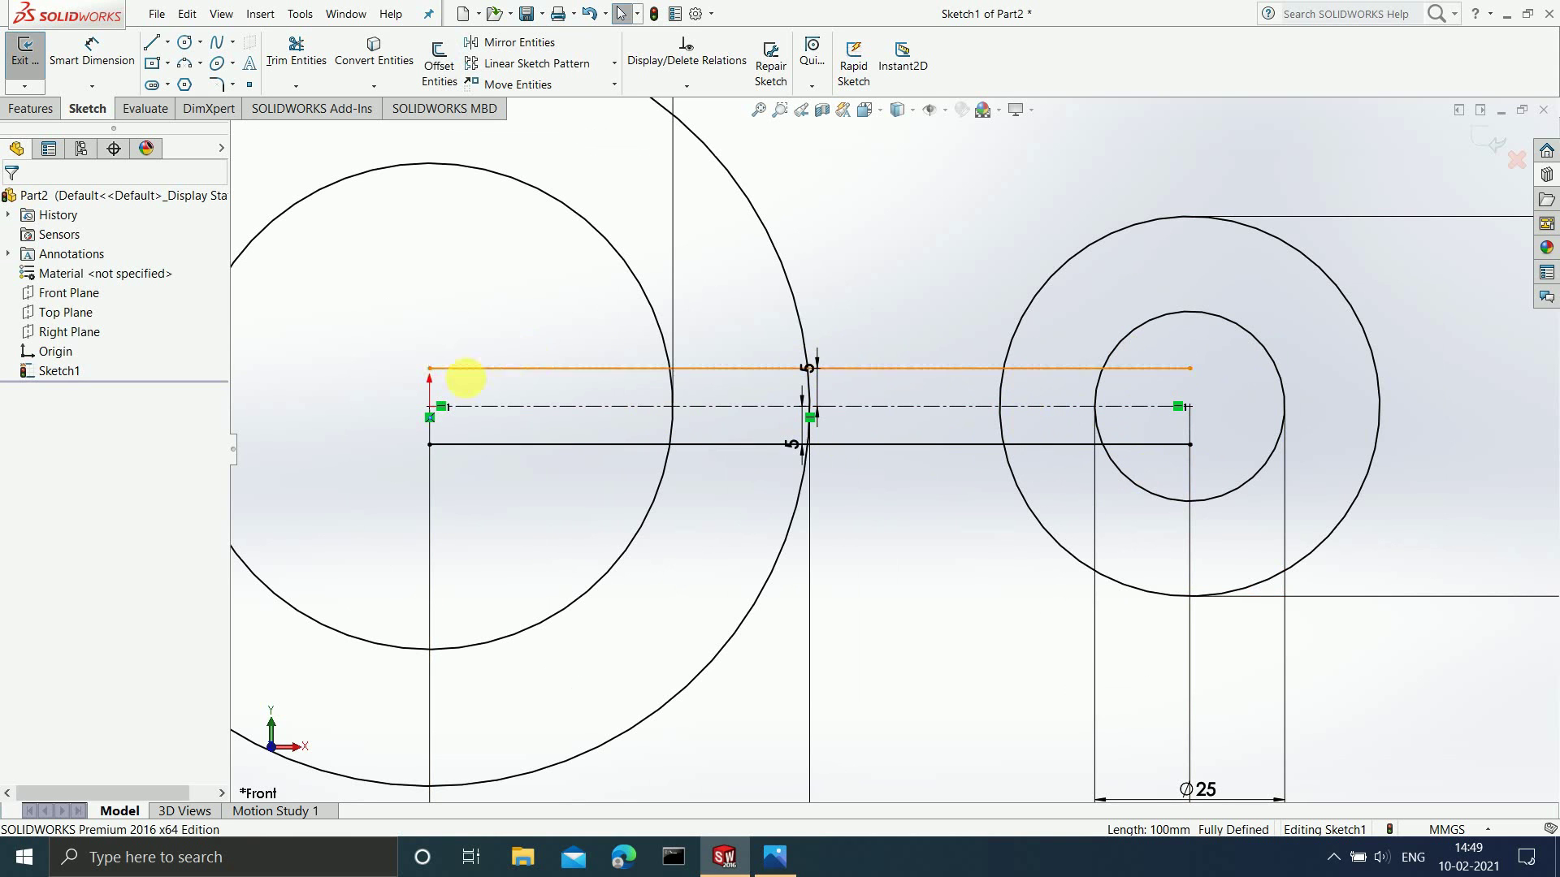
key(f)
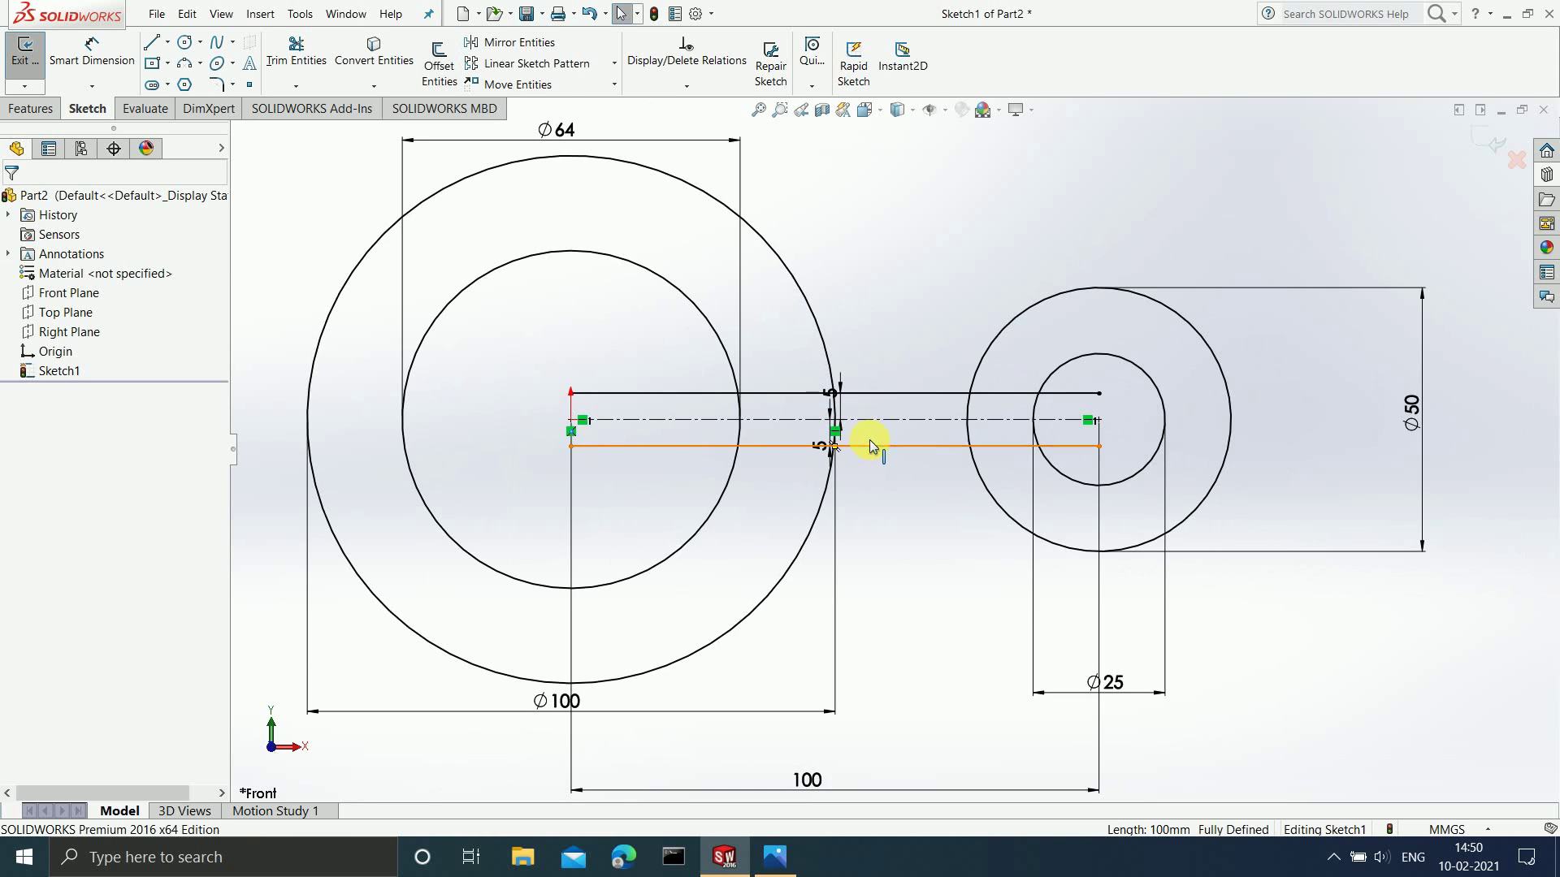
click(314, 72)
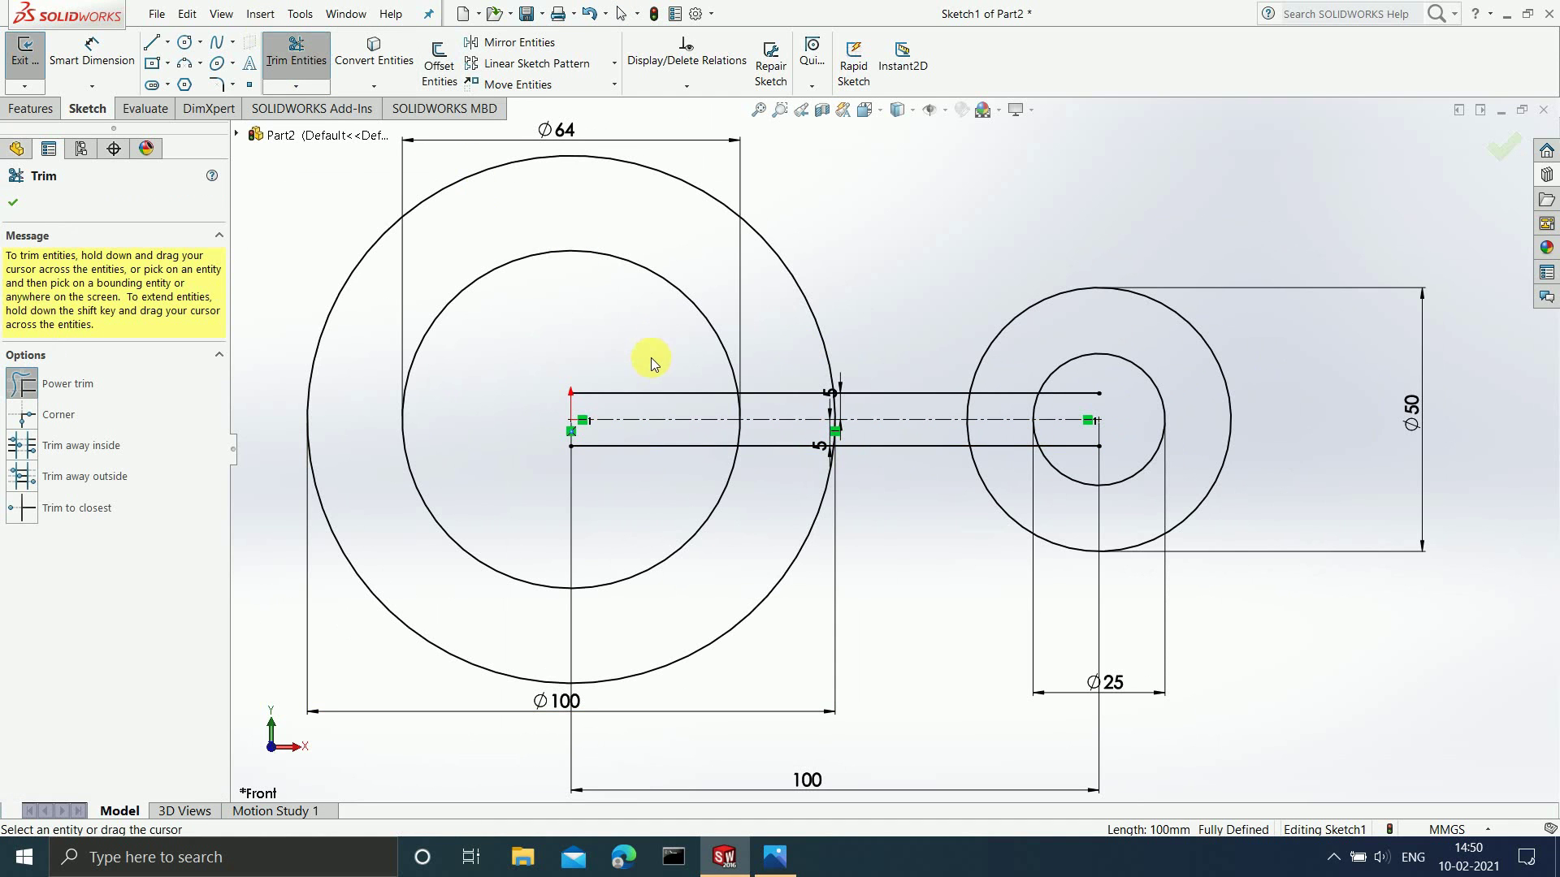
mouse_move(650, 364)
mouse_down()
mouse_move(672, 474)
mouse_move(669, 442)
mouse_move(777, 407)
mouse_up()
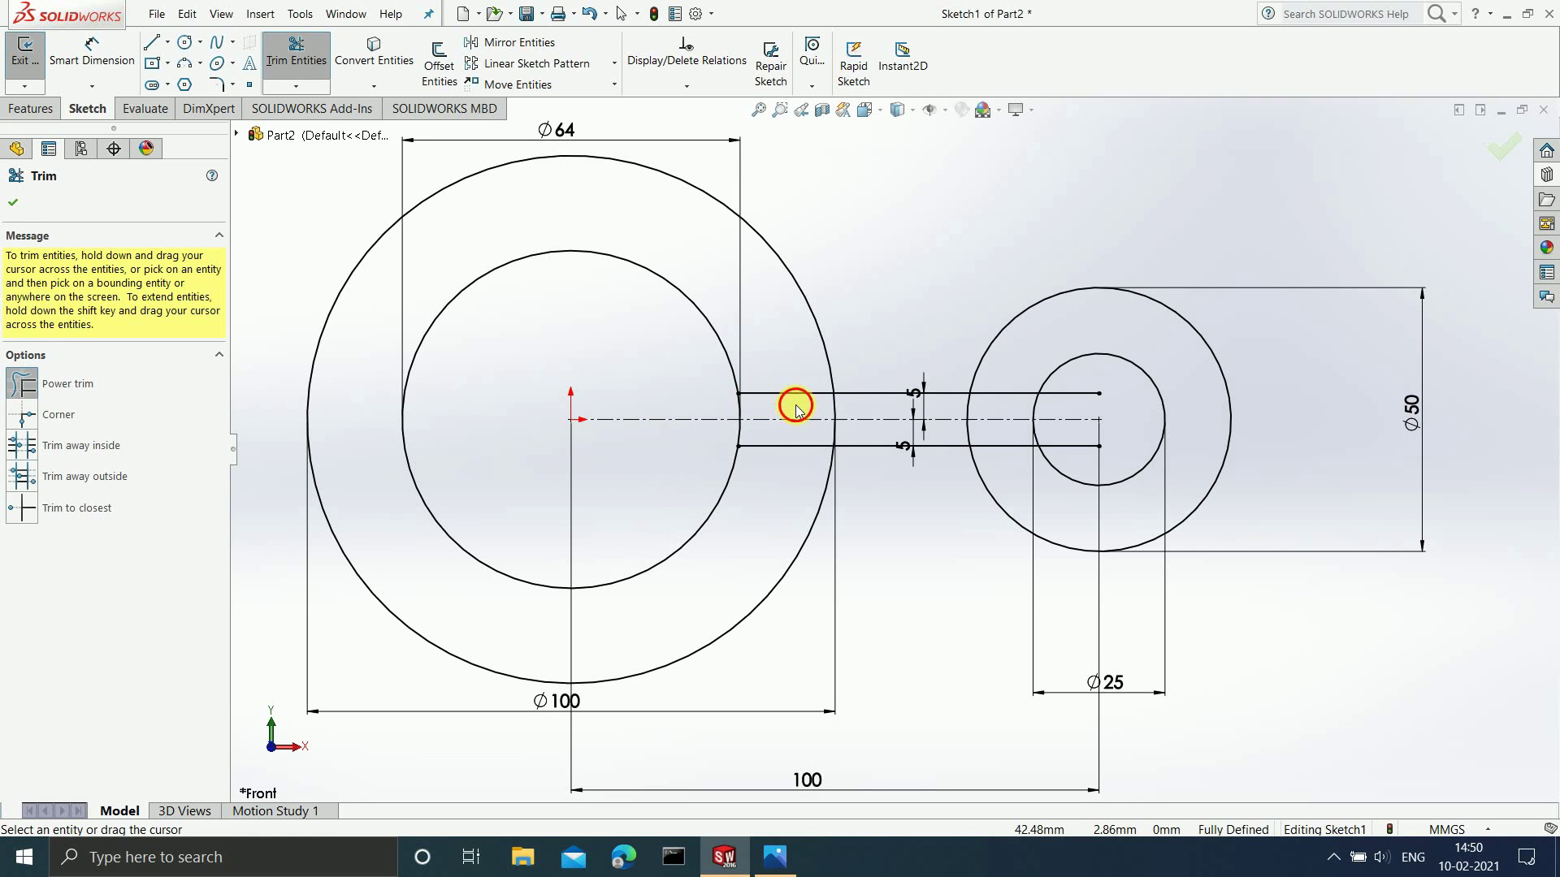
drag(797, 460, 797, 444)
drag(1079, 464, 1077, 442)
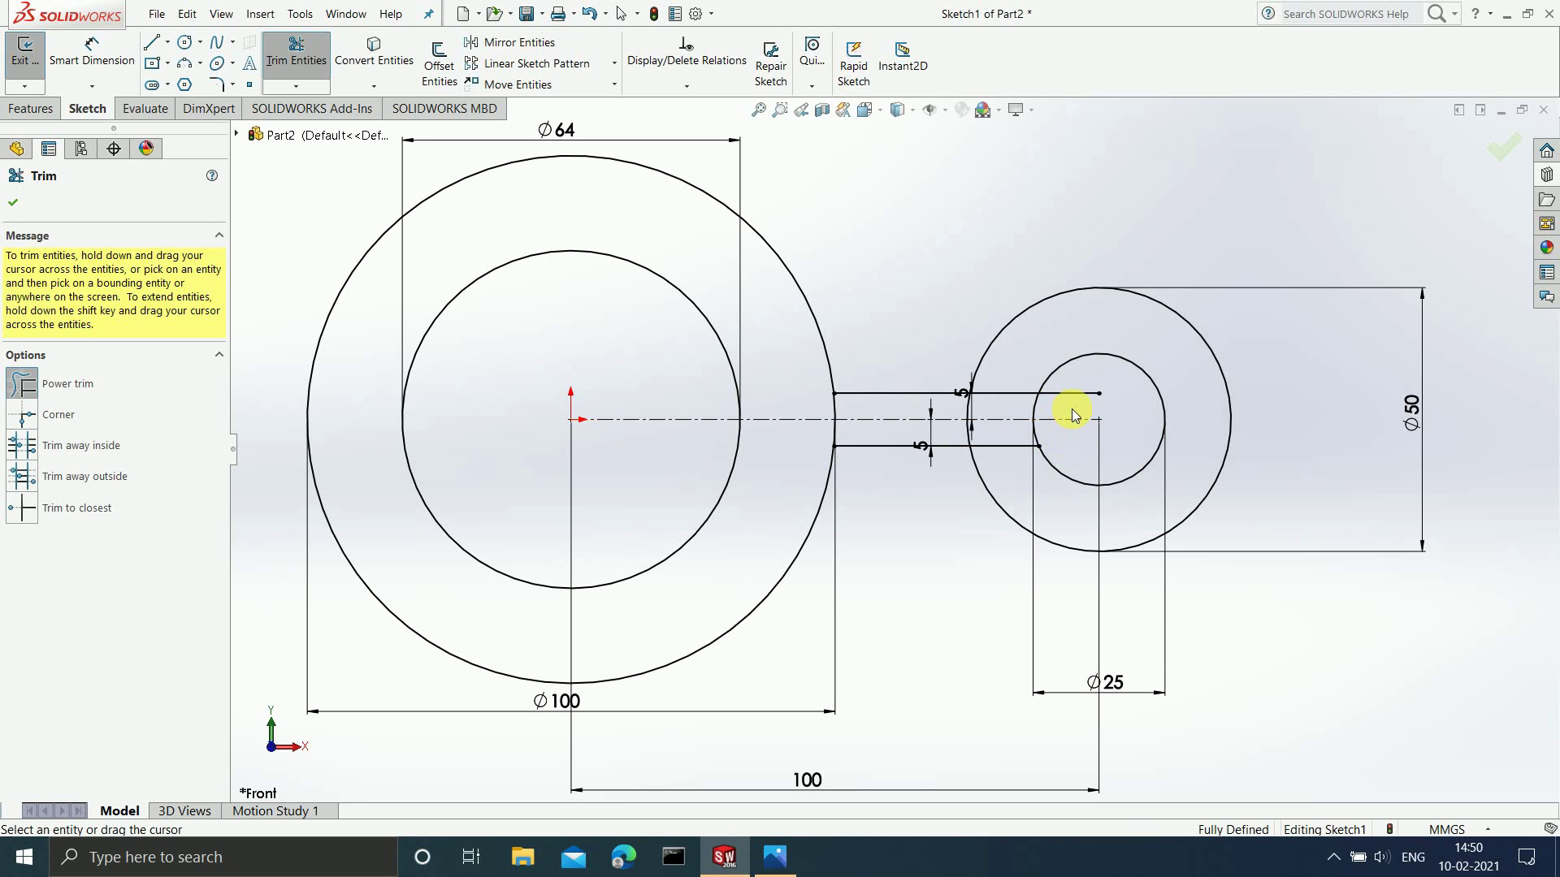
mouse_move(1072, 398)
mouse_down()
mouse_move(999, 387)
mouse_move(1003, 470)
mouse_up()
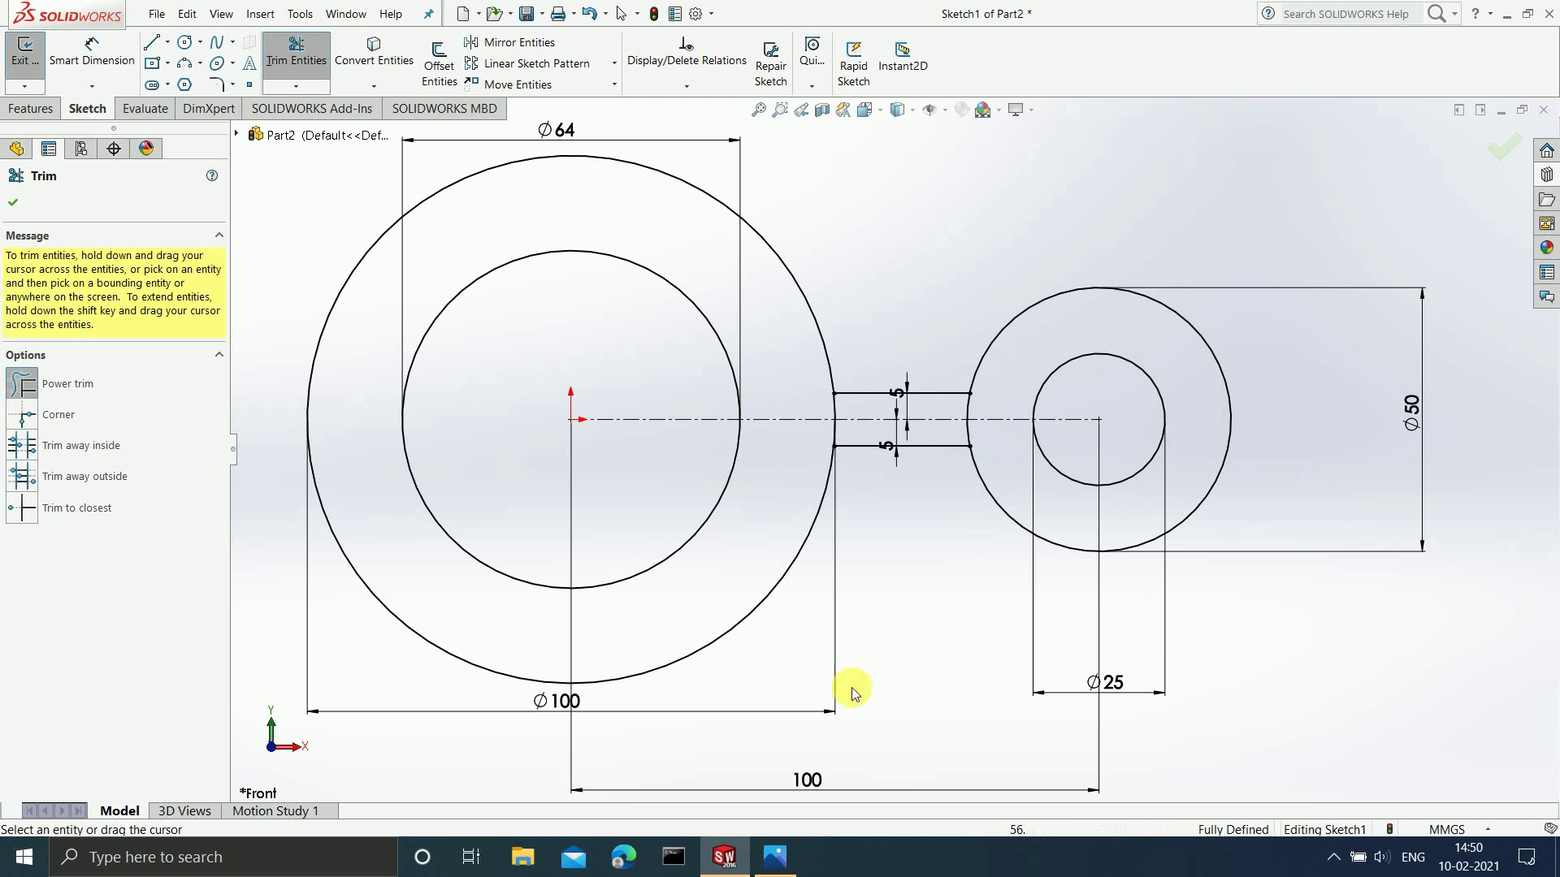
Following the reference drawing, trim the arcs of the 100 mm and 50 mm circles between the two web lines.
click(790, 860)
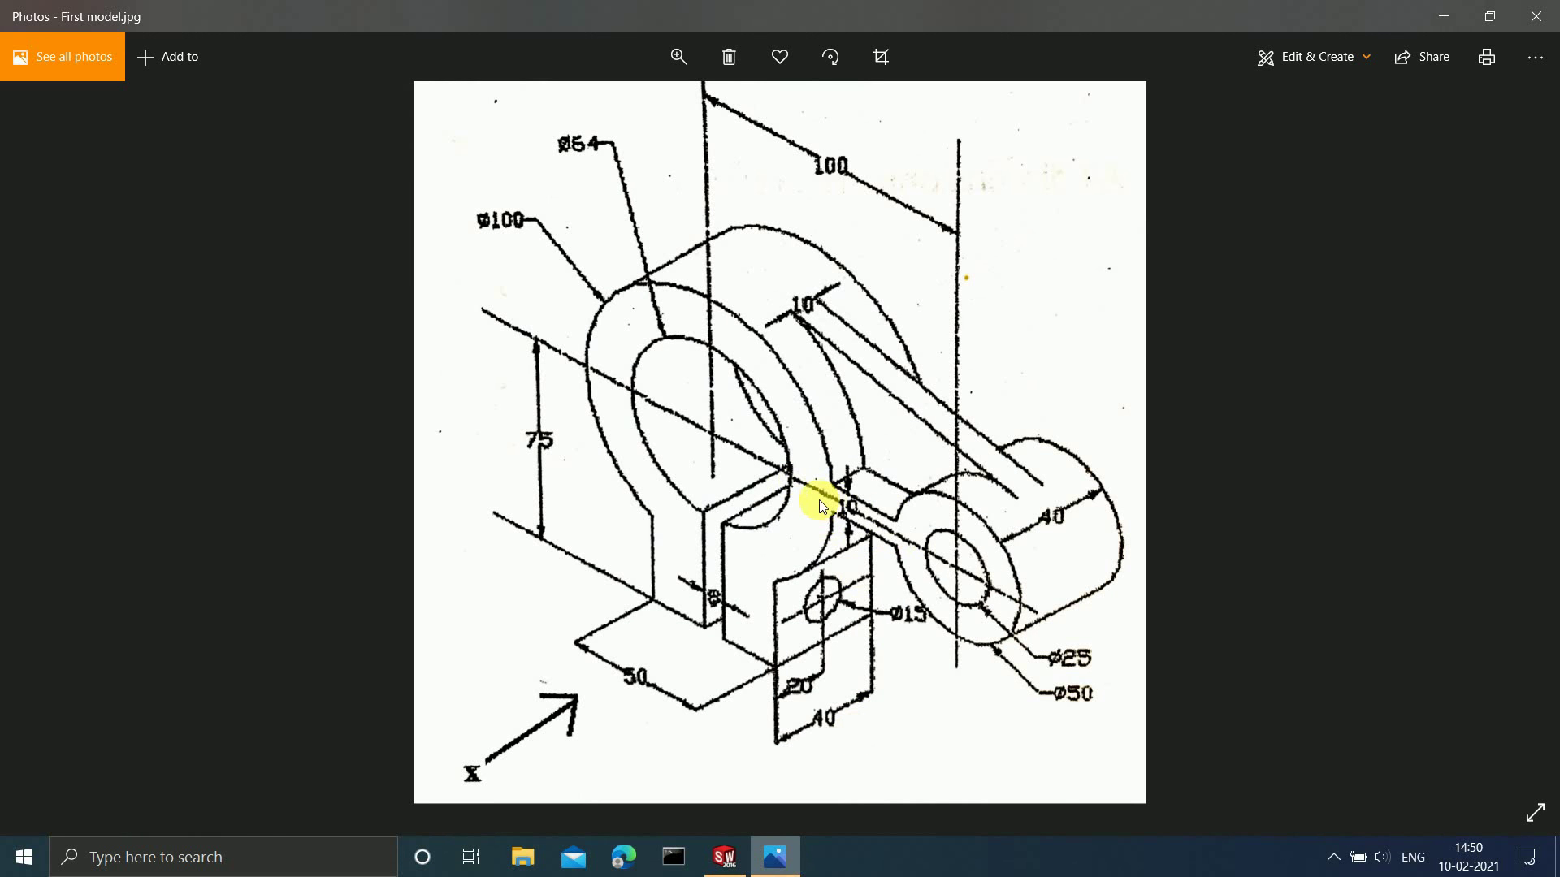
click(1438, 23)
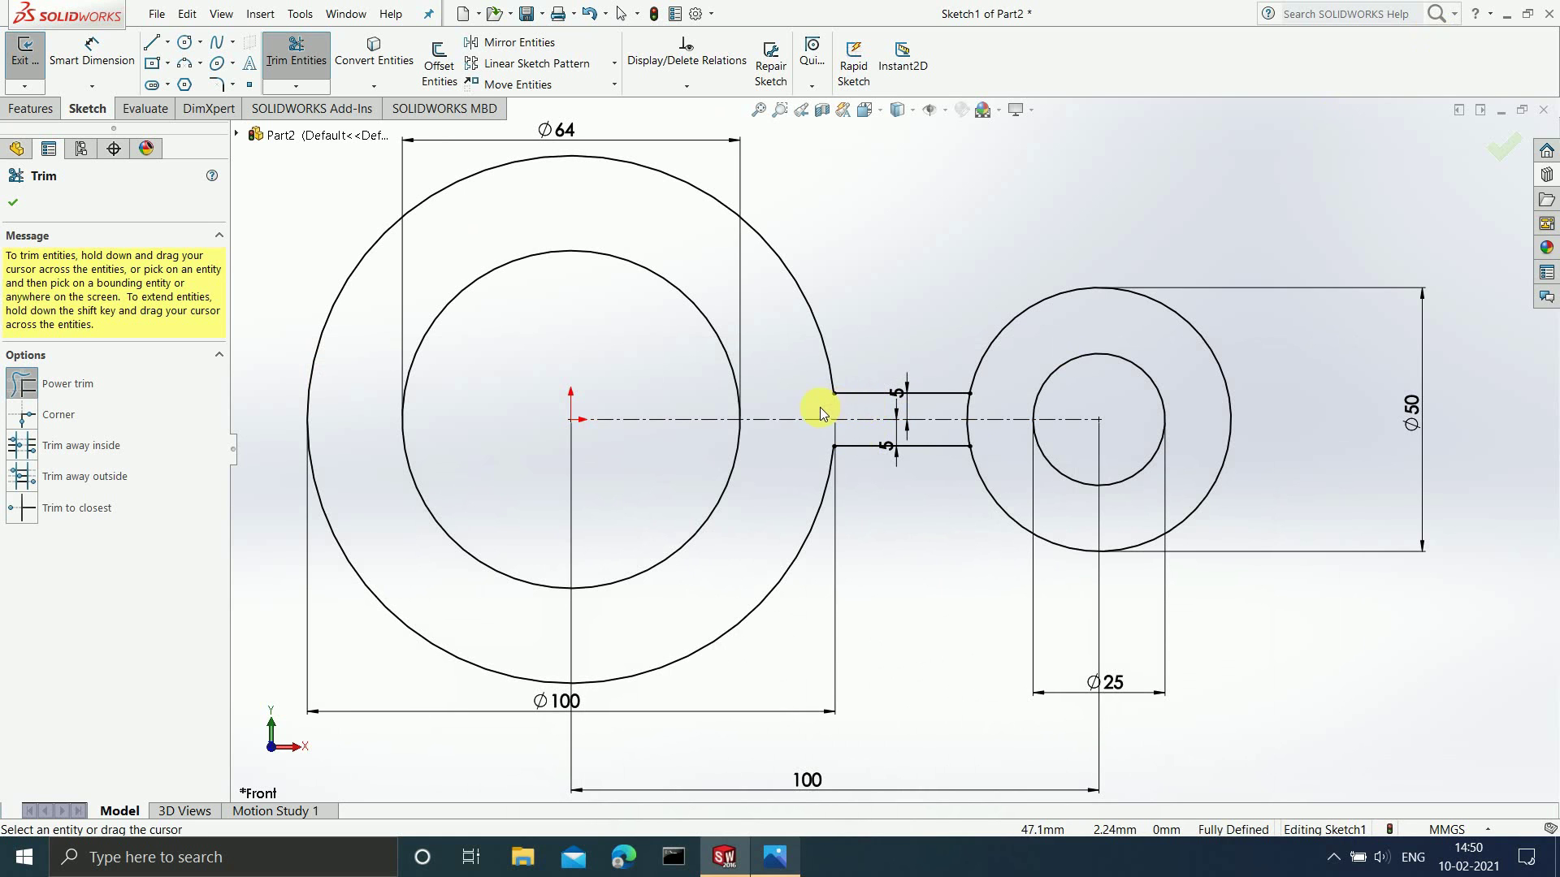
mouse_move(945, 408)
mouse_down()
mouse_move(976, 407)
mouse_move(947, 435)
mouse_up()
scroll(887, 463, up, 3)
scroll(886, 463, up, 2)
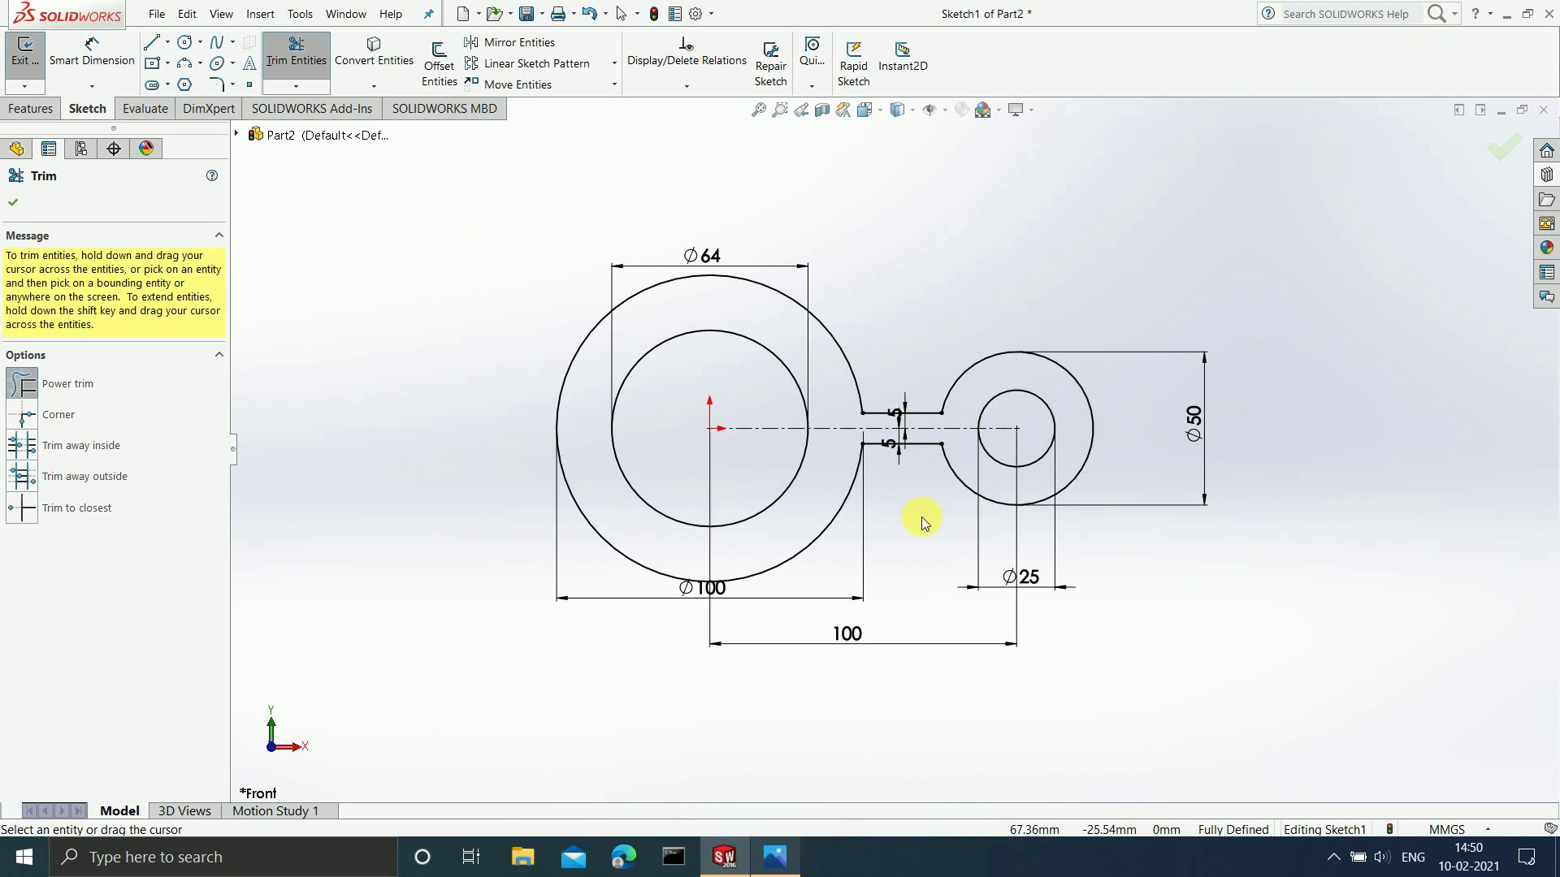
Consult the reference drawing, then sketch a vertical construction centerline of infinite length through the origin.
click(772, 855)
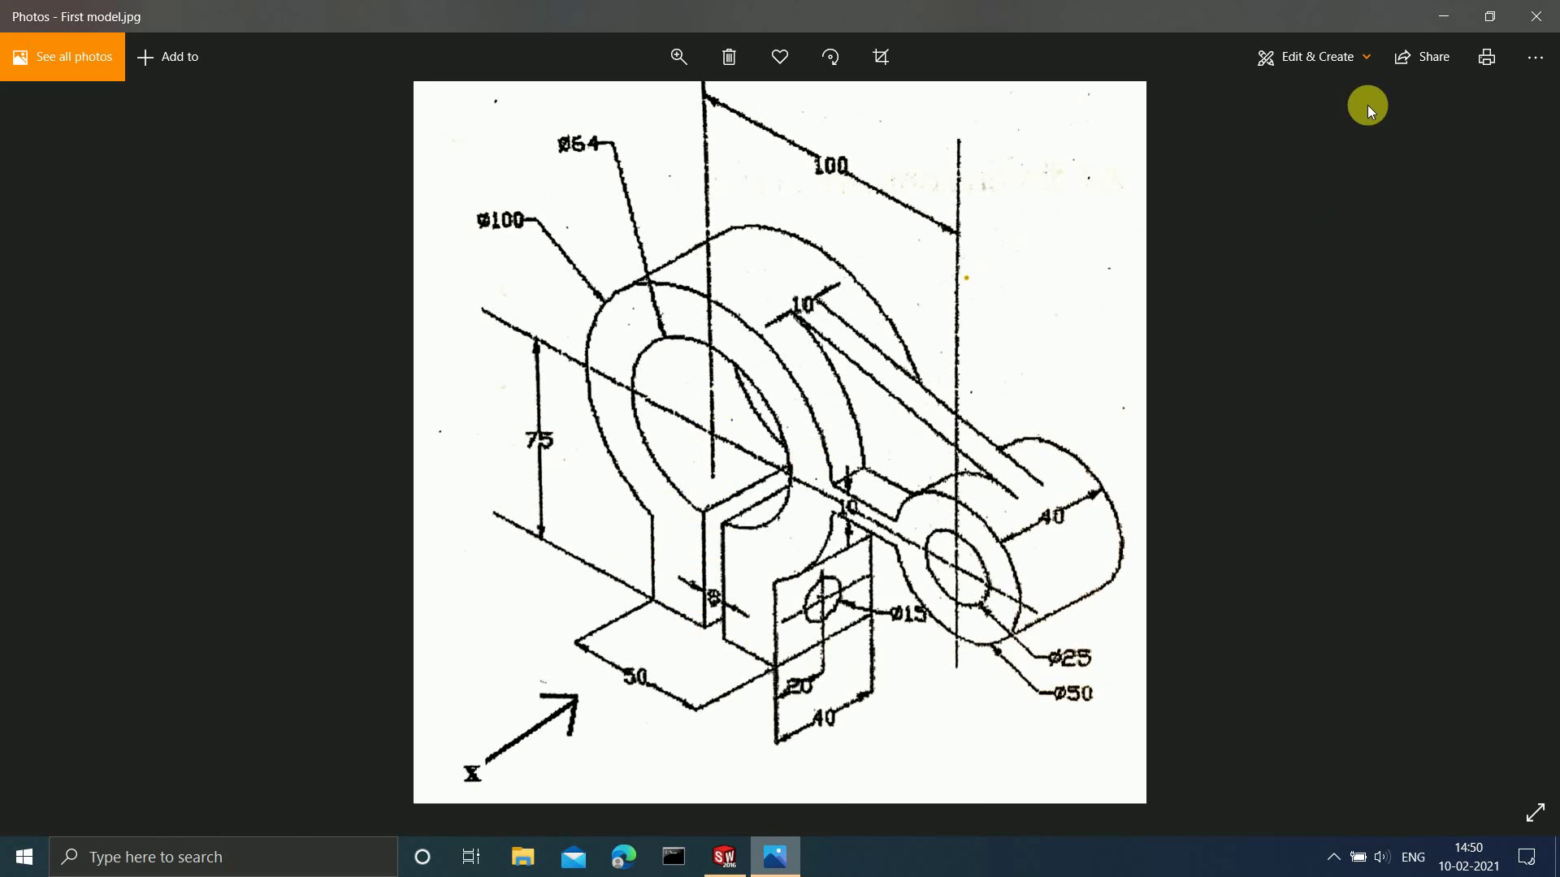
click(1428, 18)
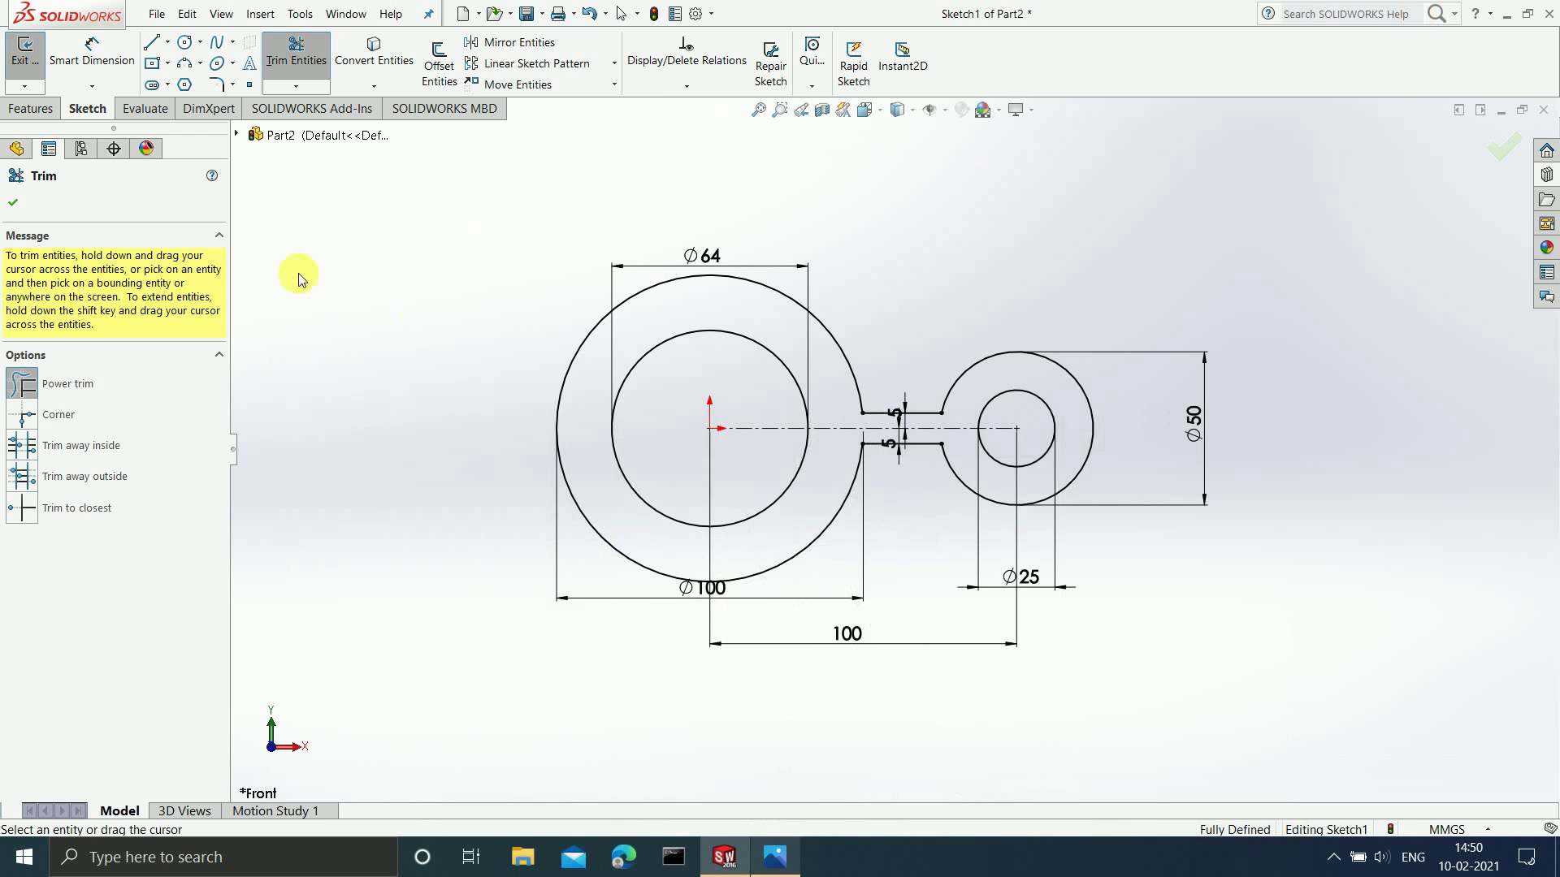
click(168, 41)
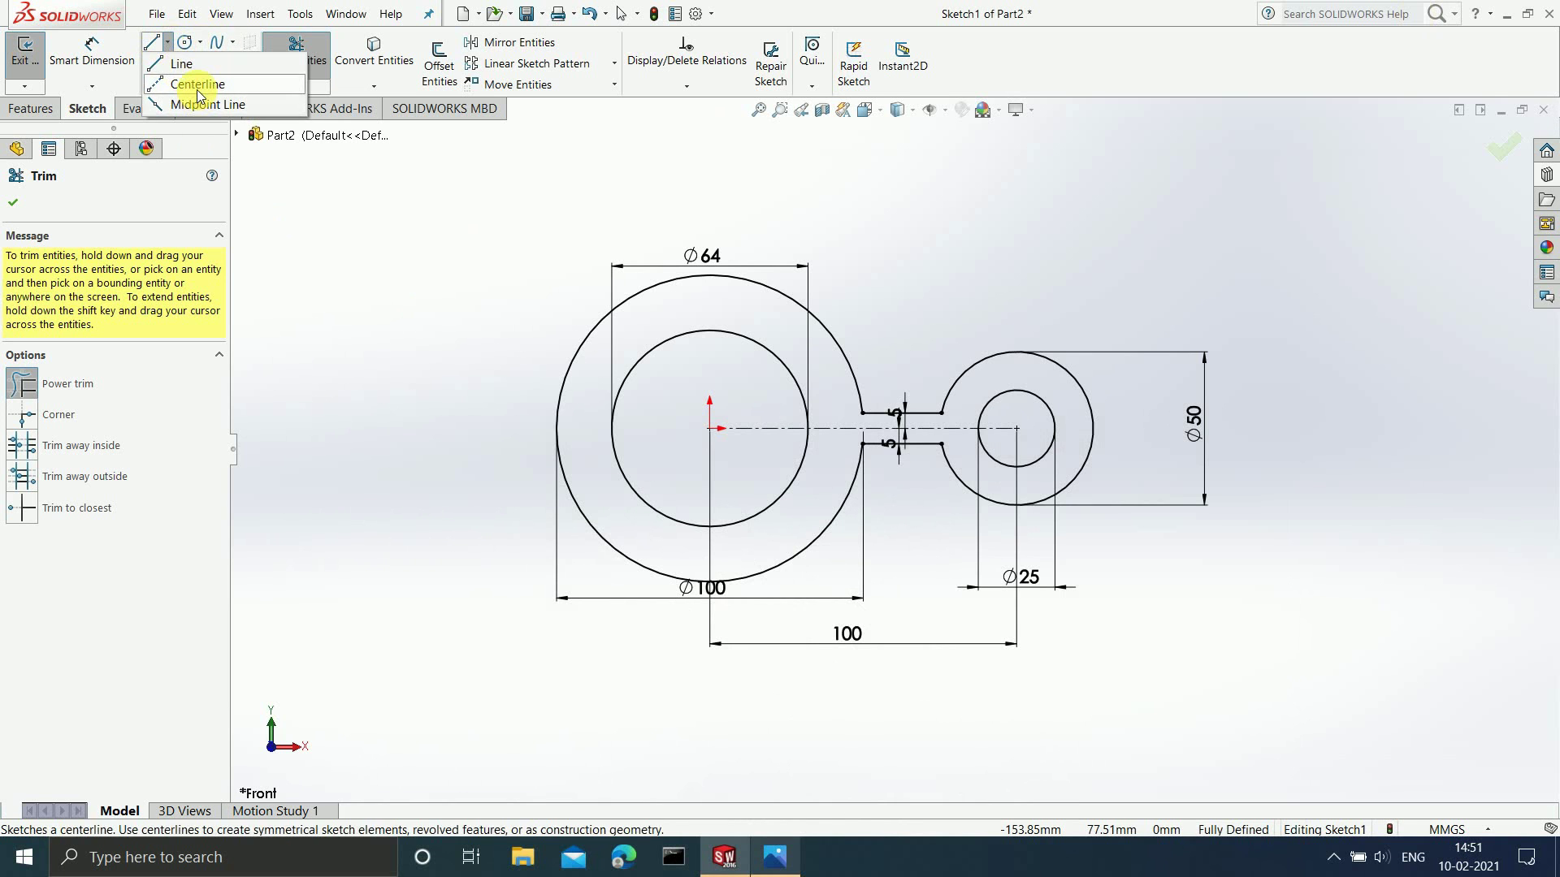
click(195, 83)
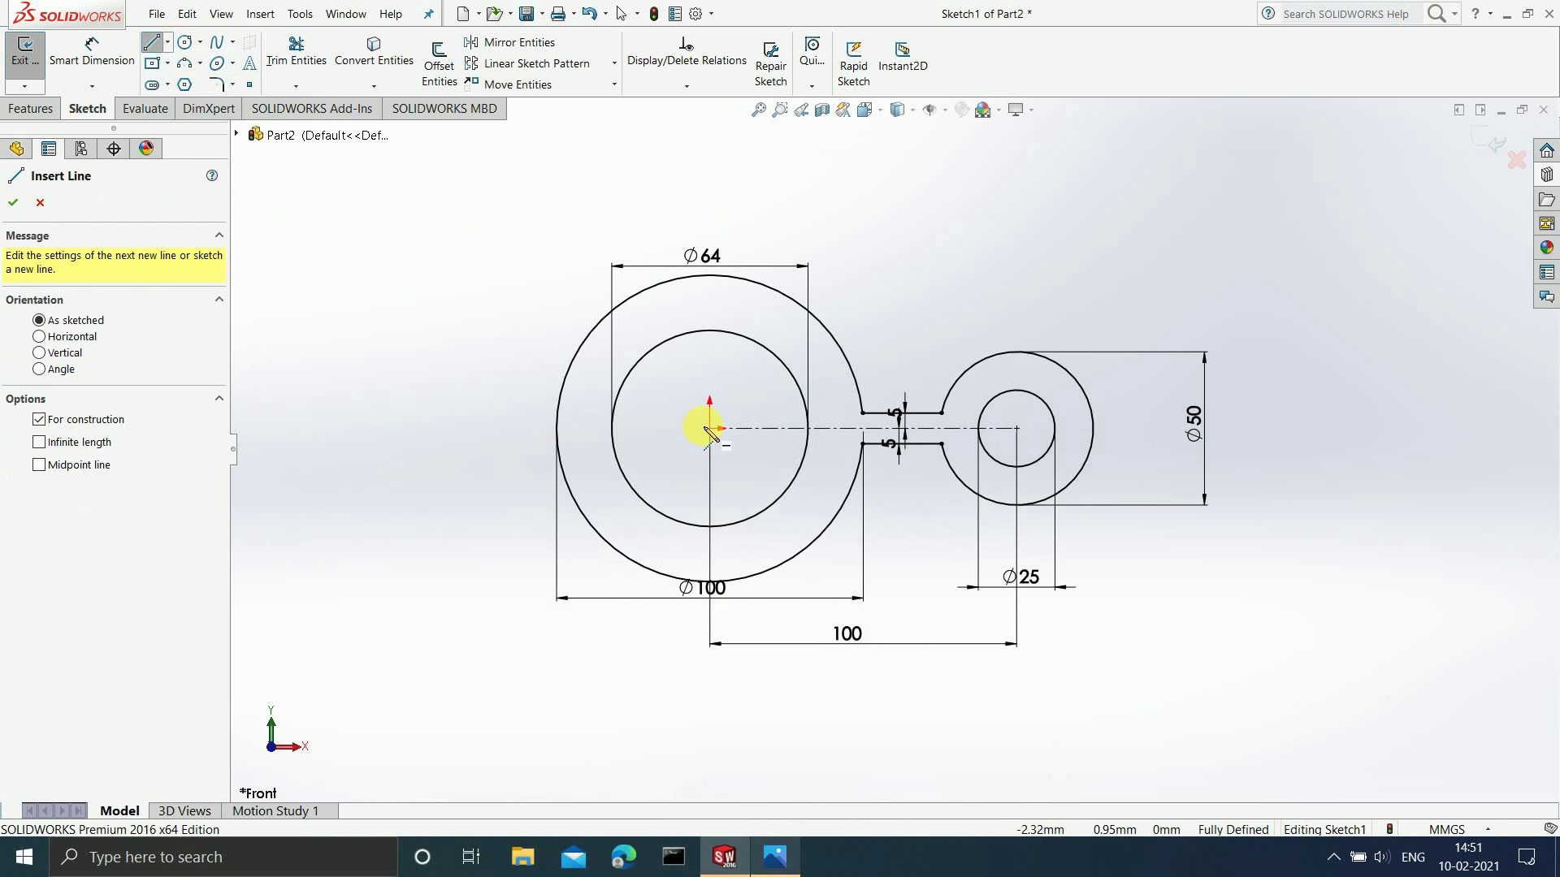
drag(709, 428, 709, 702)
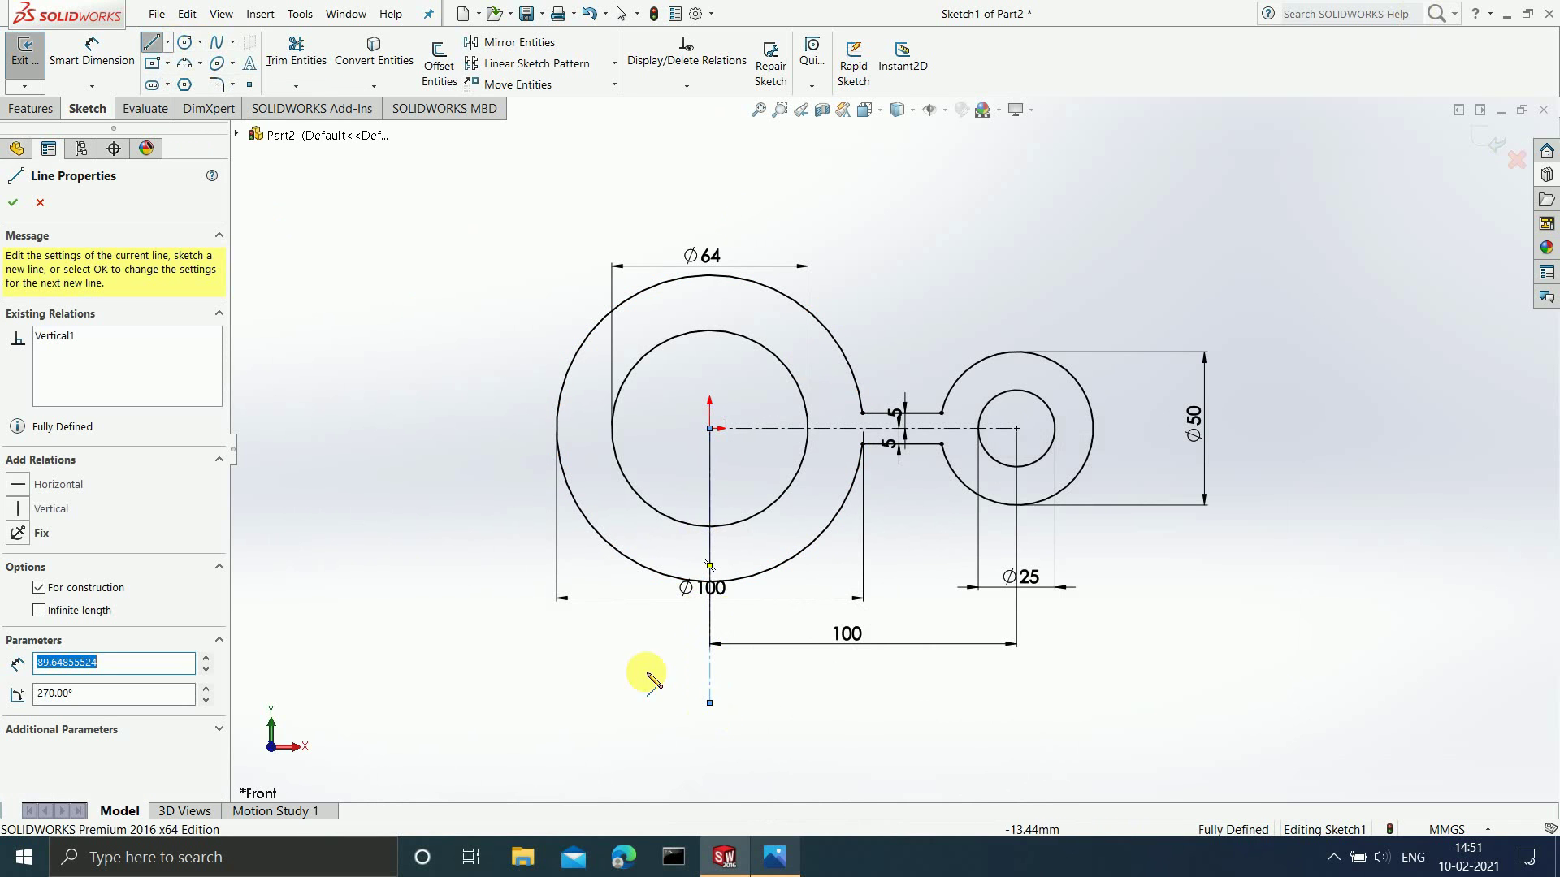
click(39, 610)
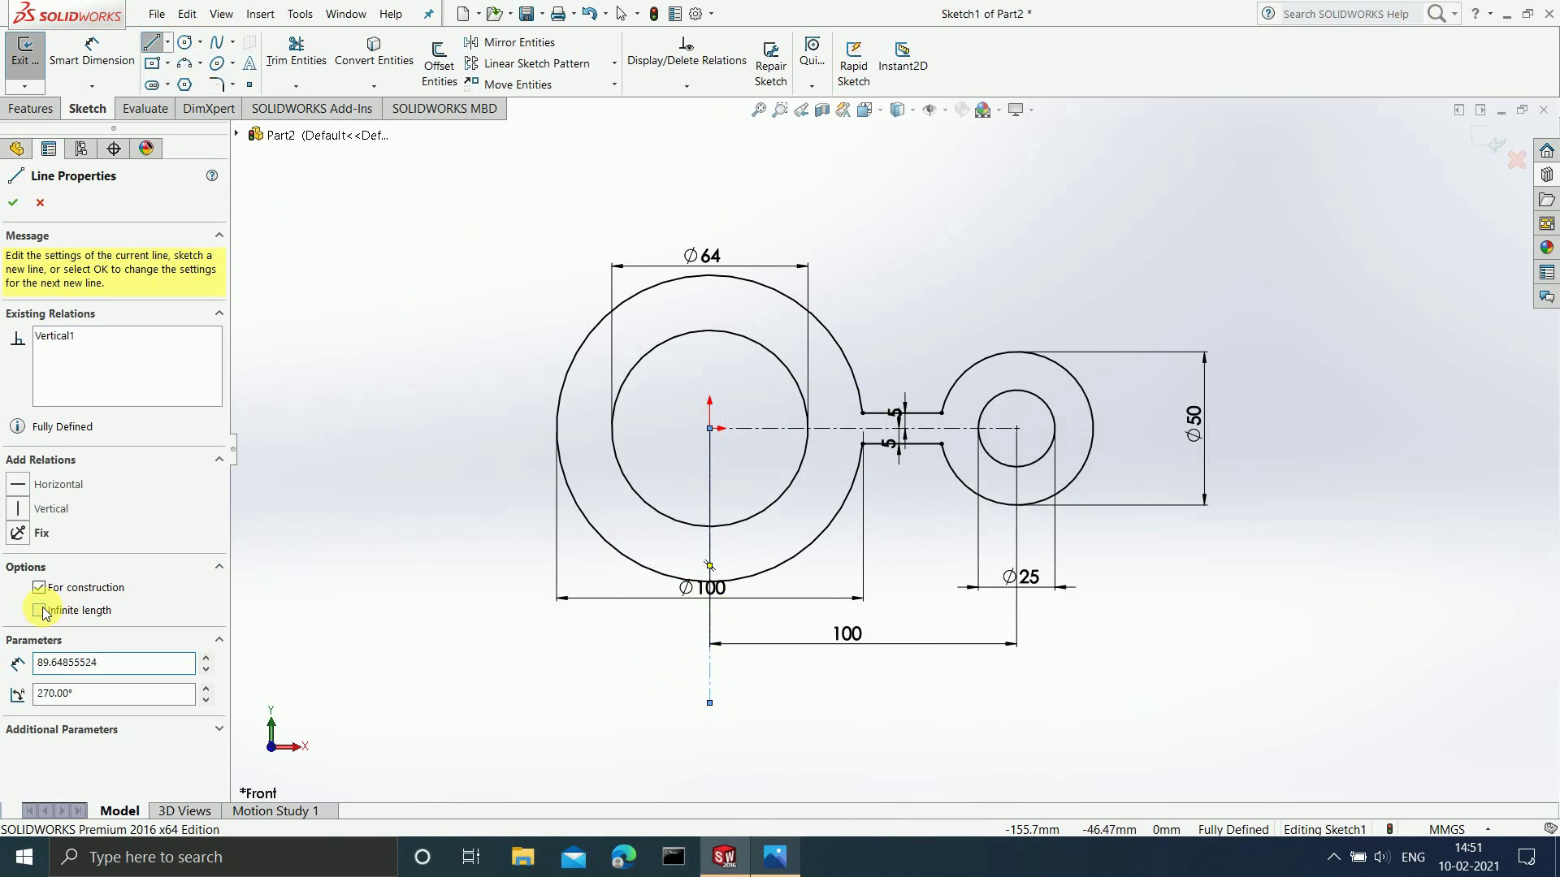
key(f)
scroll(792, 559, down, 3)
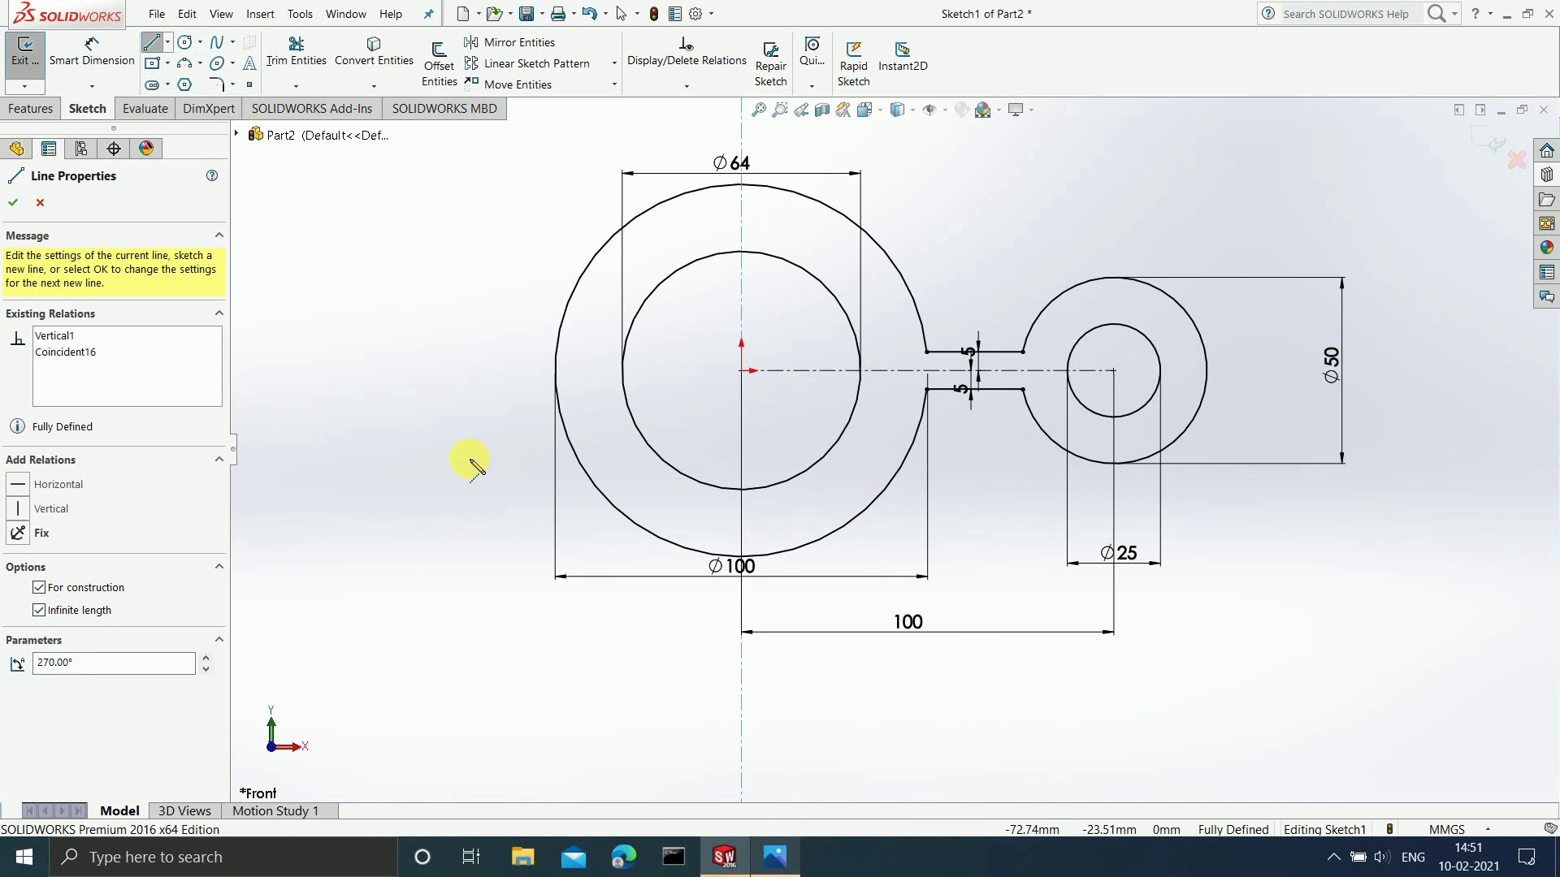
key(Escape)
scroll(860, 361, up, 2)
scroll(845, 375, down, 2)
scroll(835, 312, up, 2)
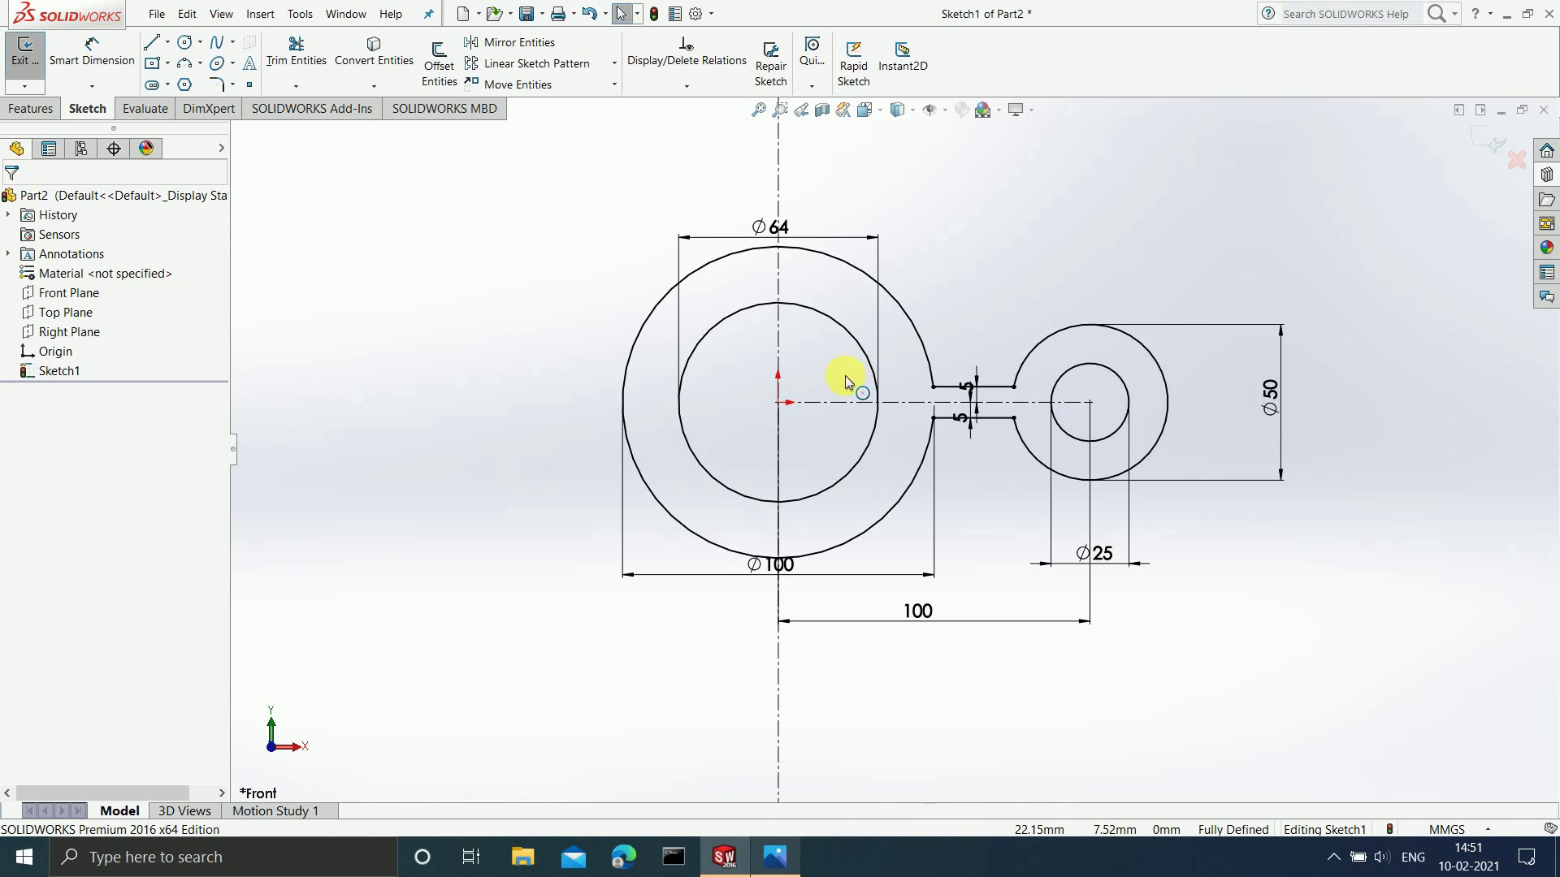
Following the reference drawing's lug width, offset the vertical centerline by 25 mm bi-directionally with dimensions added.
click(782, 853)
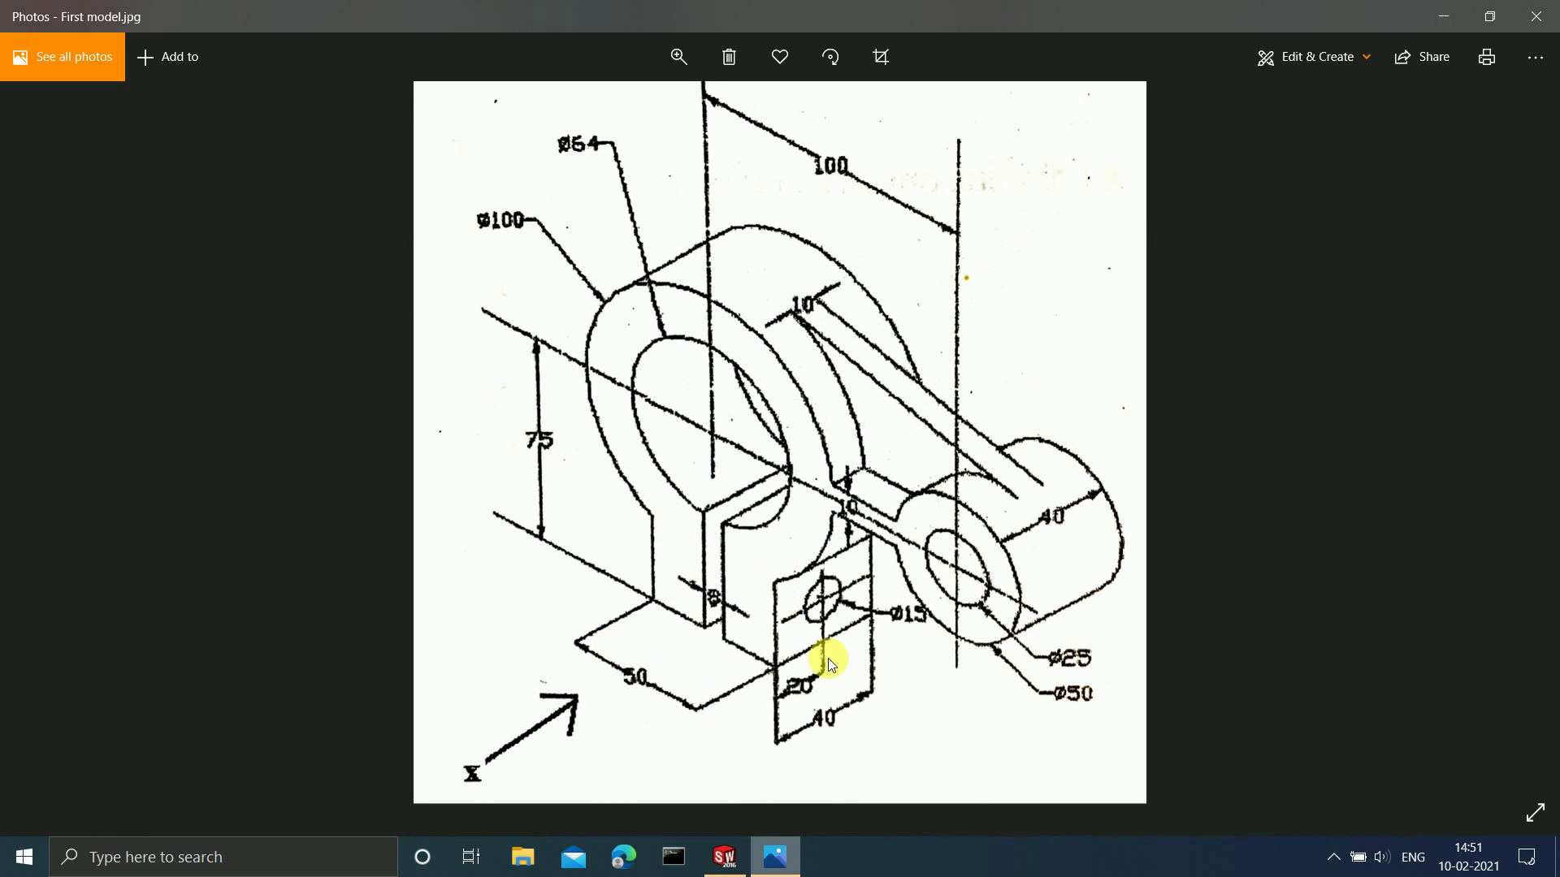
click(1453, 8)
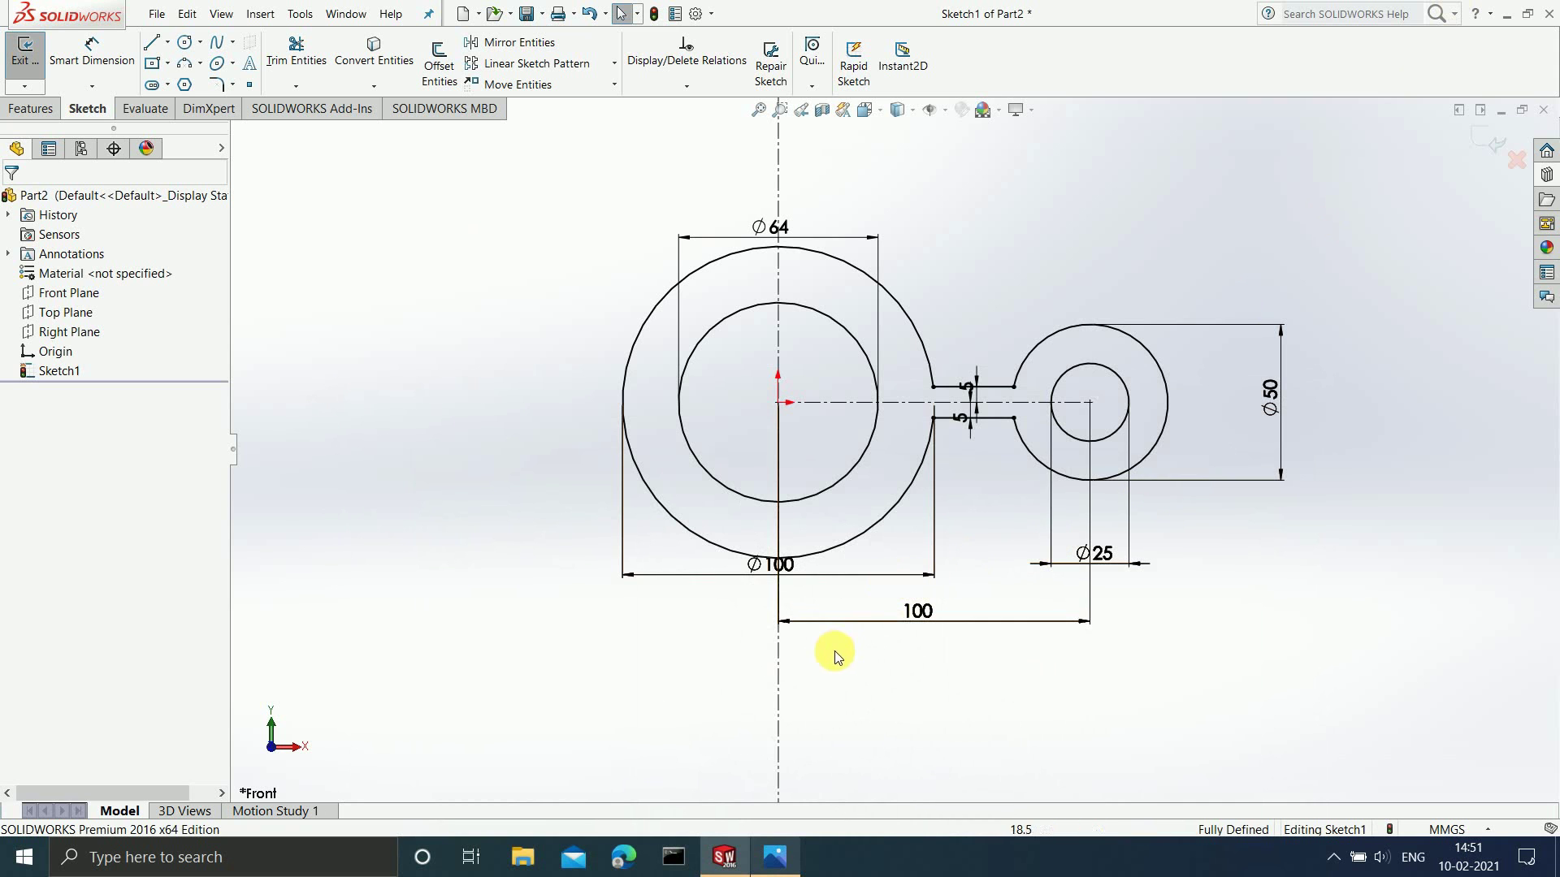
click(778, 692)
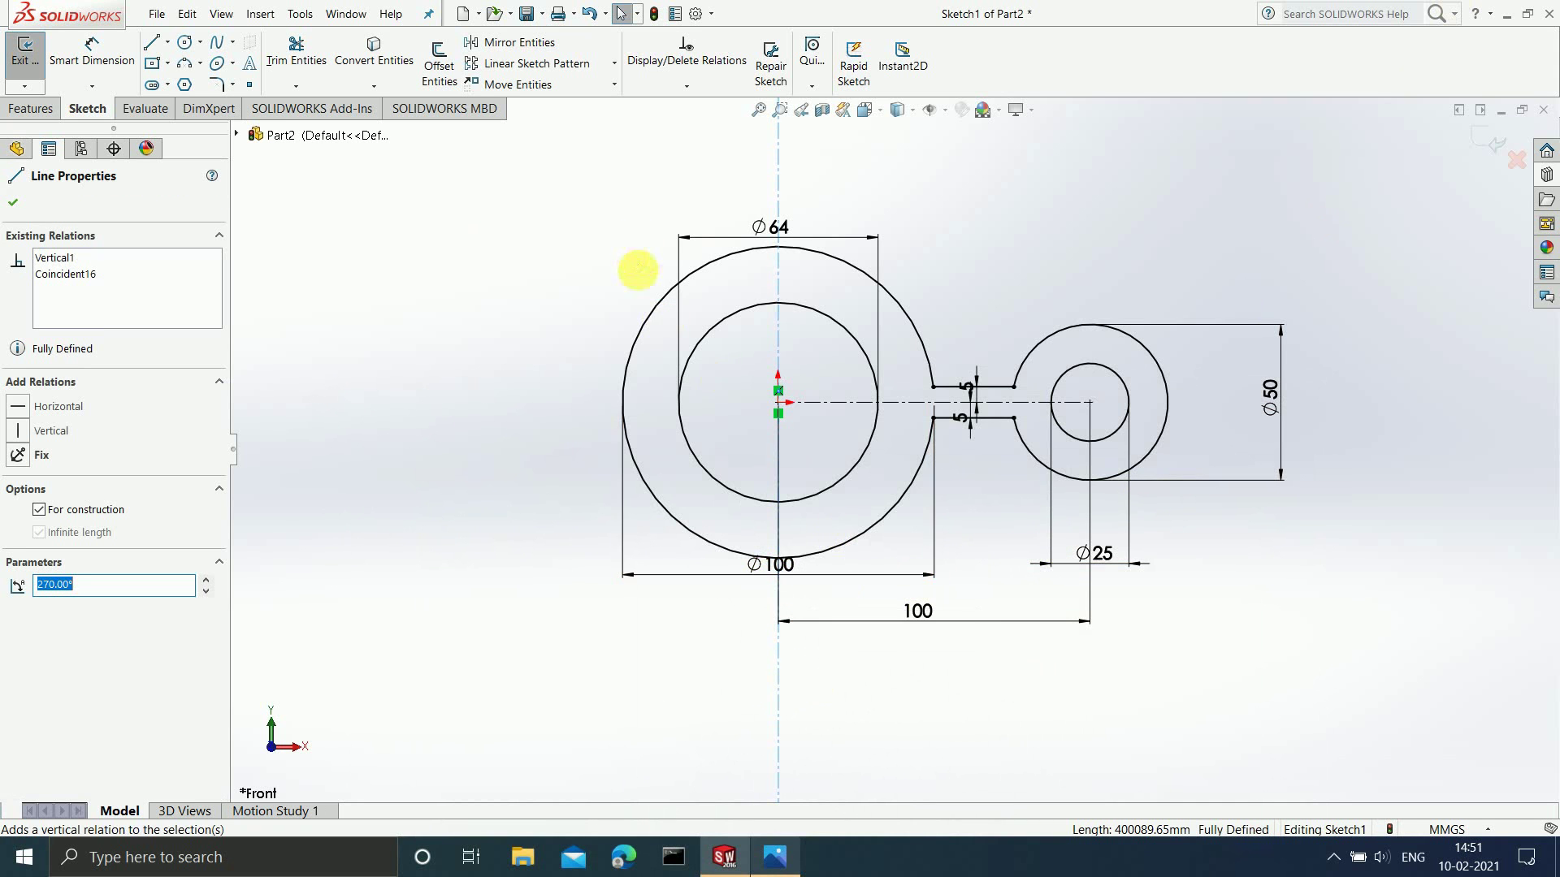
click(443, 75)
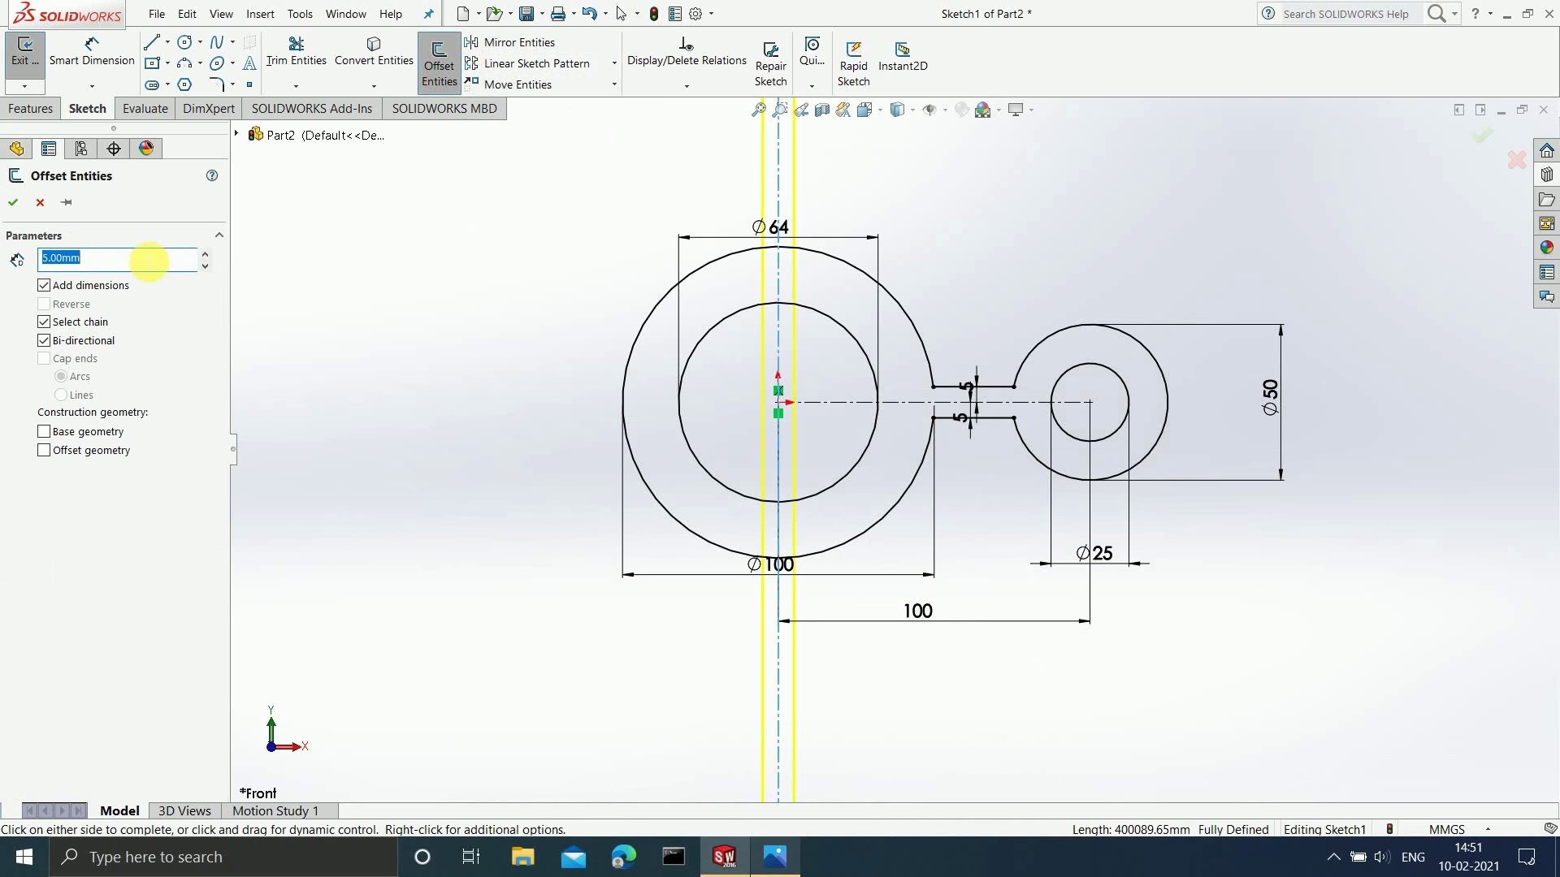
text(5)
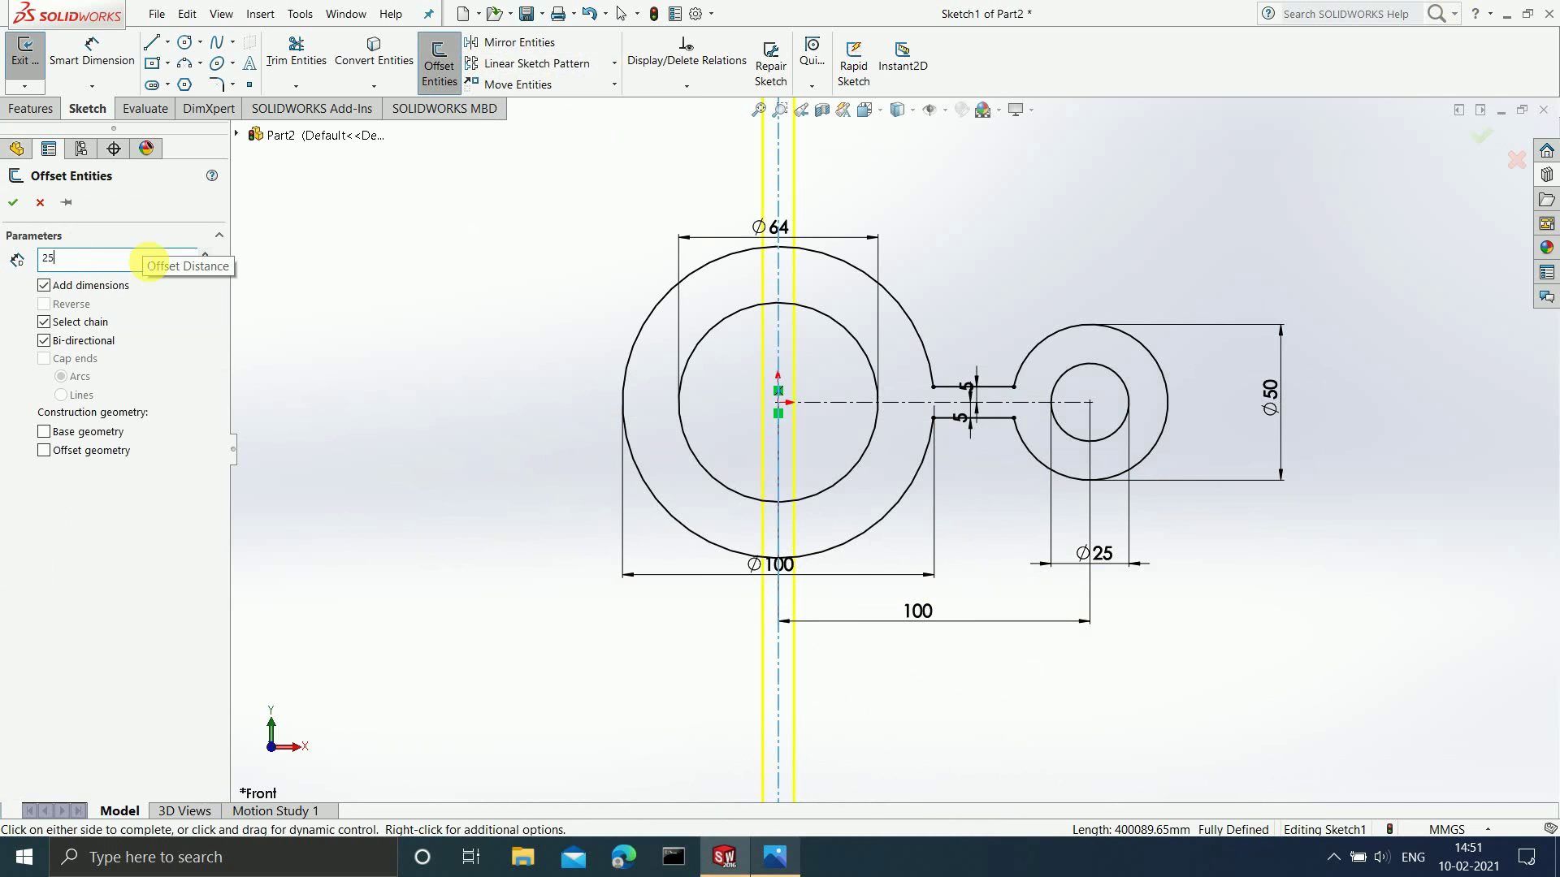
key(Return)
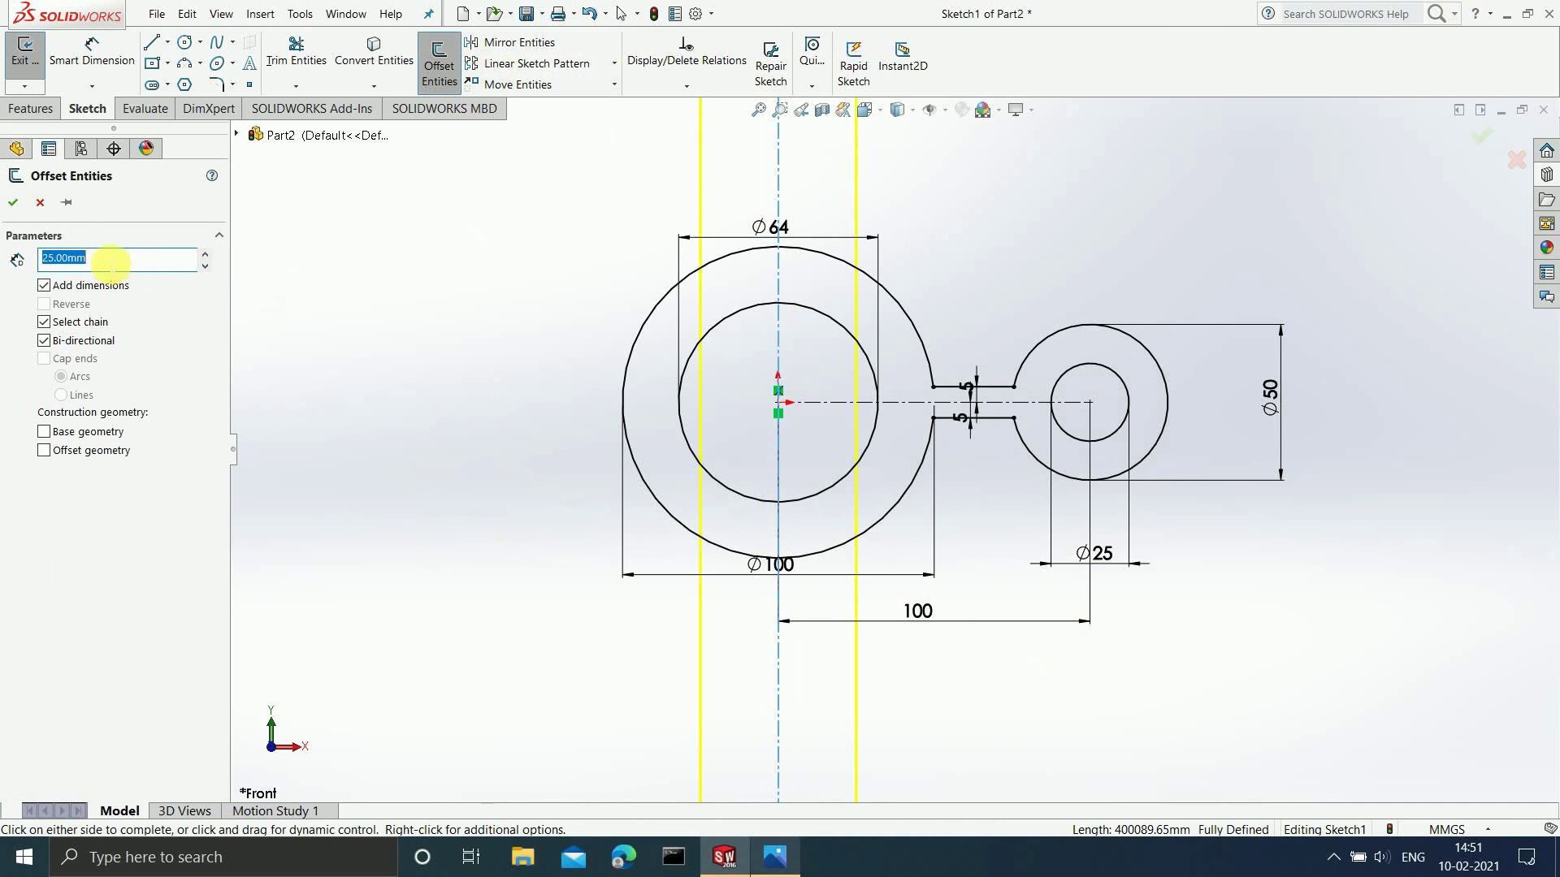
click(14, 202)
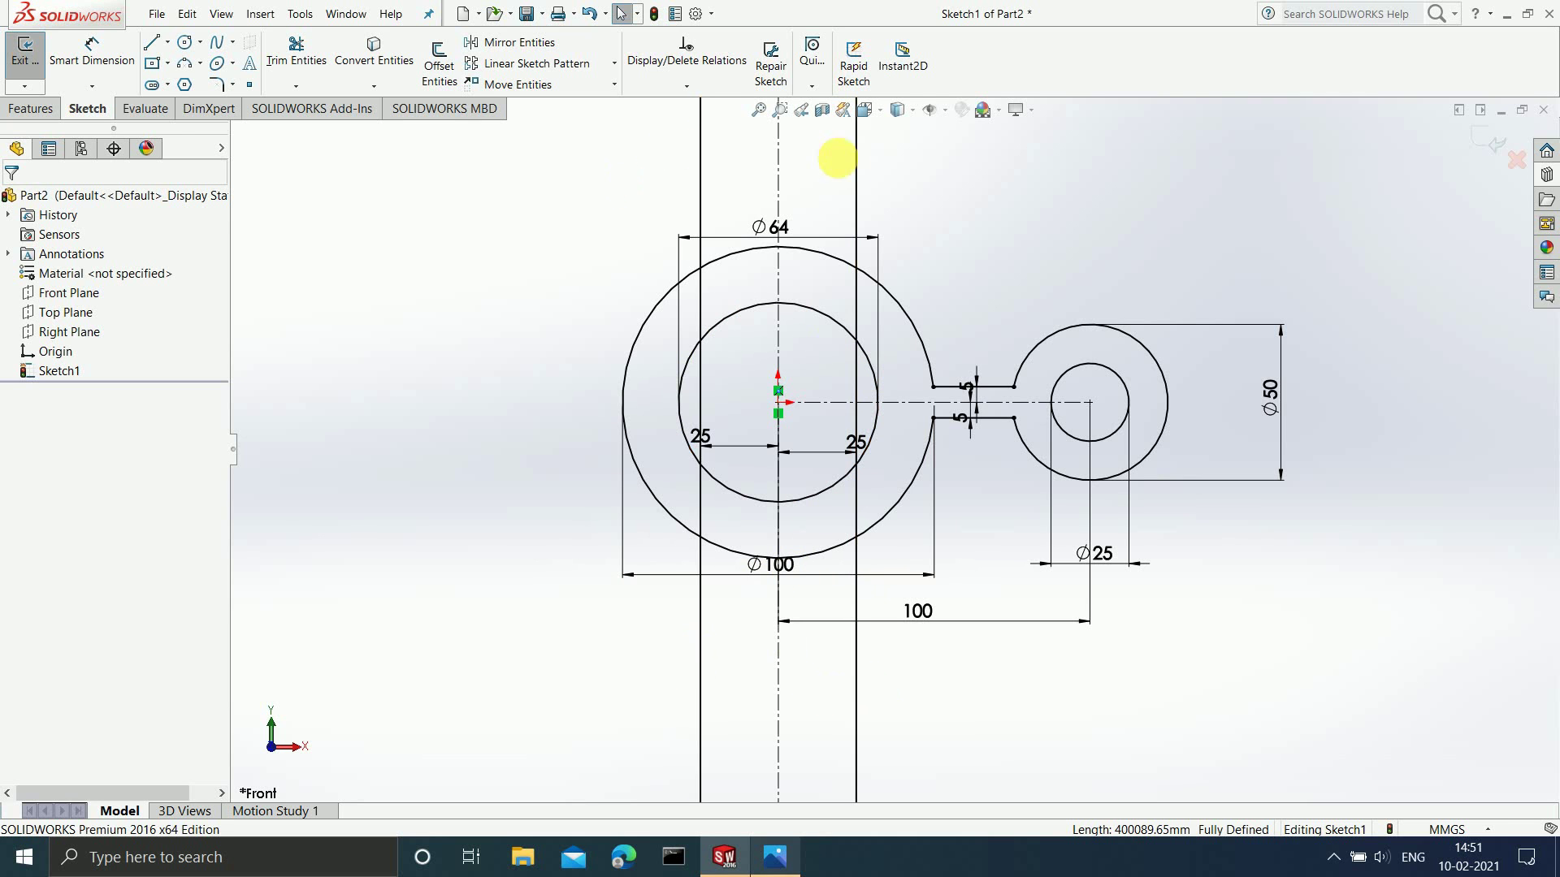
Trim the two vertical offset lines above and inside the 100 mm circle, keeping only the portions below it.
click(296, 51)
drag(708, 173, 865, 187)
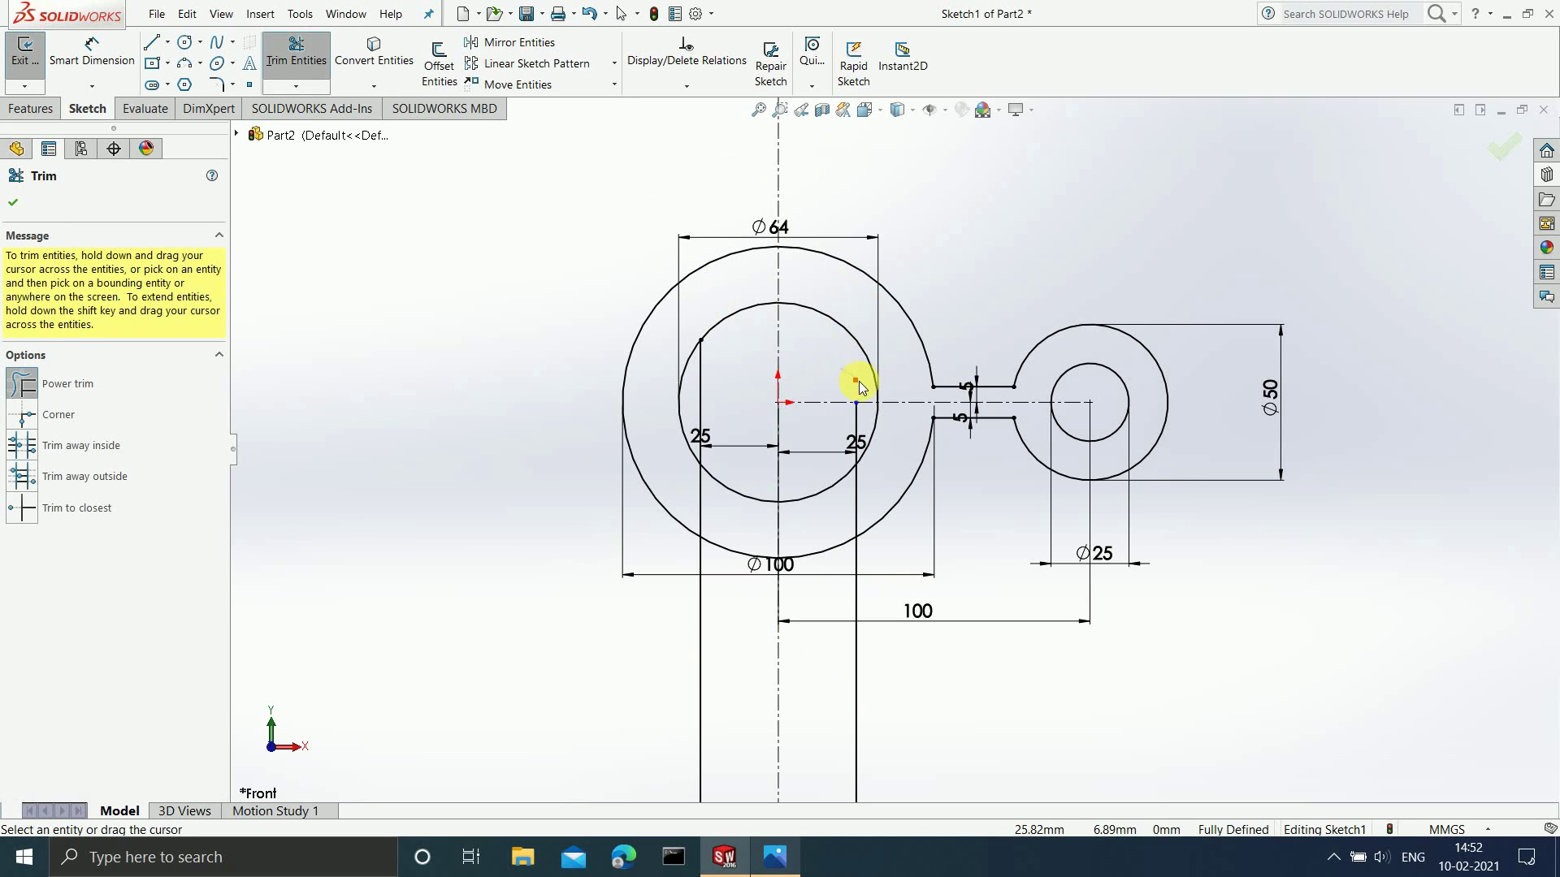
drag(724, 358, 696, 392)
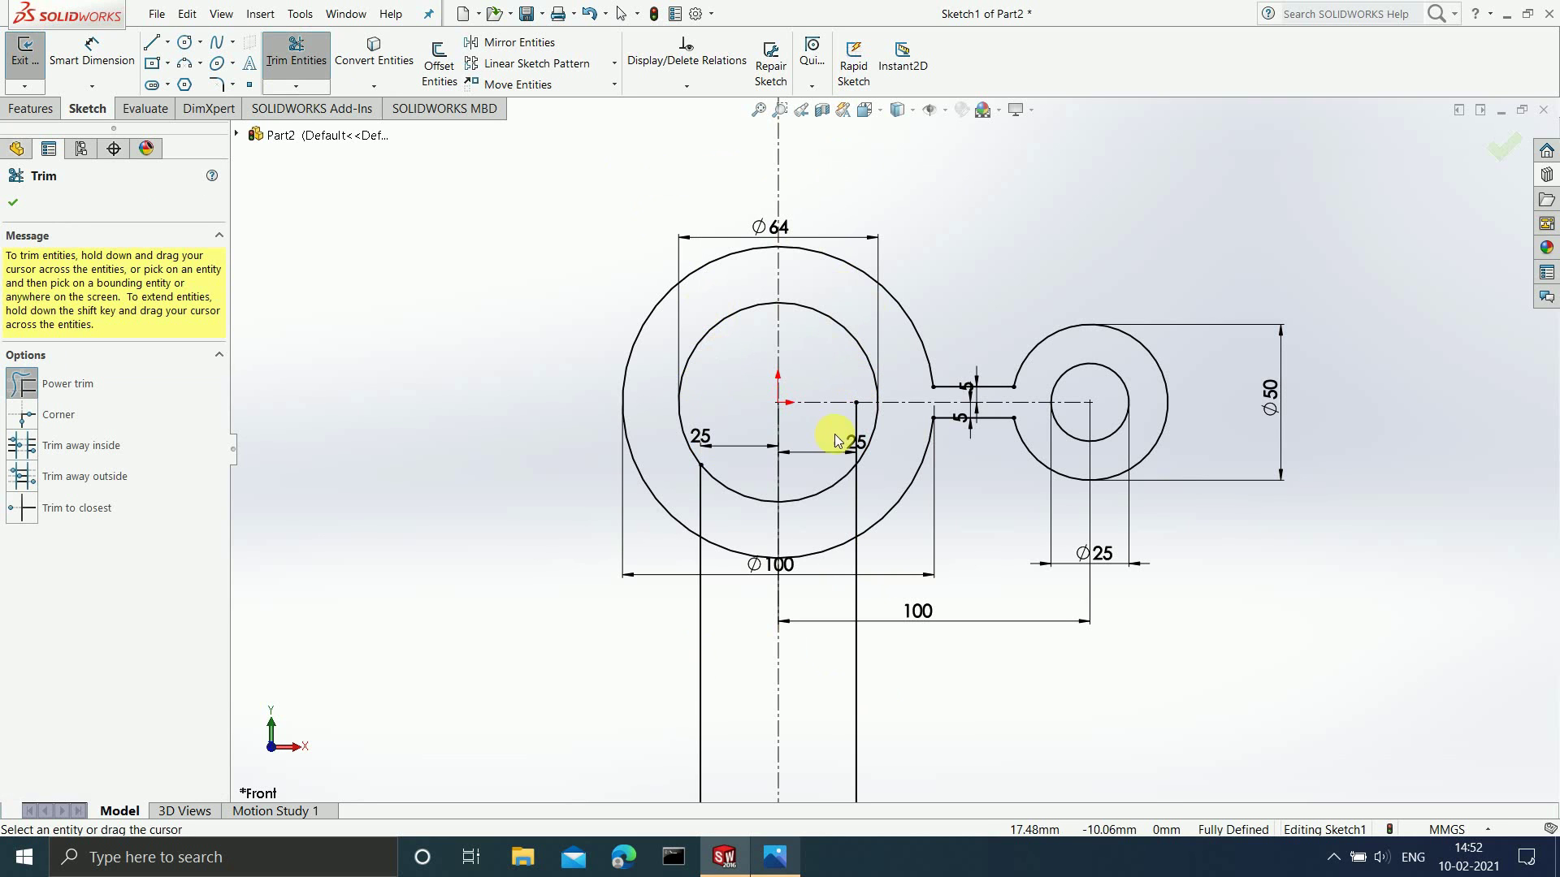
drag(844, 423, 857, 426)
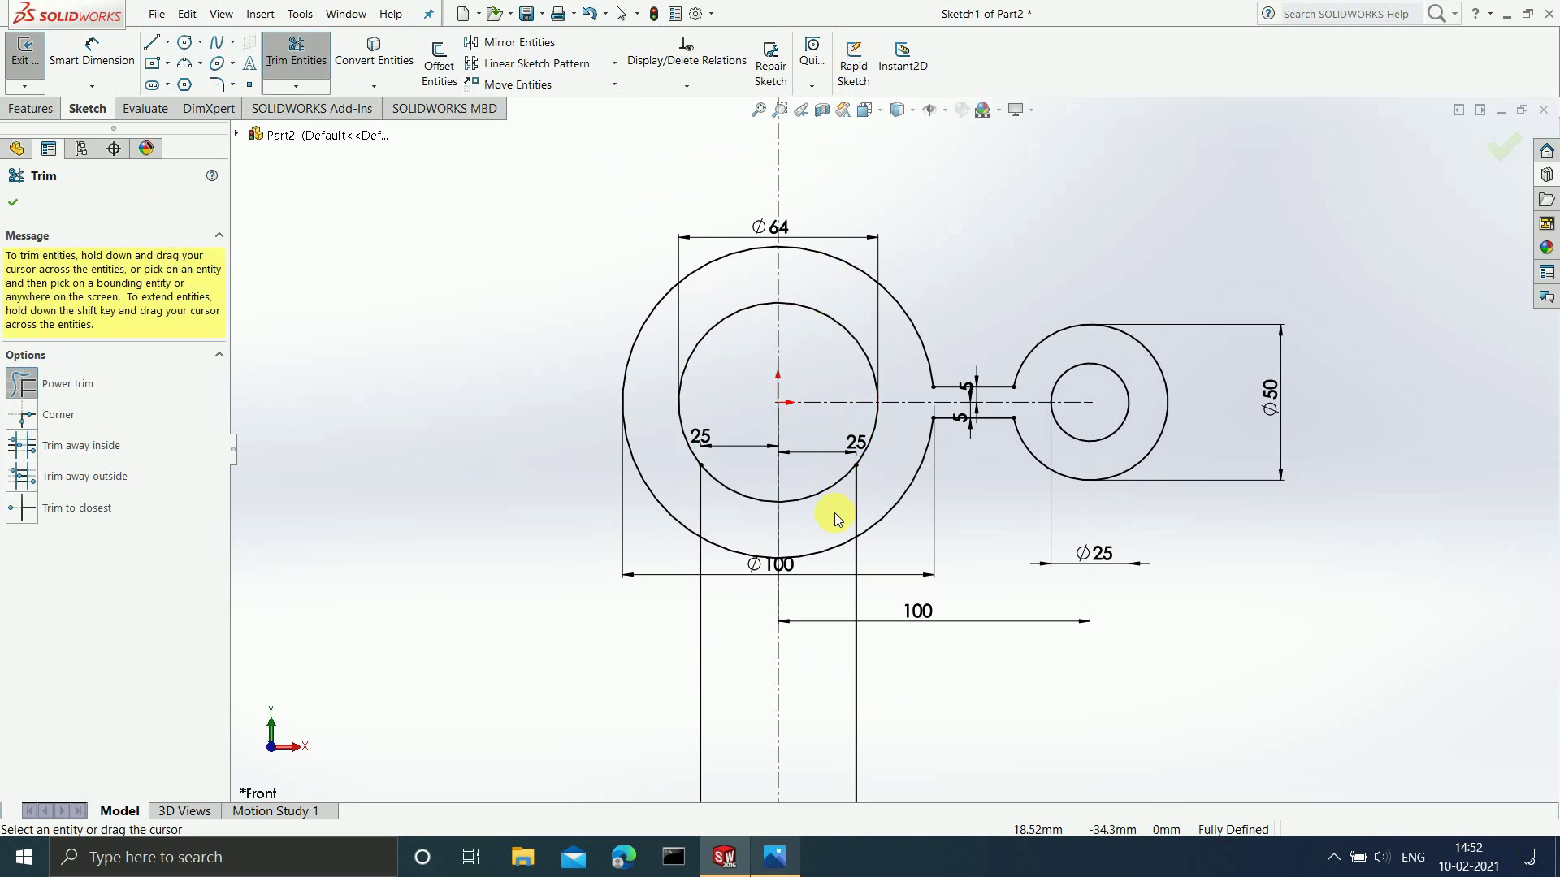
drag(841, 513, 870, 498)
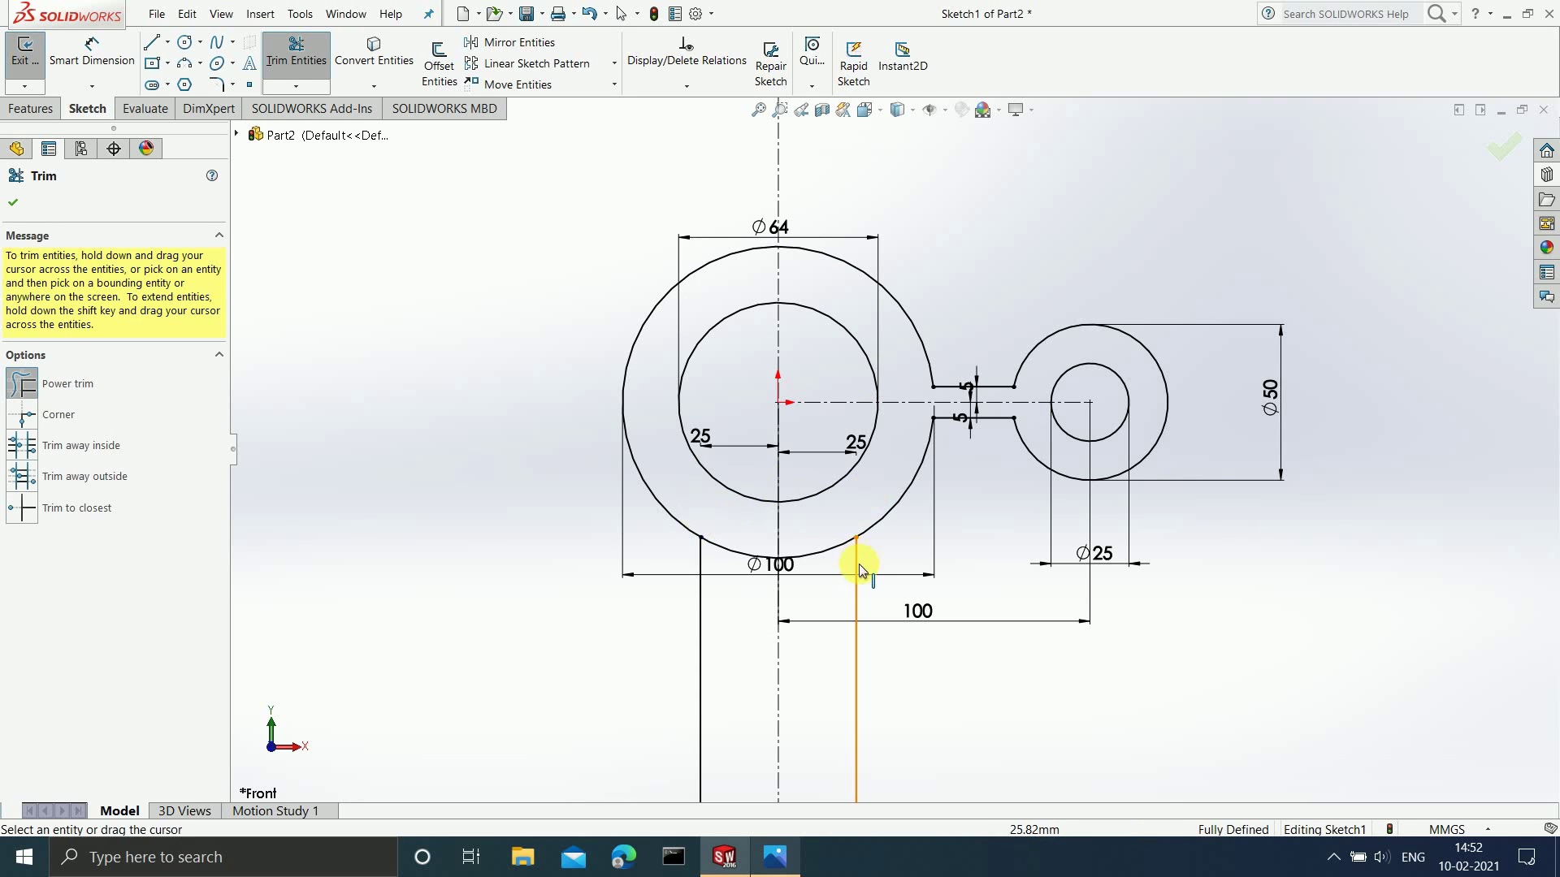
Check the lug in the reference drawing and sketch a horizontal line between the two vertical lines below the large circle.
scroll(812, 605, up, 2)
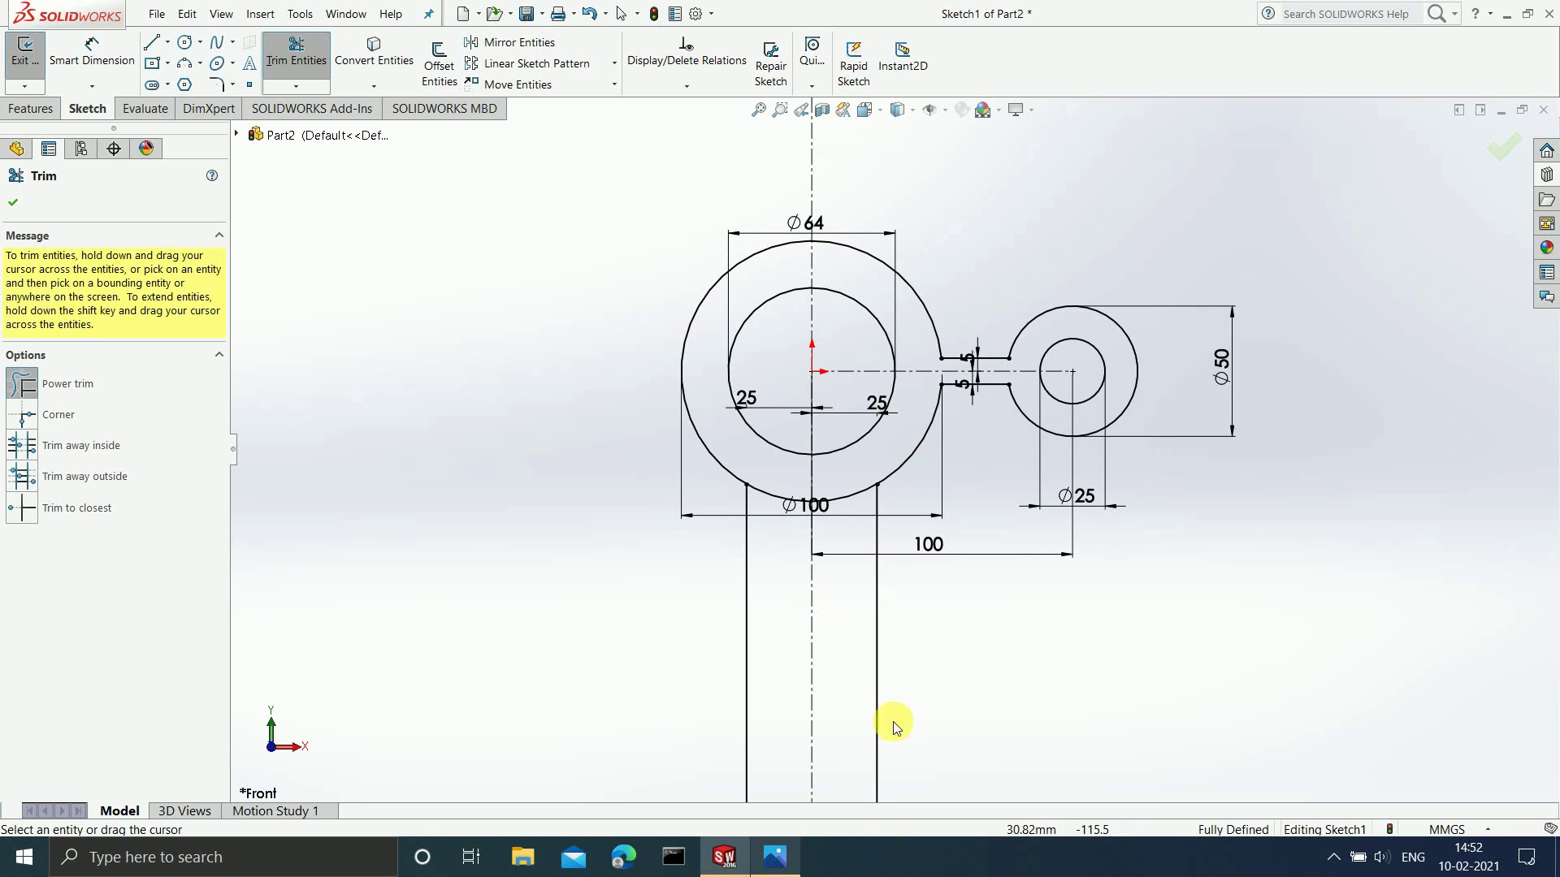
click(776, 855)
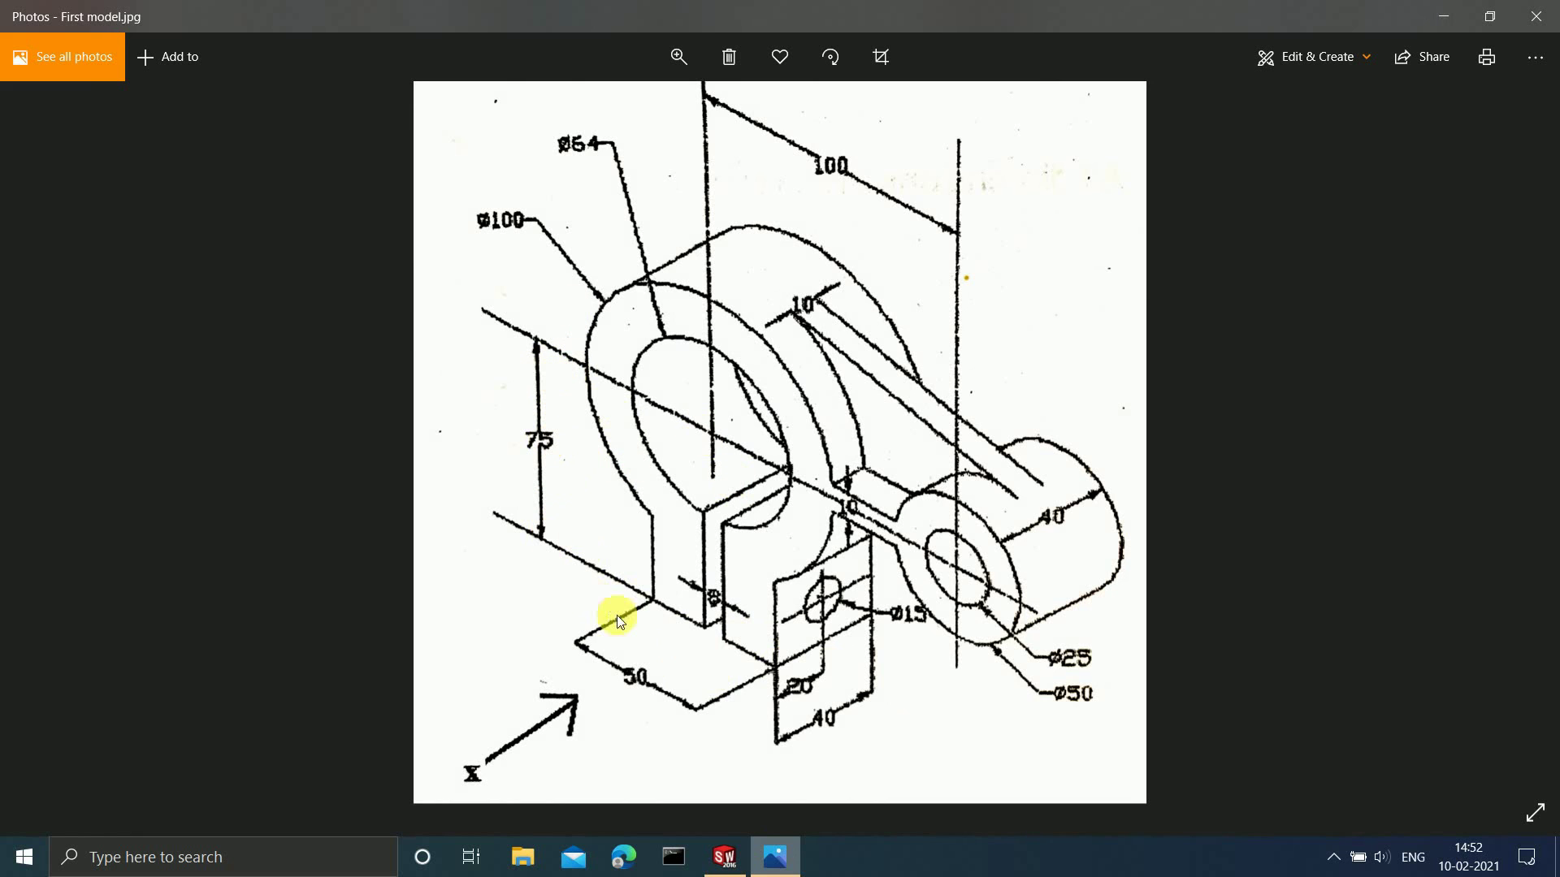
click(1443, 17)
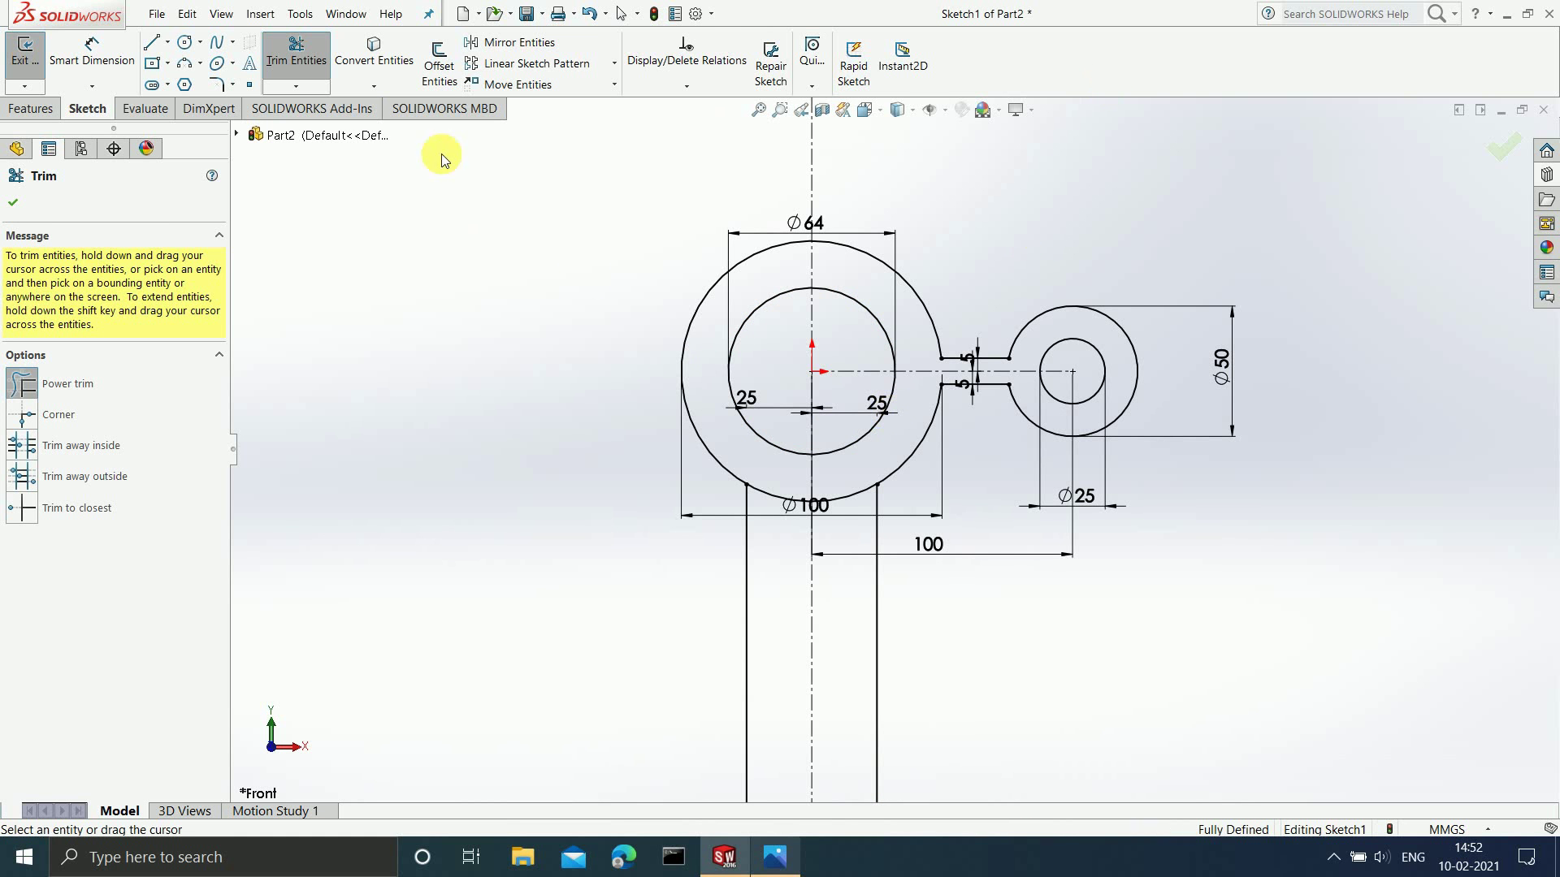
click(151, 42)
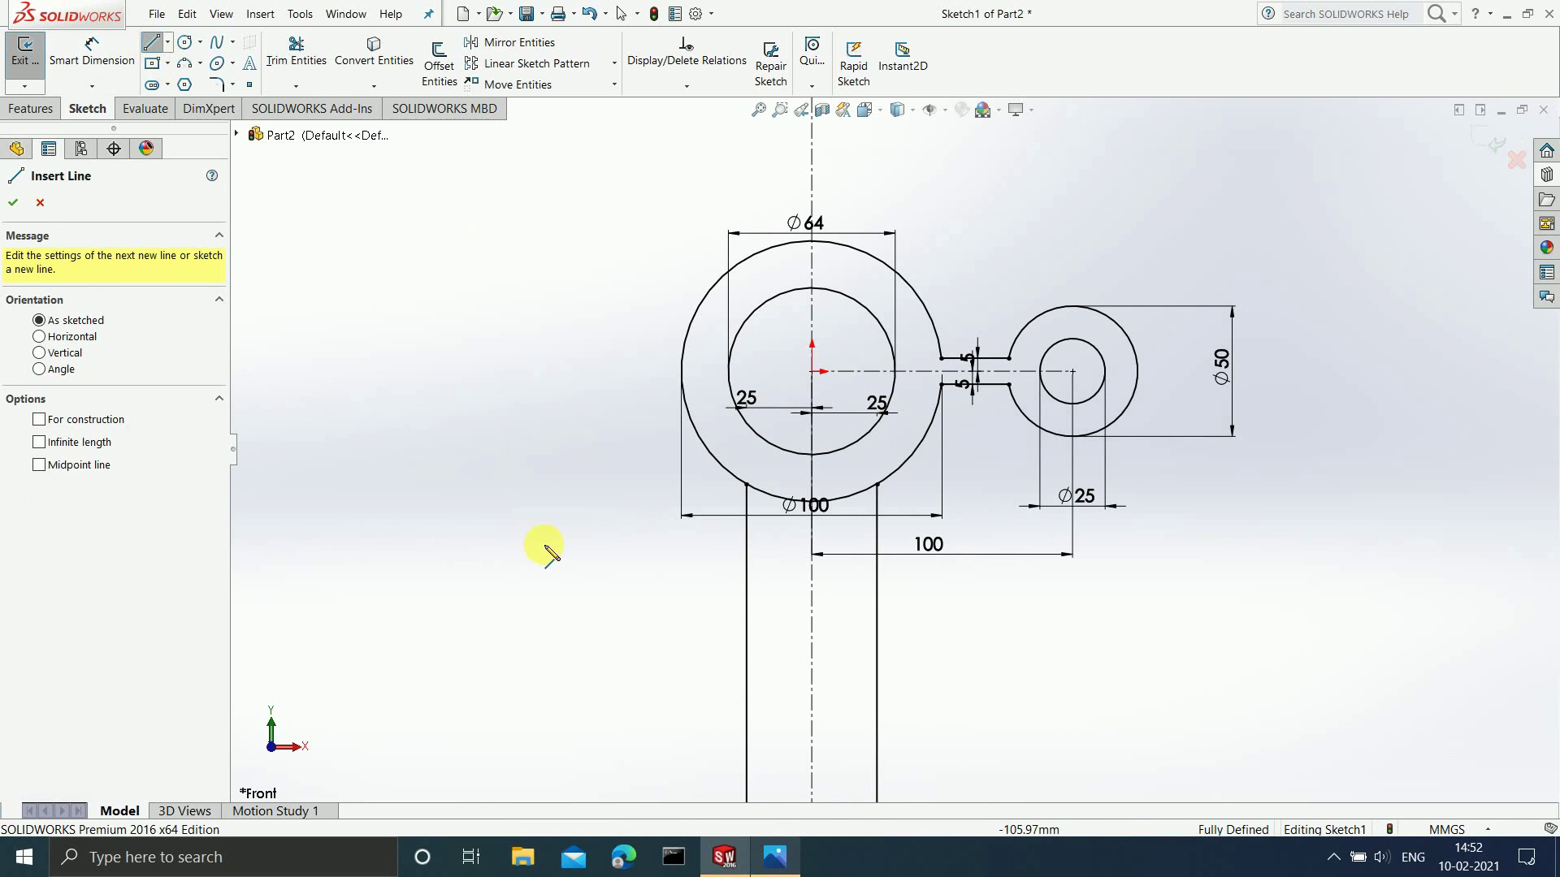
click(747, 637)
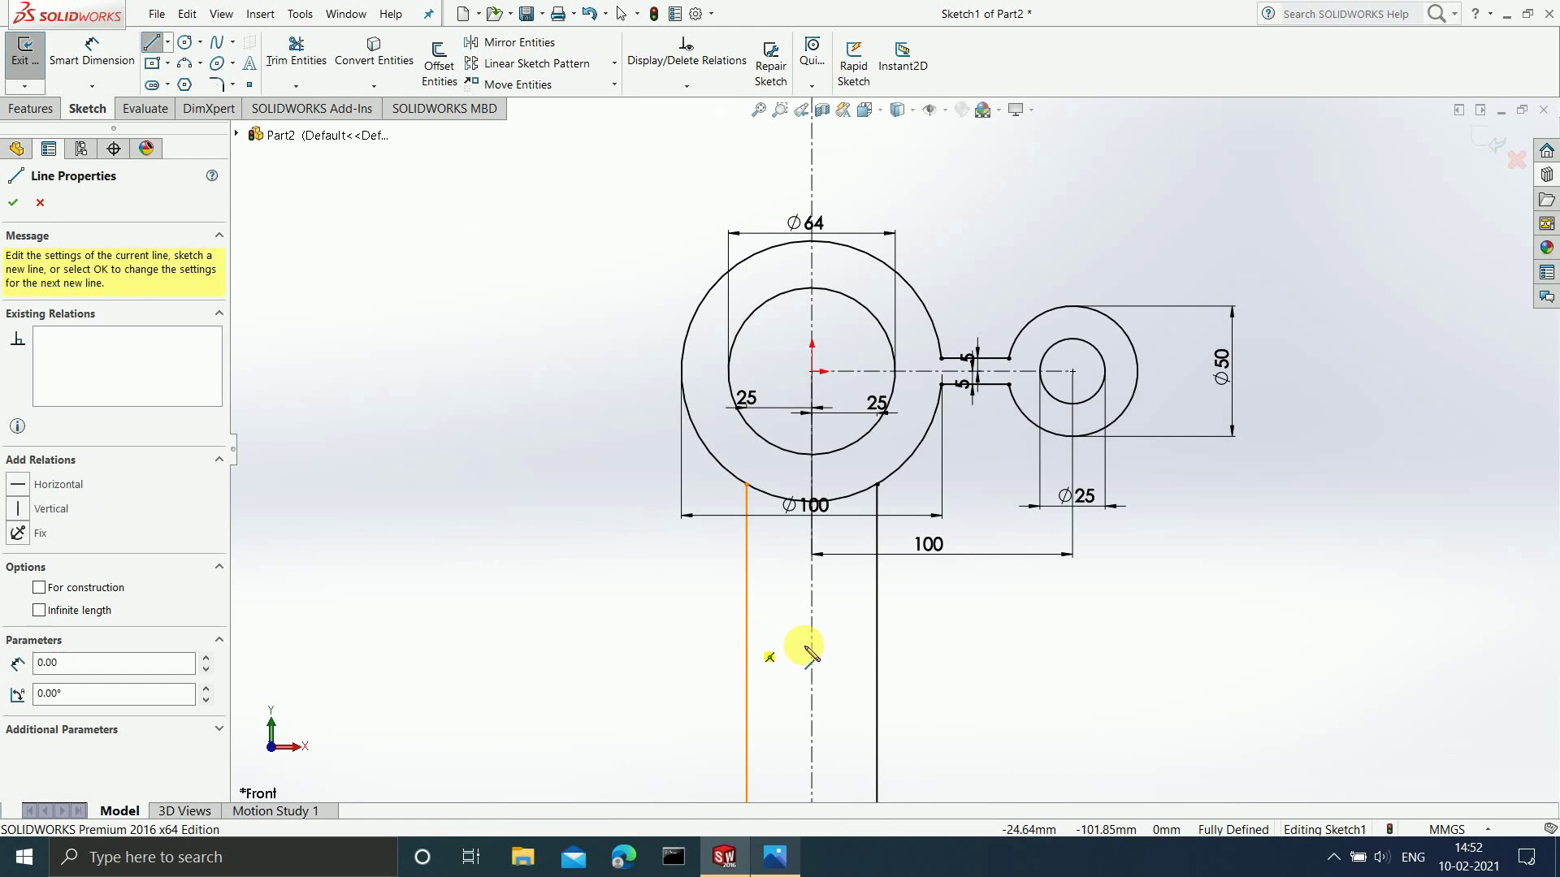
double_click(878, 637)
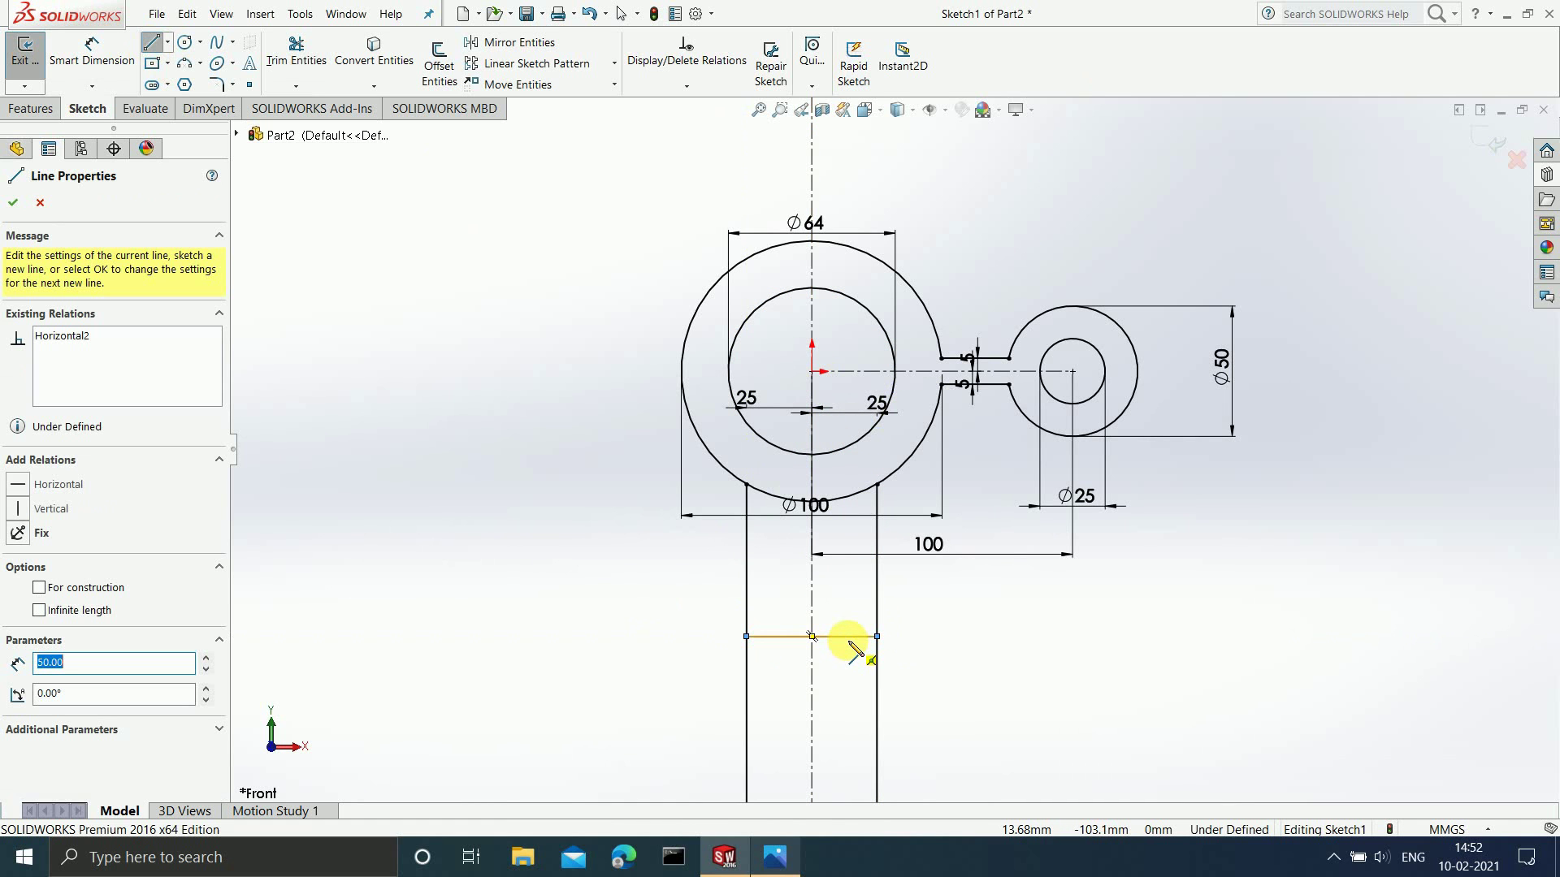
Dimension the lug's horizontal bottom line 75 mm below the origin.
click(110, 54)
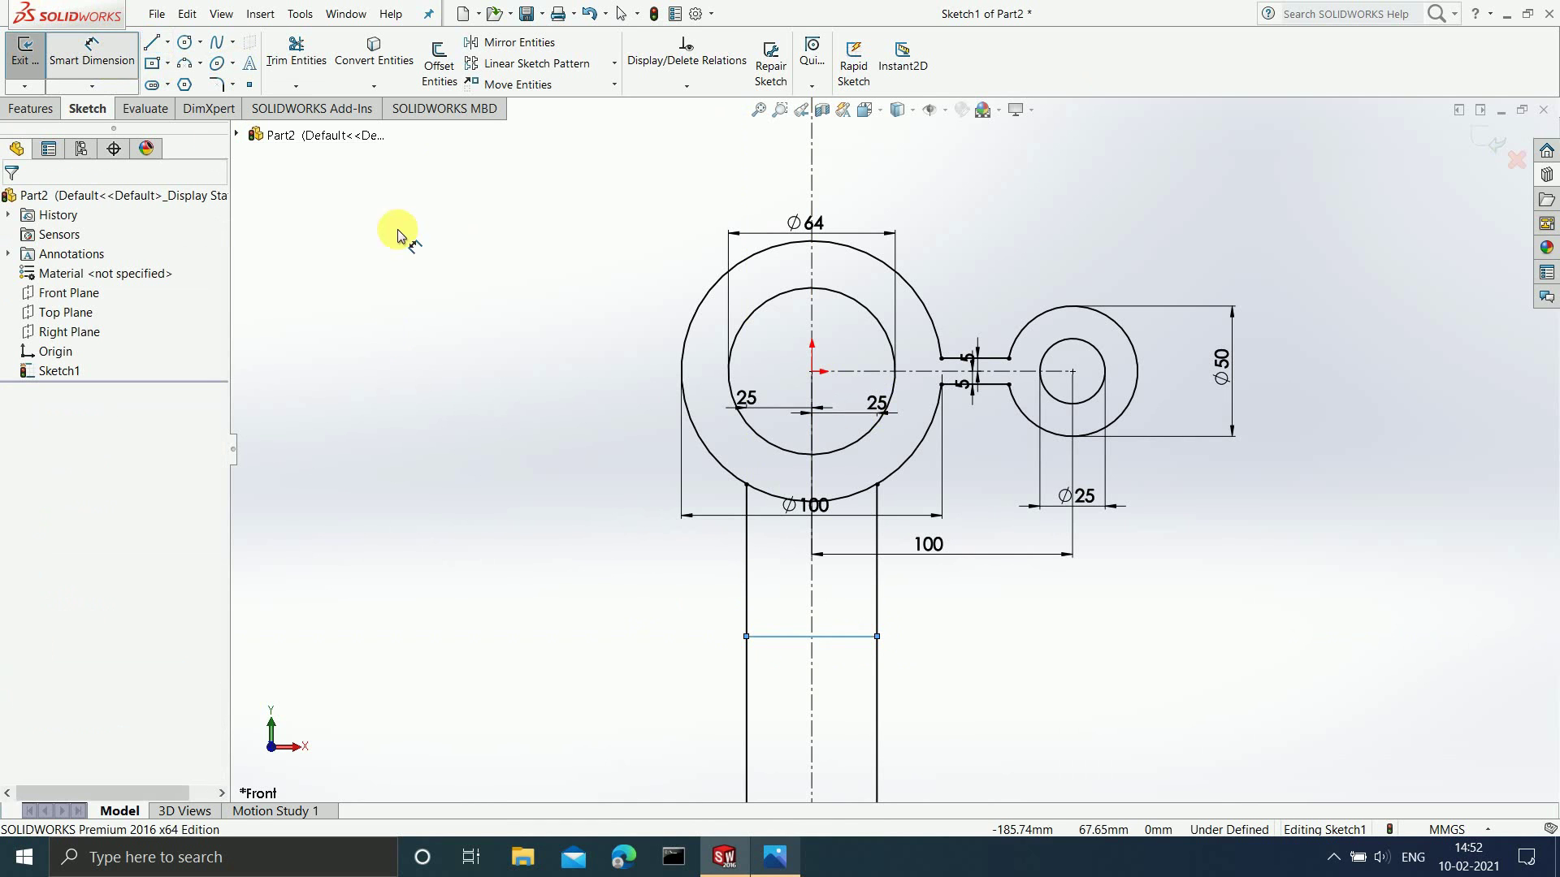
click(811, 372)
click(788, 636)
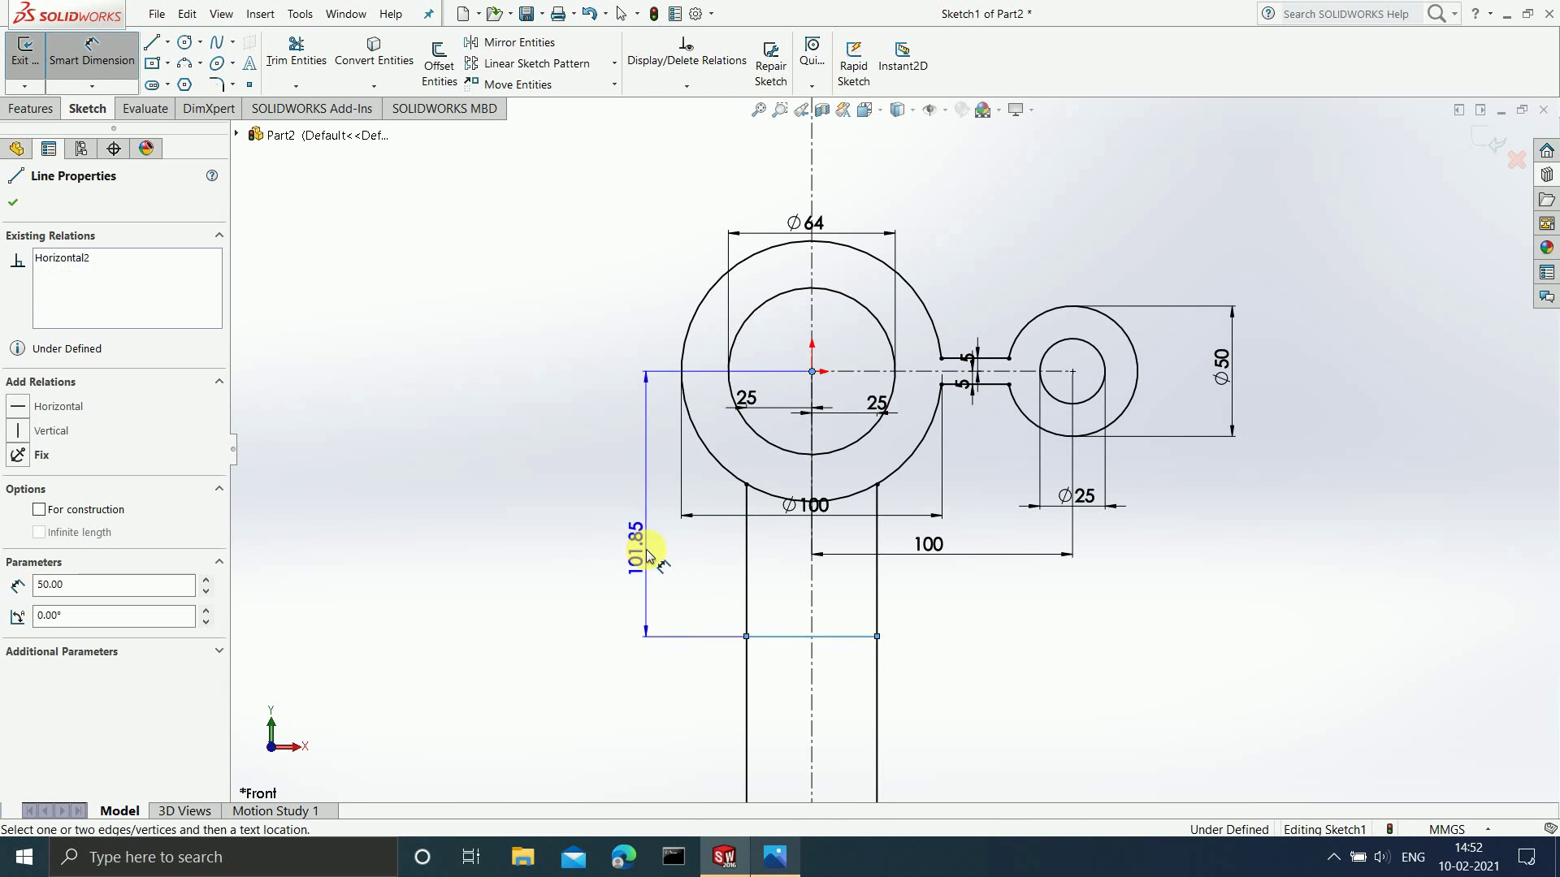
click(546, 515)
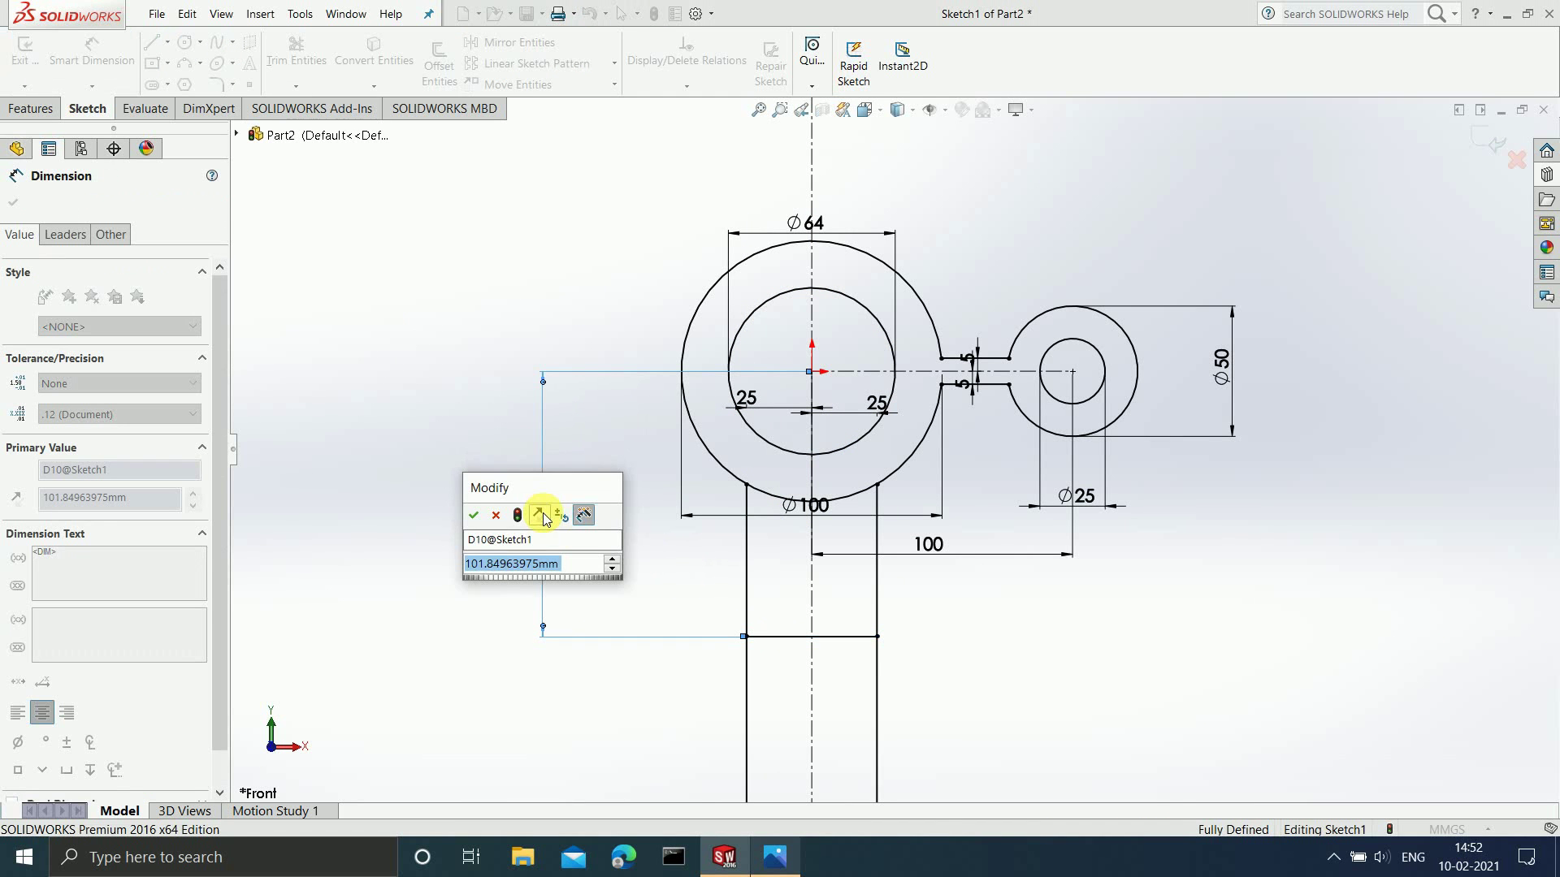
text(75)
key(Return)
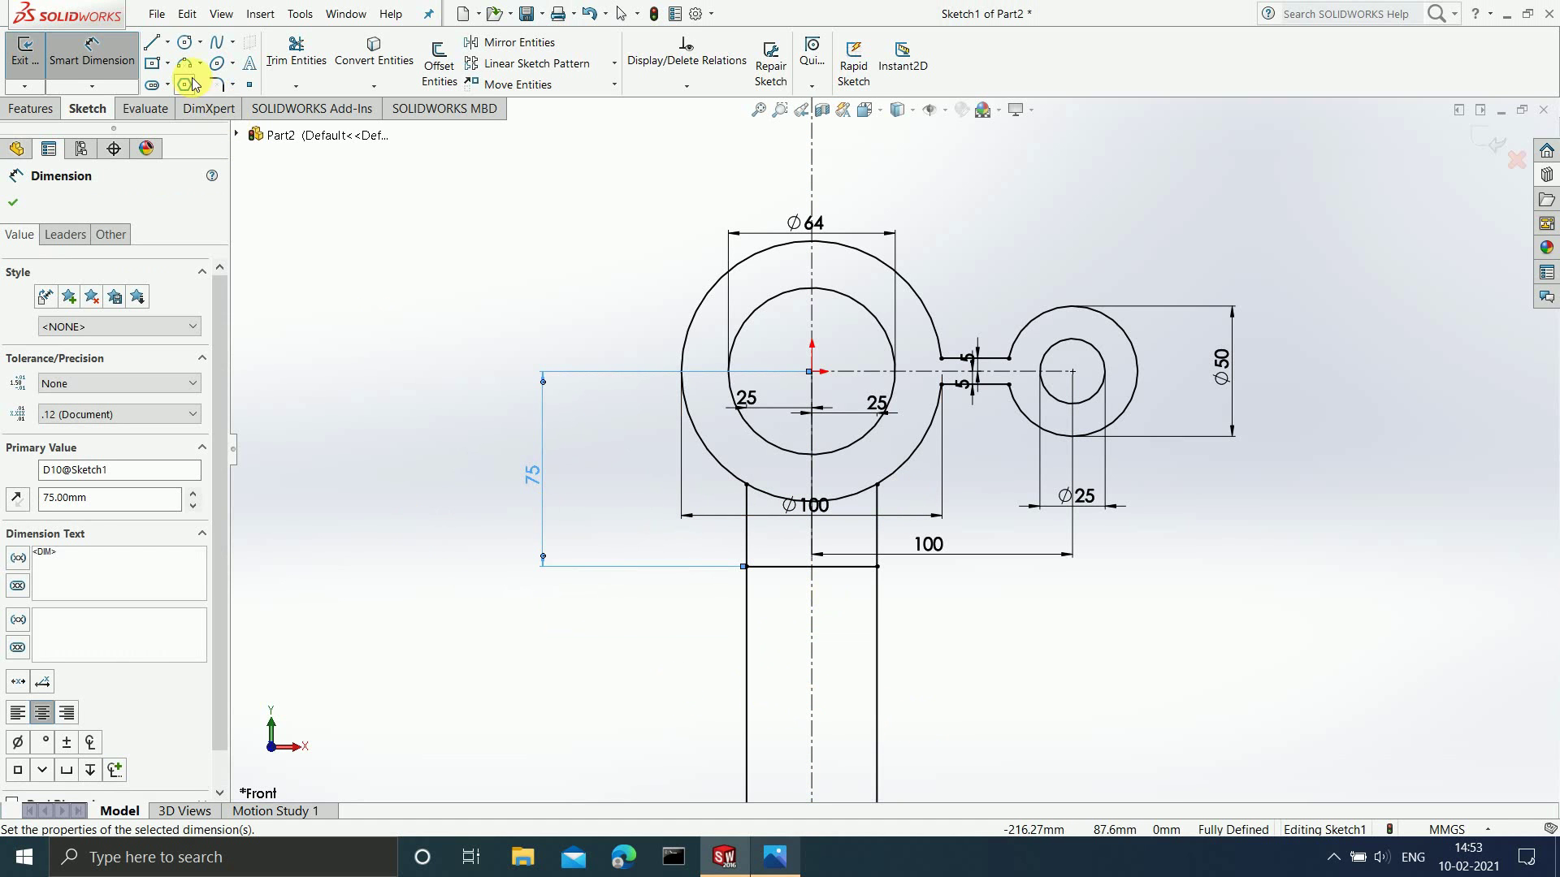
Trim the two vertical lines where they extend below the lug's bottom line.
click(296, 53)
drag(759, 700, 904, 674)
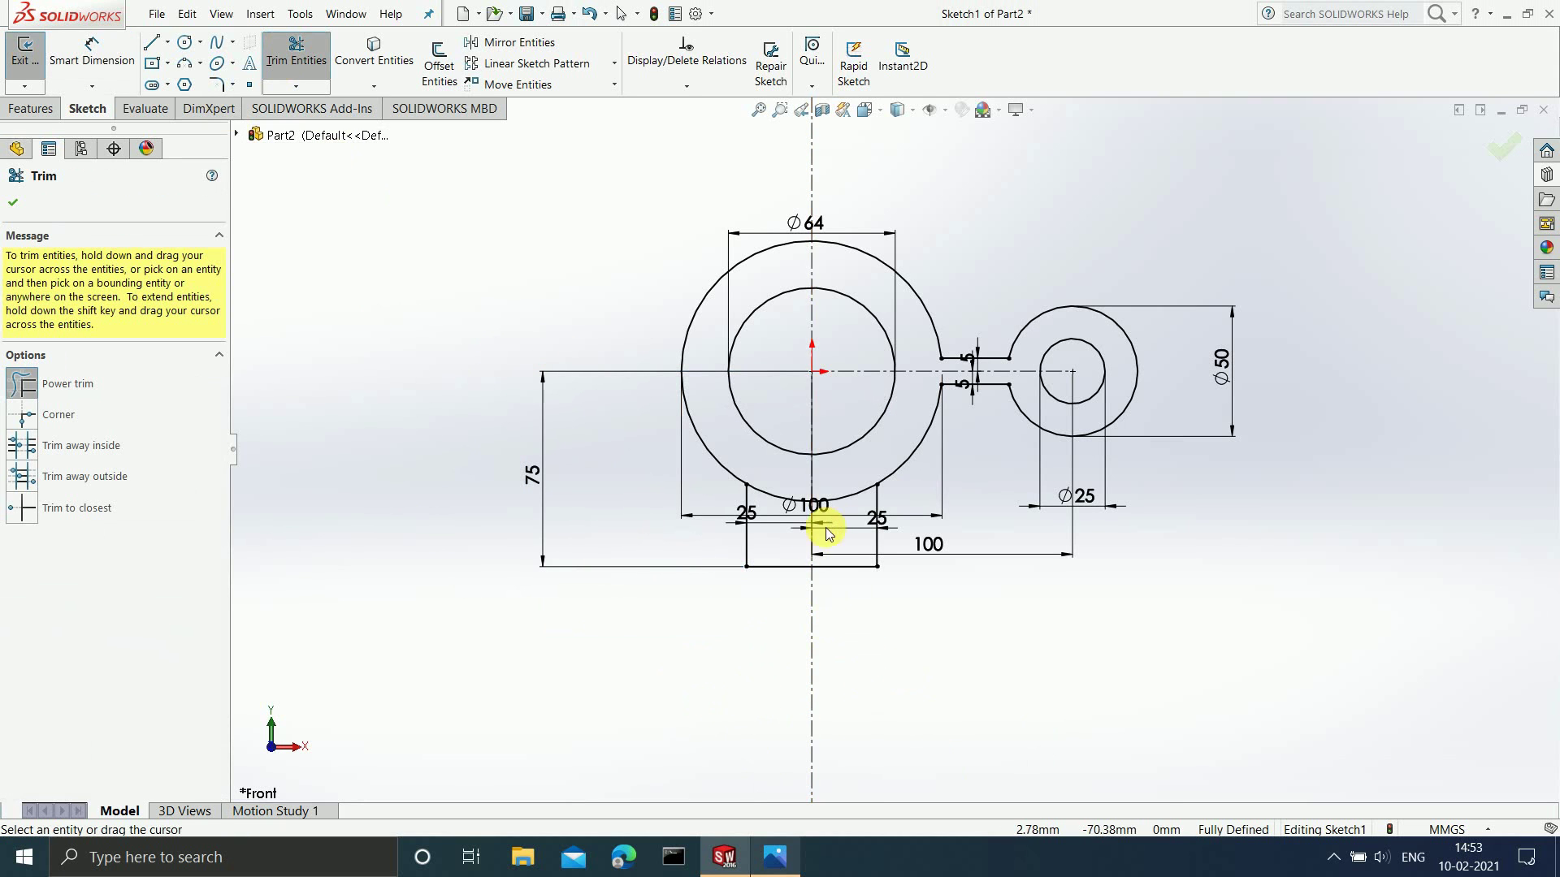
scroll(819, 544, down, 3)
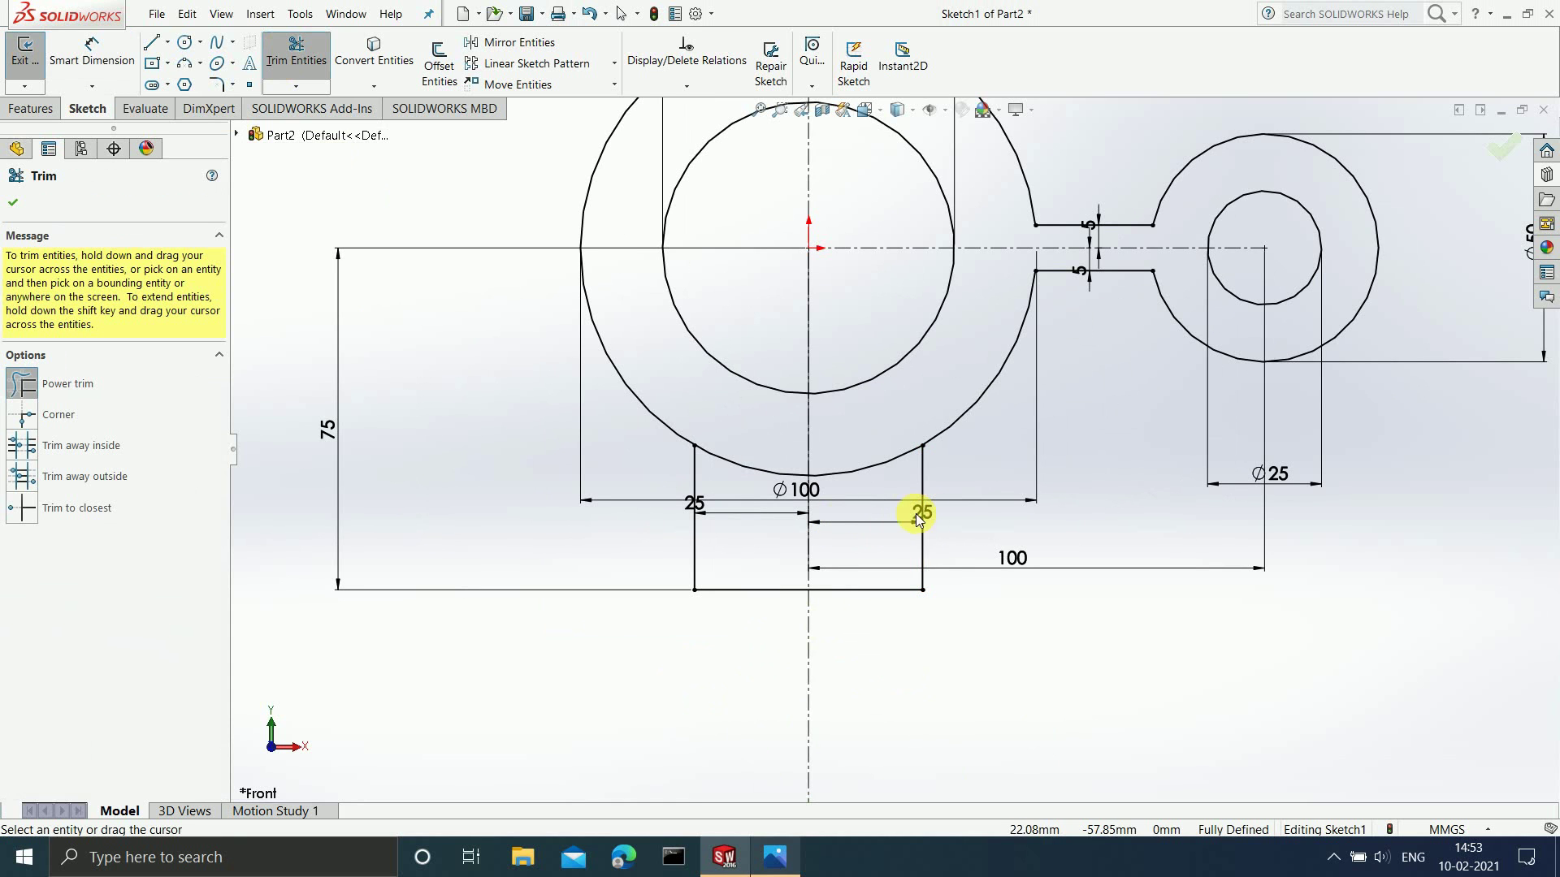
click(14, 203)
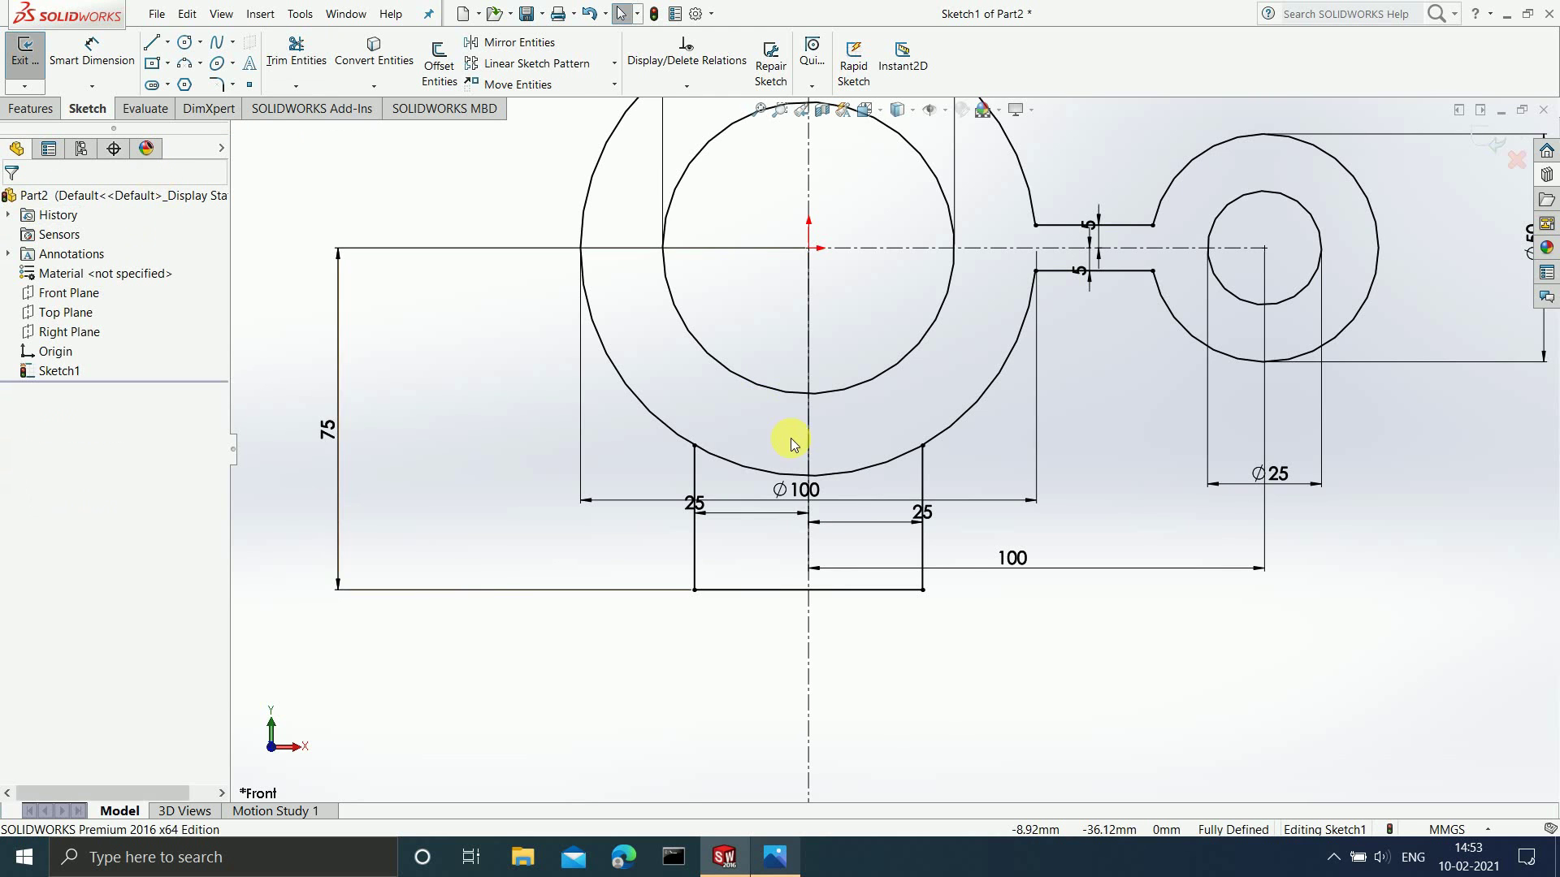
Reposition the two 25 mm dimensions and the 100 mm diameter dimension clear of the geometry, below the lug.
scroll(748, 402, down, 1)
mouse_move(955, 552)
mouse_down()
mouse_move(933, 648)
mouse_move(897, 701)
mouse_up()
mouse_move(687, 525)
mouse_down()
mouse_move(755, 599)
mouse_move(764, 722)
mouse_up()
drag(811, 512, 824, 771)
scroll(891, 411, up, 5)
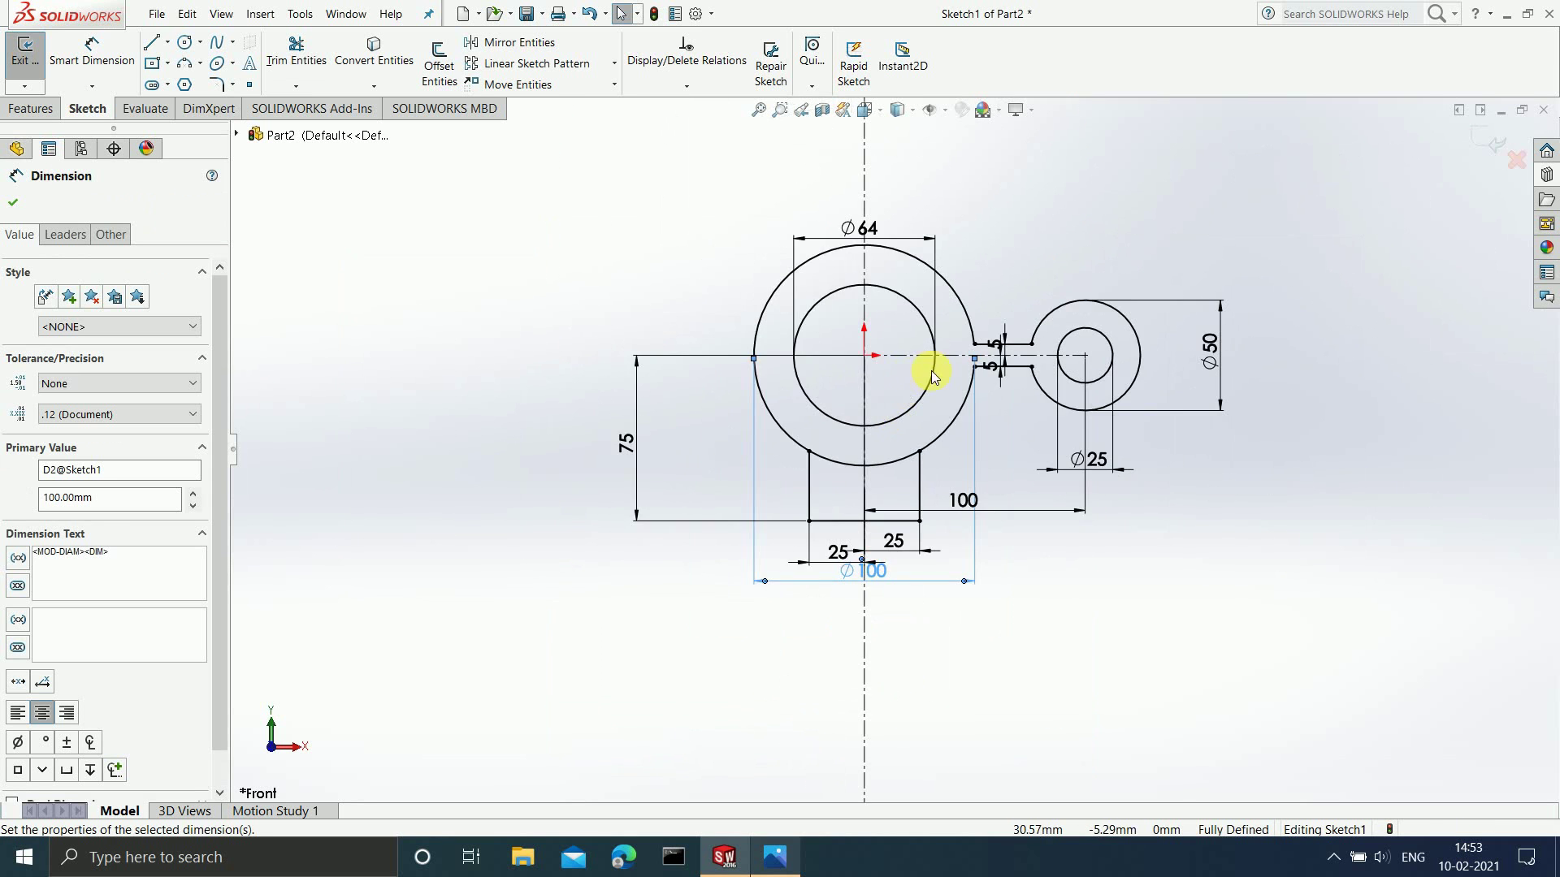
scroll(913, 373, down, 3)
scroll(1050, 480, up, 1)
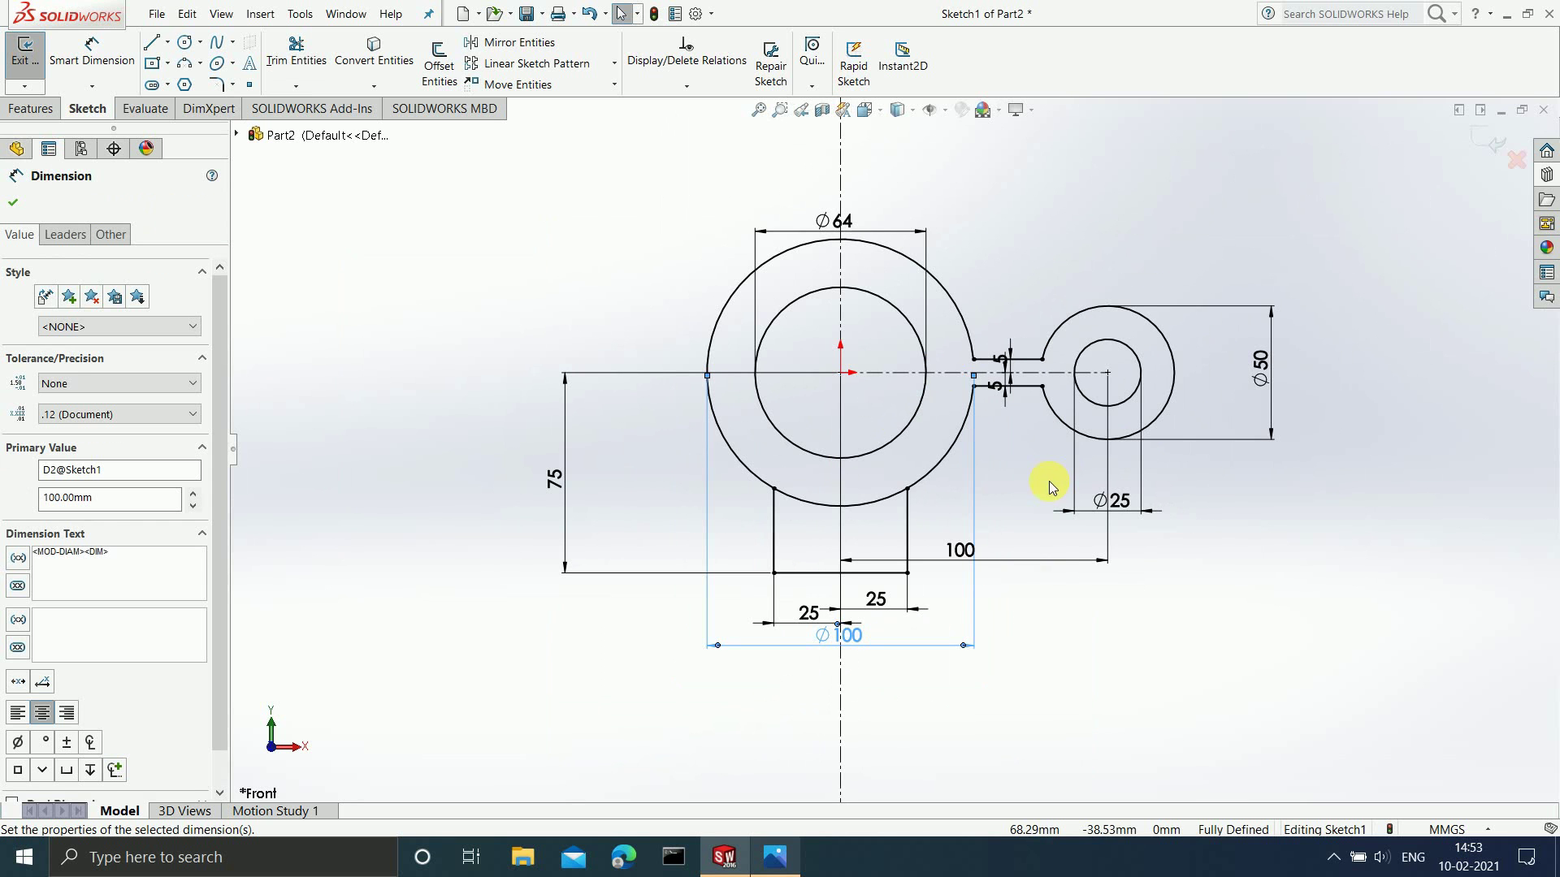
Check the slot in the reference drawing and offset the vertical centerline 5 mm to both sides with dimensions.
click(788, 855)
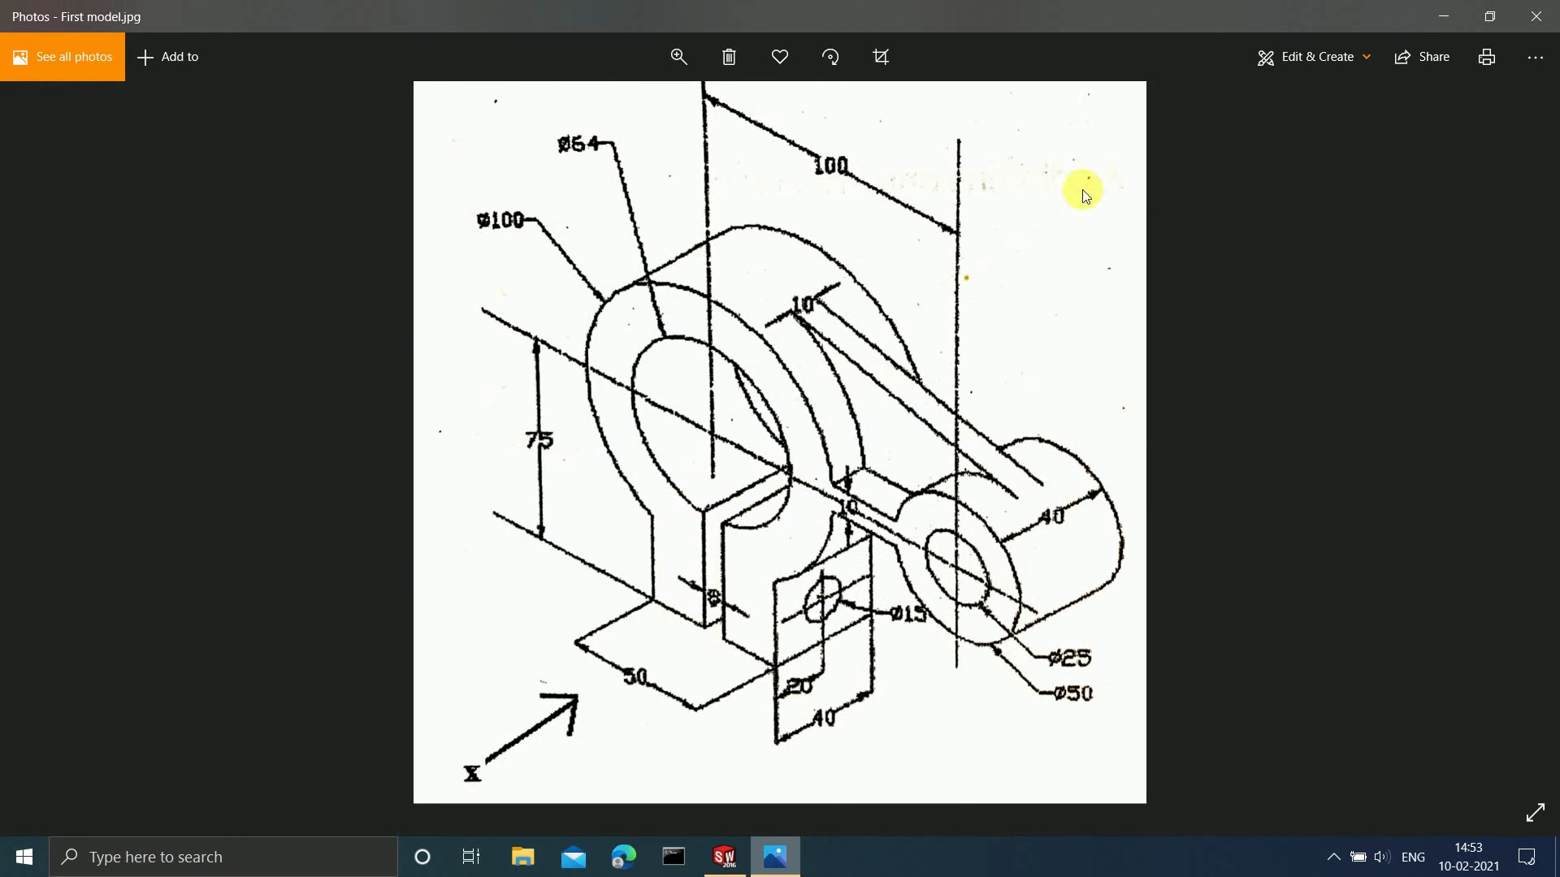
click(1437, 20)
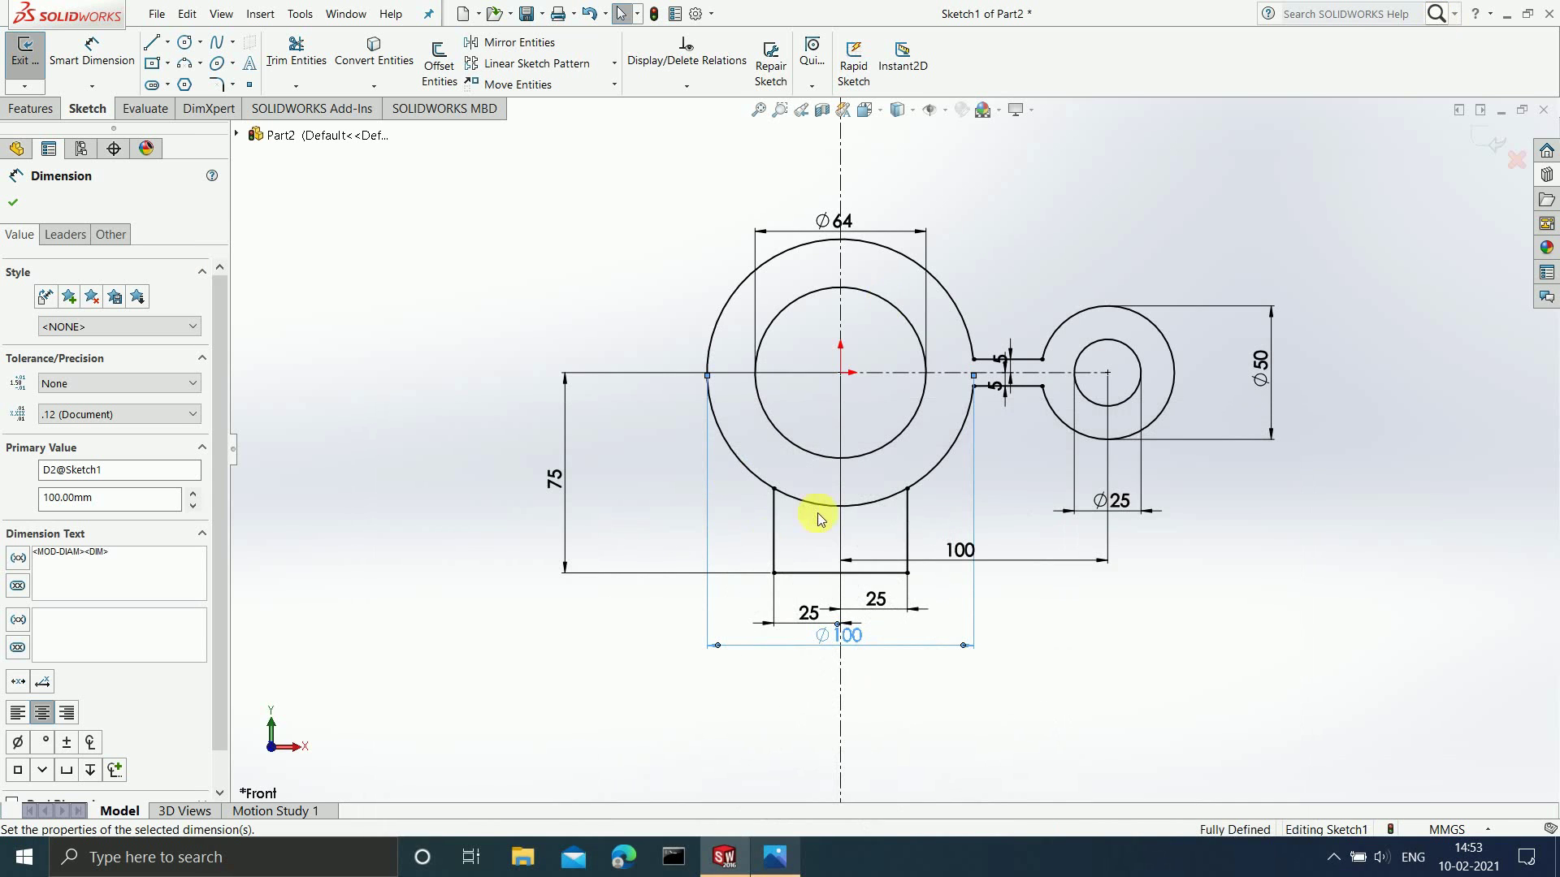
click(841, 318)
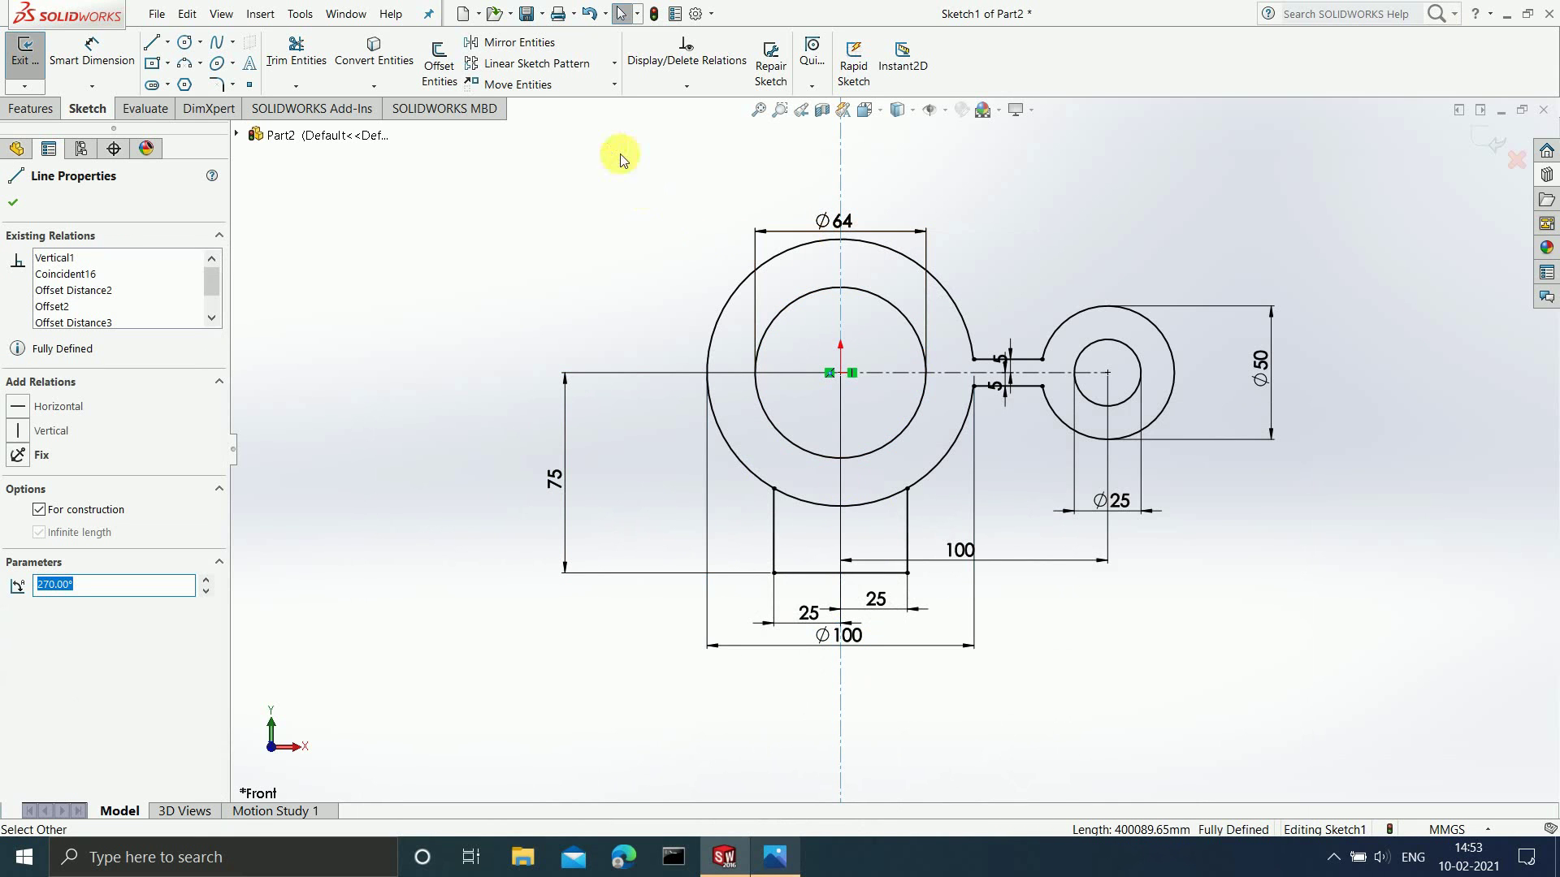
click(440, 74)
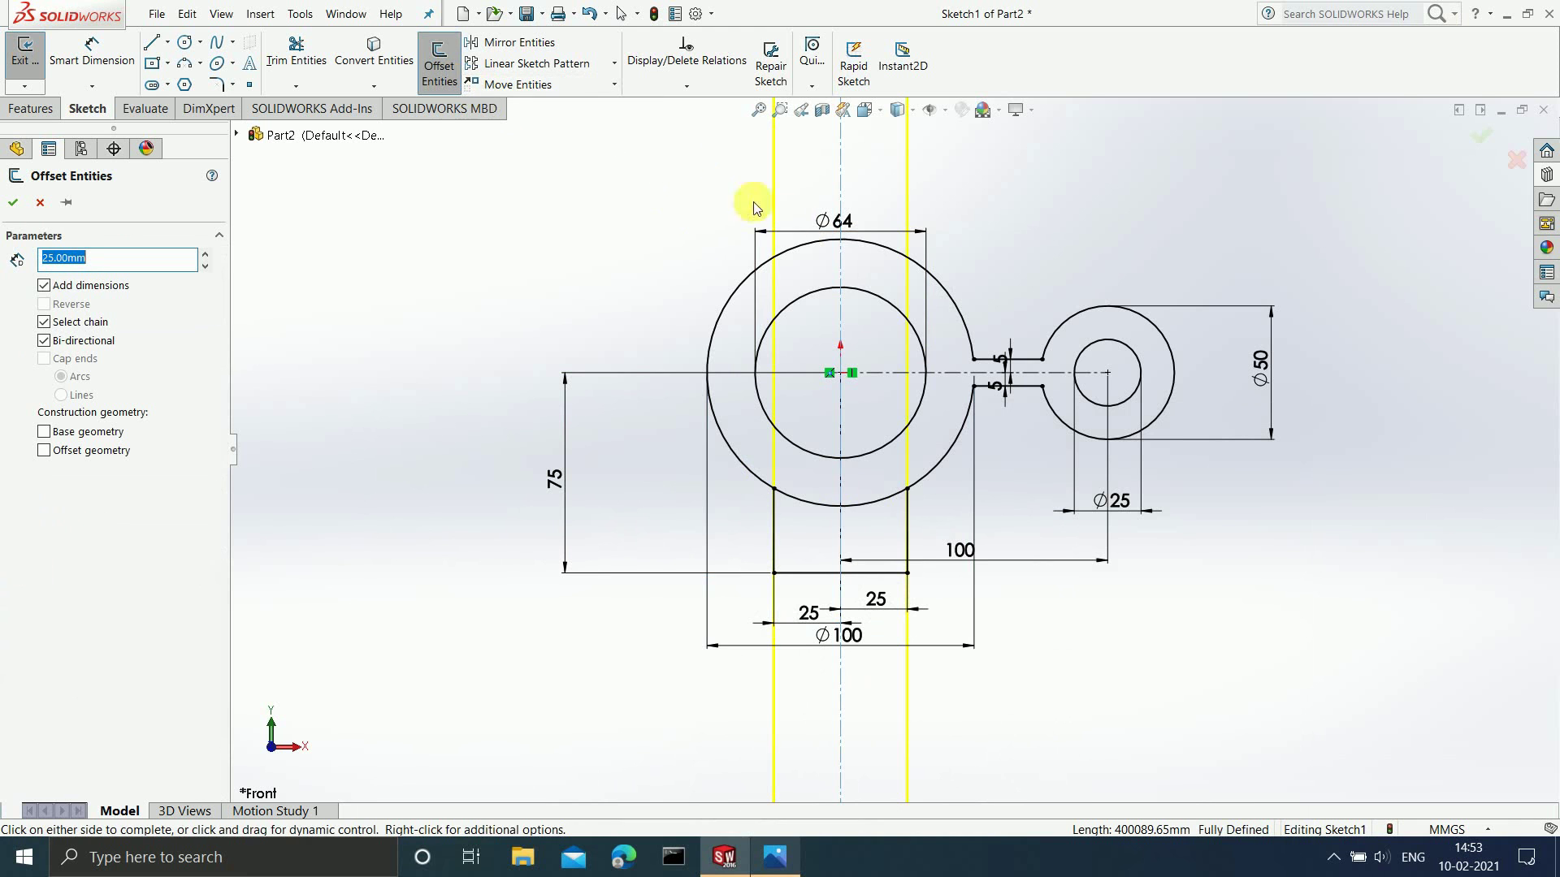
click(774, 857)
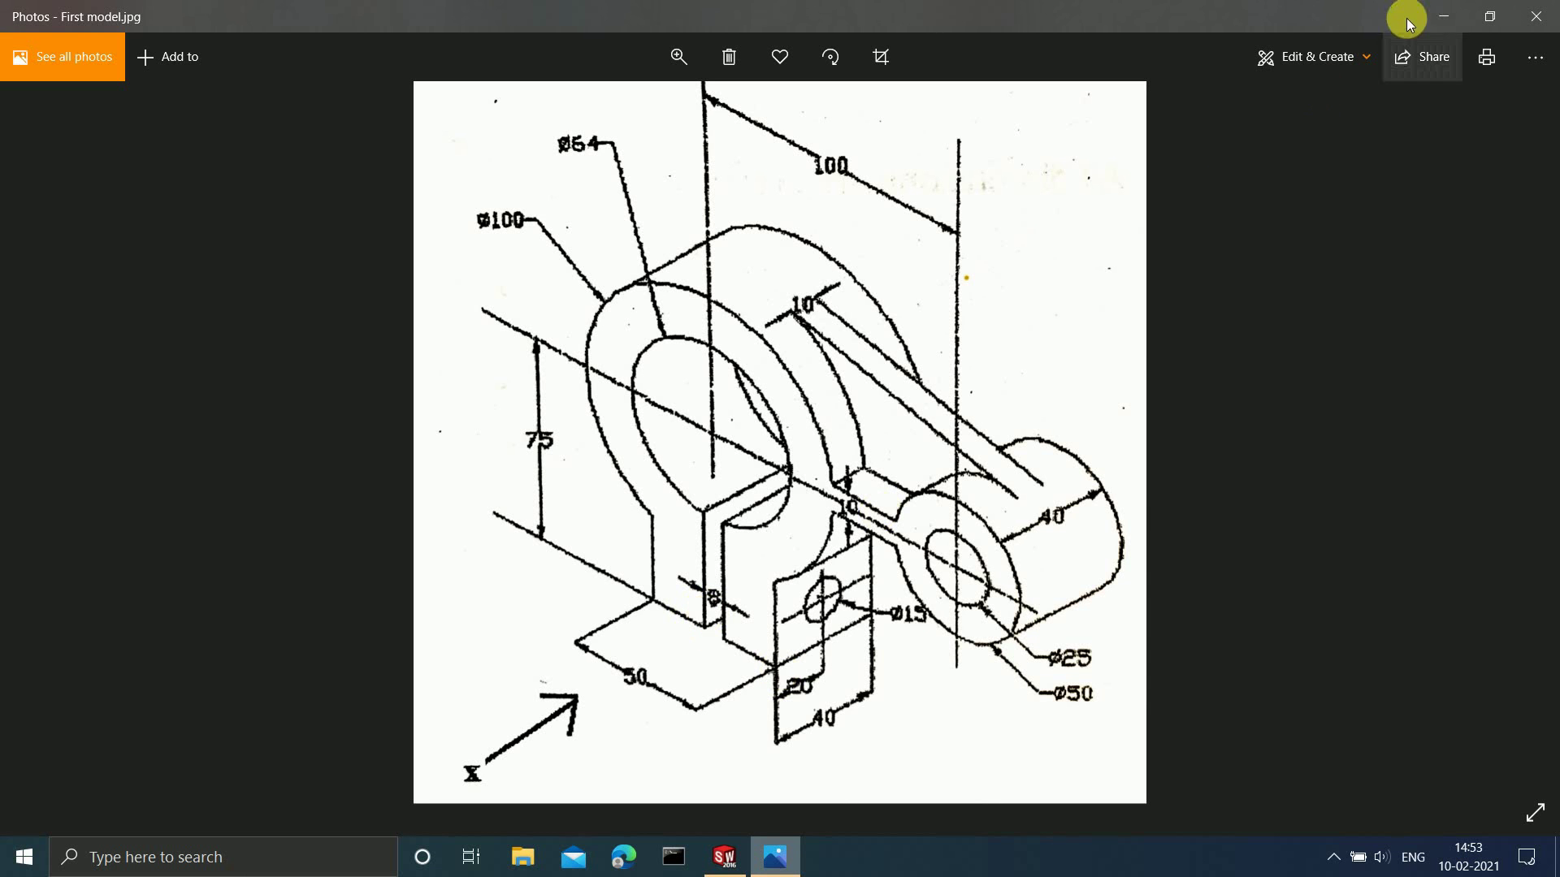
click(1444, 17)
double_click(43, 258)
key(Return)
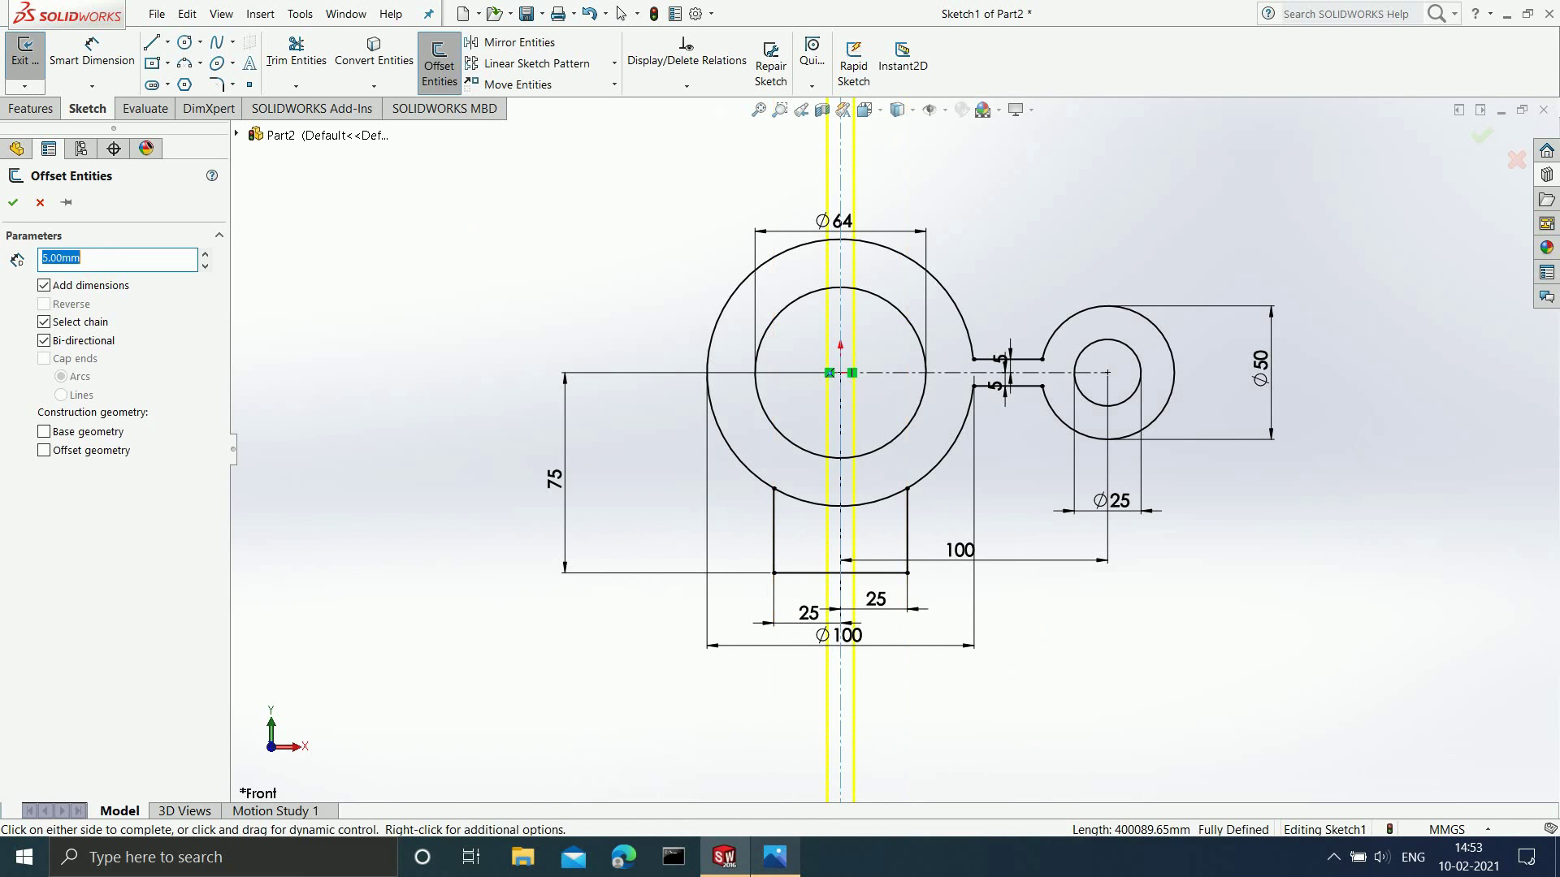
click(7, 201)
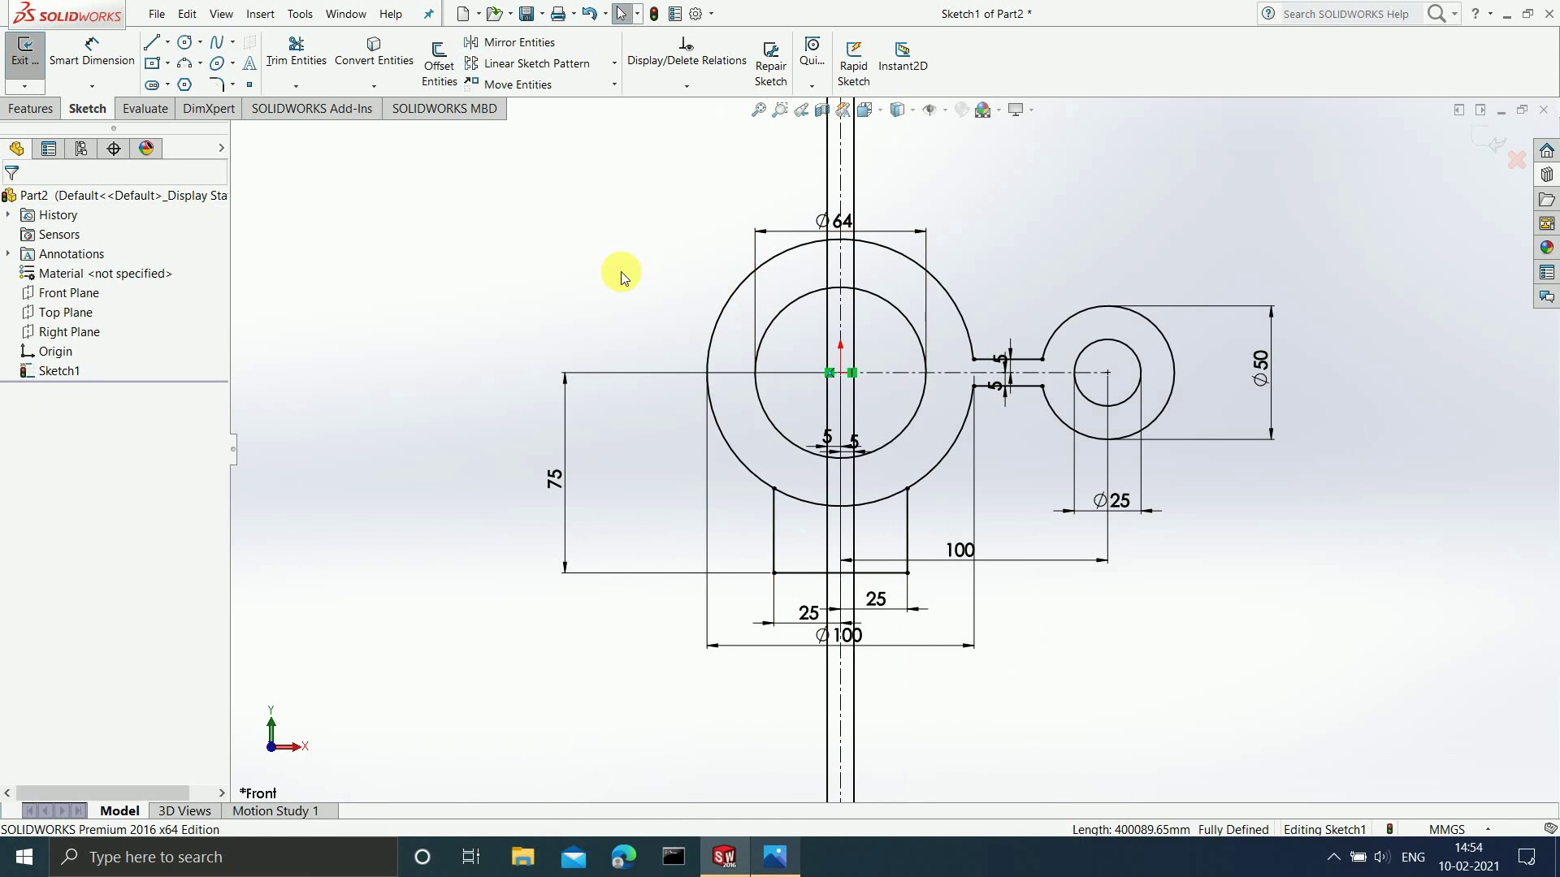
Trim the two offset slot lines where they run above and inside the 64 mm inner circle.
click(295, 63)
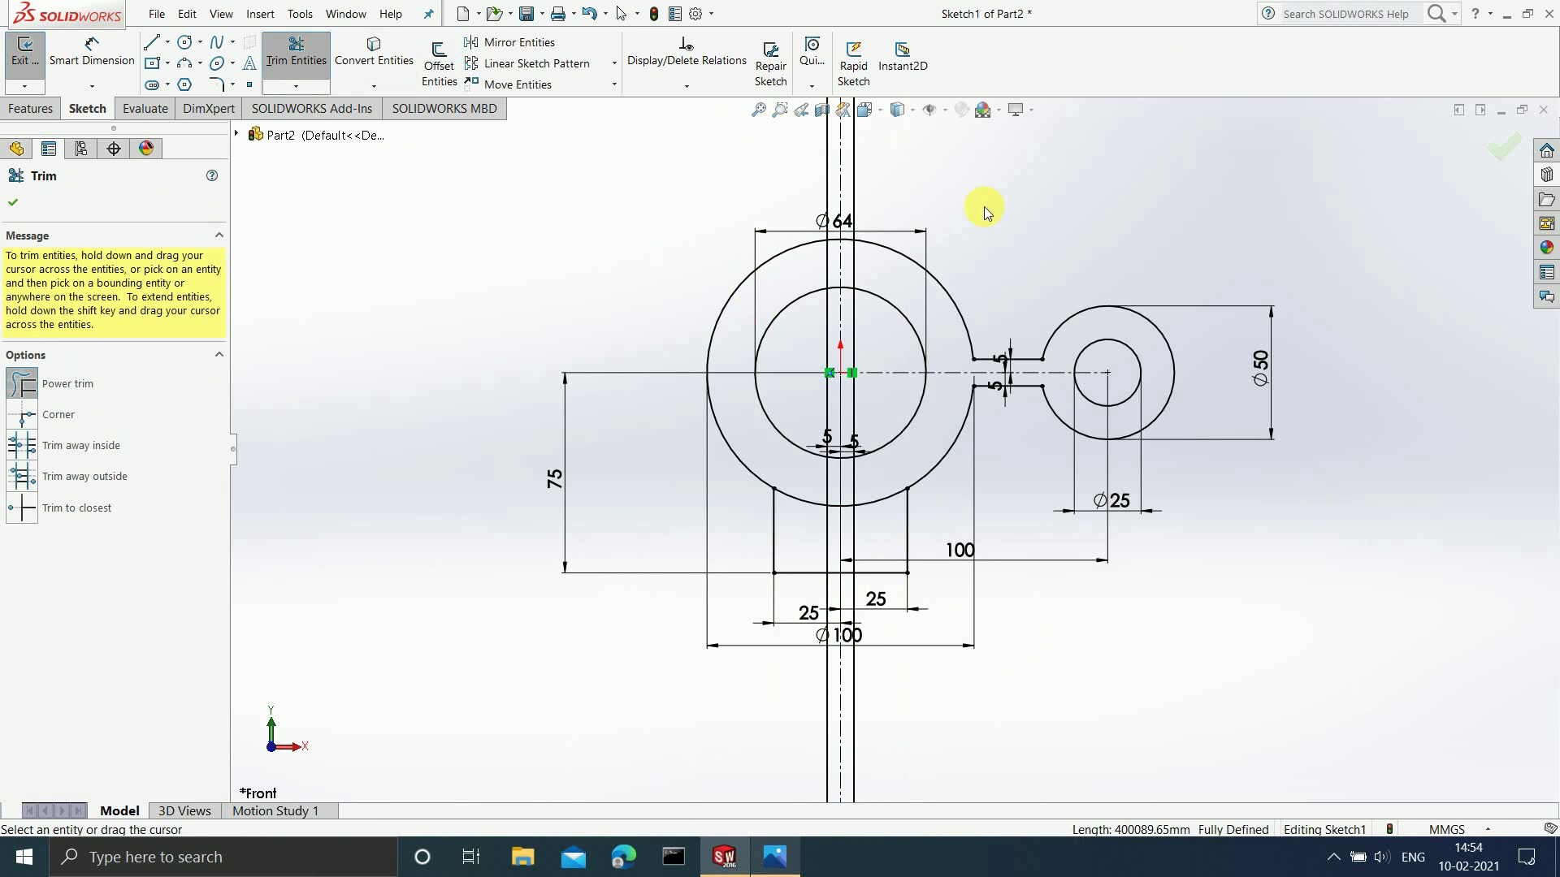
scroll(934, 207, down, 2)
mouse_move(856, 211)
mouse_down()
mouse_move(771, 230)
mouse_move(805, 209)
mouse_up()
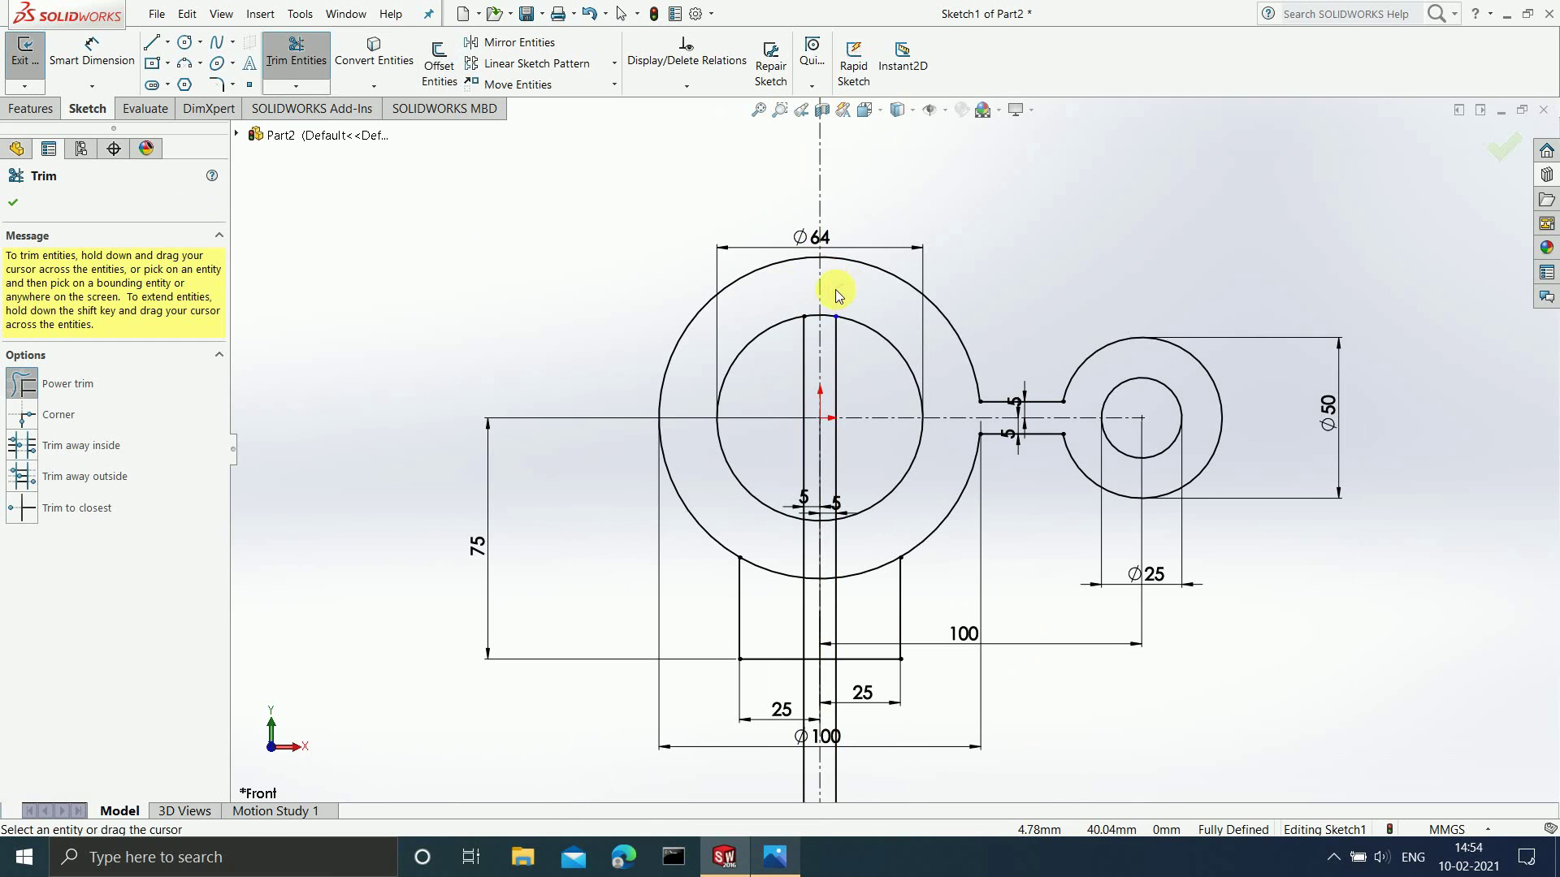
drag(801, 372, 807, 366)
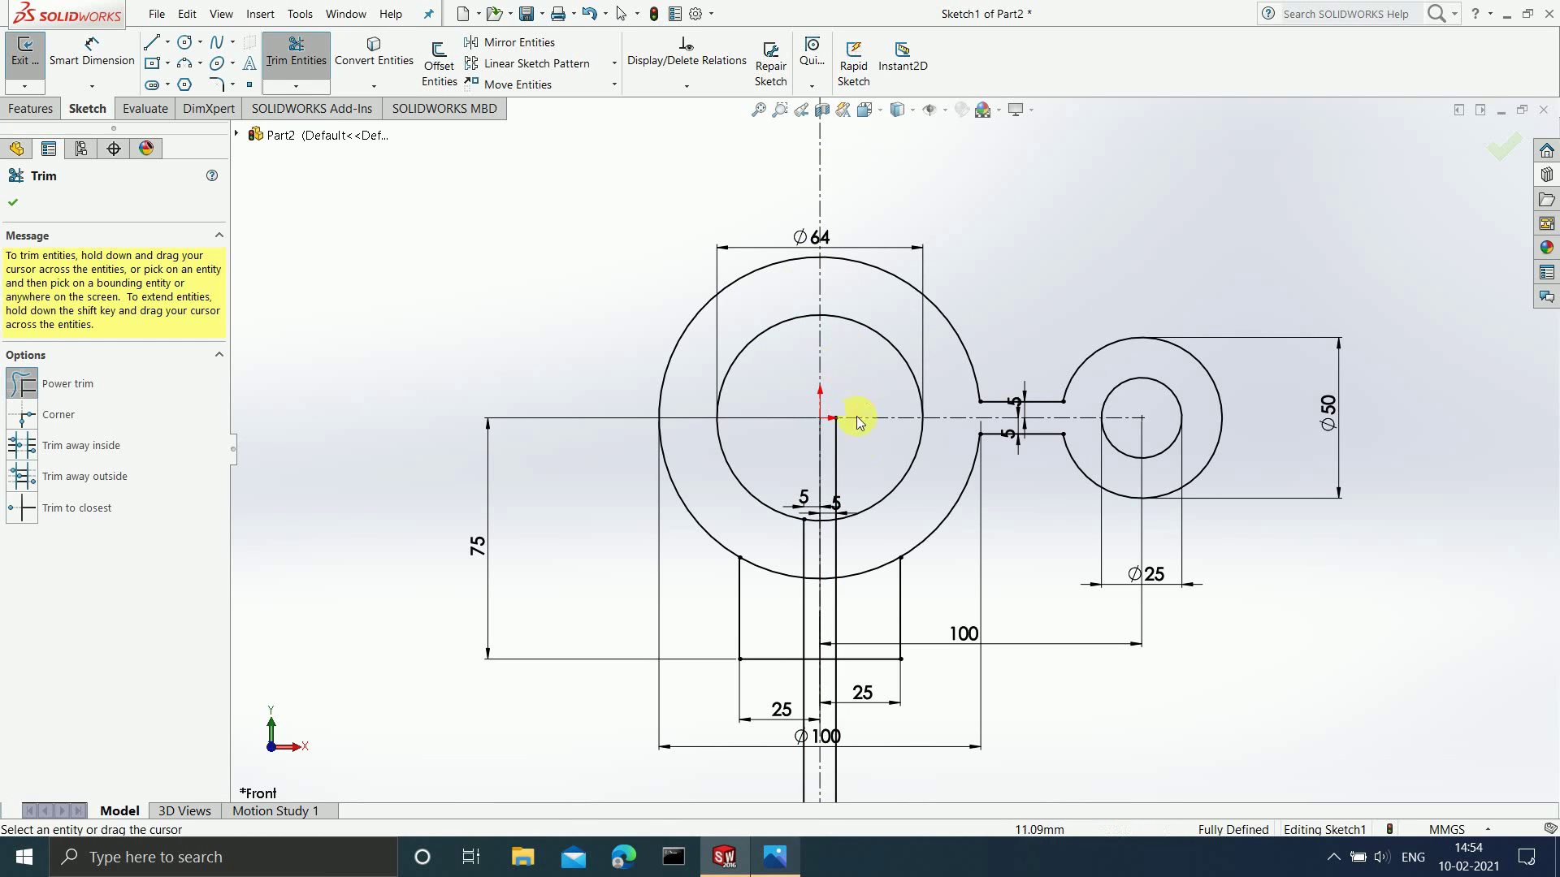
drag(844, 451, 829, 461)
Trim the arcs of both large circles between the slot lines and the outer circle's arcs across the lug.
scroll(861, 658, down, 5)
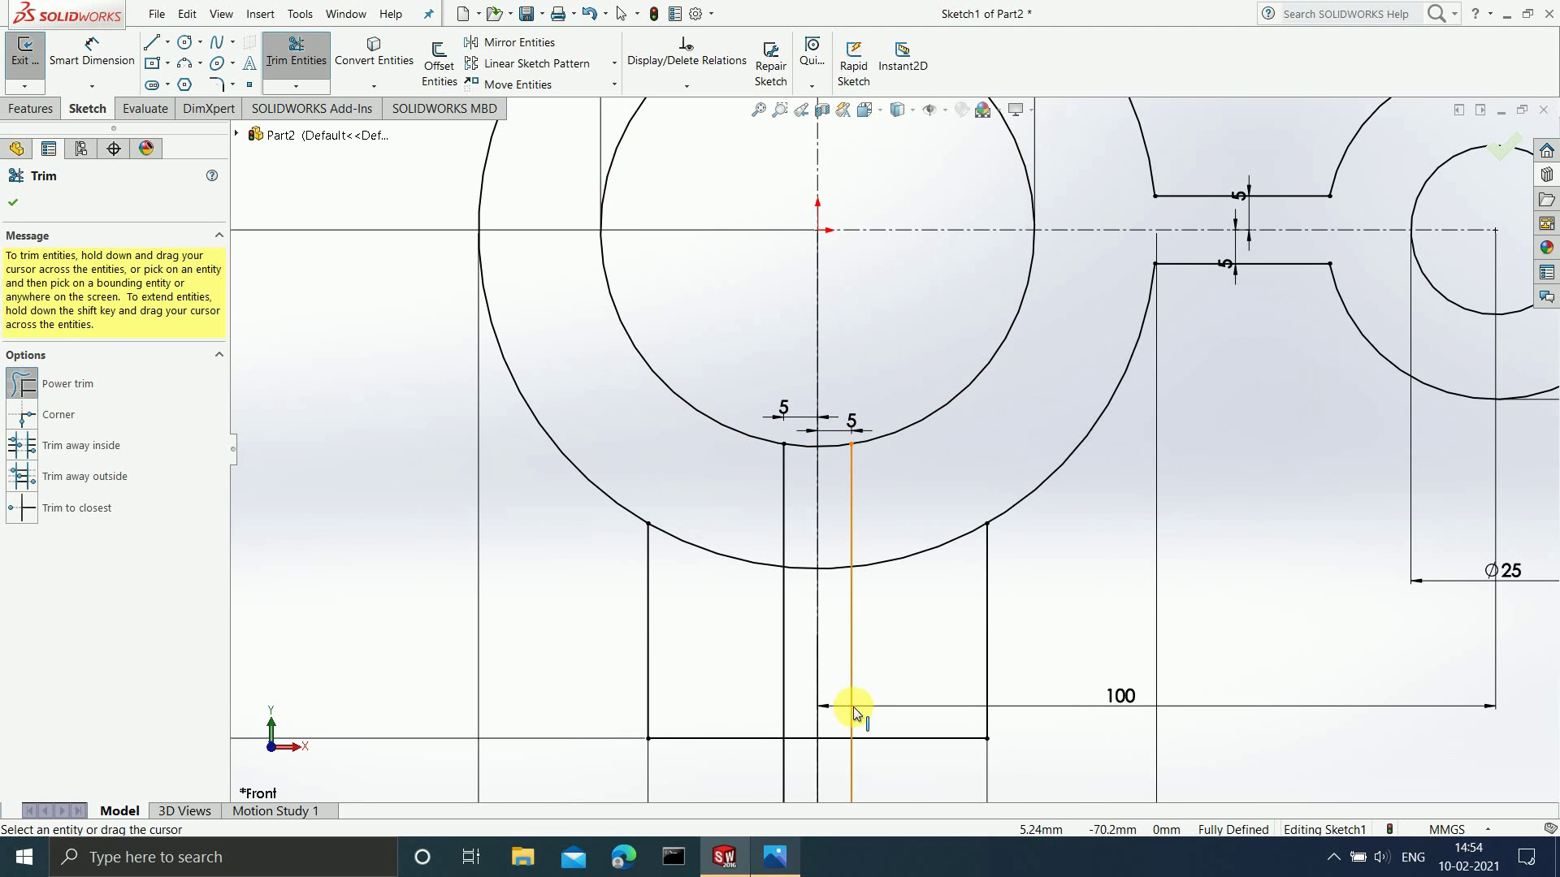
mouse_move(833, 597)
mouse_down()
mouse_move(834, 563)
mouse_move(802, 555)
mouse_up()
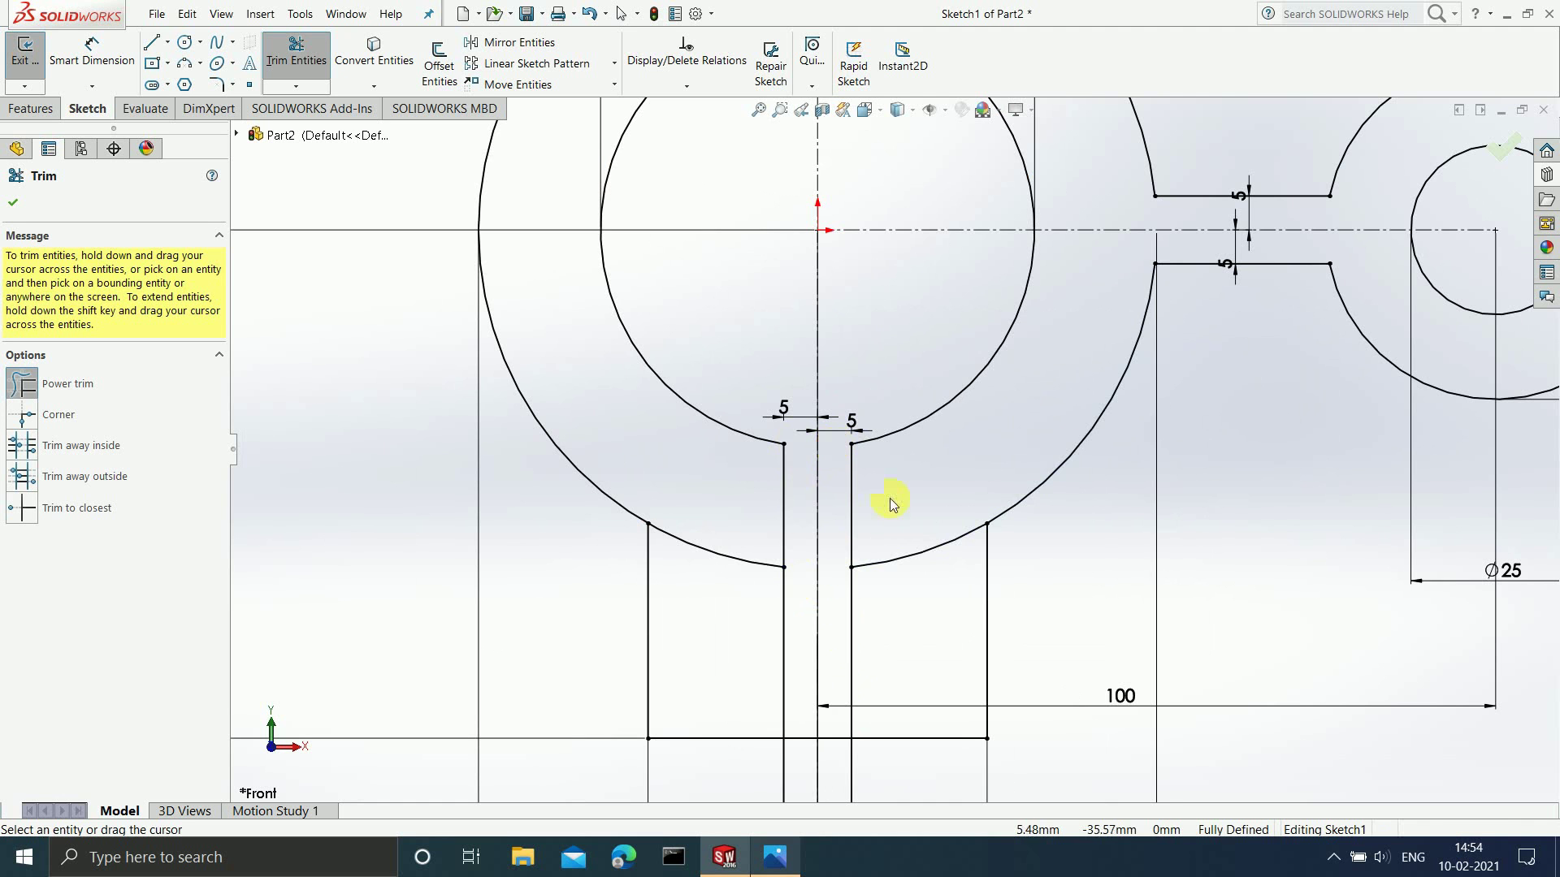
scroll(930, 601, up, 4)
scroll(879, 461, down, 1)
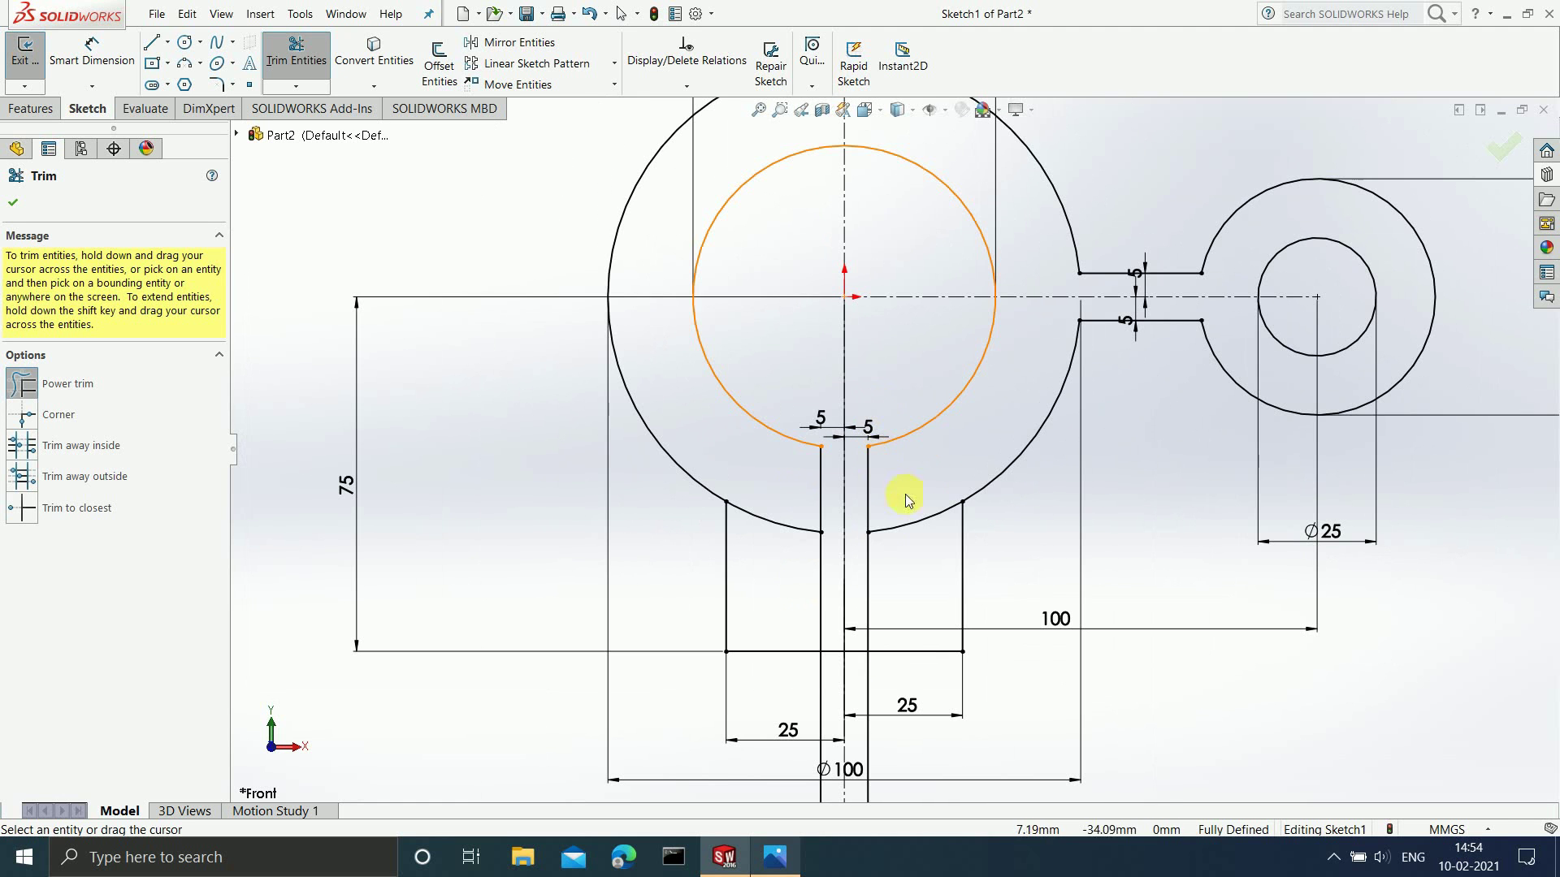
drag(924, 553, 921, 515)
drag(777, 550, 781, 514)
Trim the two slot lines below the lug and the lug's bottom line between them to open the slot.
scroll(894, 480, up, 1)
scroll(1292, 294, down, 3)
scroll(650, 796, up, 2)
scroll(602, 732, up, 2)
scroll(731, 707, down, 2)
mouse_move(754, 723)
mouse_down()
mouse_move(651, 742)
mouse_move(697, 742)
mouse_up()
scroll(805, 393, up, 4)
scroll(858, 452, down, 1)
scroll(858, 452, down, 5)
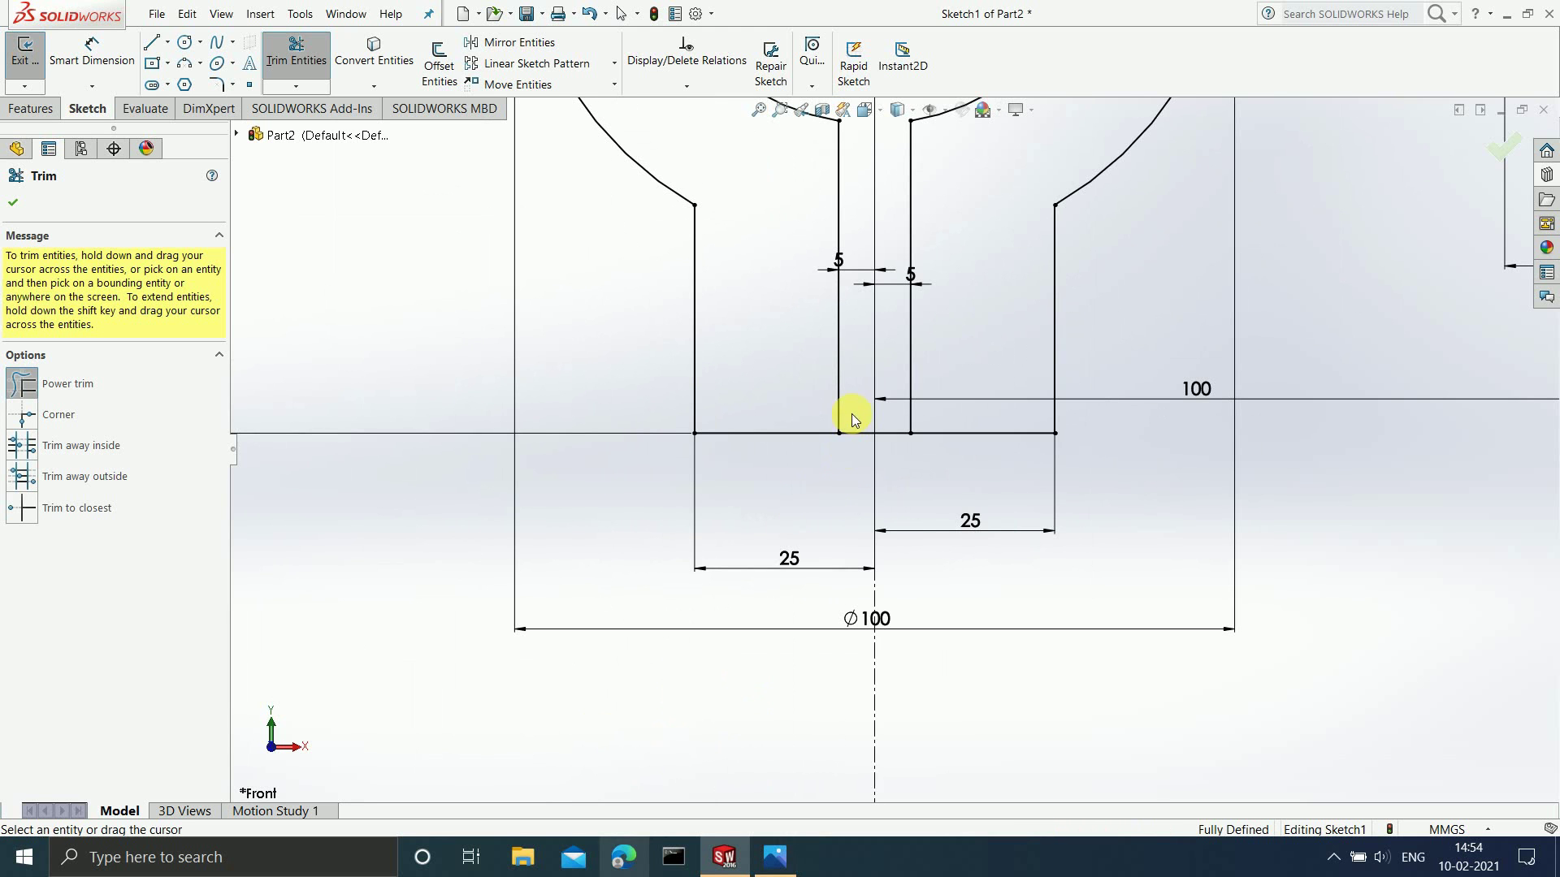
drag(896, 439, 893, 429)
scroll(963, 287, up, 6)
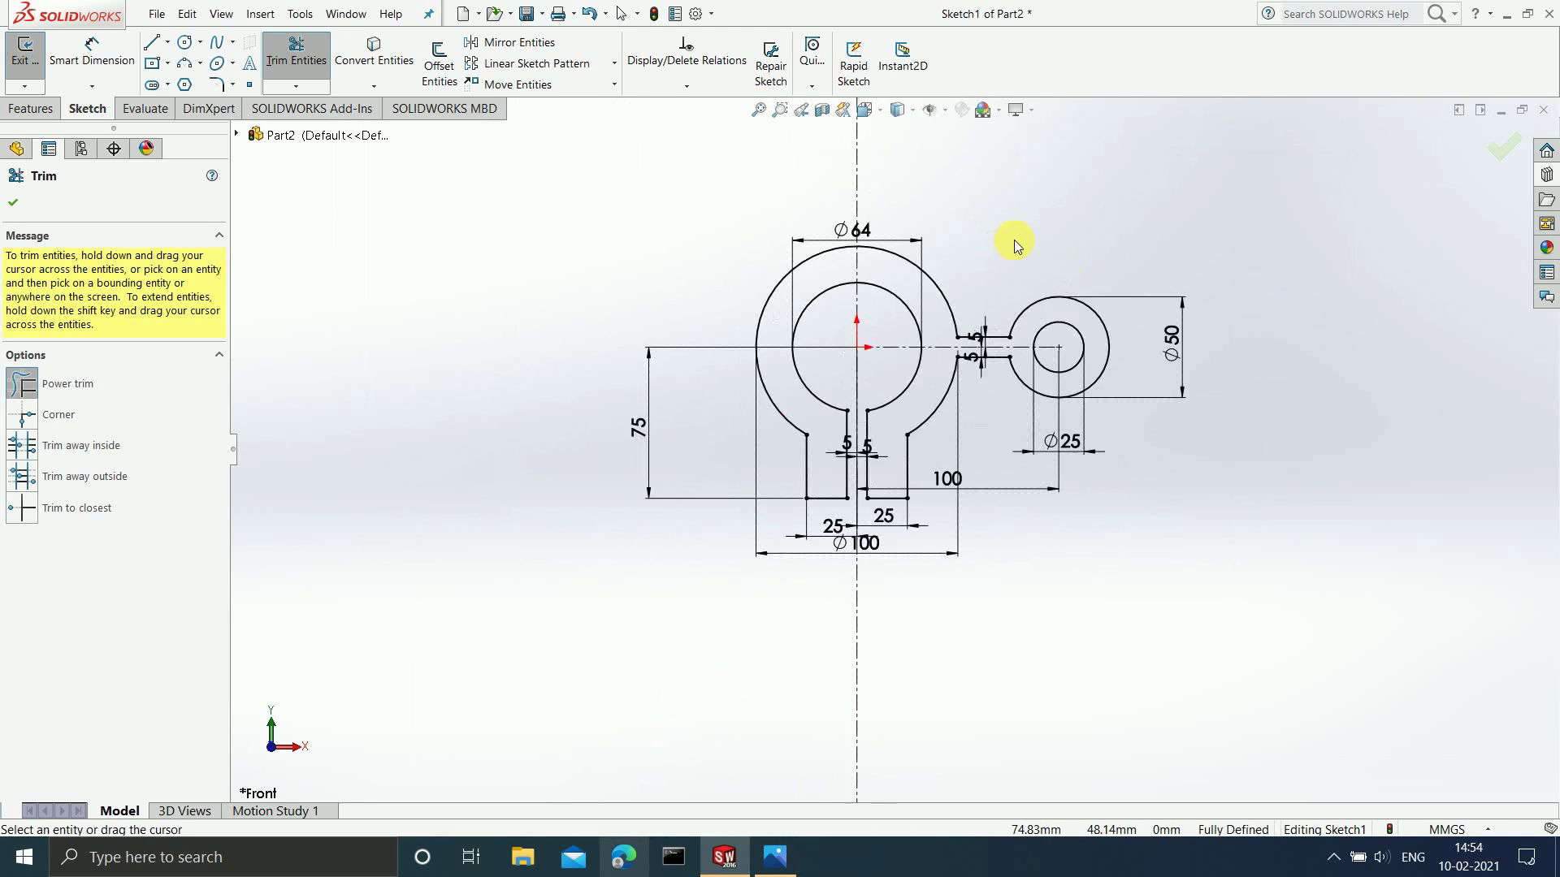
scroll(1024, 236, down, 3)
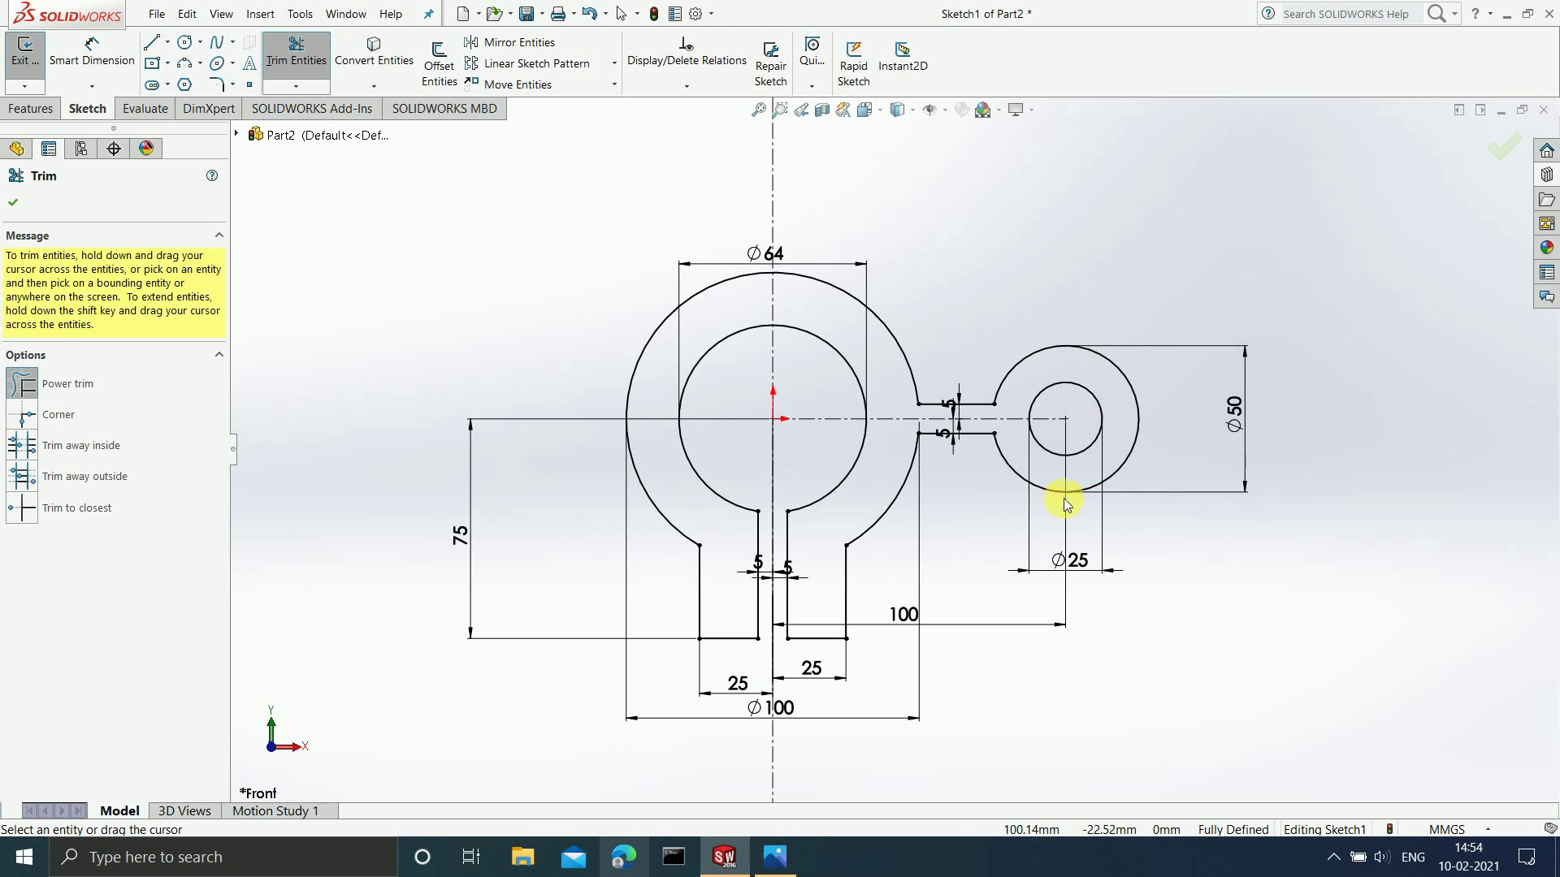
Check the bracket's depth in the reference drawing and close the finished profile sketch.
click(795, 861)
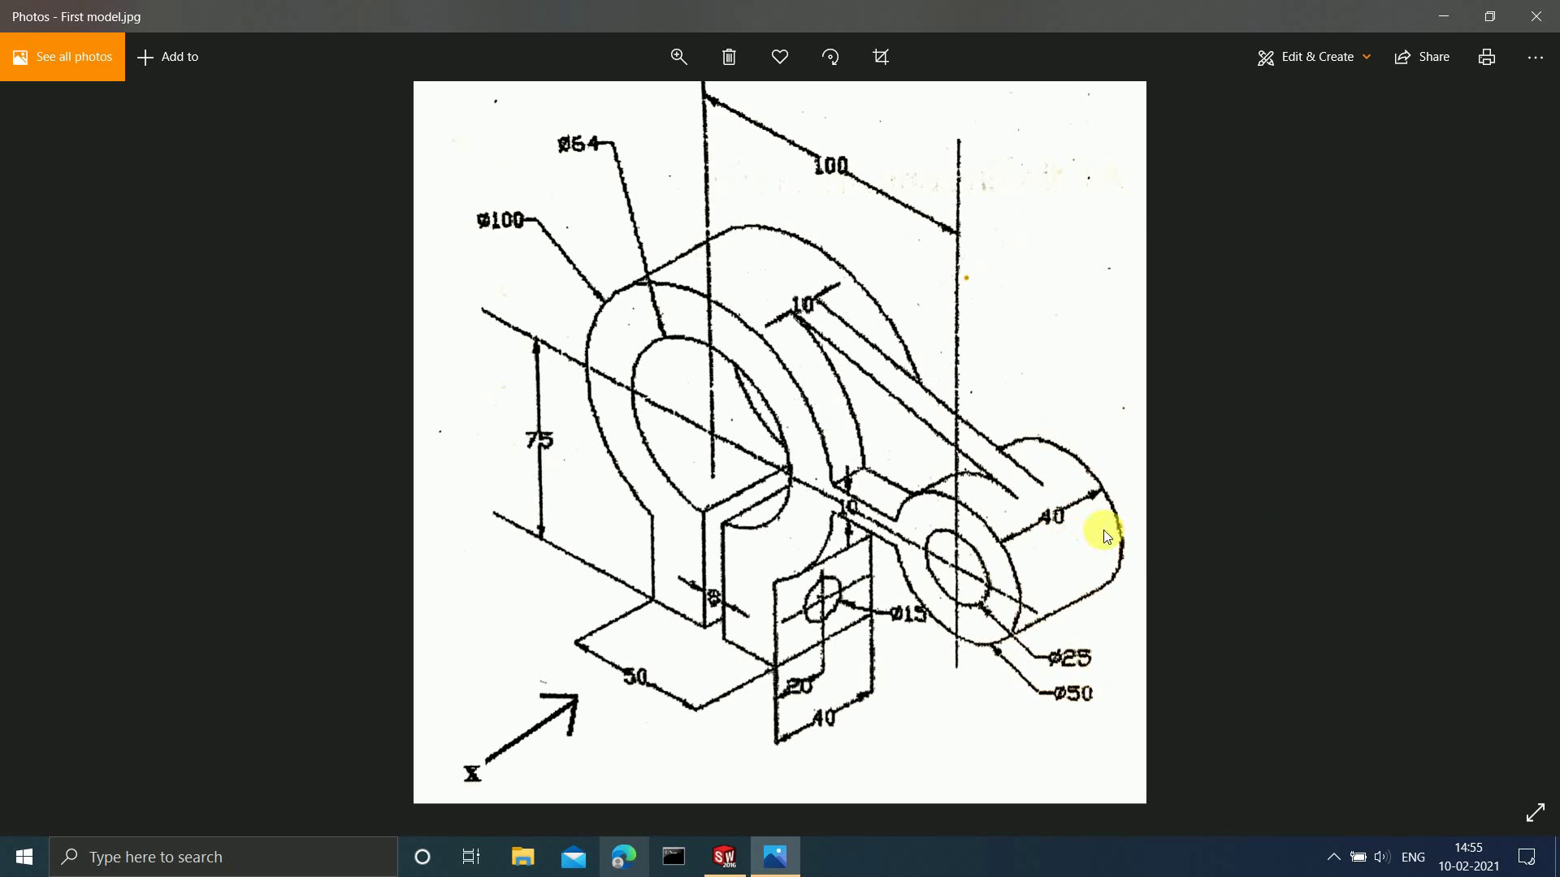
click(1444, 16)
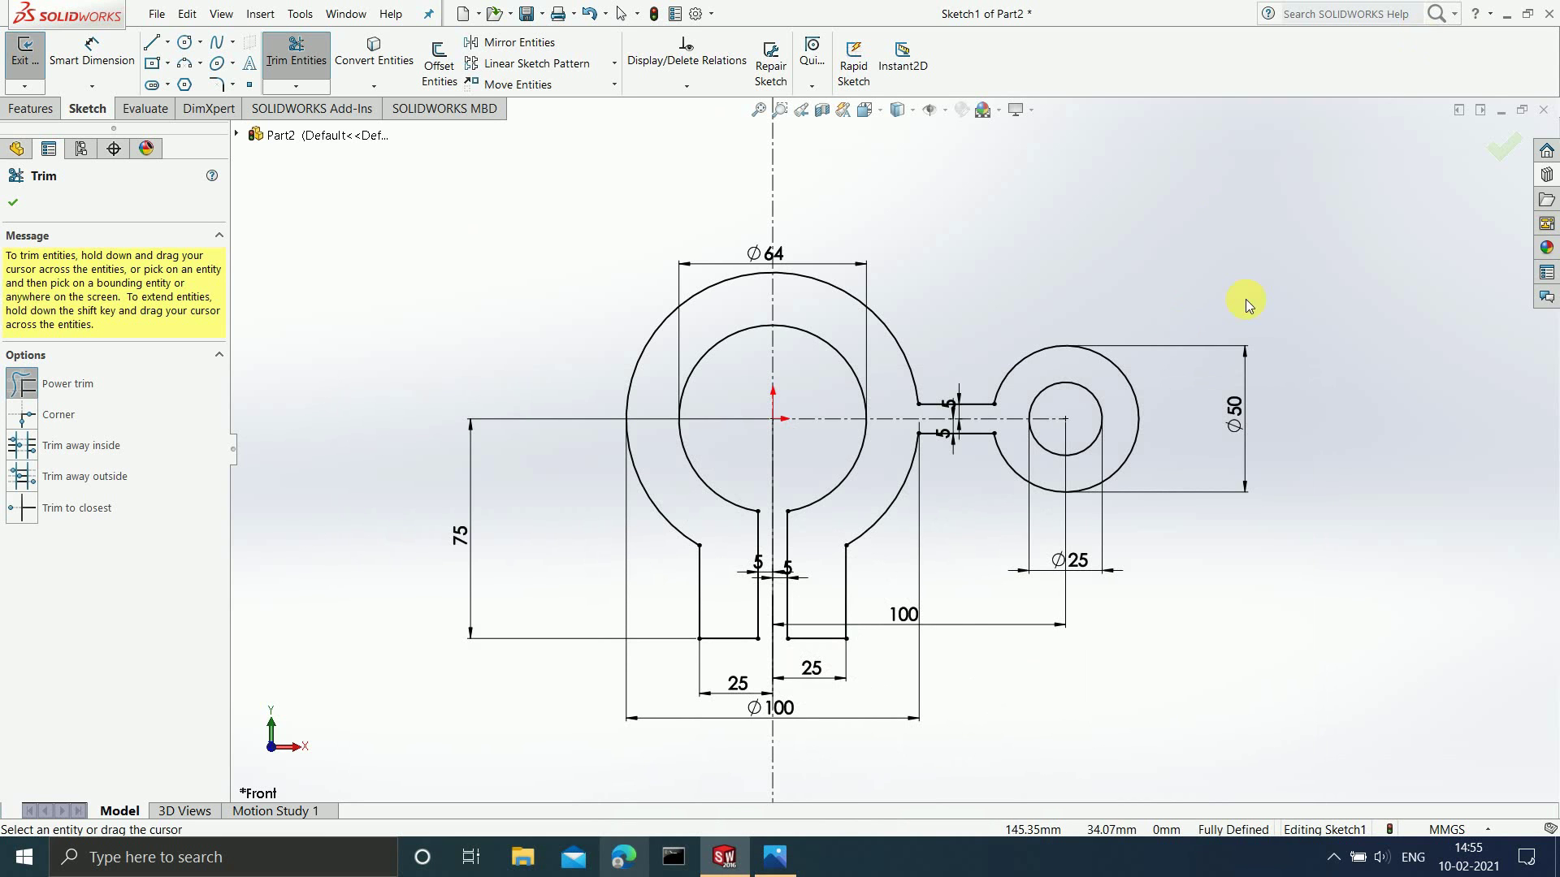
click(1500, 163)
click(1481, 139)
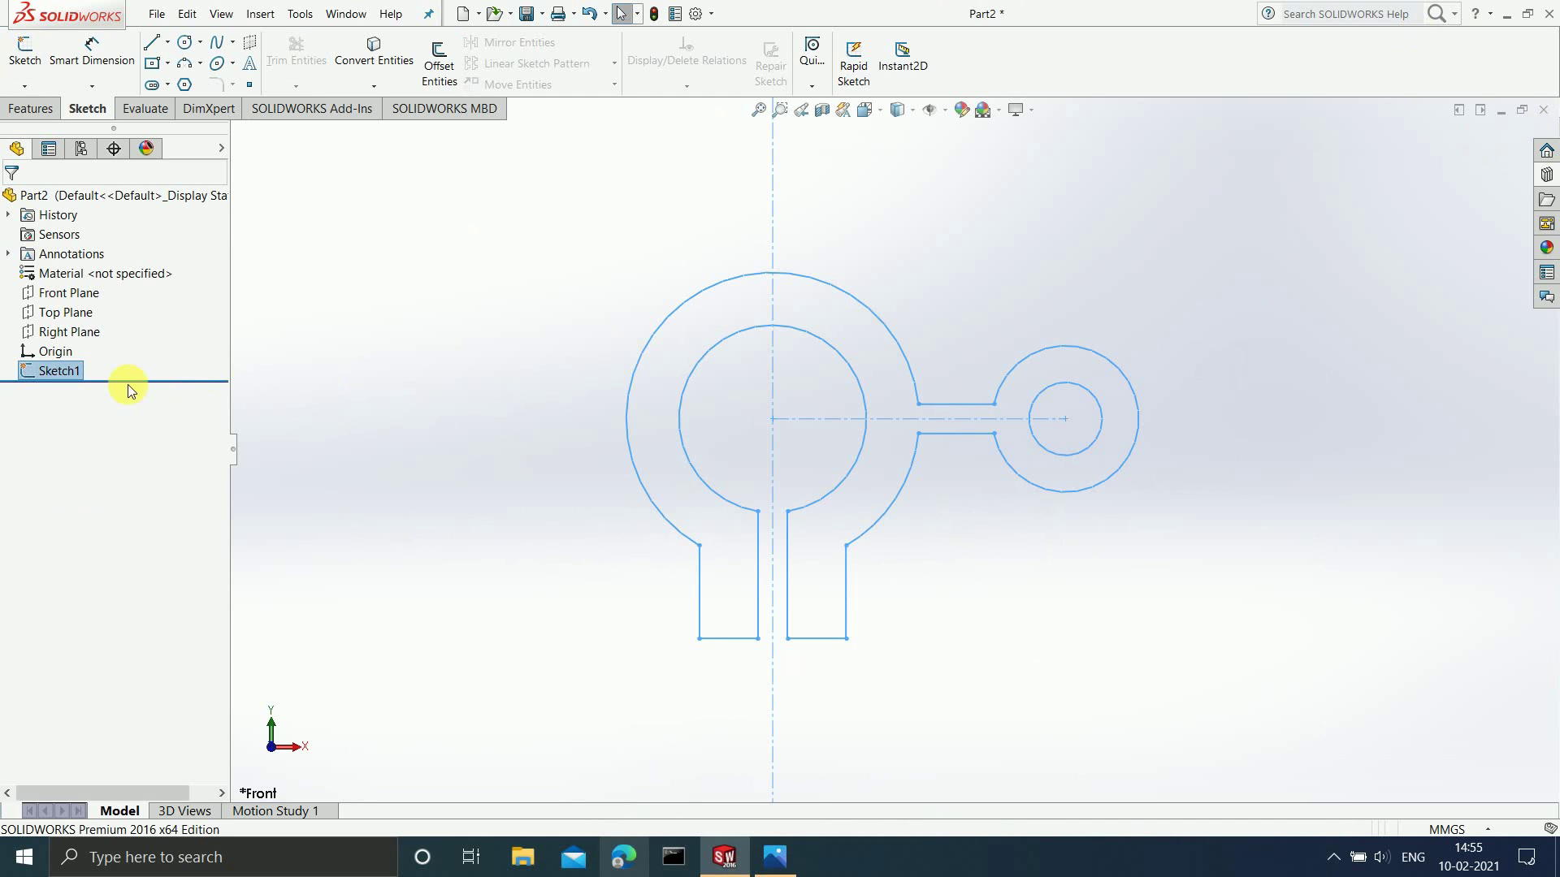
click(955, 241)
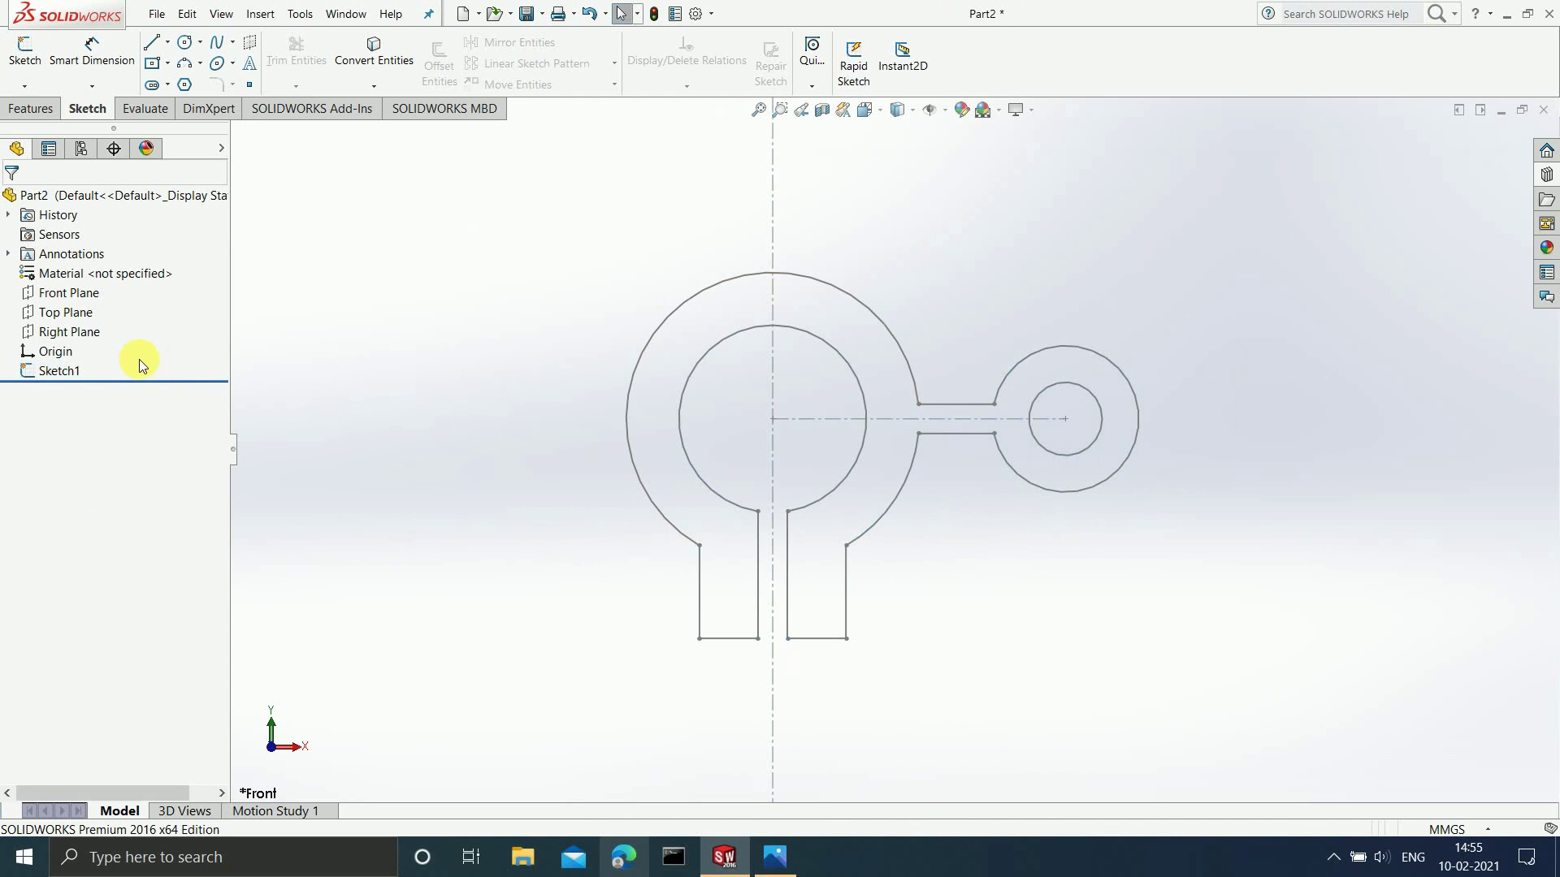
Extrude the profile sketch 40 mm with the Mid Plane end condition.
click(65, 371)
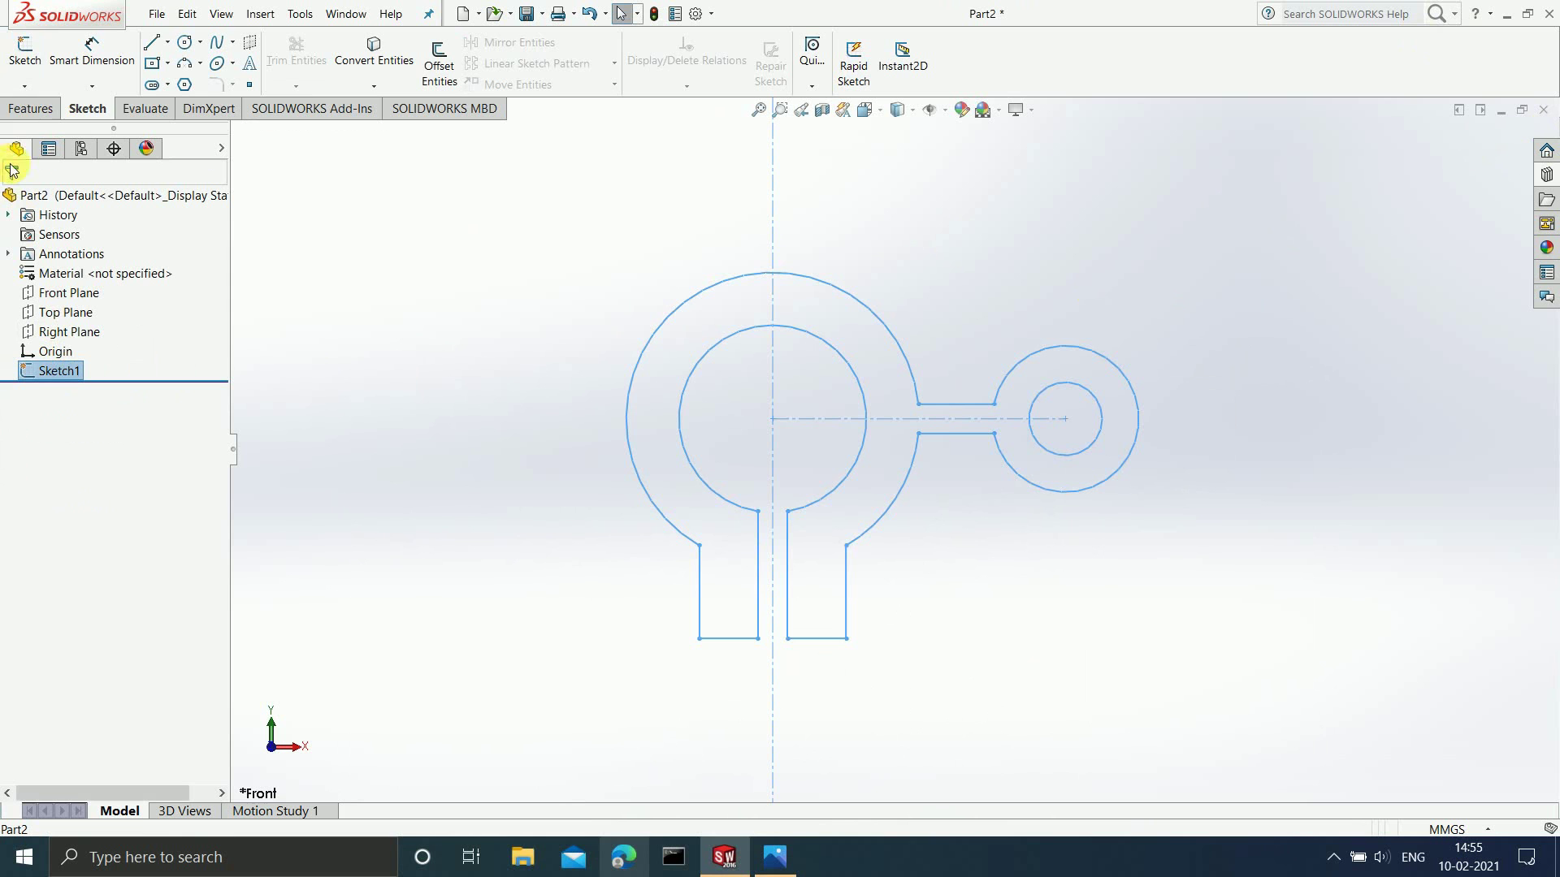
click(24, 109)
click(26, 80)
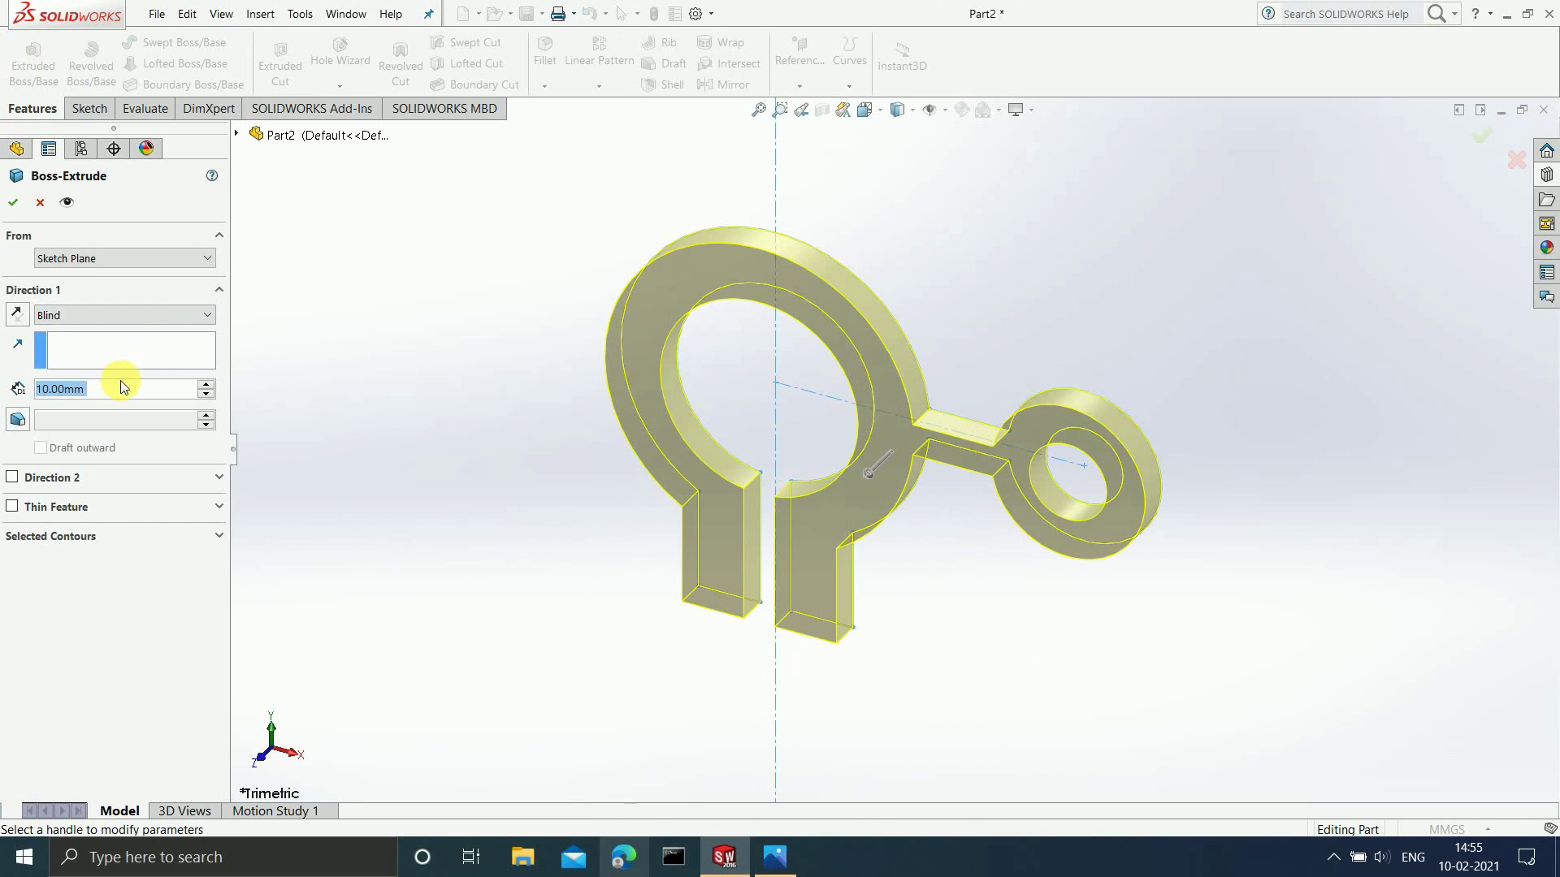
text(40)
key(Return)
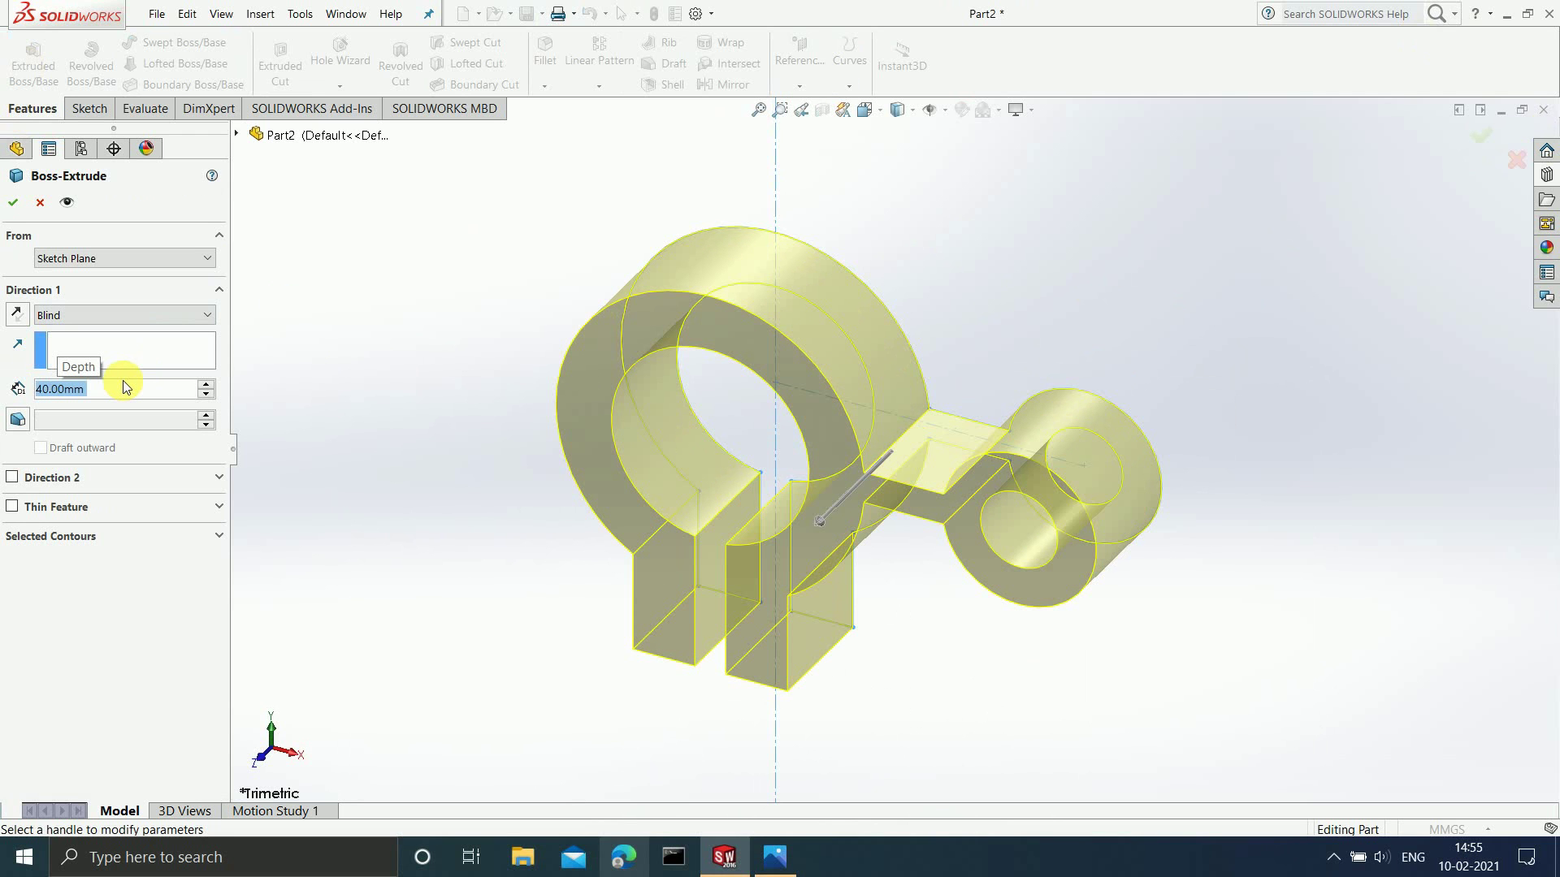
click(188, 314)
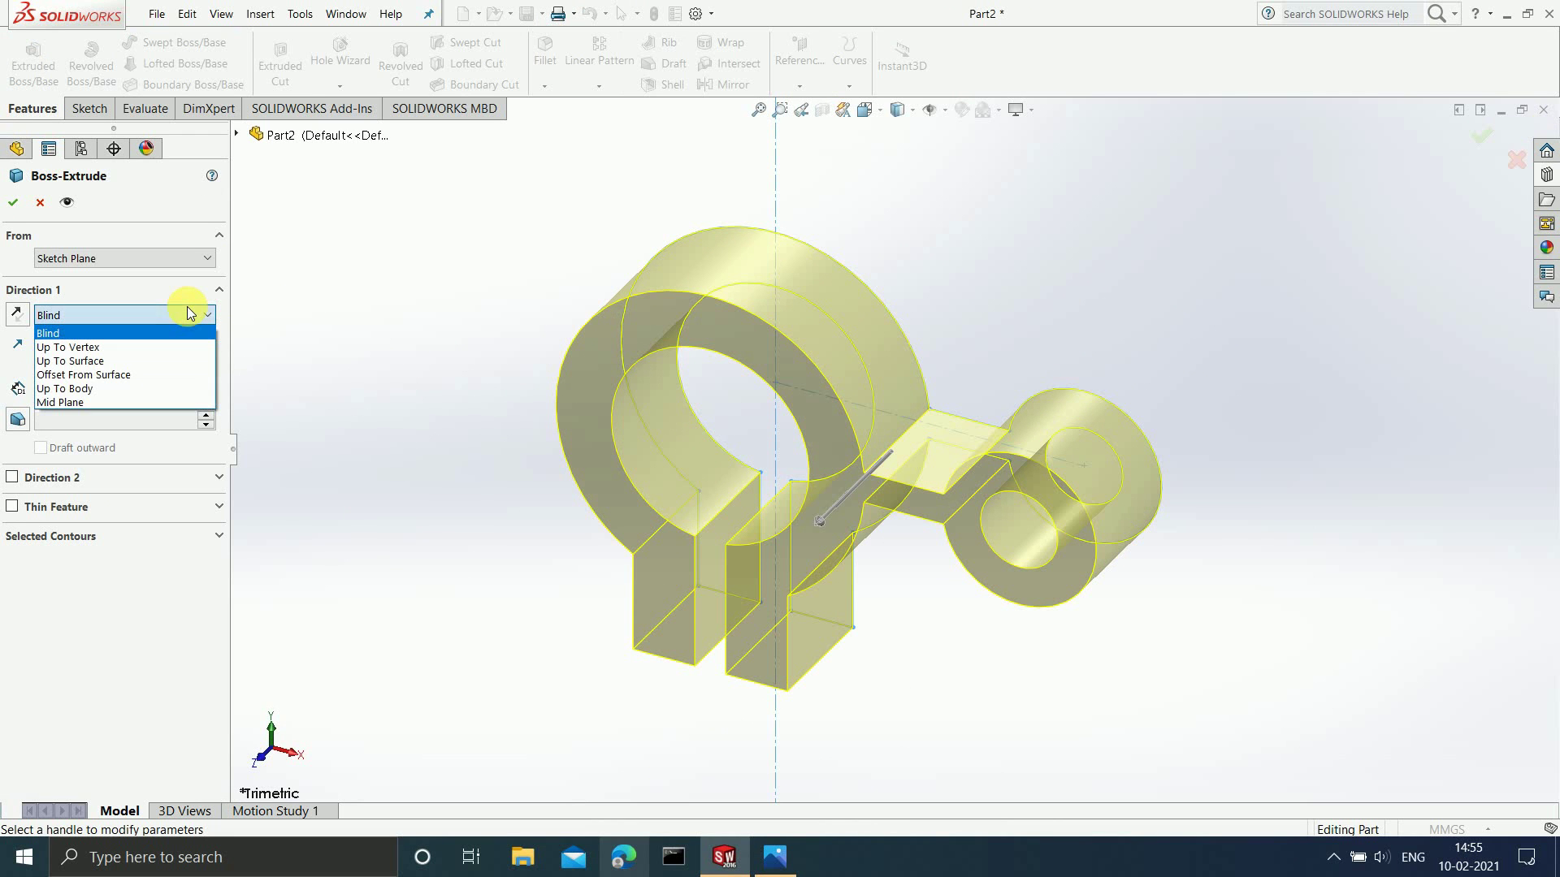
click(146, 403)
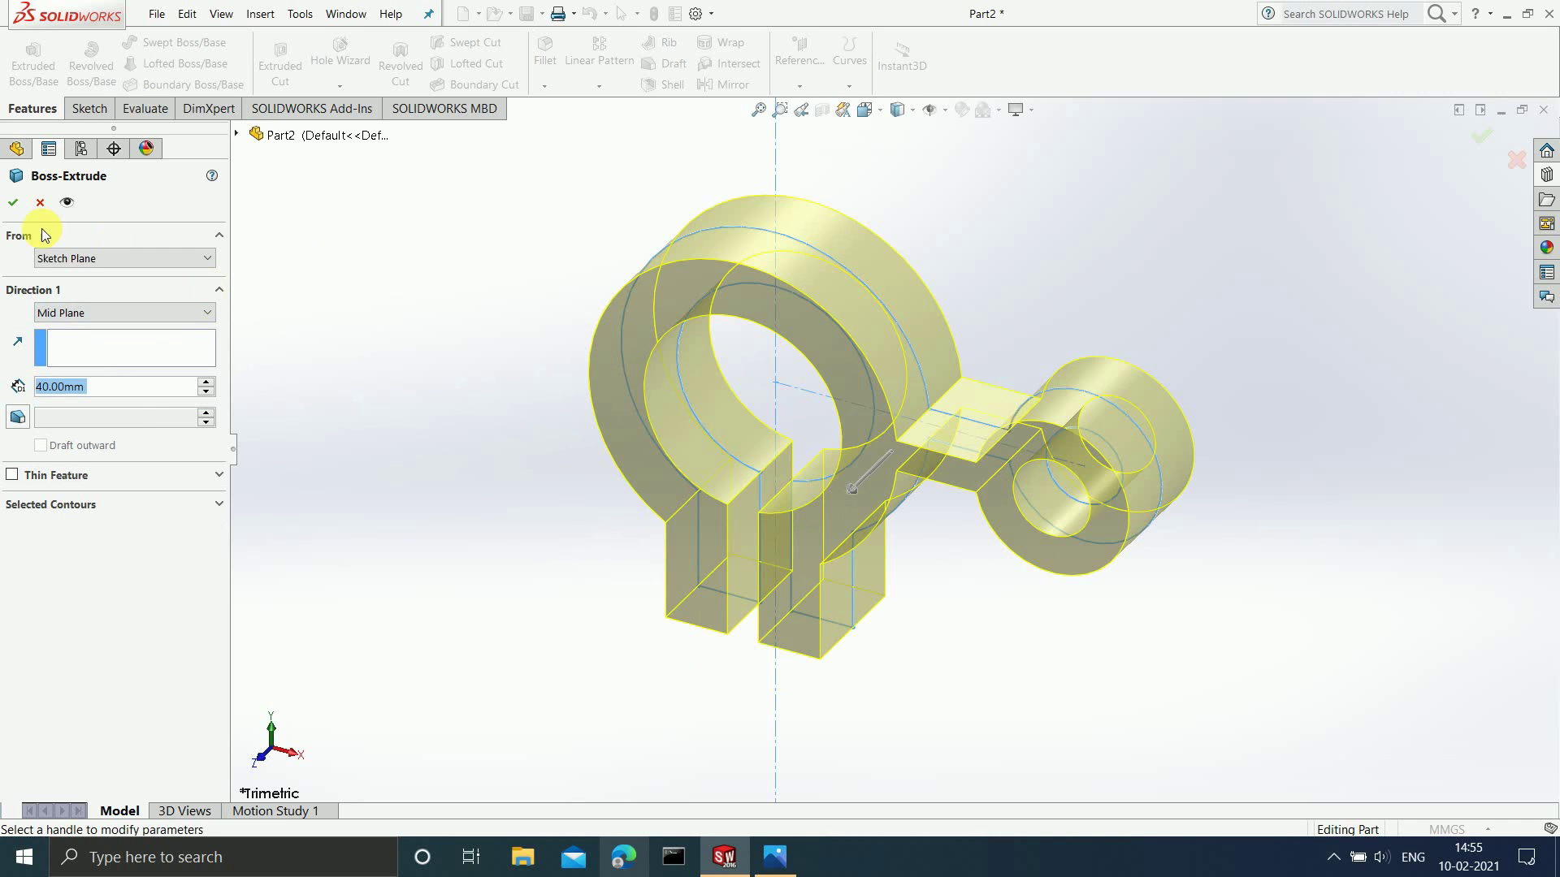
click(10, 208)
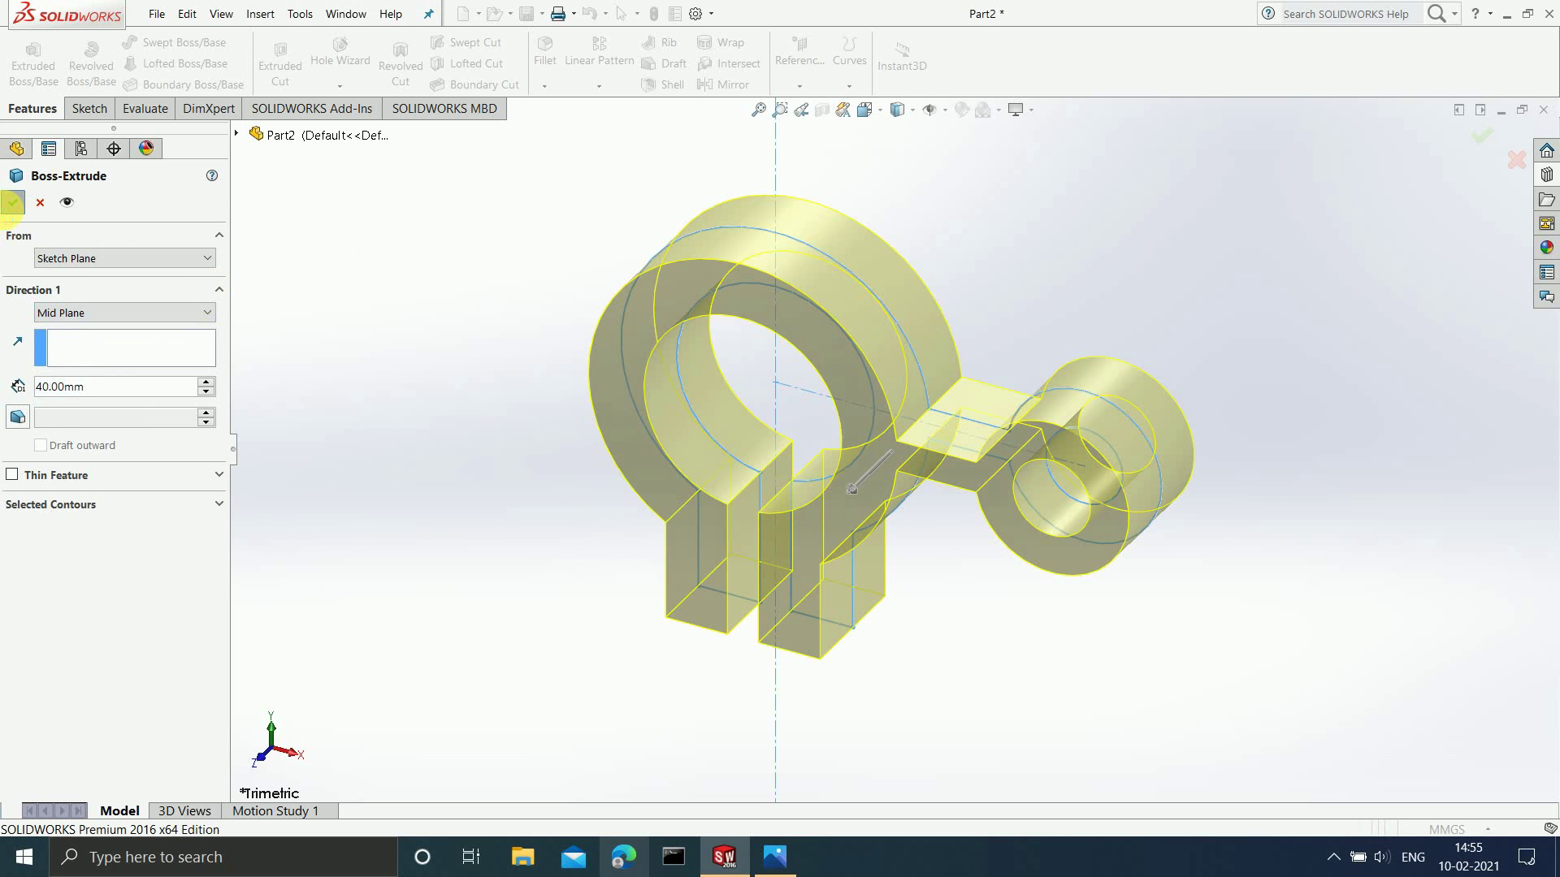
Inspect the extruded bracket's rings, connecting web and slotted lug from several angles.
middle_drag(1080, 460, 1107, 422)
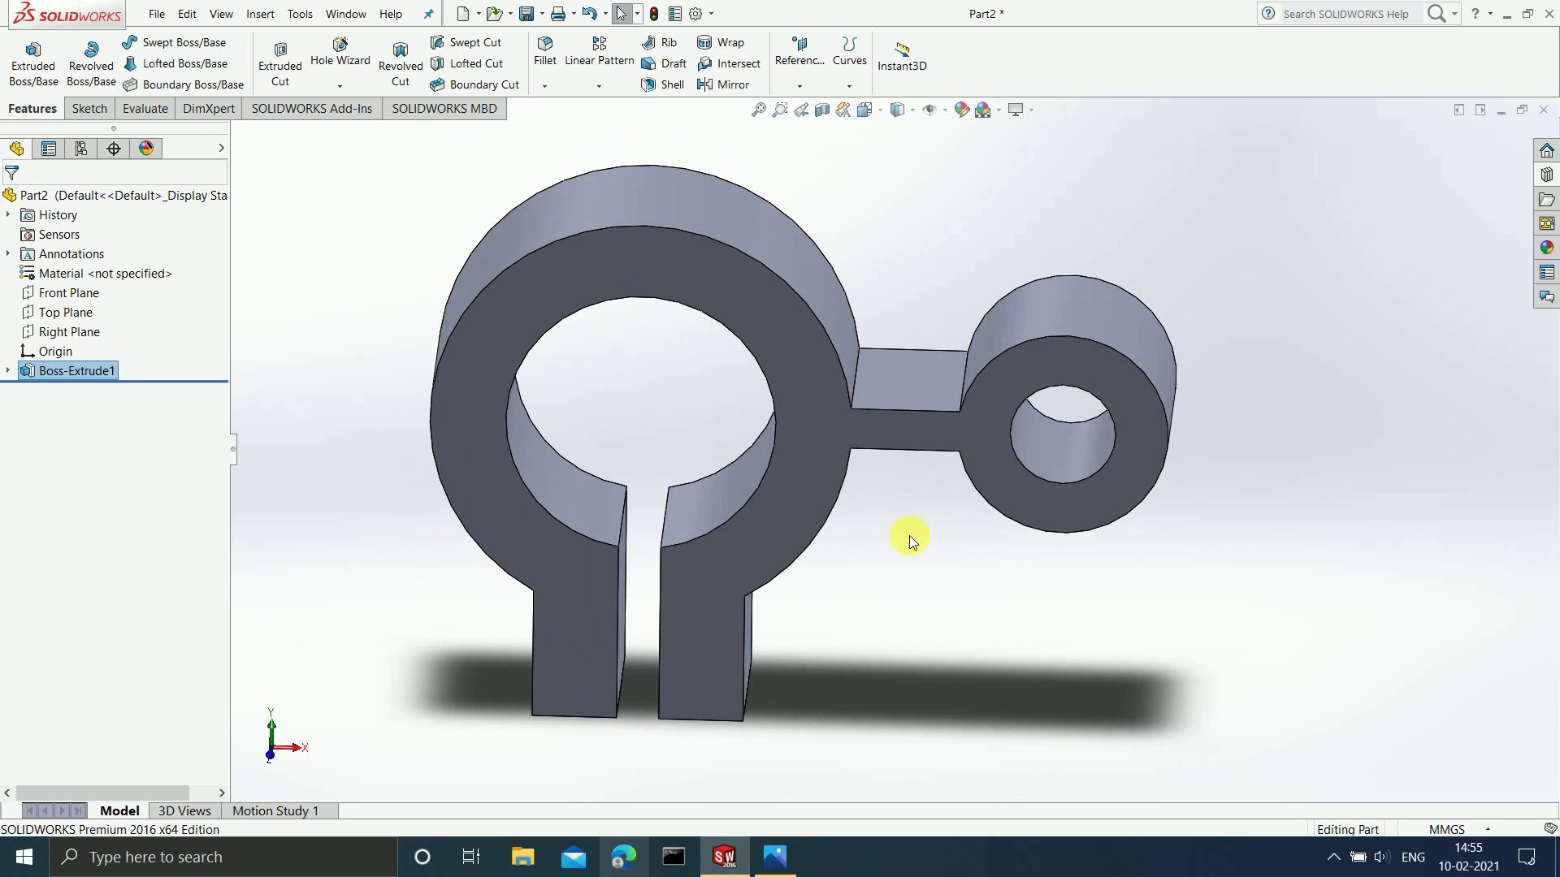
middle_drag(929, 580, 856, 609)
middle_drag(1003, 550, 1143, 517)
scroll(1118, 518, down, 2)
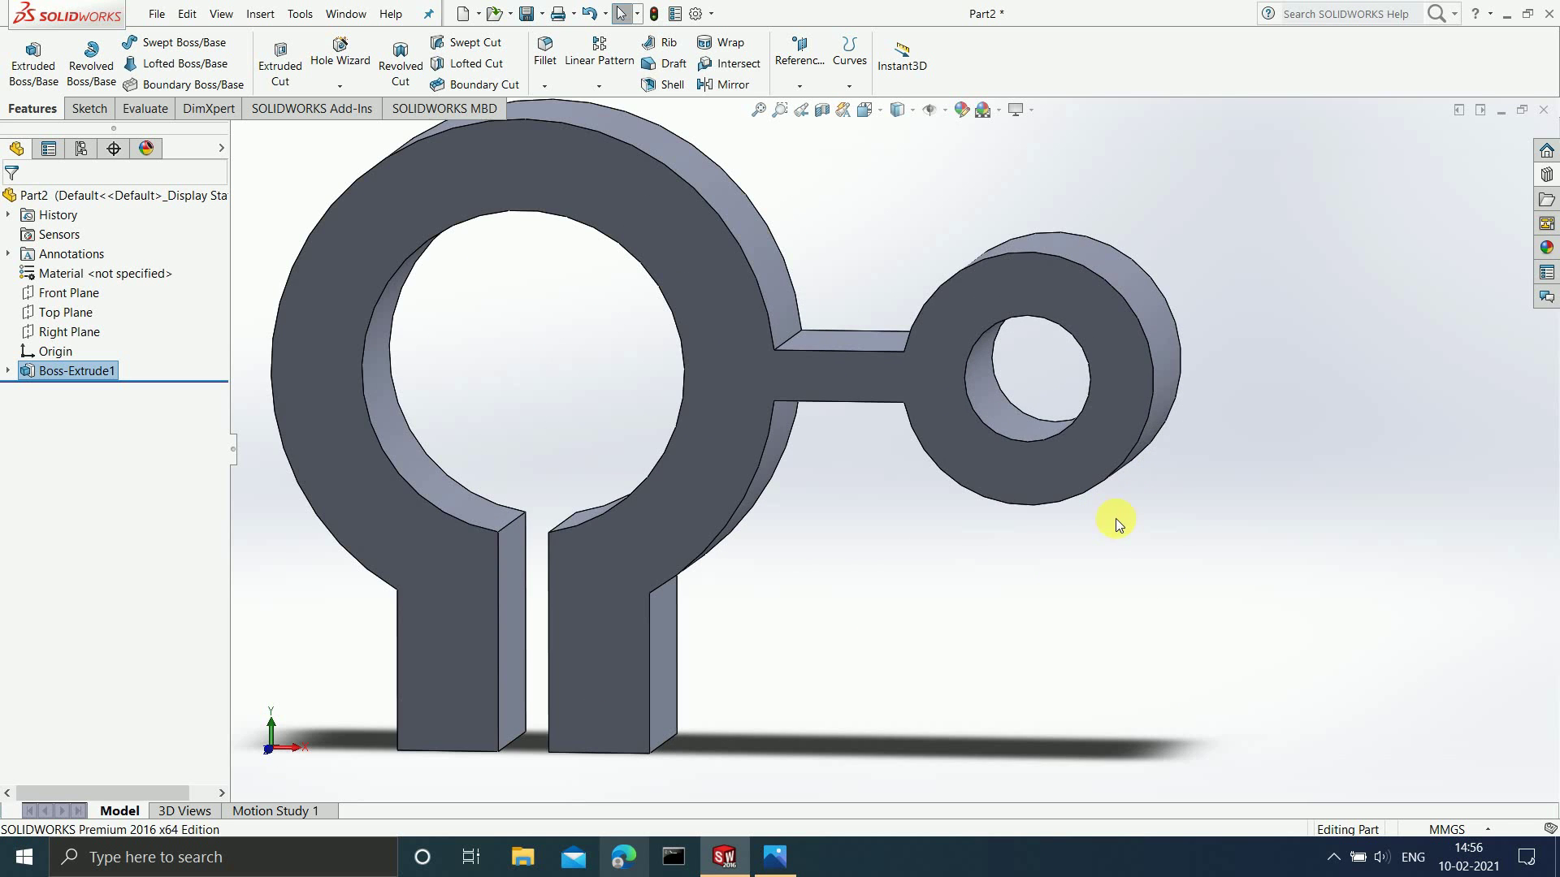
scroll(824, 519, up, 4)
scroll(697, 391, down, 2)
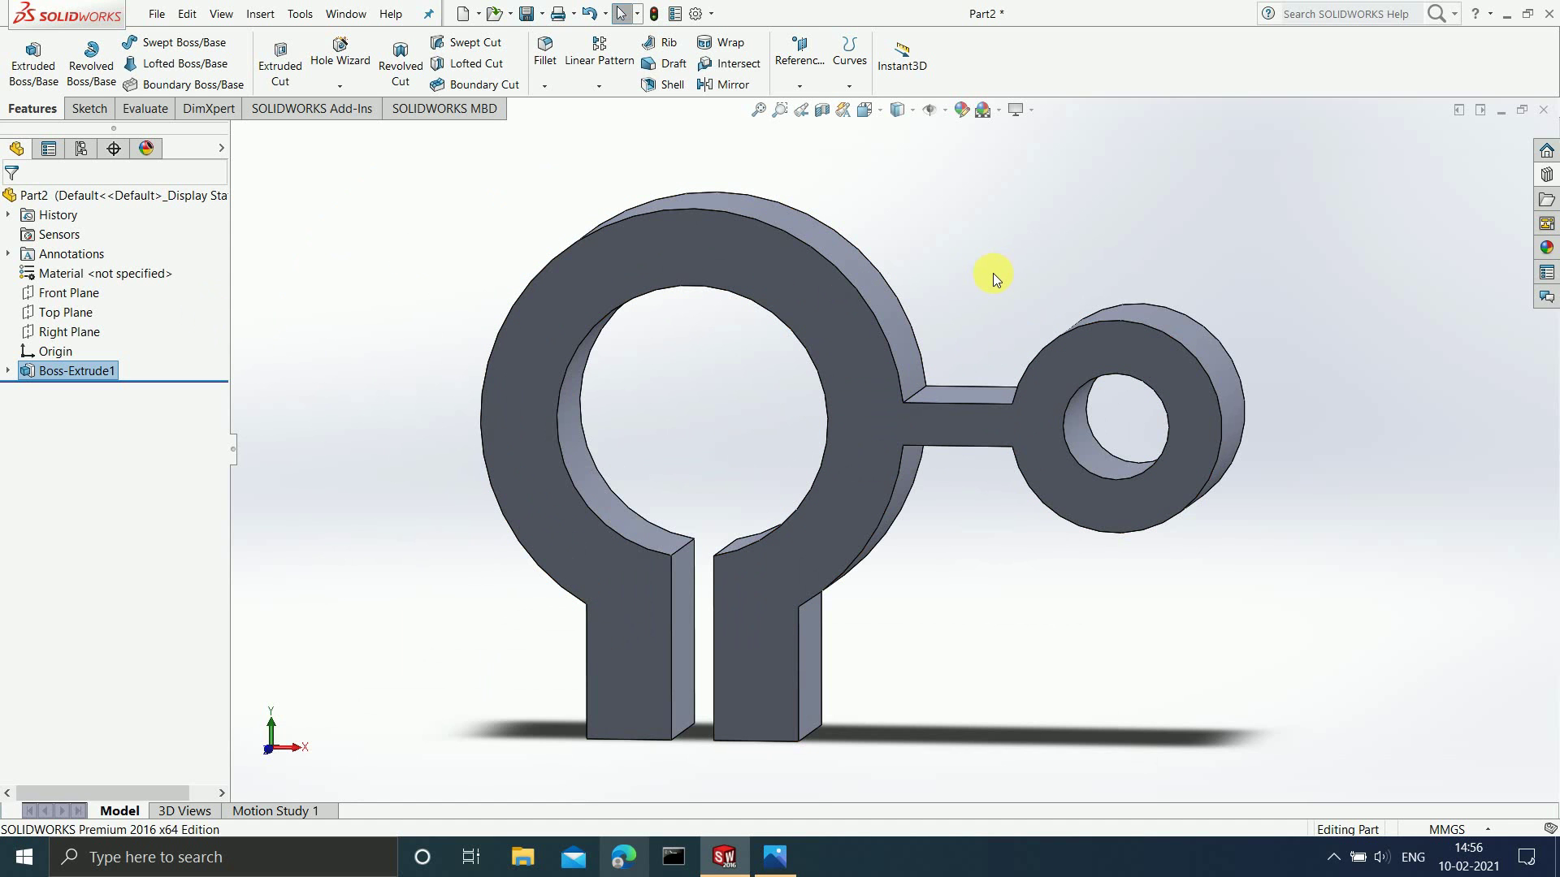
middle_drag(1237, 270, 1275, 342)
scroll(1117, 411, down, 3)
Start a Rib sketch on the Front Plane and draw a line about 95.5 mm long from the small ring's top to the large ring's outer edge.
click(65, 293)
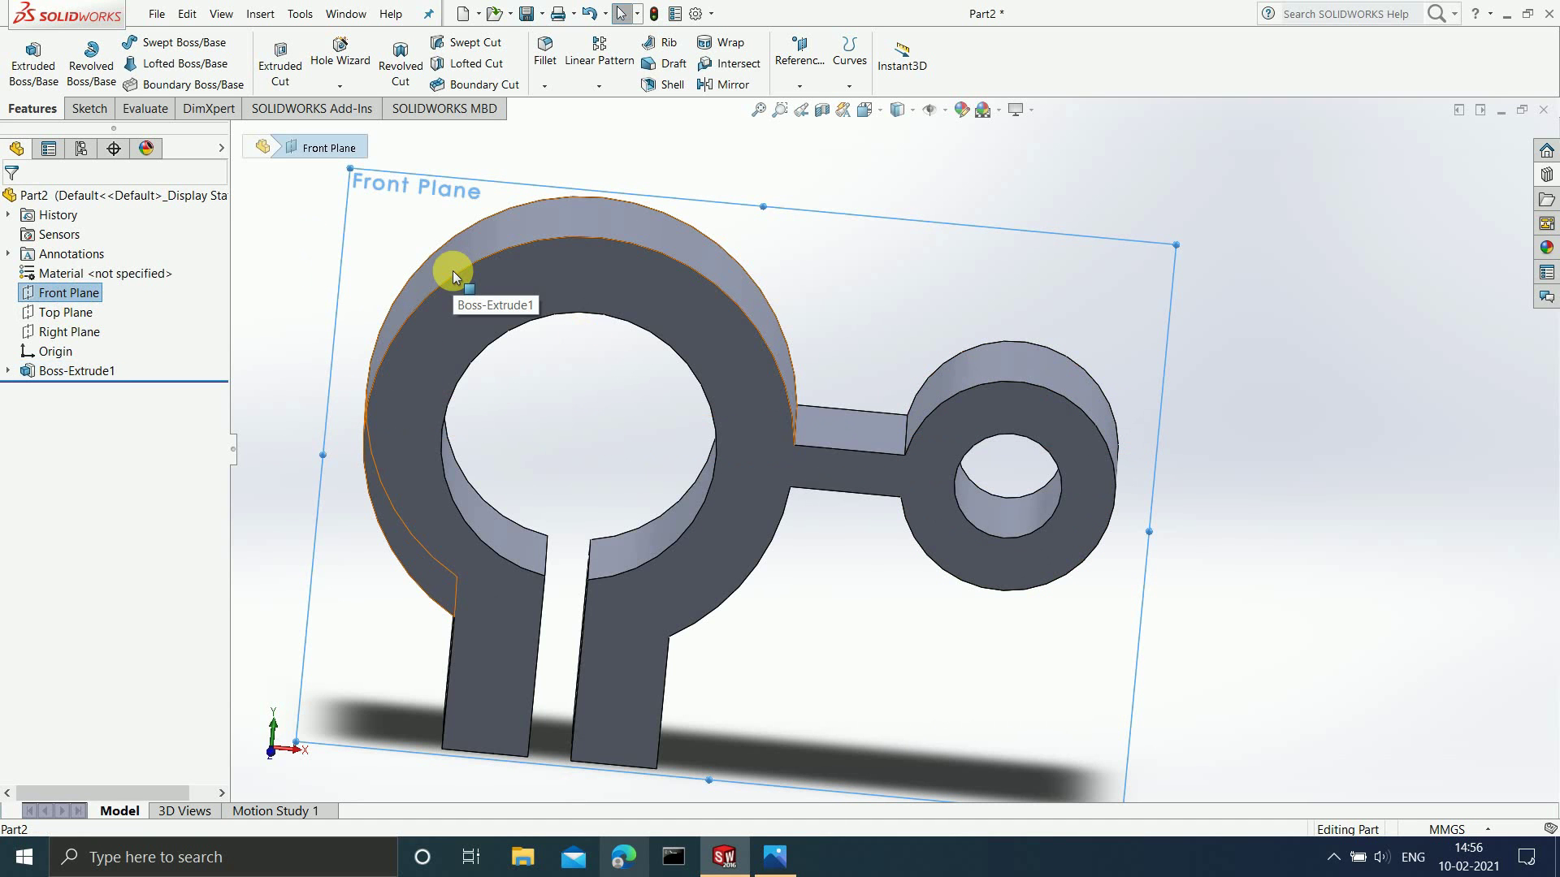
key(ctrl+1)
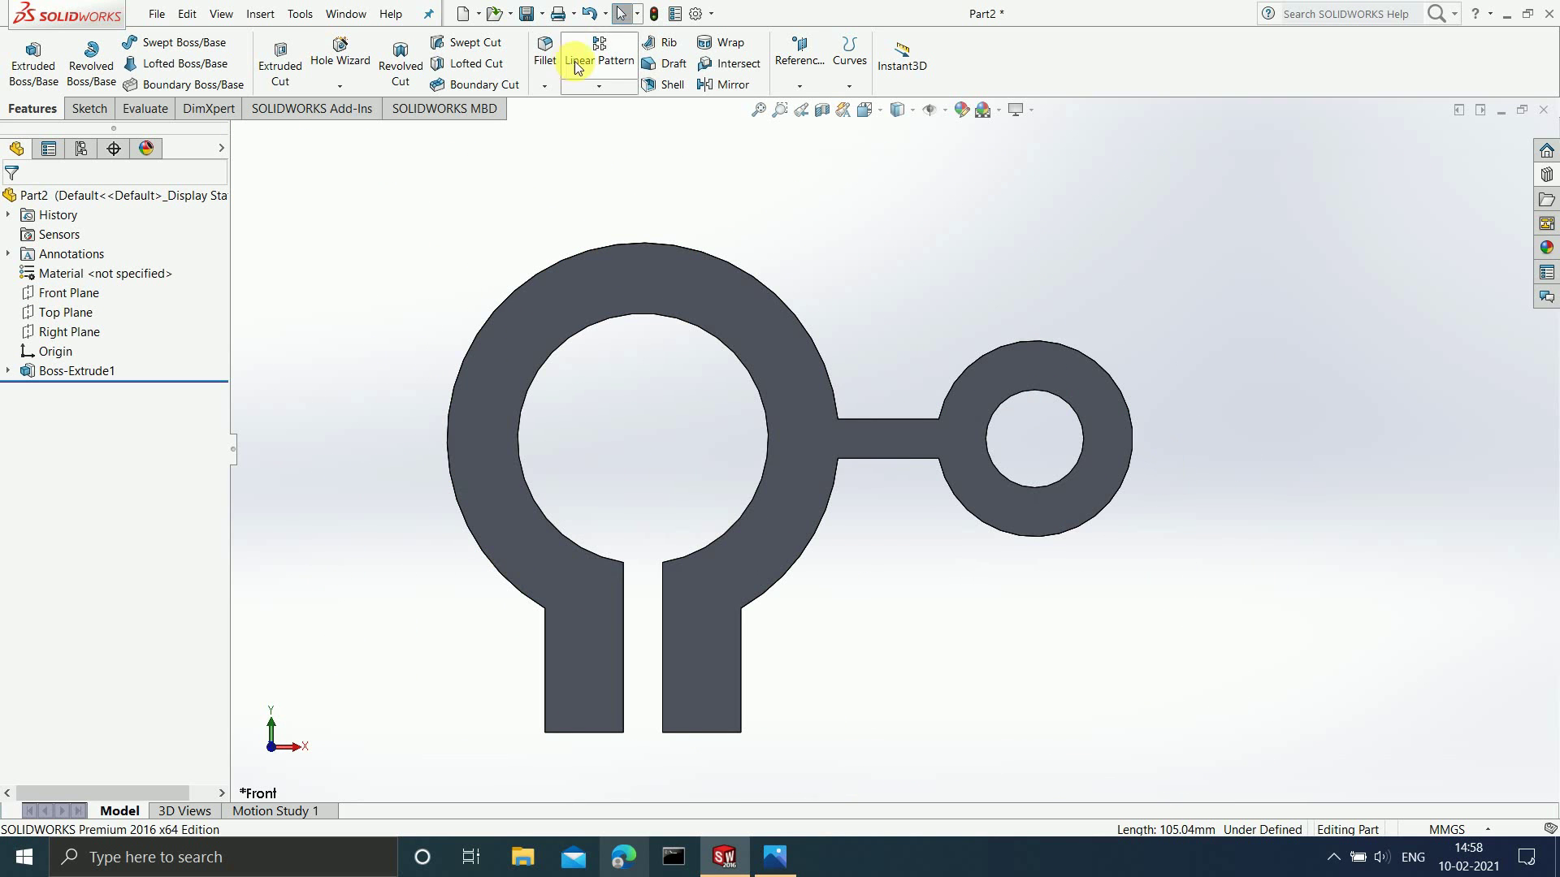
click(73, 294)
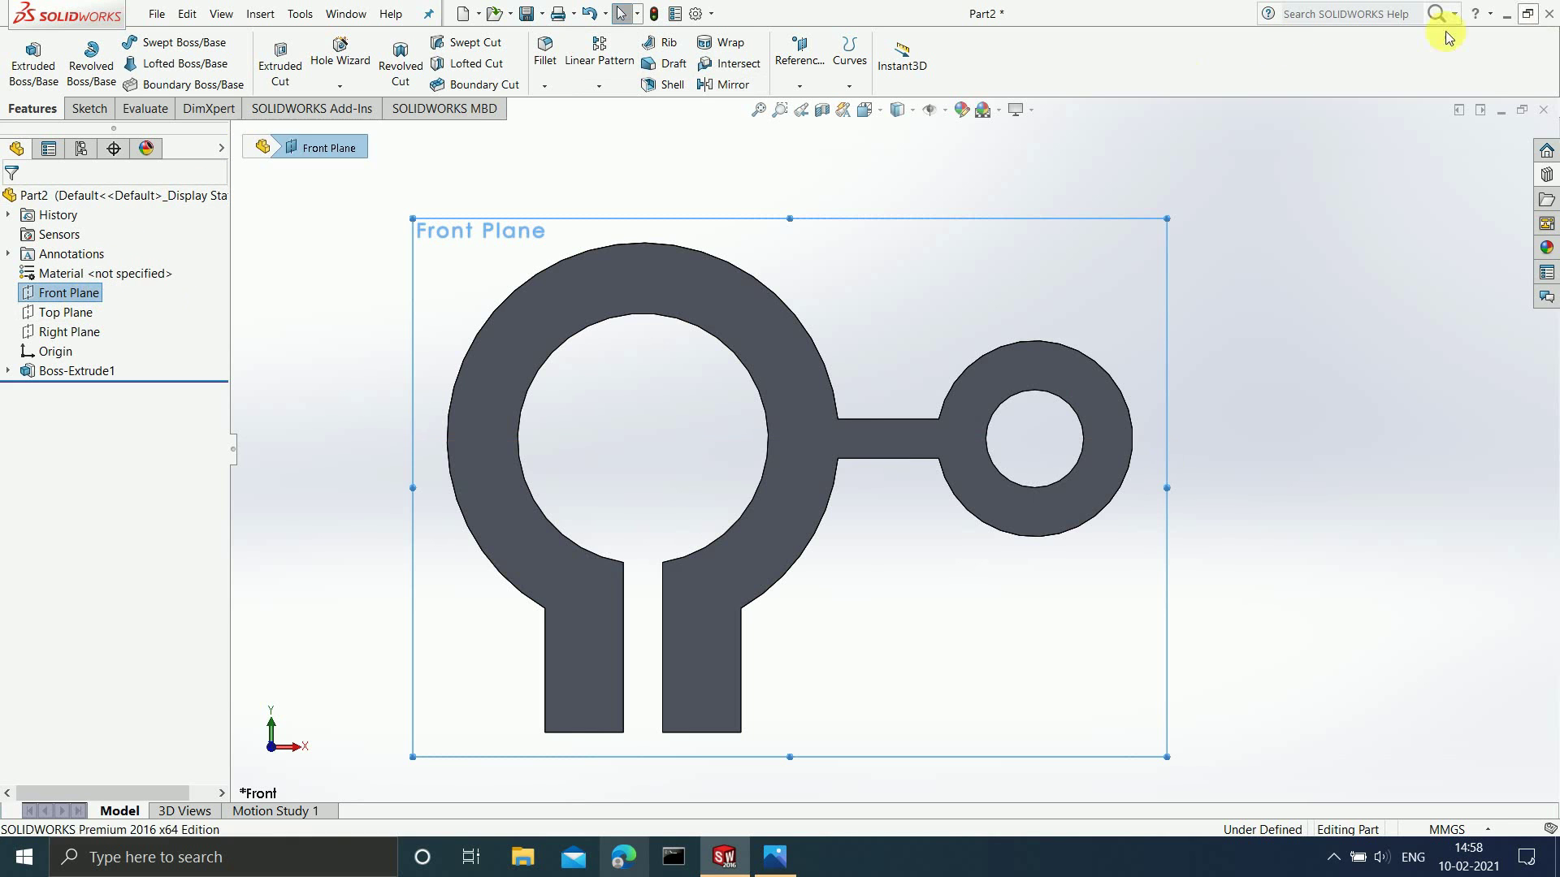
click(648, 47)
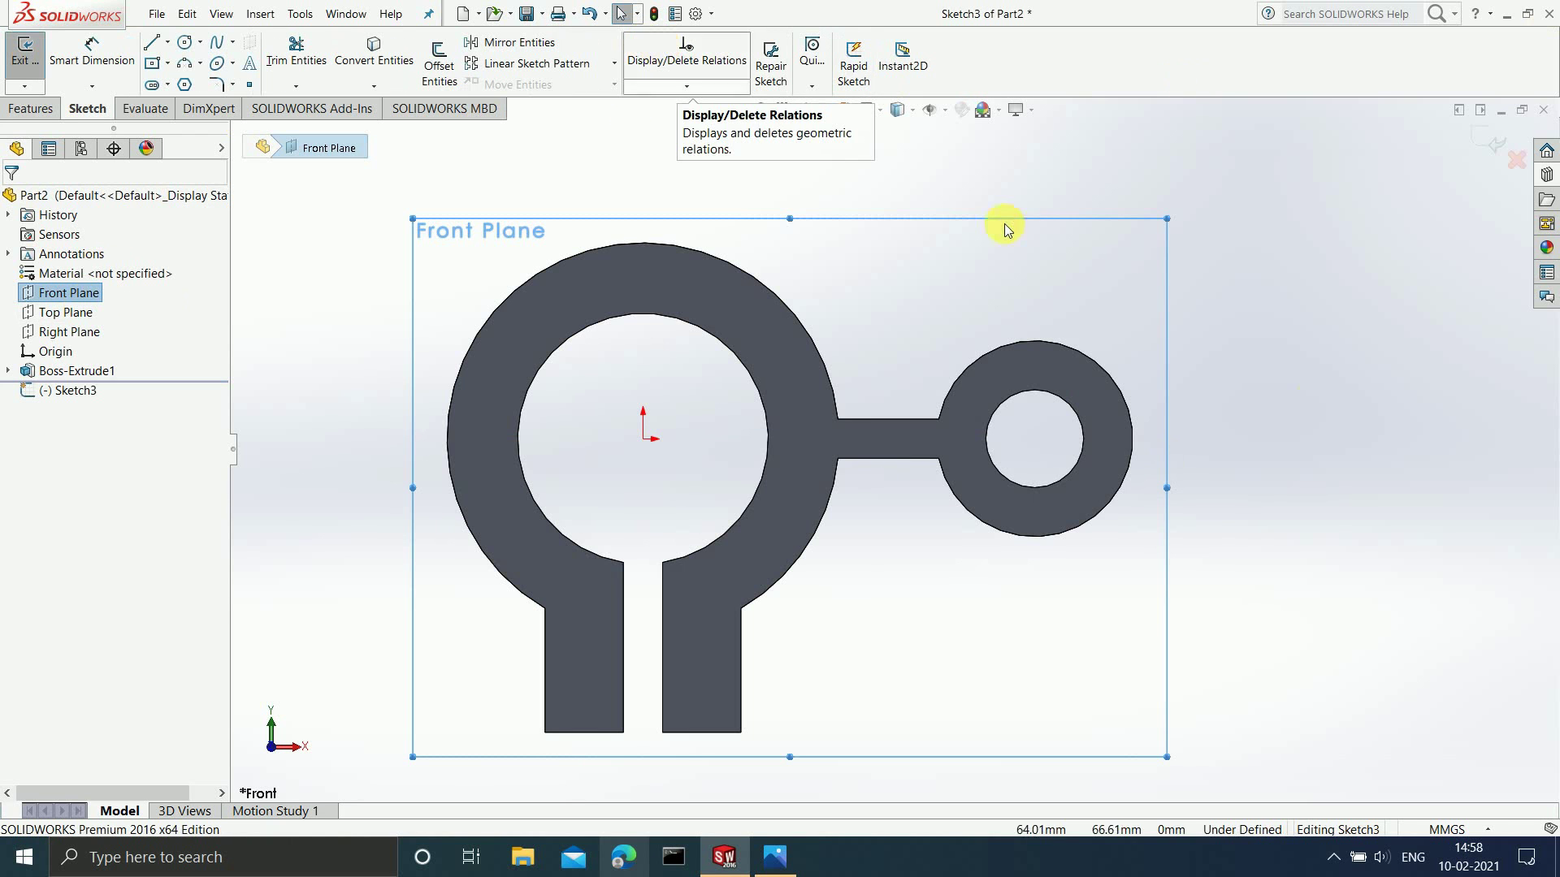
click(153, 45)
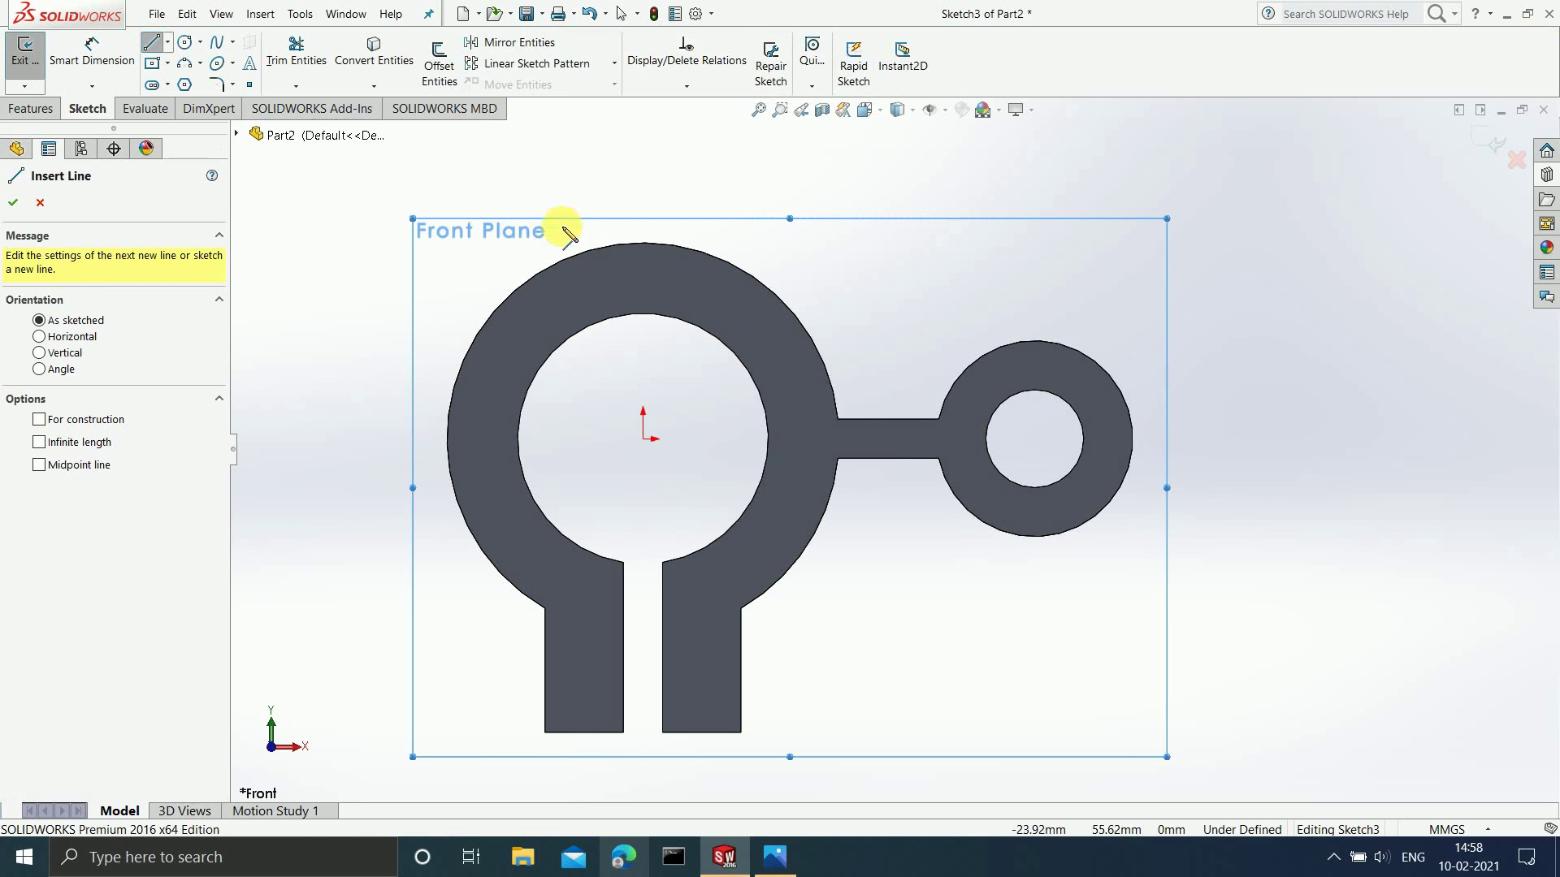
click(1036, 342)
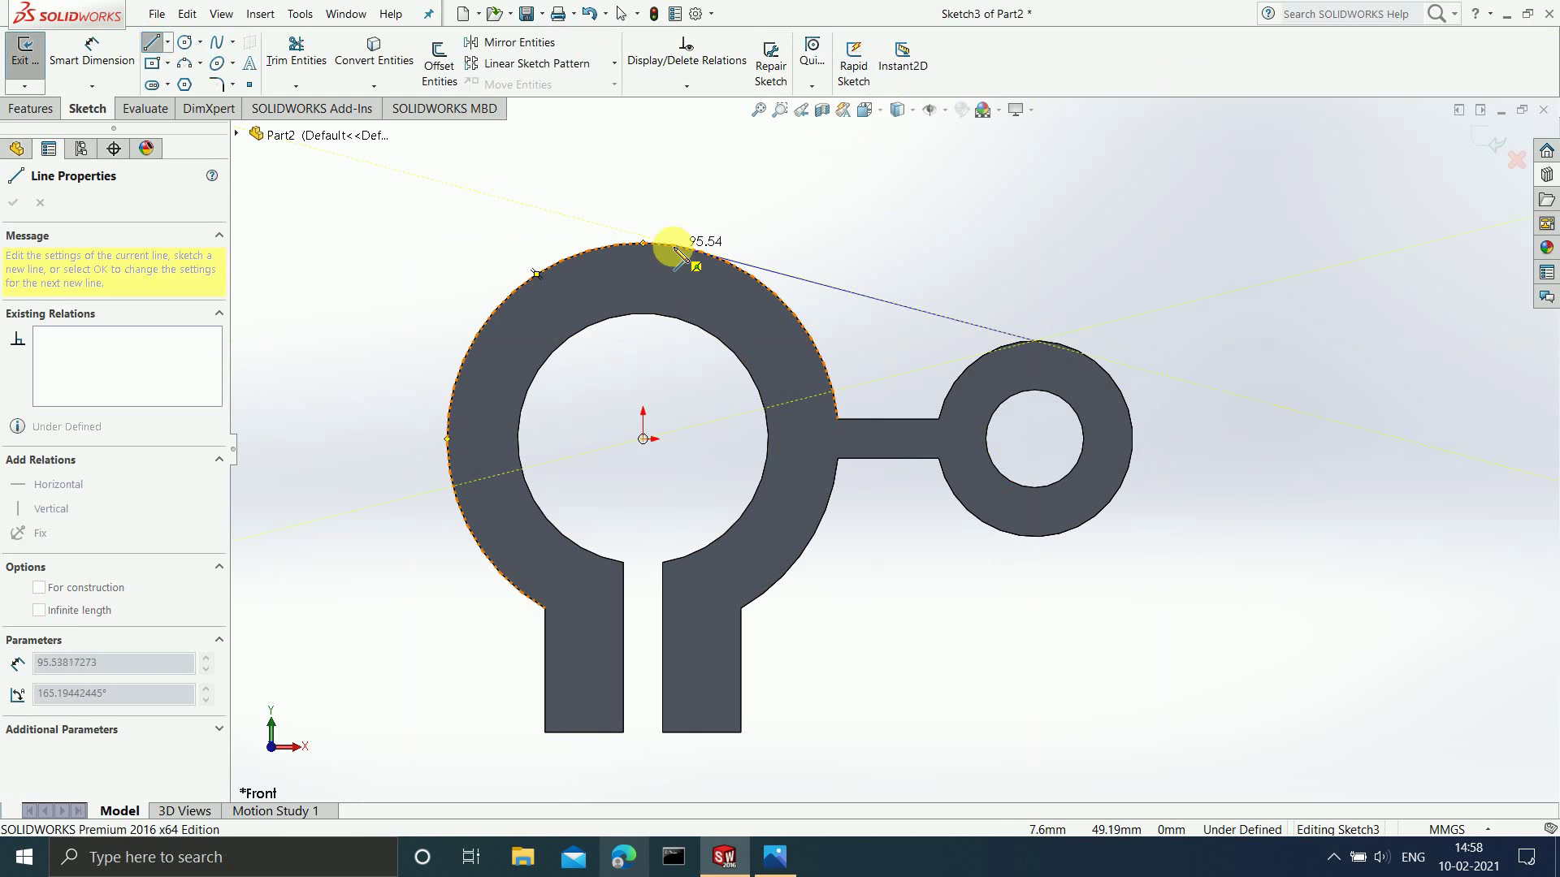
click(673, 249)
scroll(893, 276, down, 2)
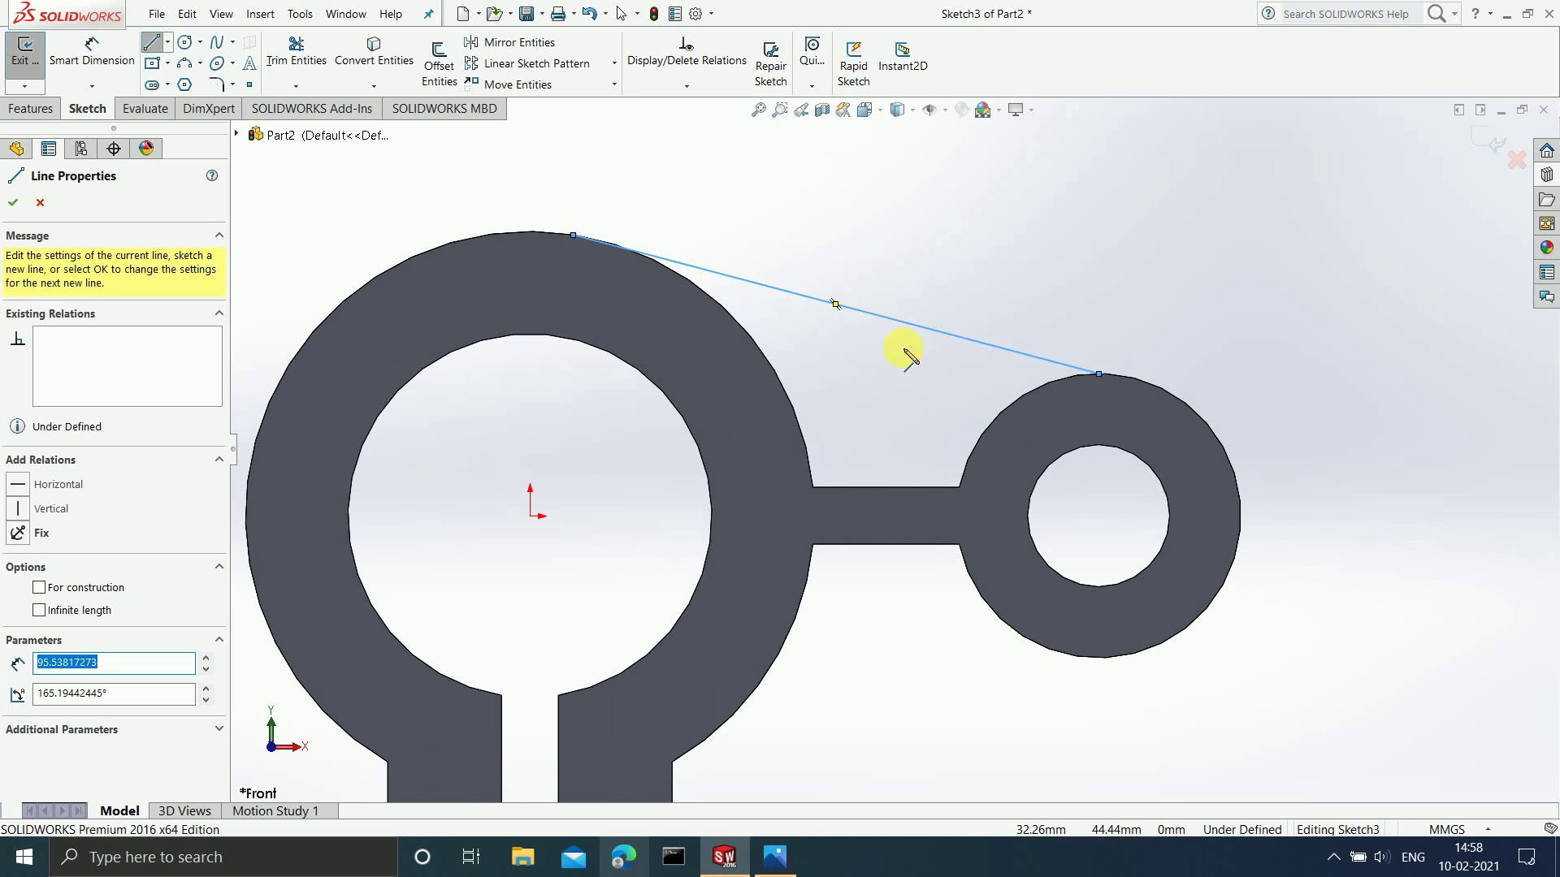
key(Escape)
key(Escape)
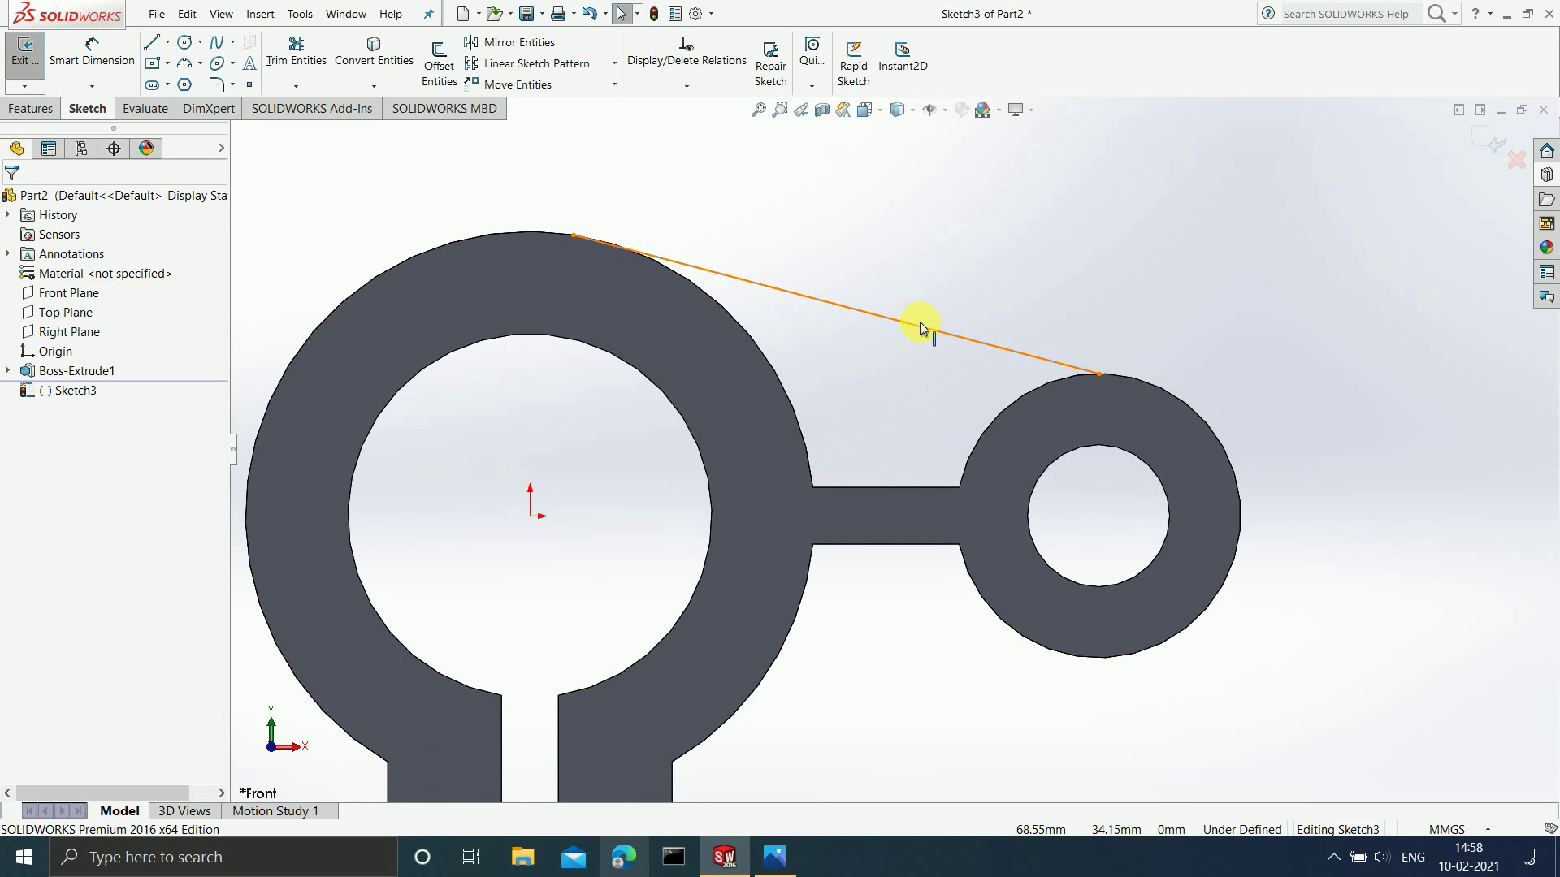
Make the sloping rib line tangent to the small ring's outer edge.
click(921, 325)
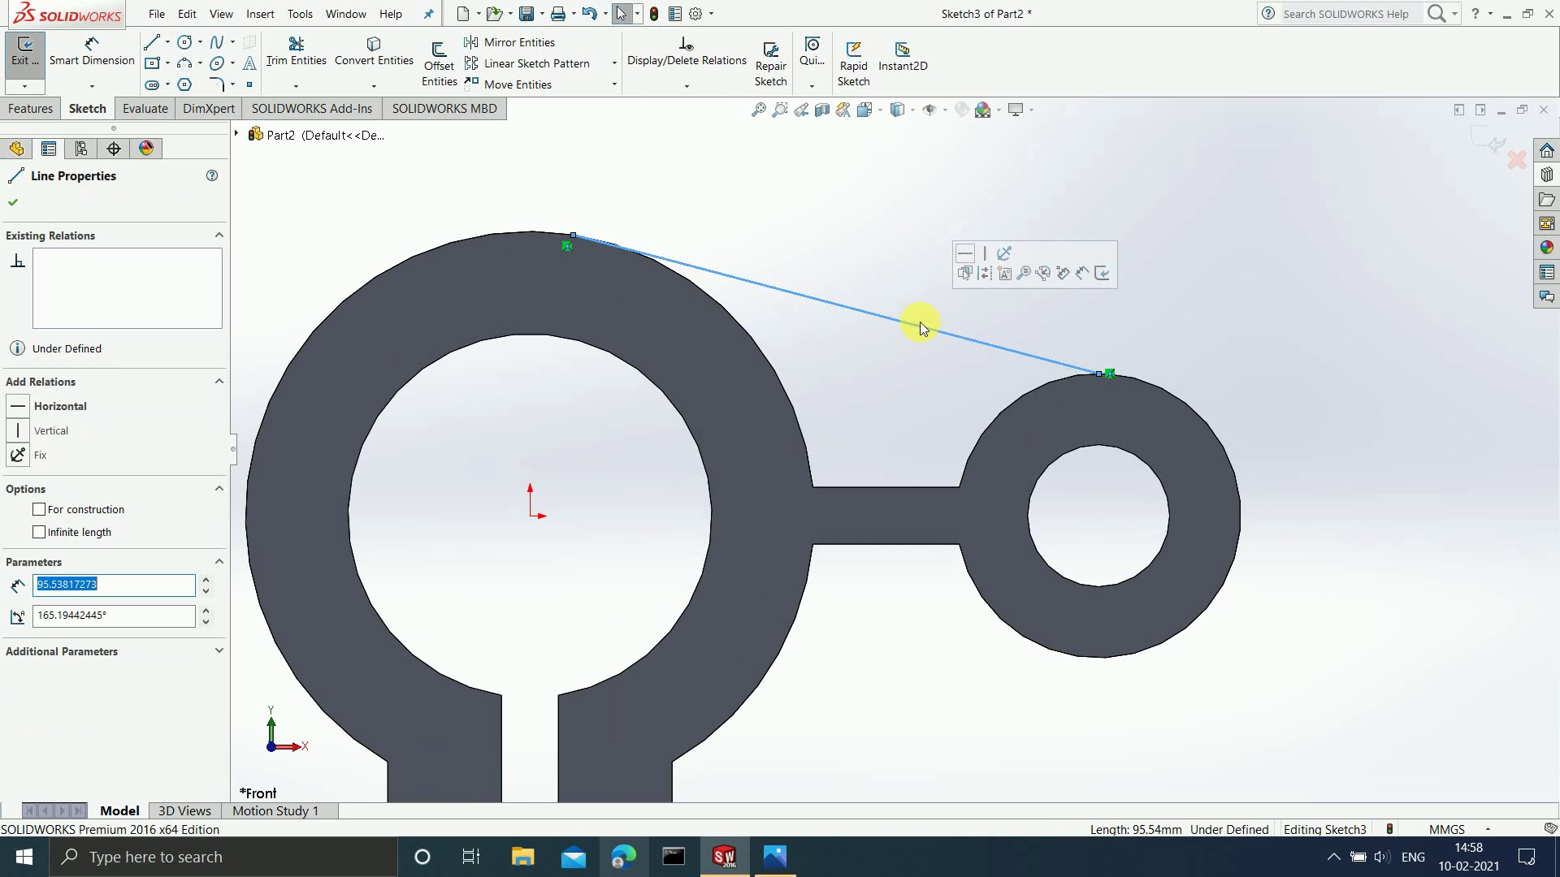
ctrl+click(1016, 399)
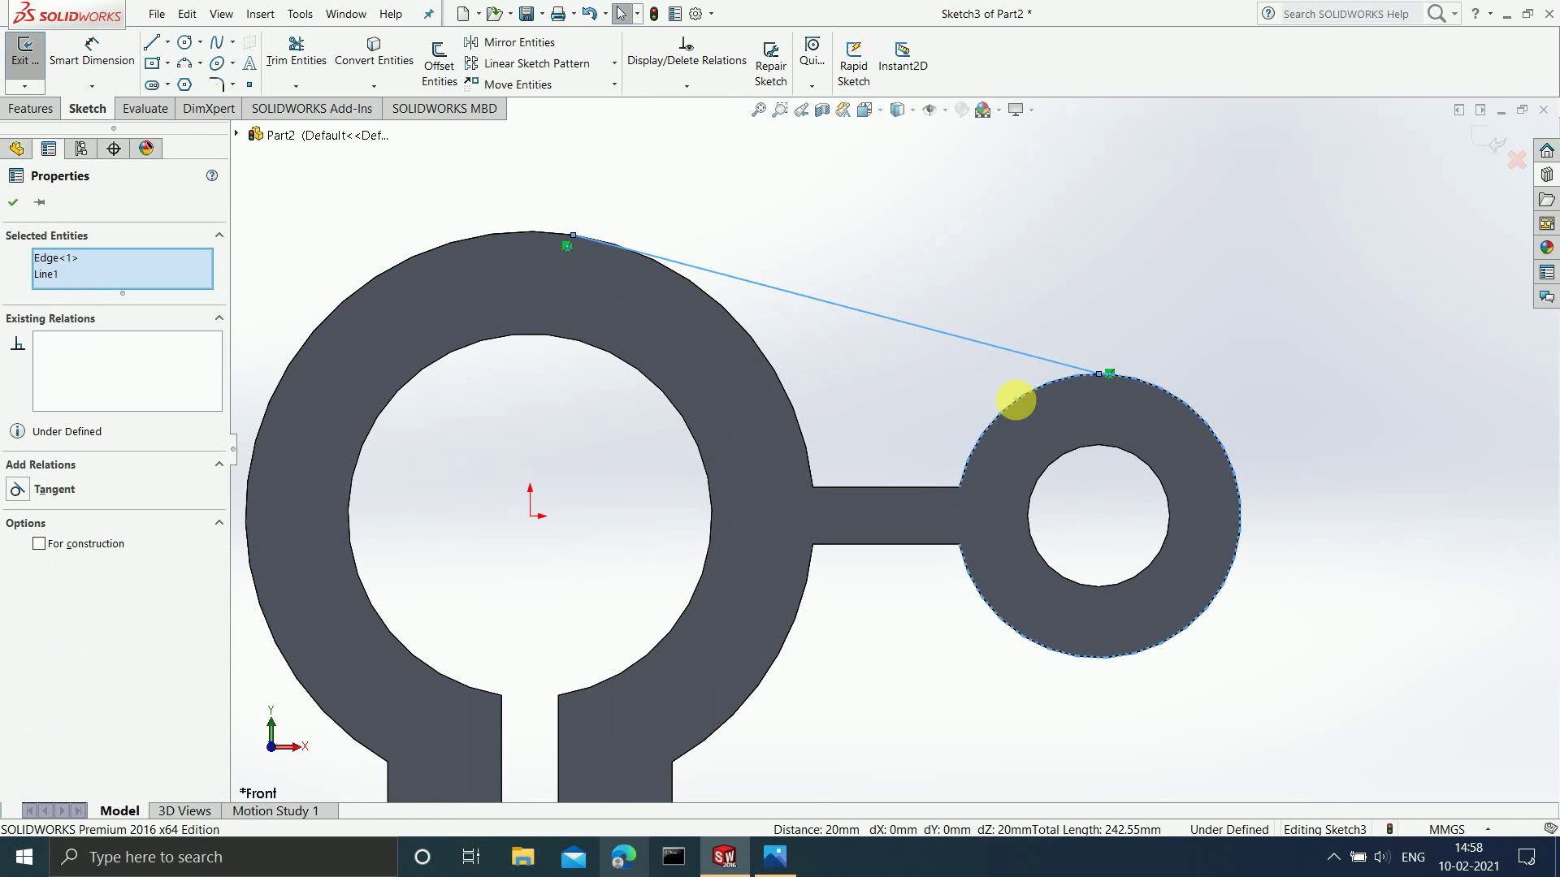
click(17, 490)
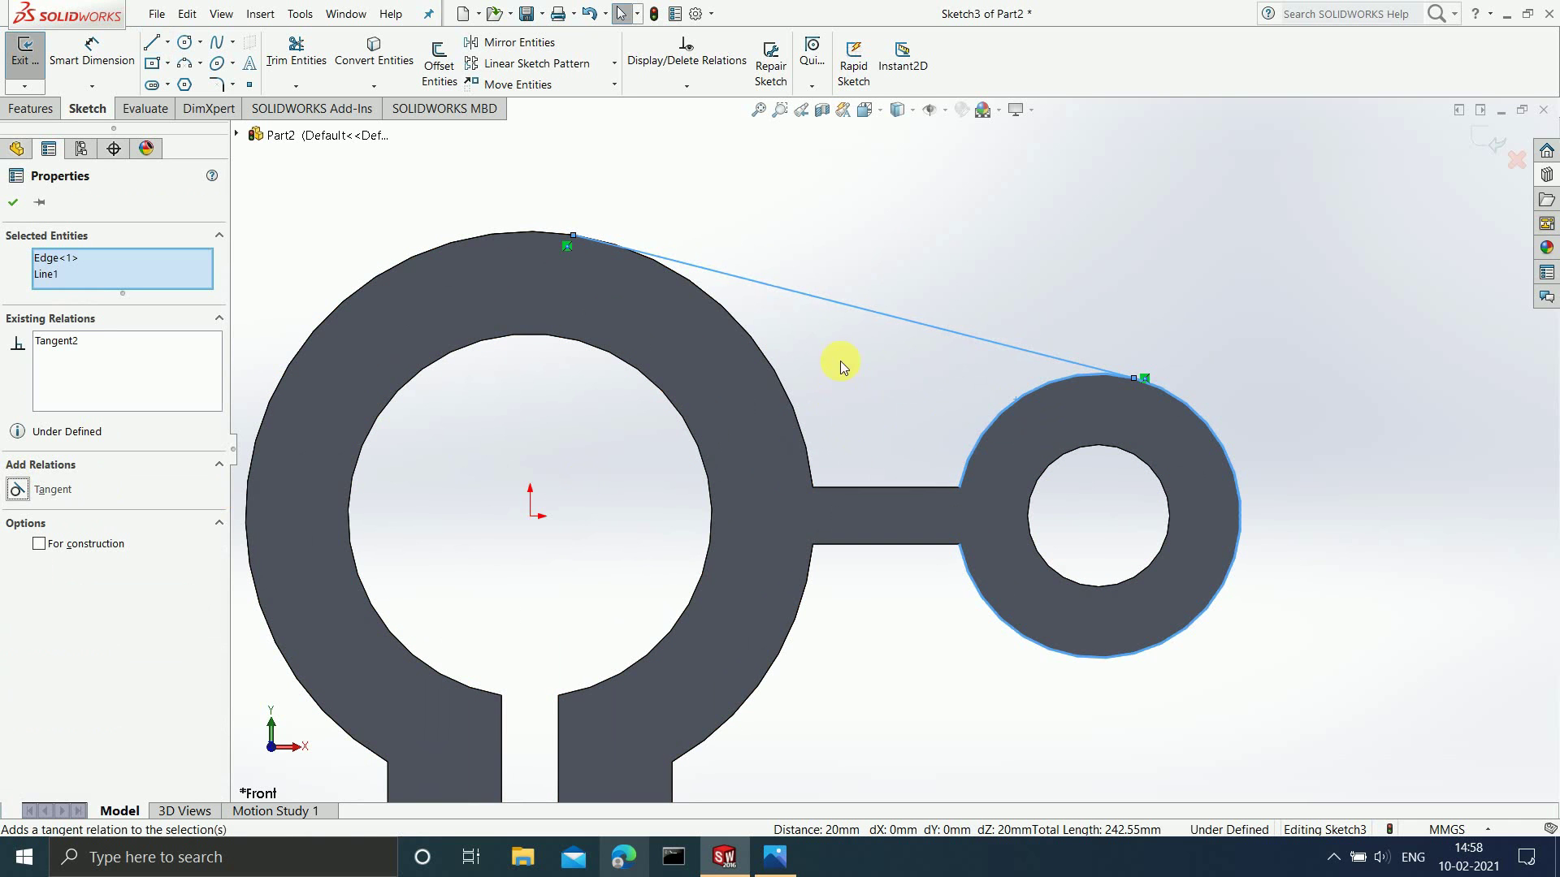
click(13, 207)
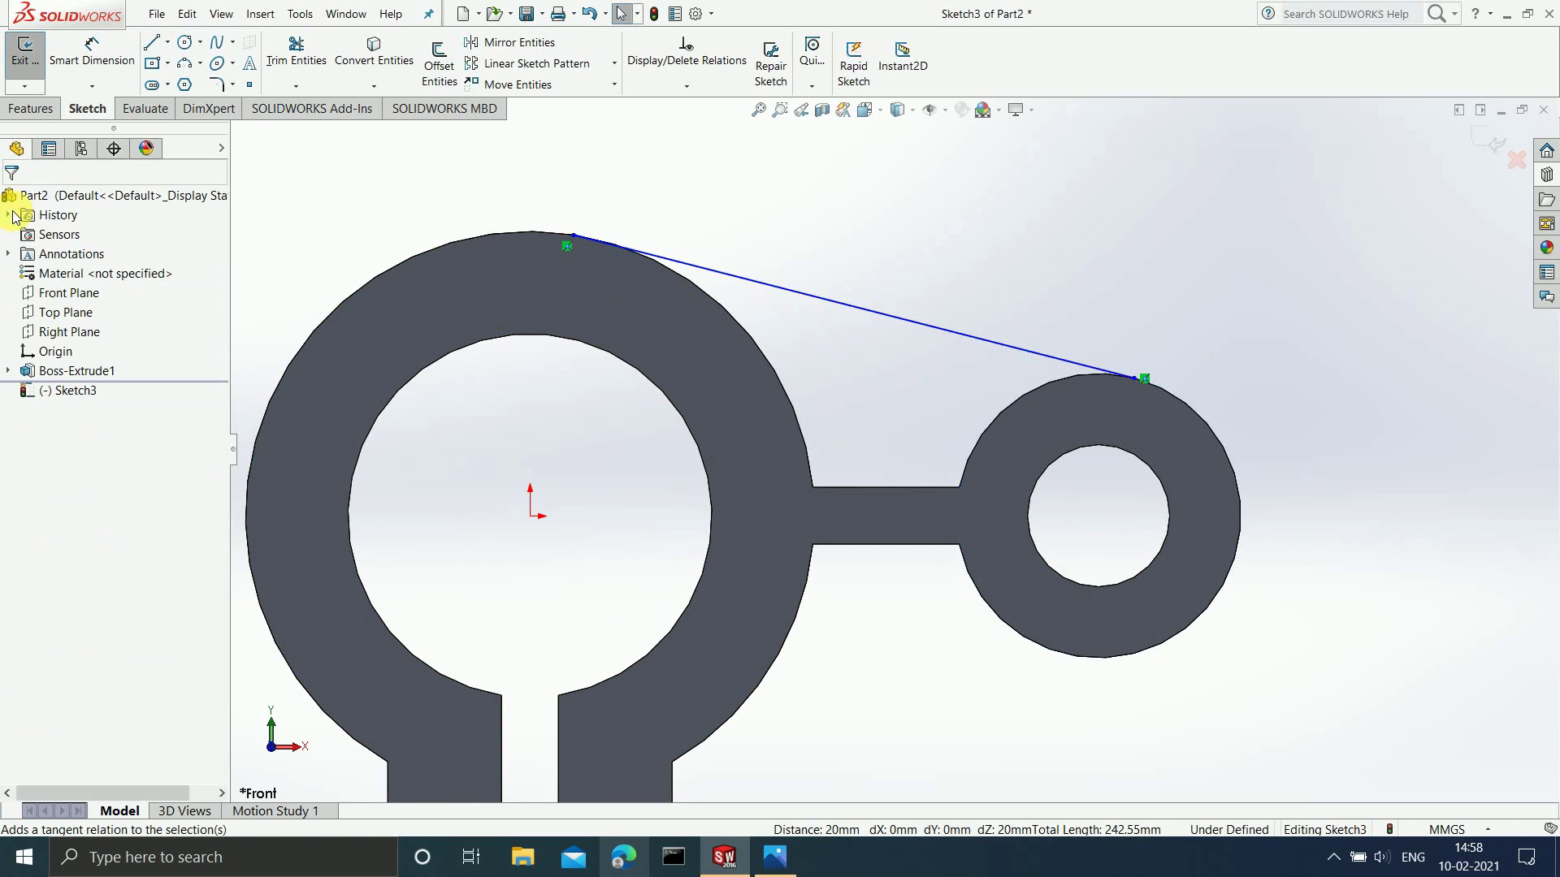
Make the sloping rib line tangent to the large ring's outer edge as well.
click(751, 283)
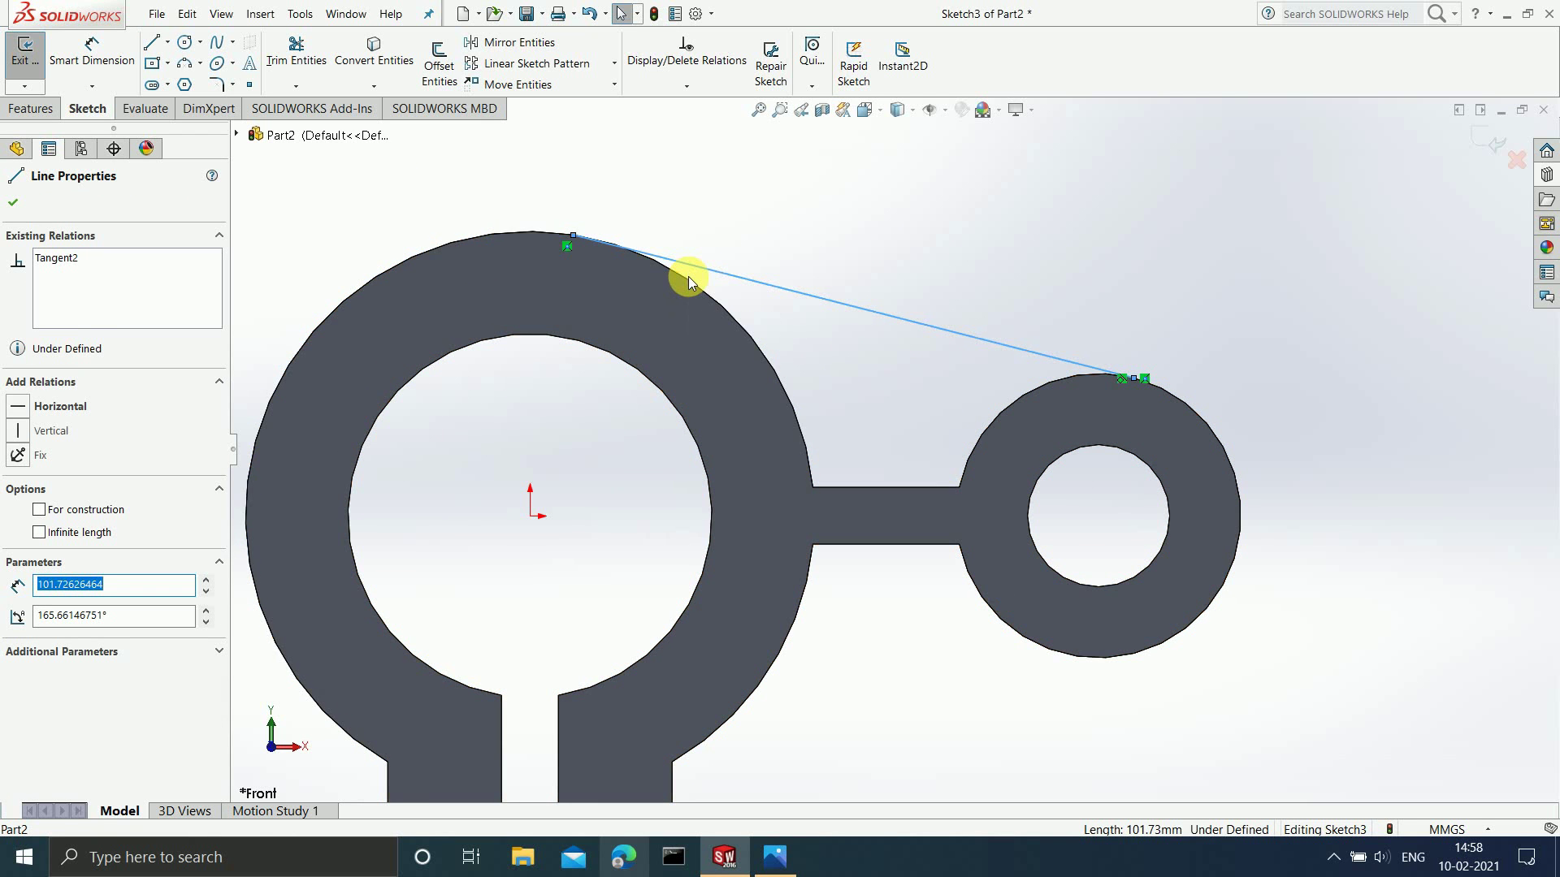
ctrl+click(688, 277)
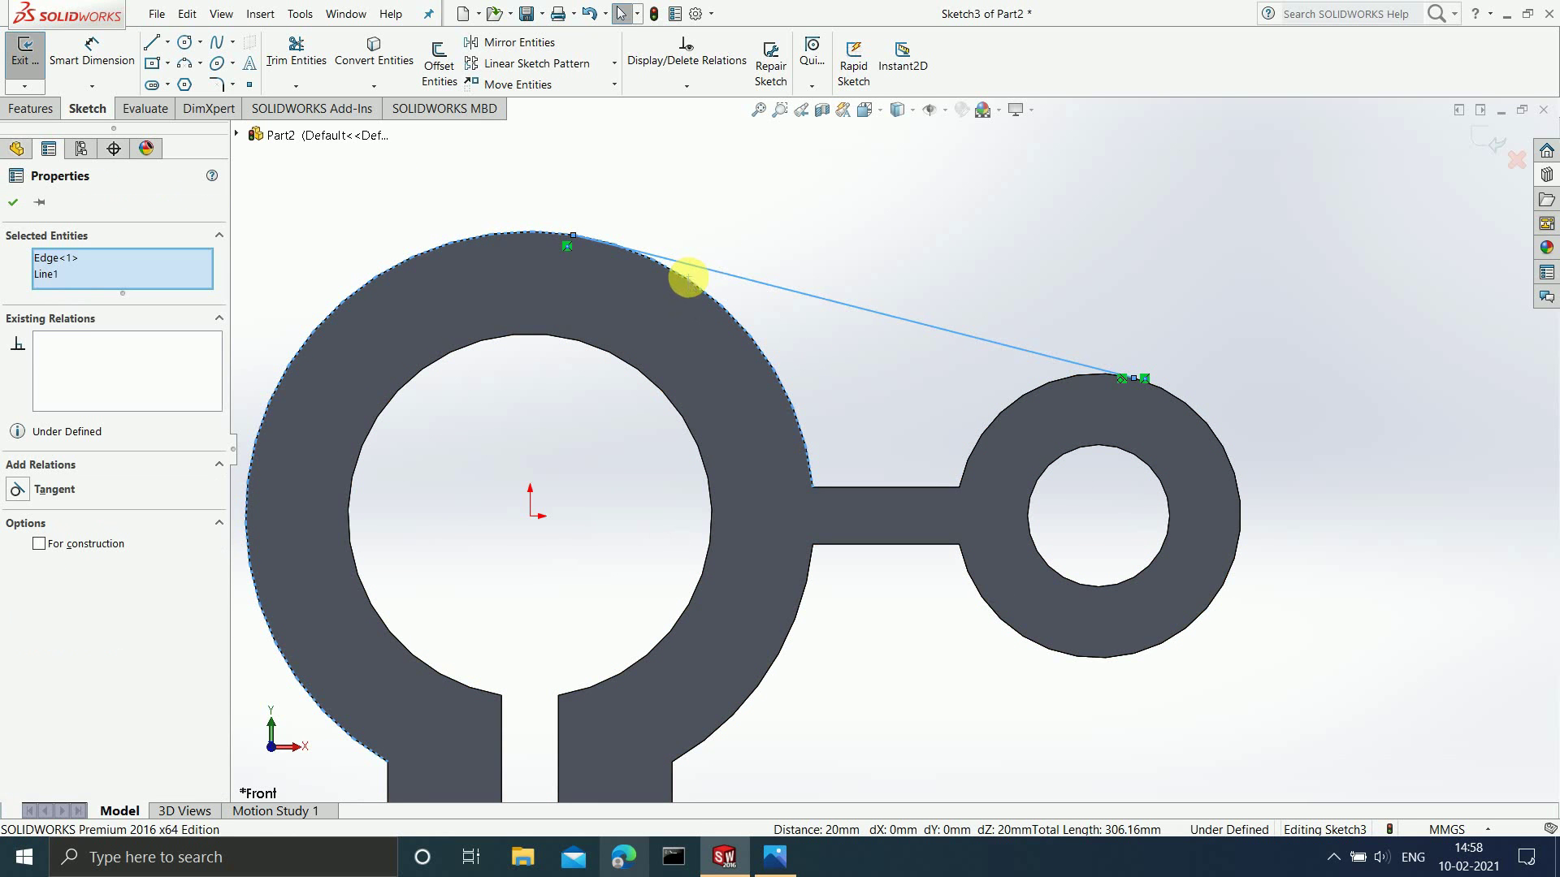
click(18, 490)
scroll(897, 446, up, 2)
scroll(840, 494, up, 2)
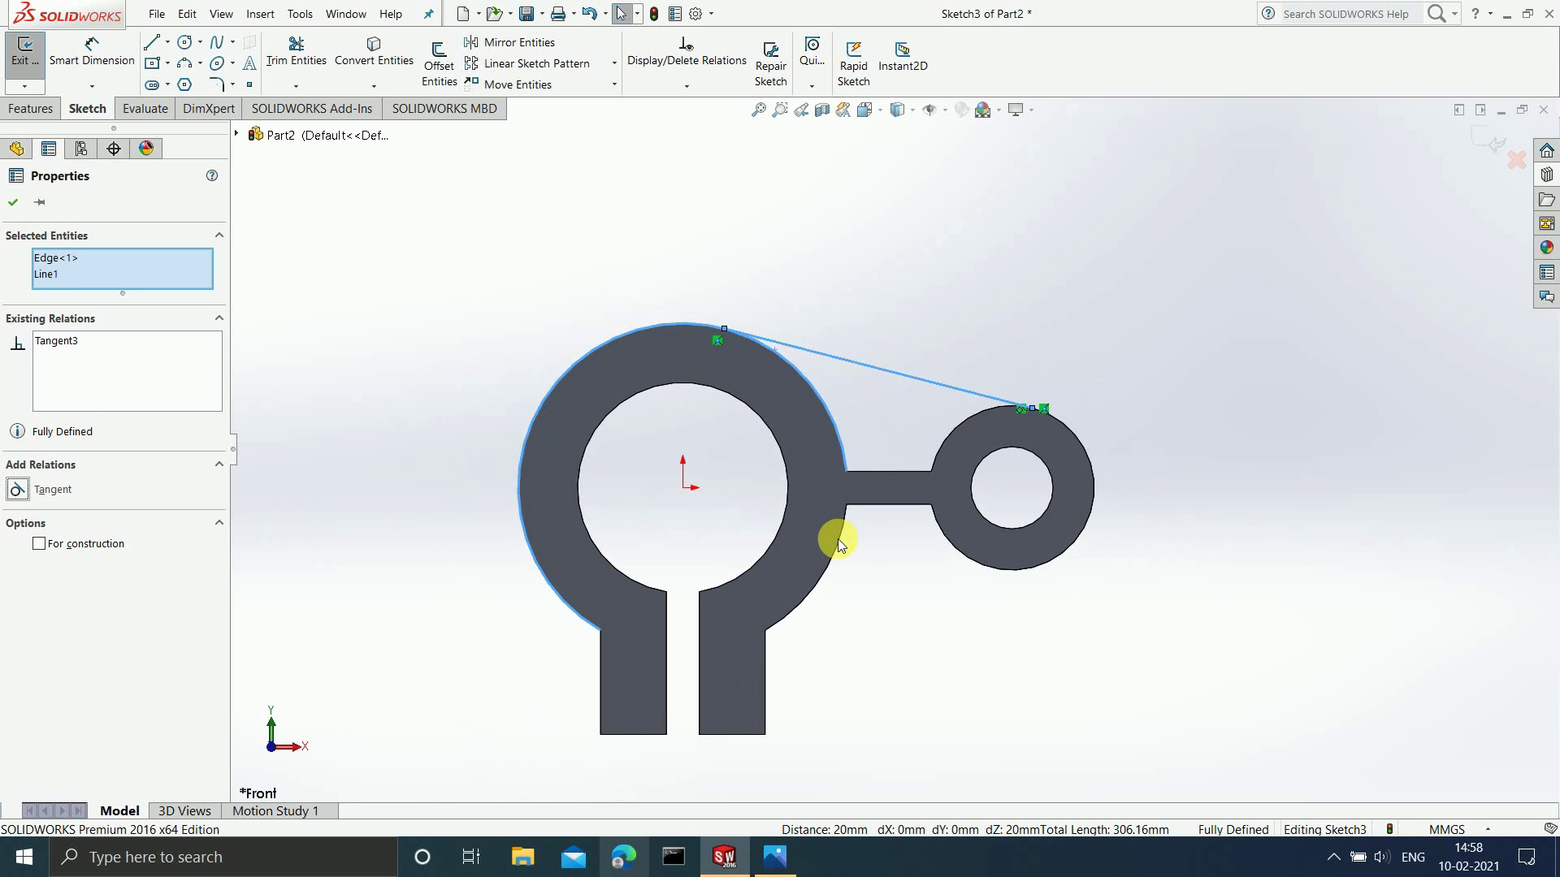
scroll(839, 540, down, 2)
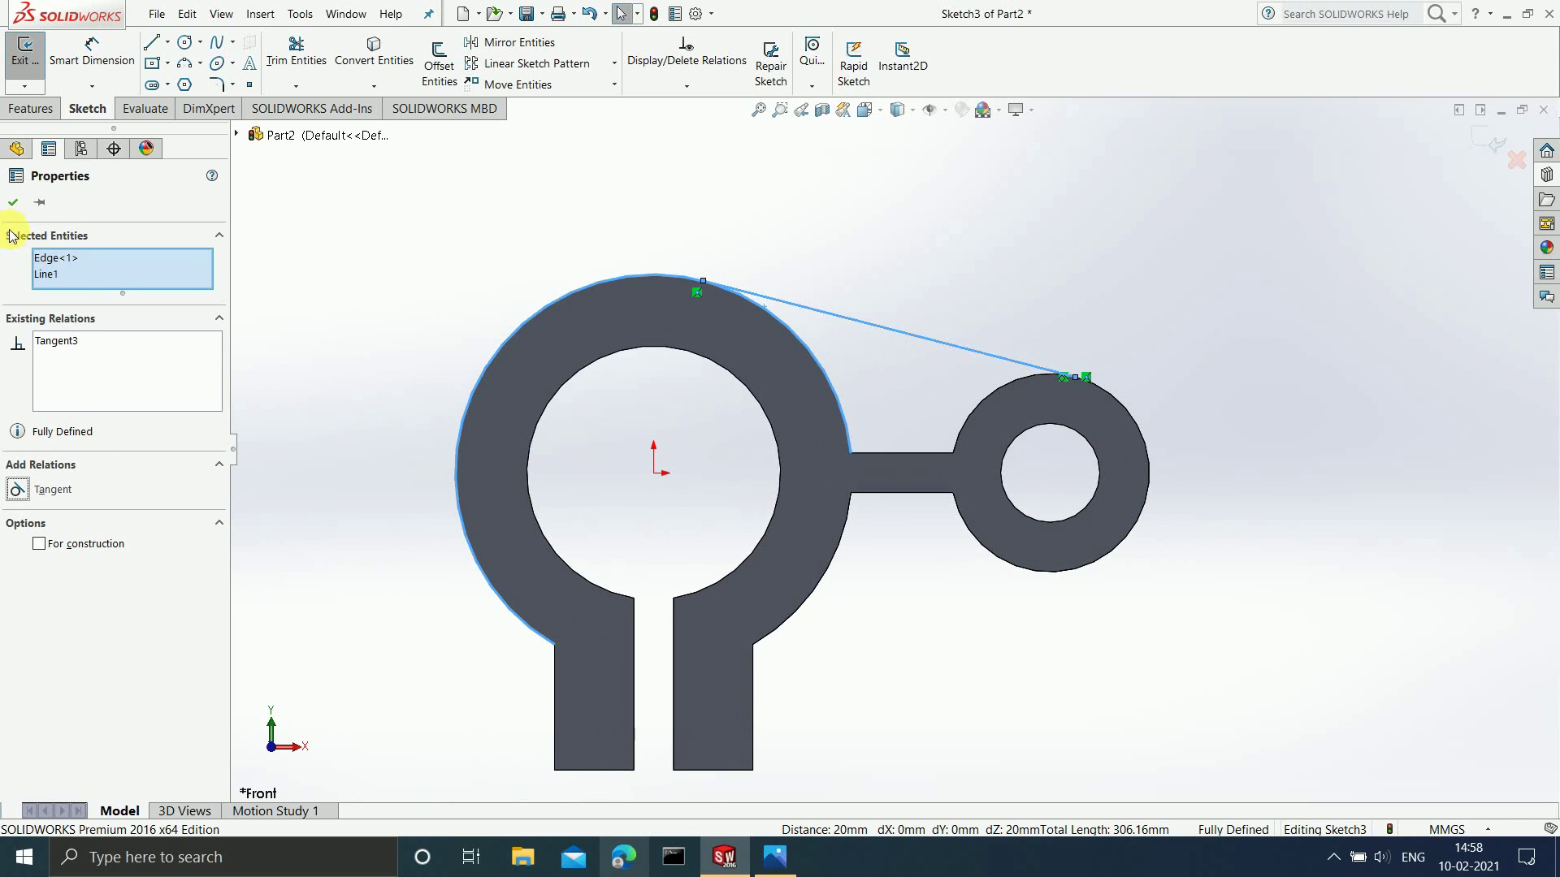
click(13, 203)
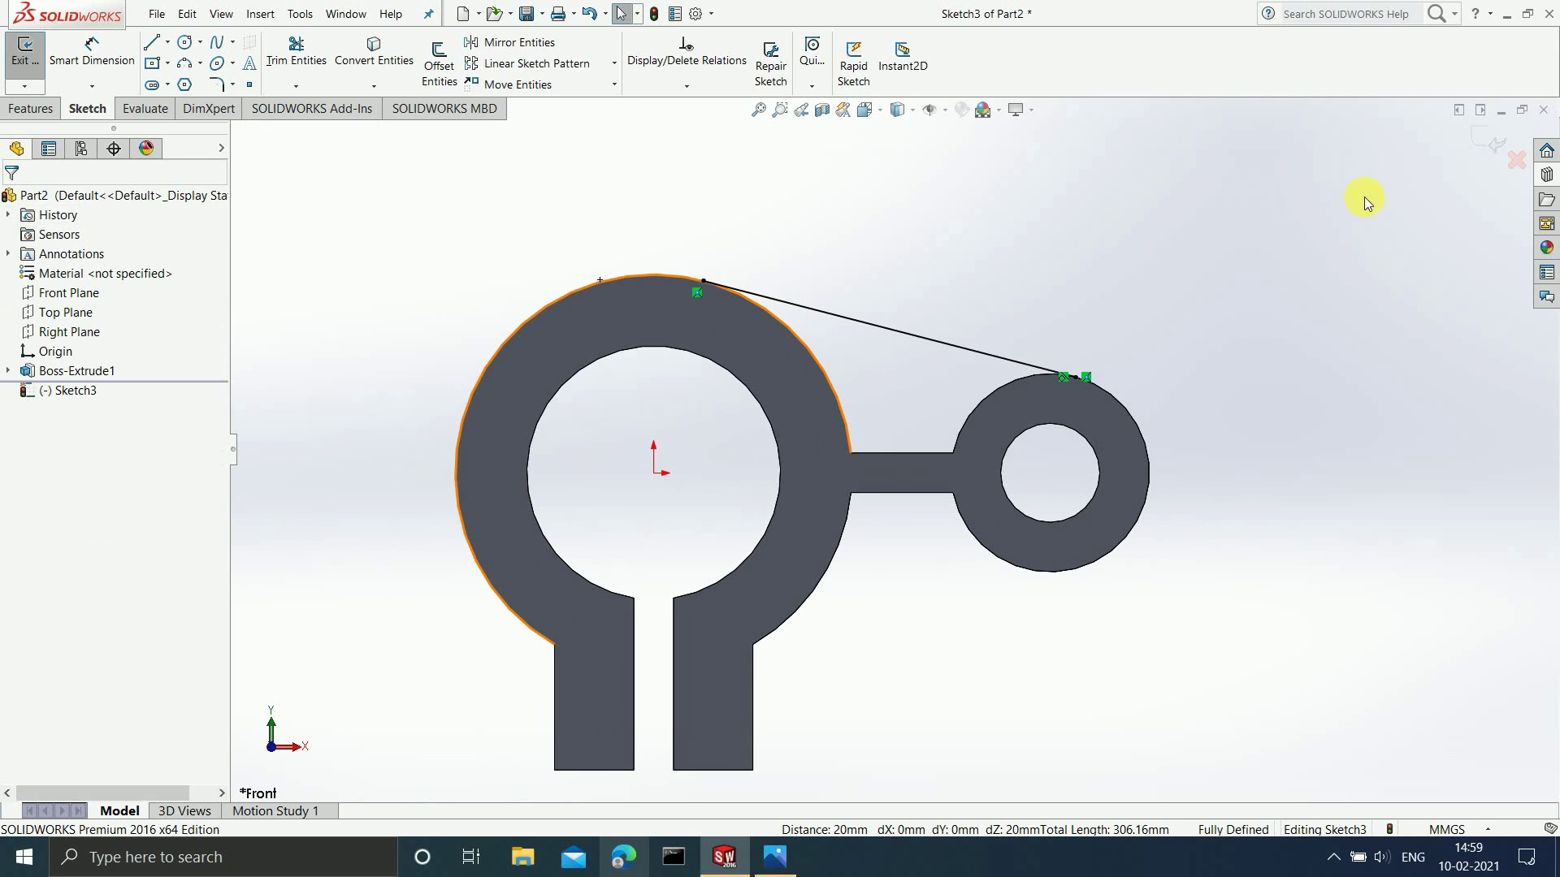
Finish the sketch and create a 10 mm thick rib on both sides, parallel to the sketch, with the material side flipped toward the web.
click(1492, 148)
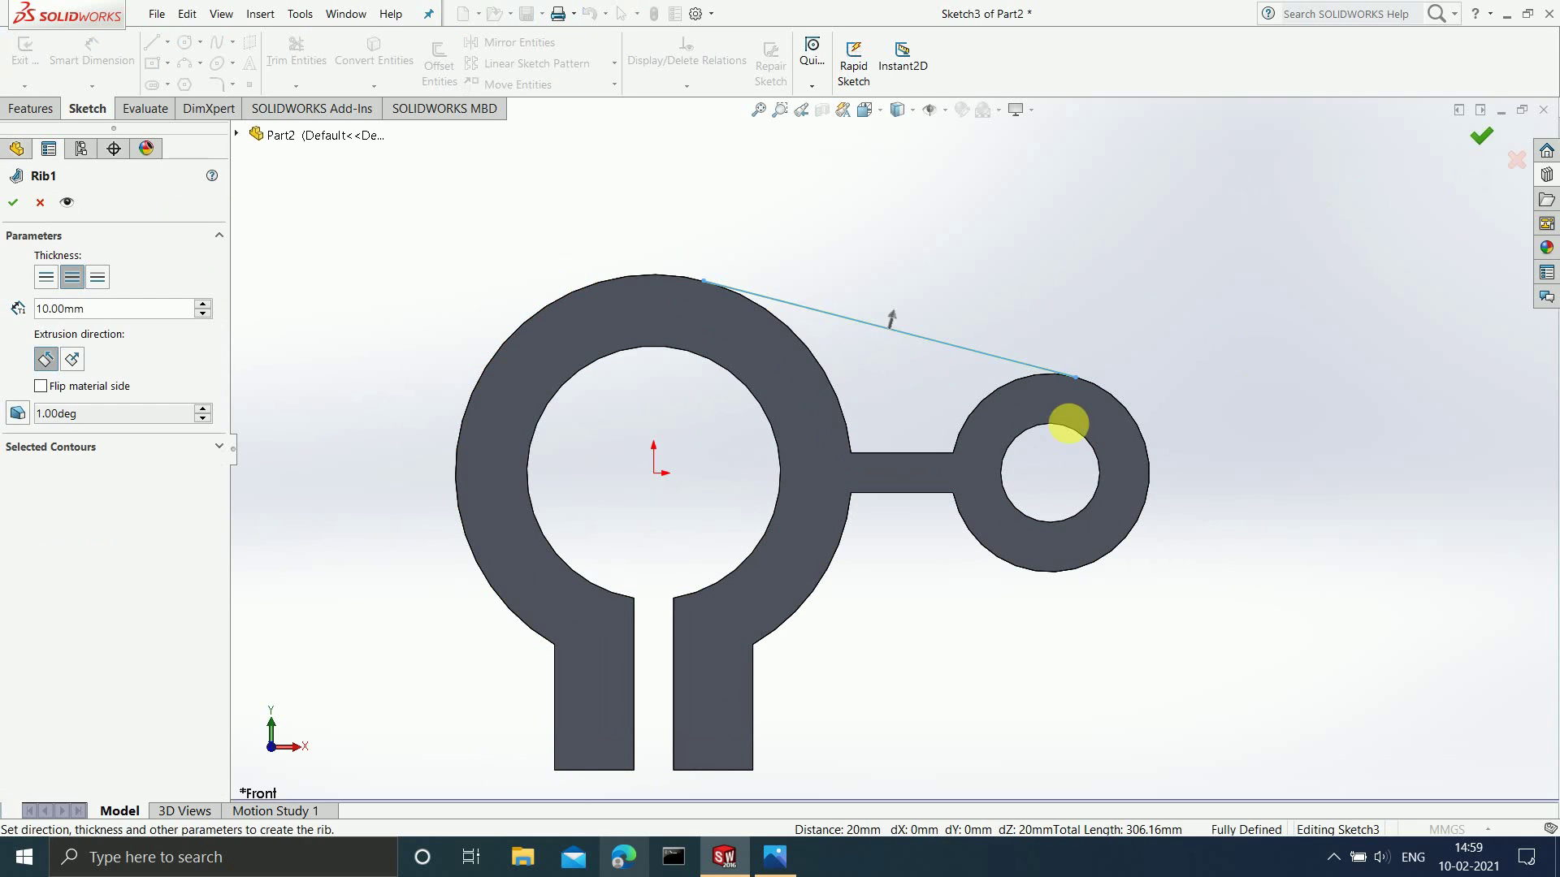
middle_drag(1009, 329, 1079, 218)
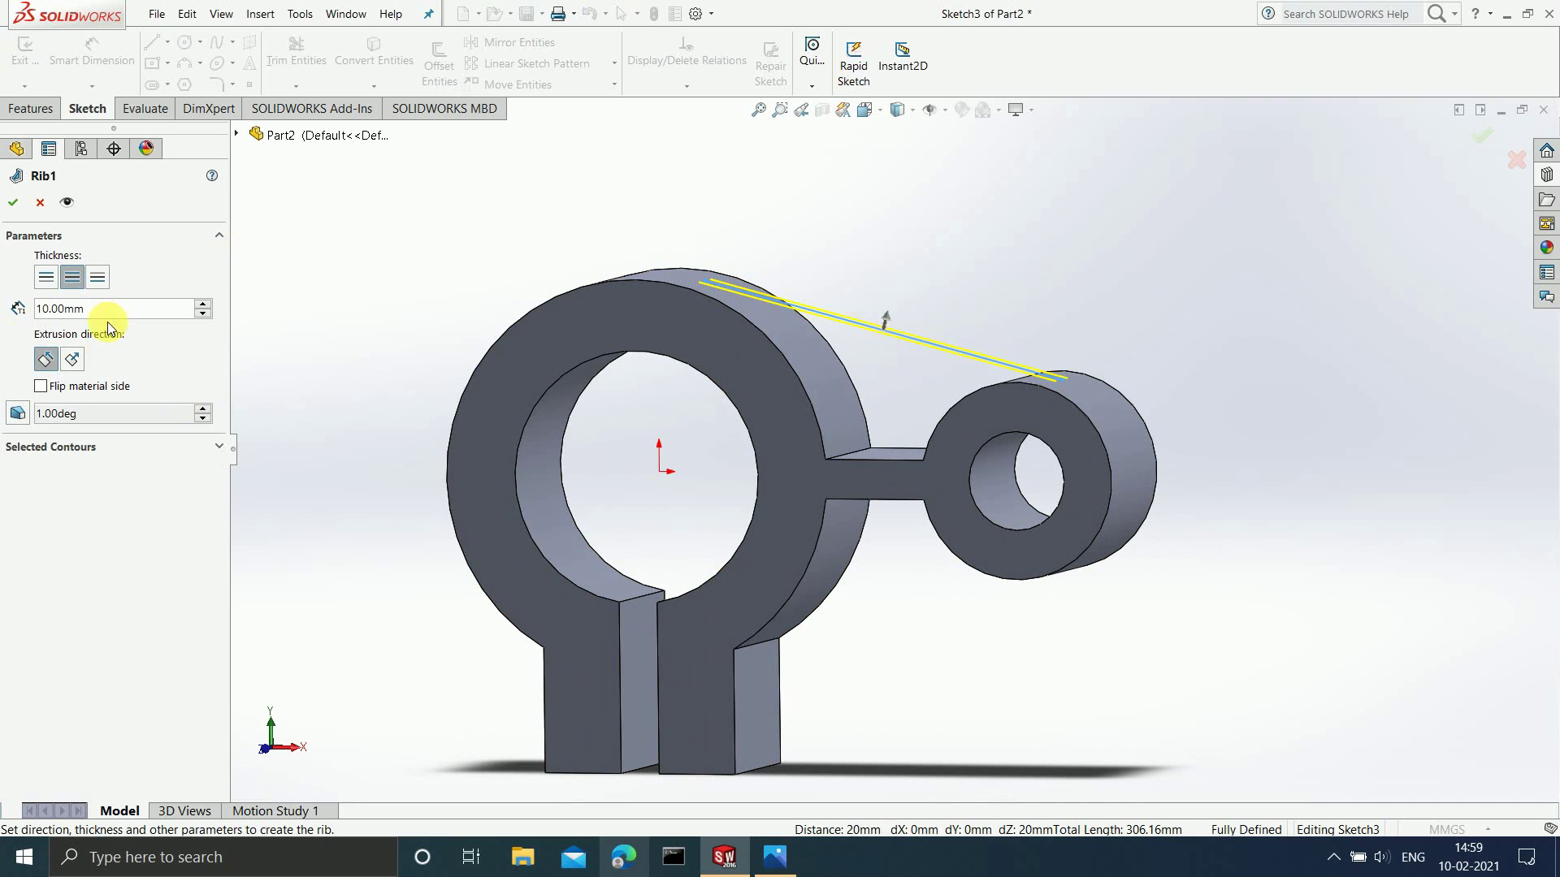
click(73, 360)
click(45, 358)
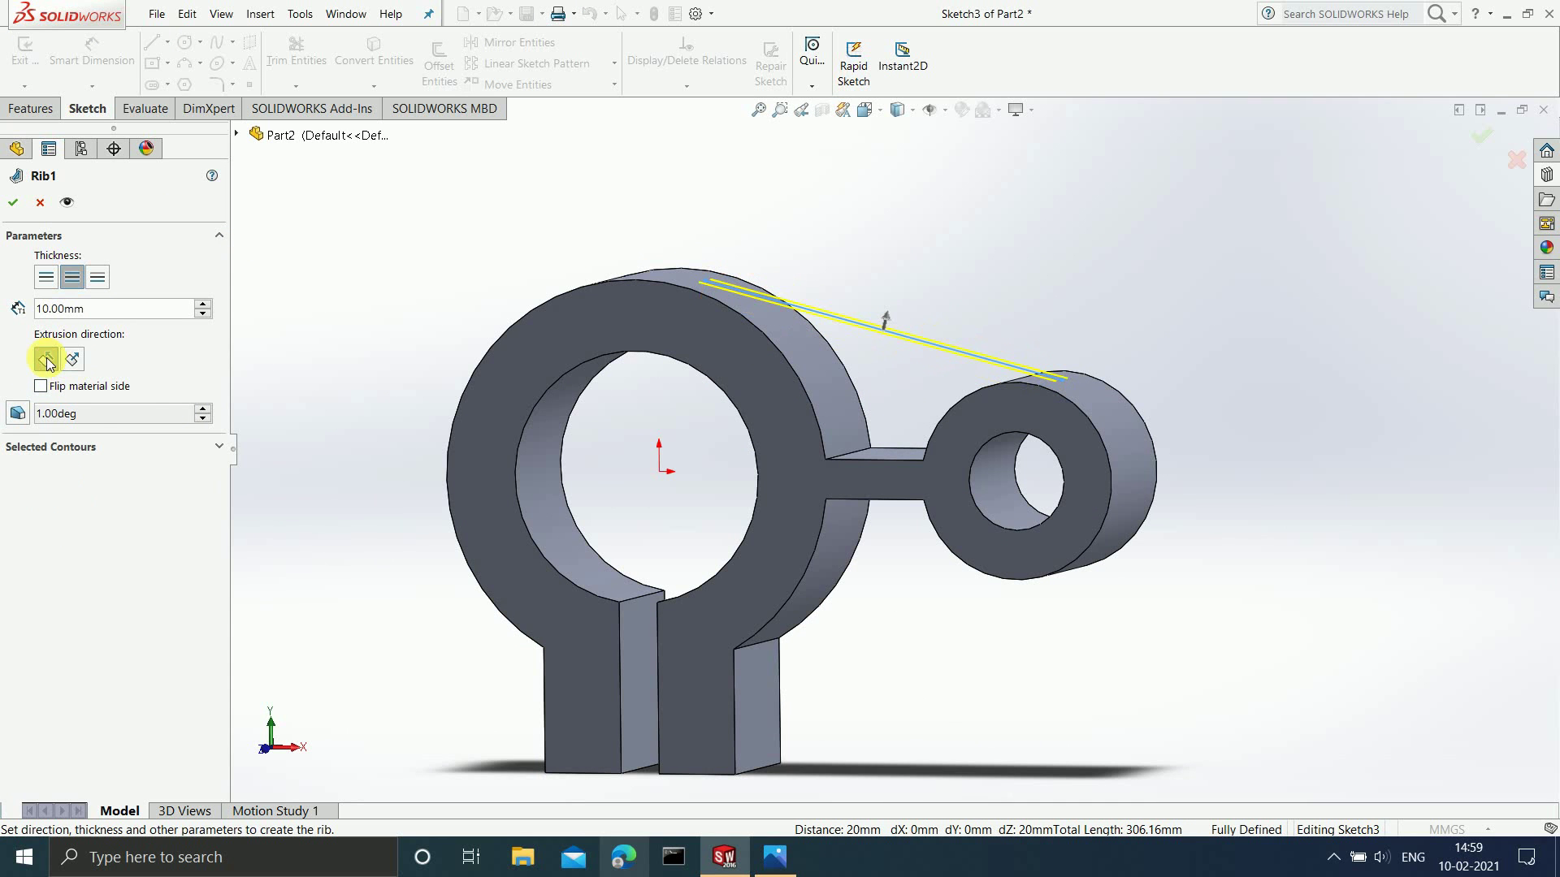
click(61, 390)
mouse_move(1062, 292)
middle_down()
mouse_move(1019, 331)
mouse_move(1112, 277)
mouse_move(1055, 279)
mouse_move(1037, 303)
middle_up()
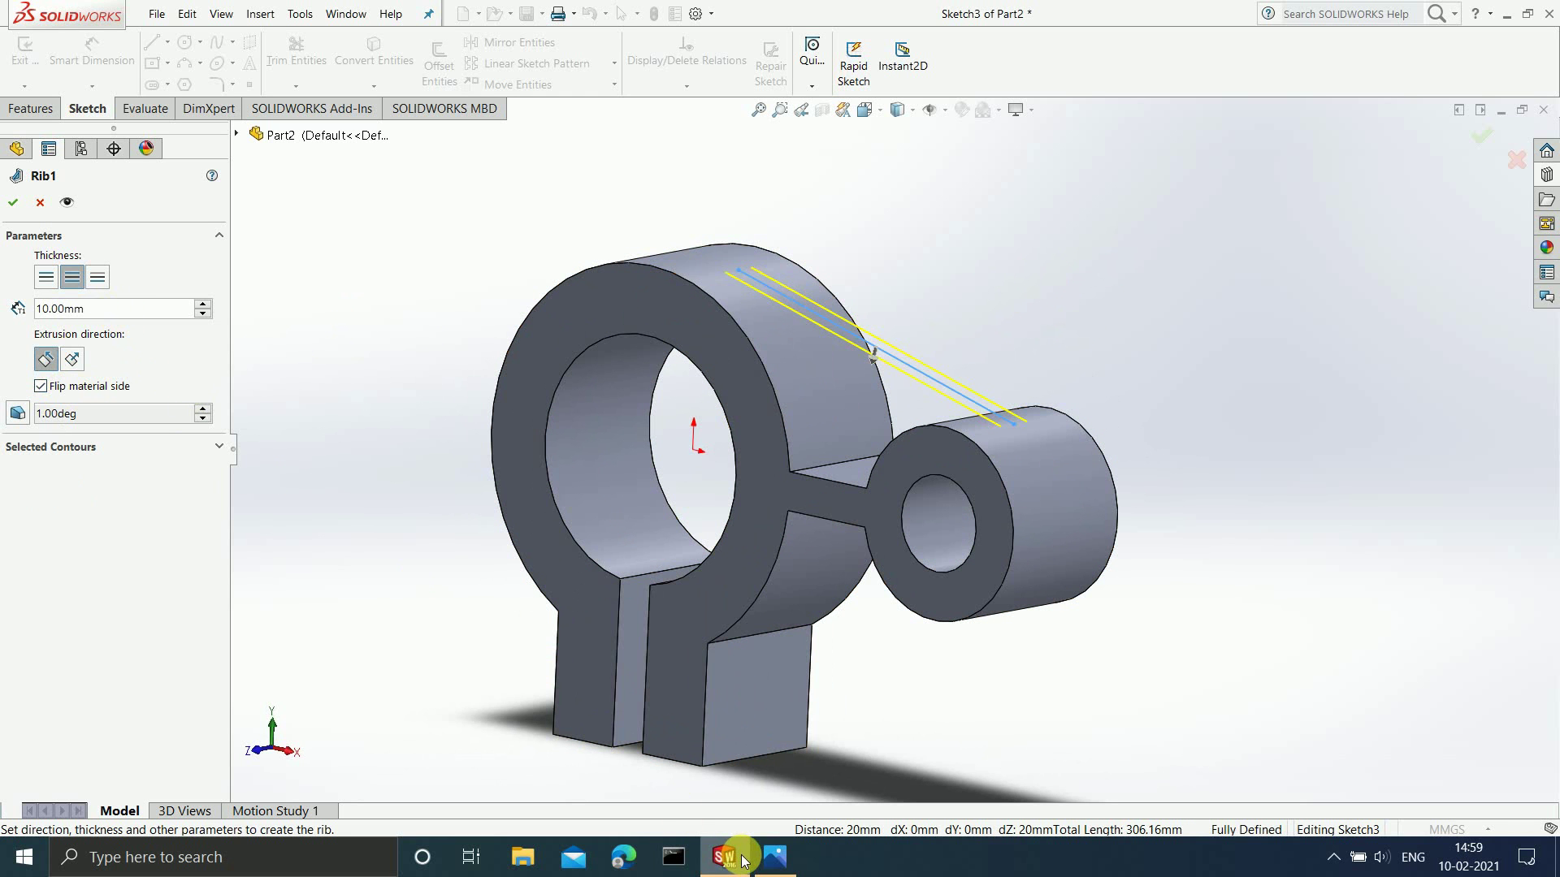
click(776, 857)
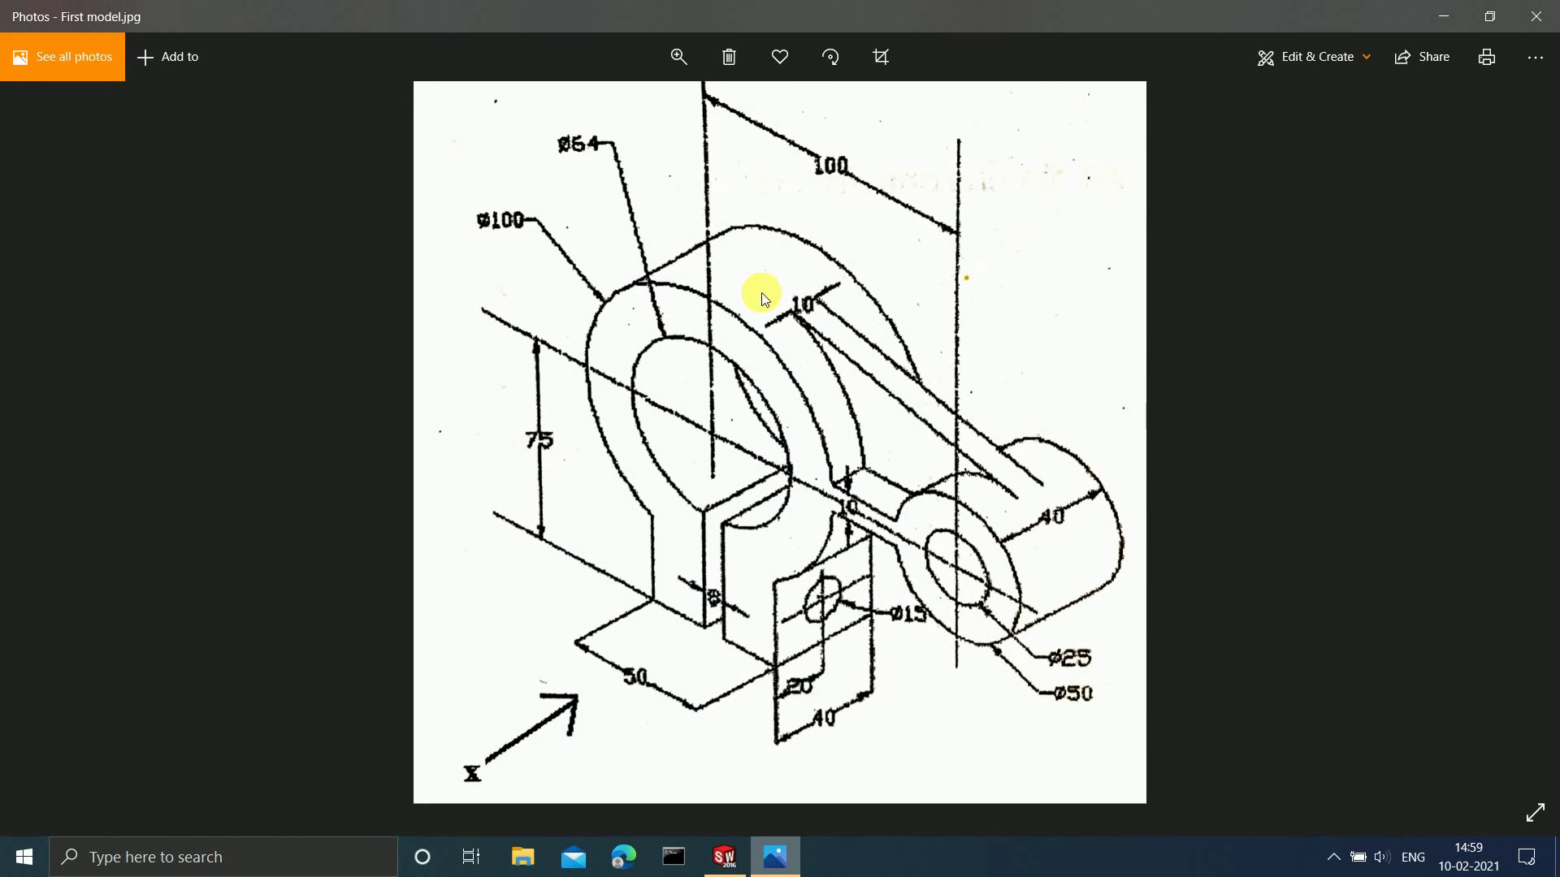
click(1444, 17)
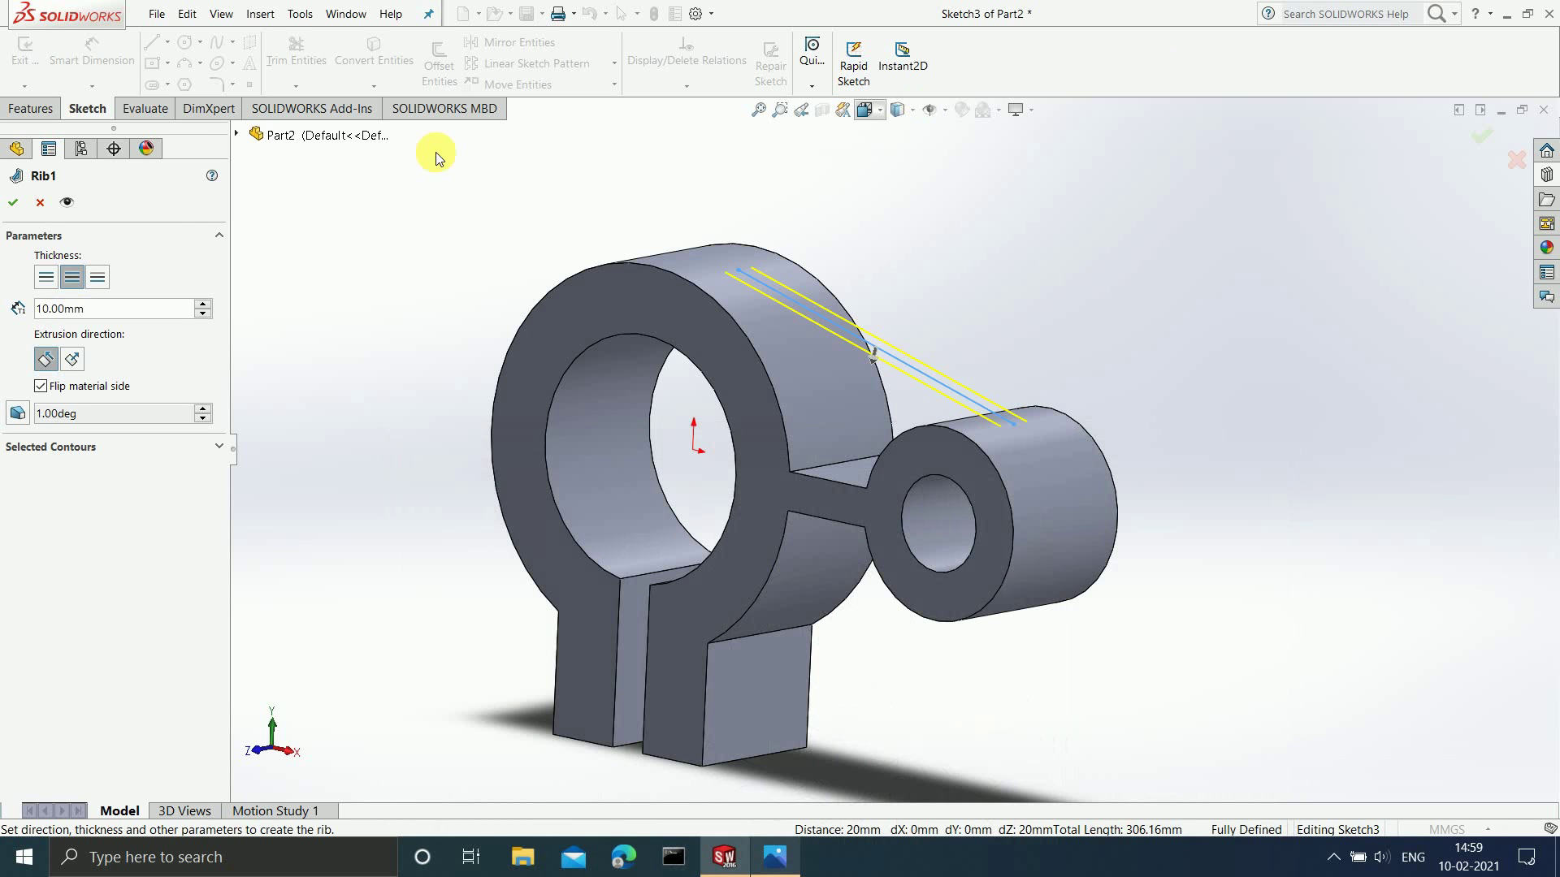
click(11, 205)
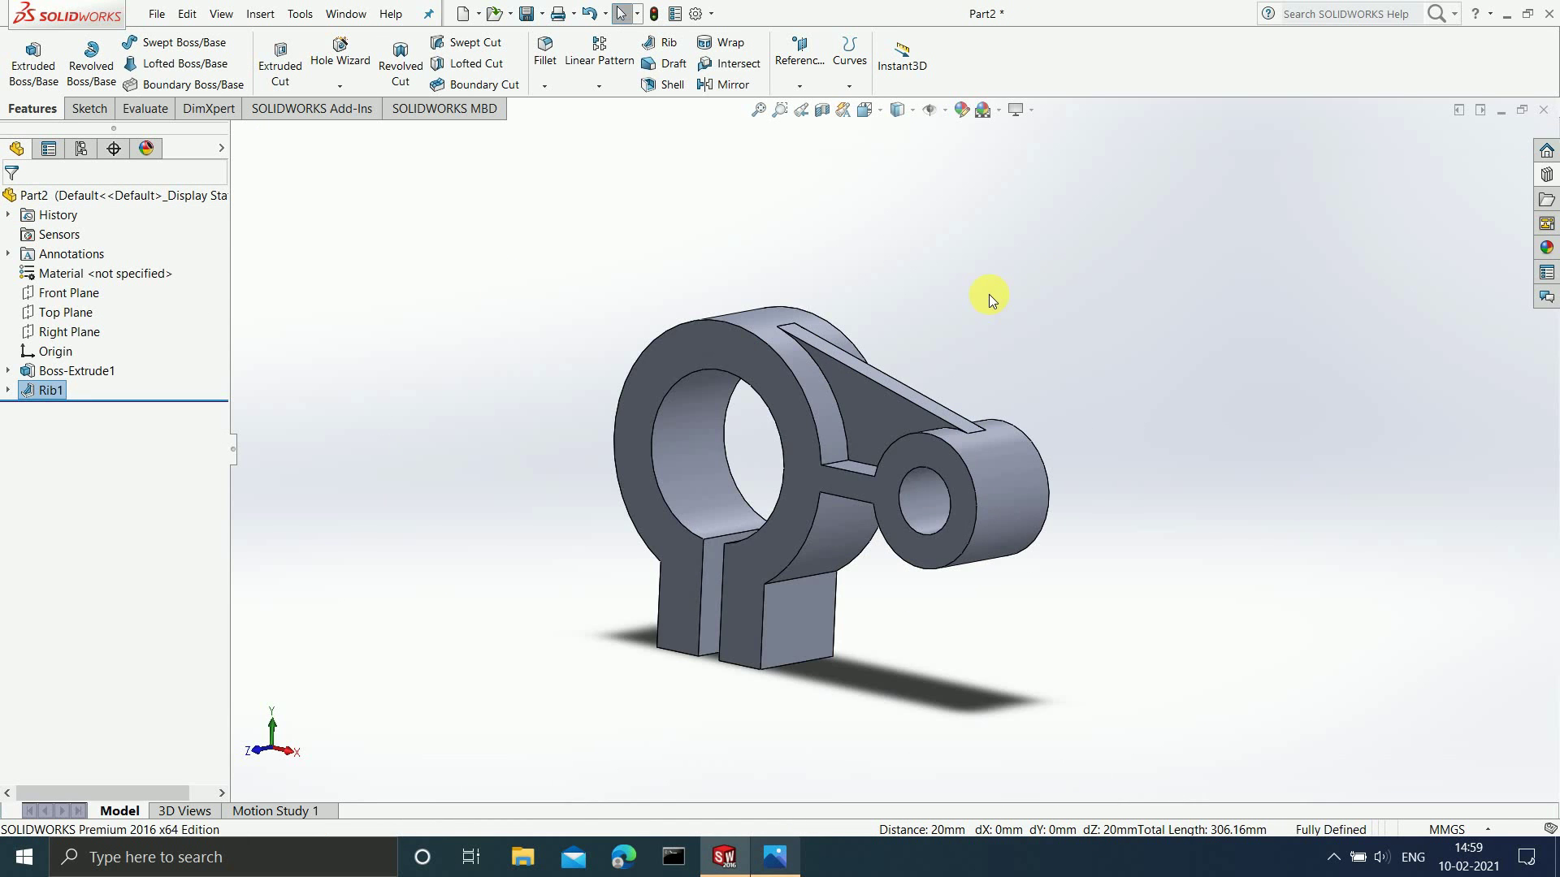
Inspect the new rib between the two rings and the slotted lug from several angles.
scroll(988, 294, down, 2)
middle_drag(996, 354, 846, 461)
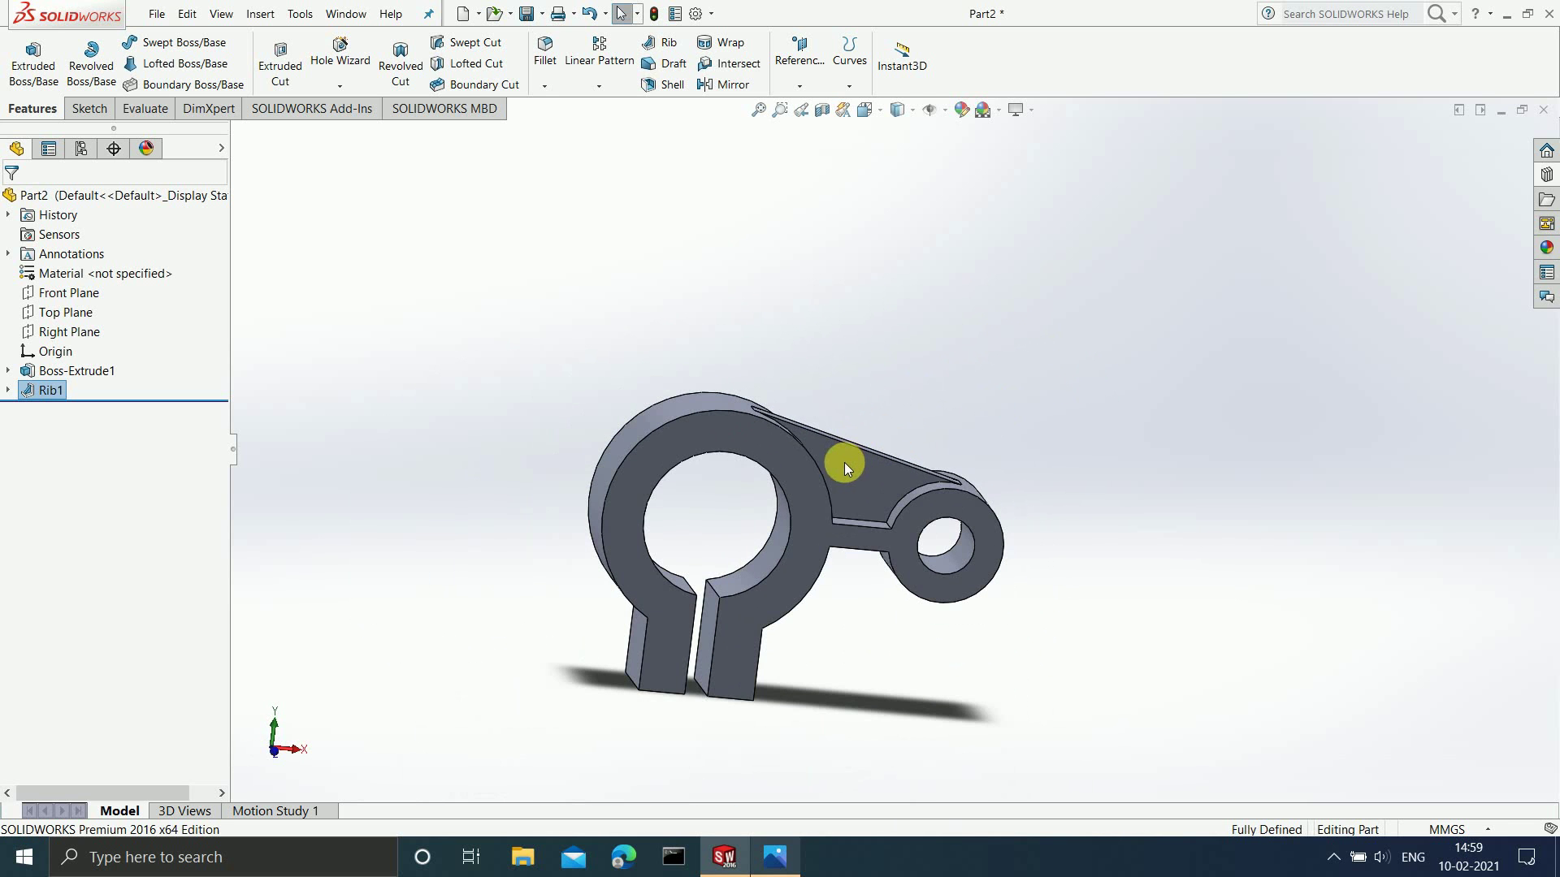
scroll(793, 582, up, 3)
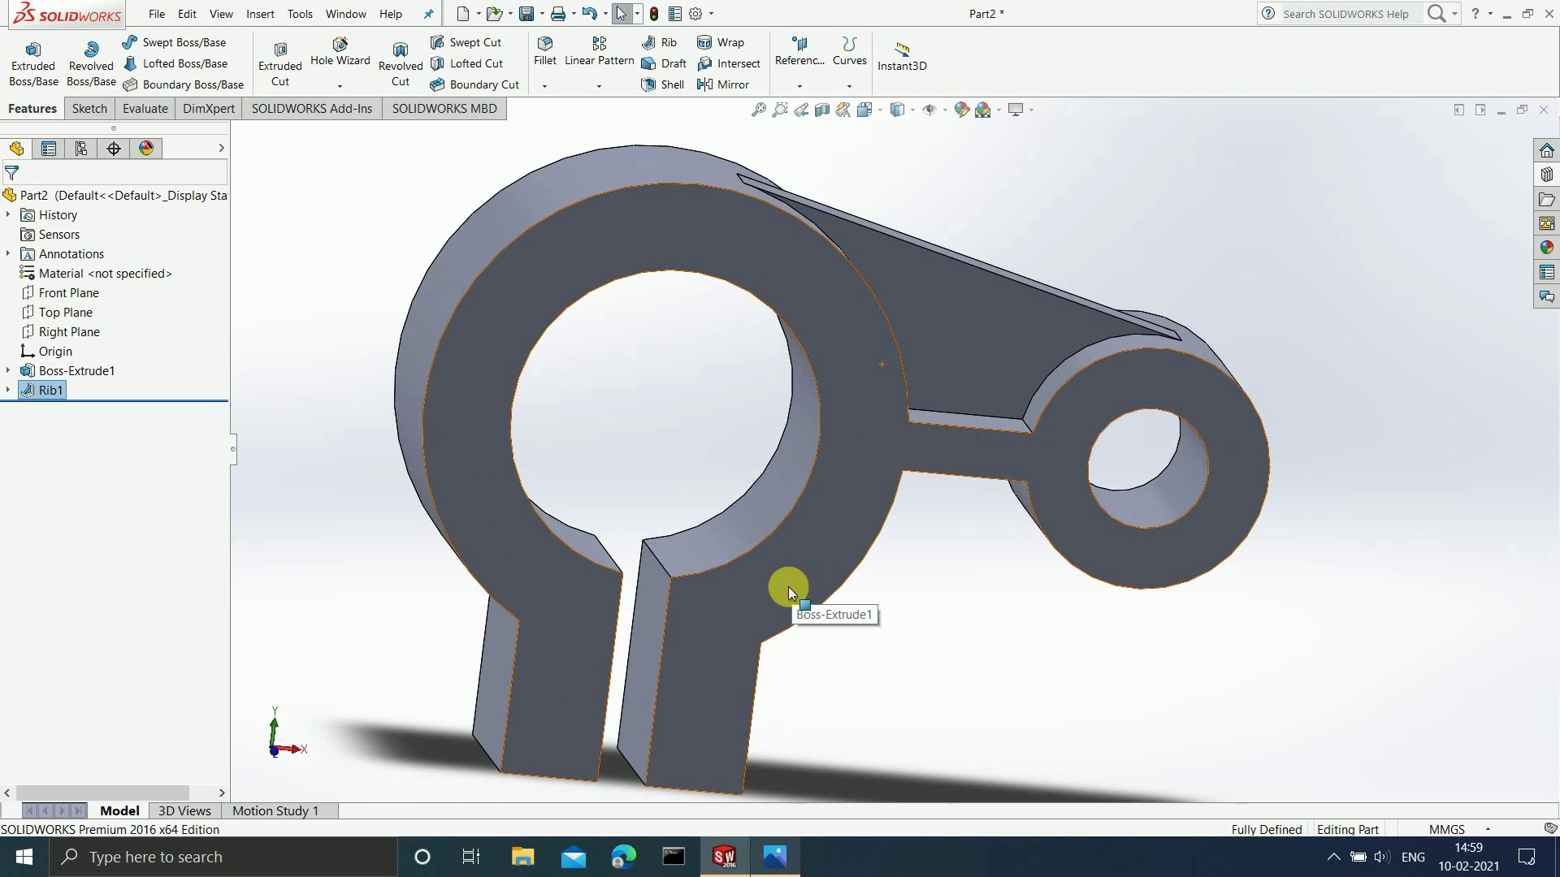
middle_drag(925, 593, 934, 455)
scroll(951, 520, down, 2)
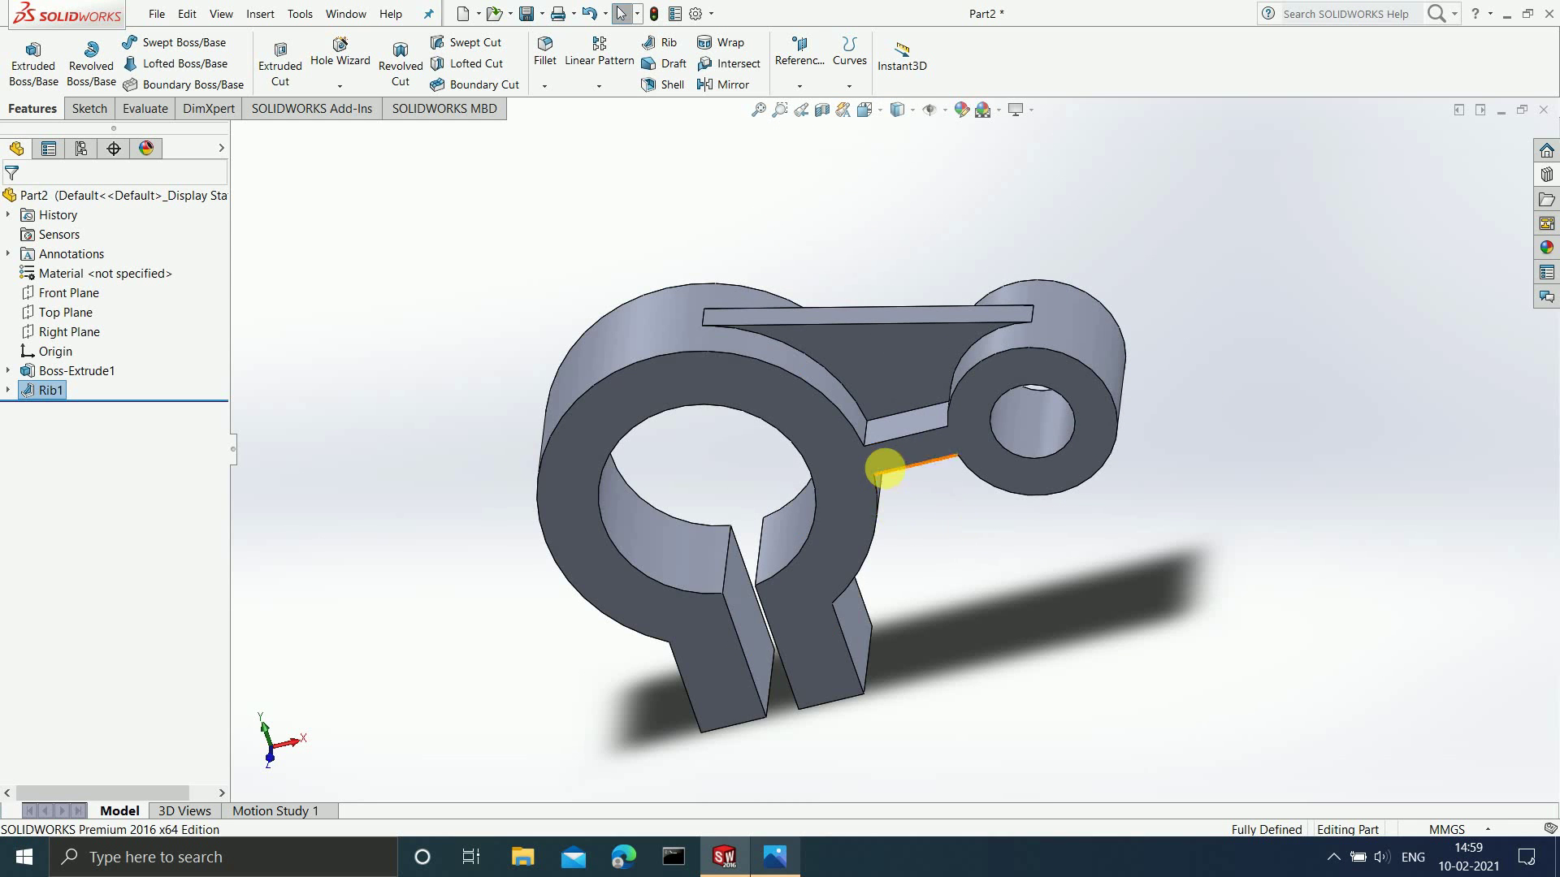
scroll(885, 465, down, 2)
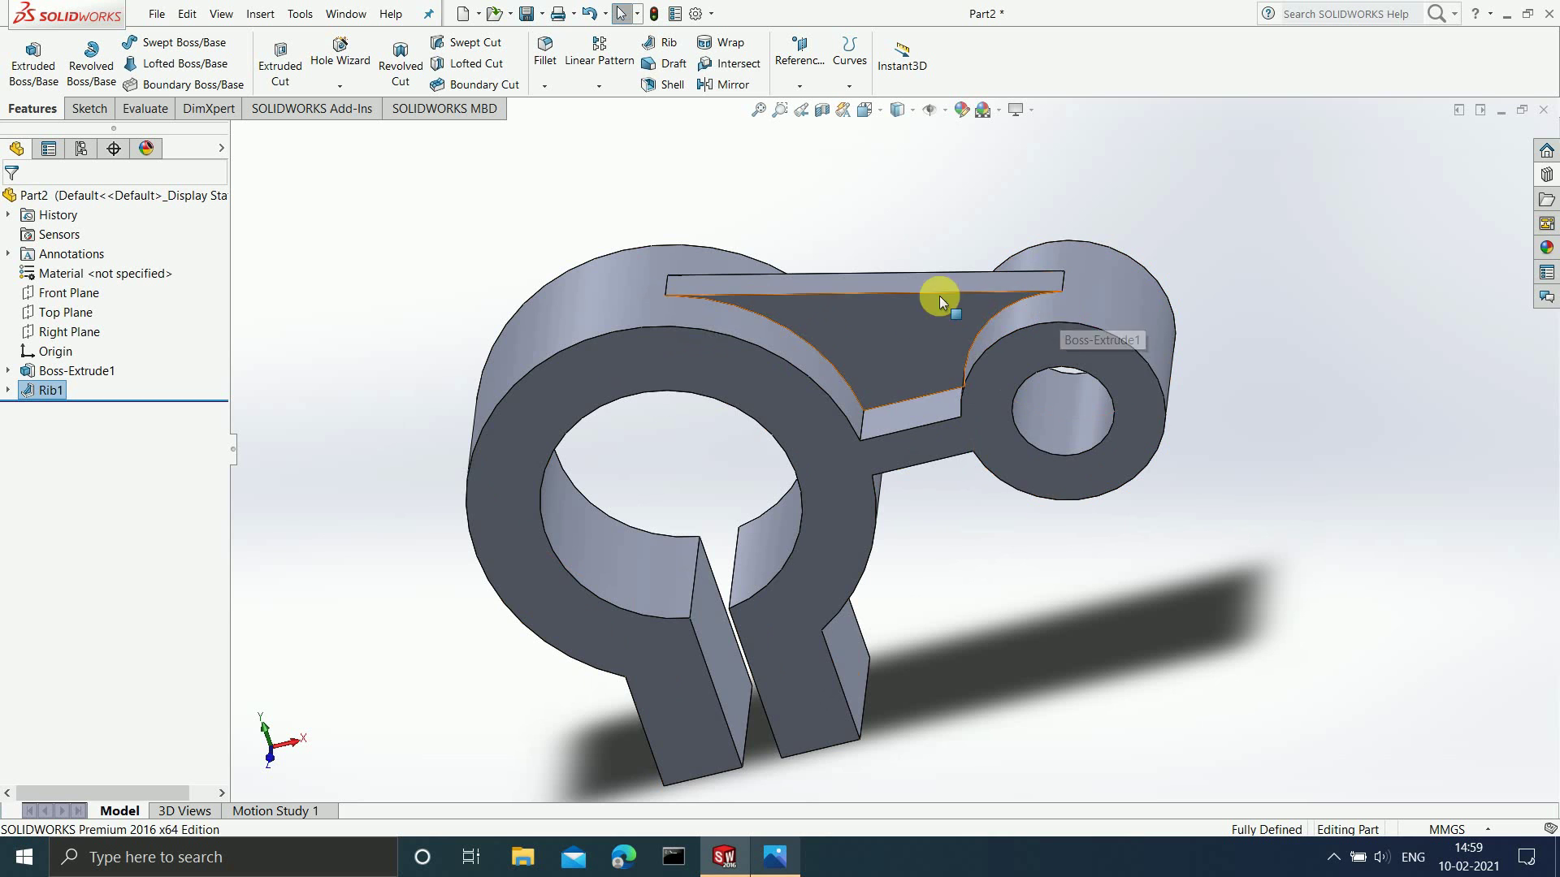
key(f)
middle_drag(1093, 564, 1007, 553)
Check the lug hole in the reference drawing, then sketch a circle on the lug's outer side face, centred vertically below the origin.
click(792, 855)
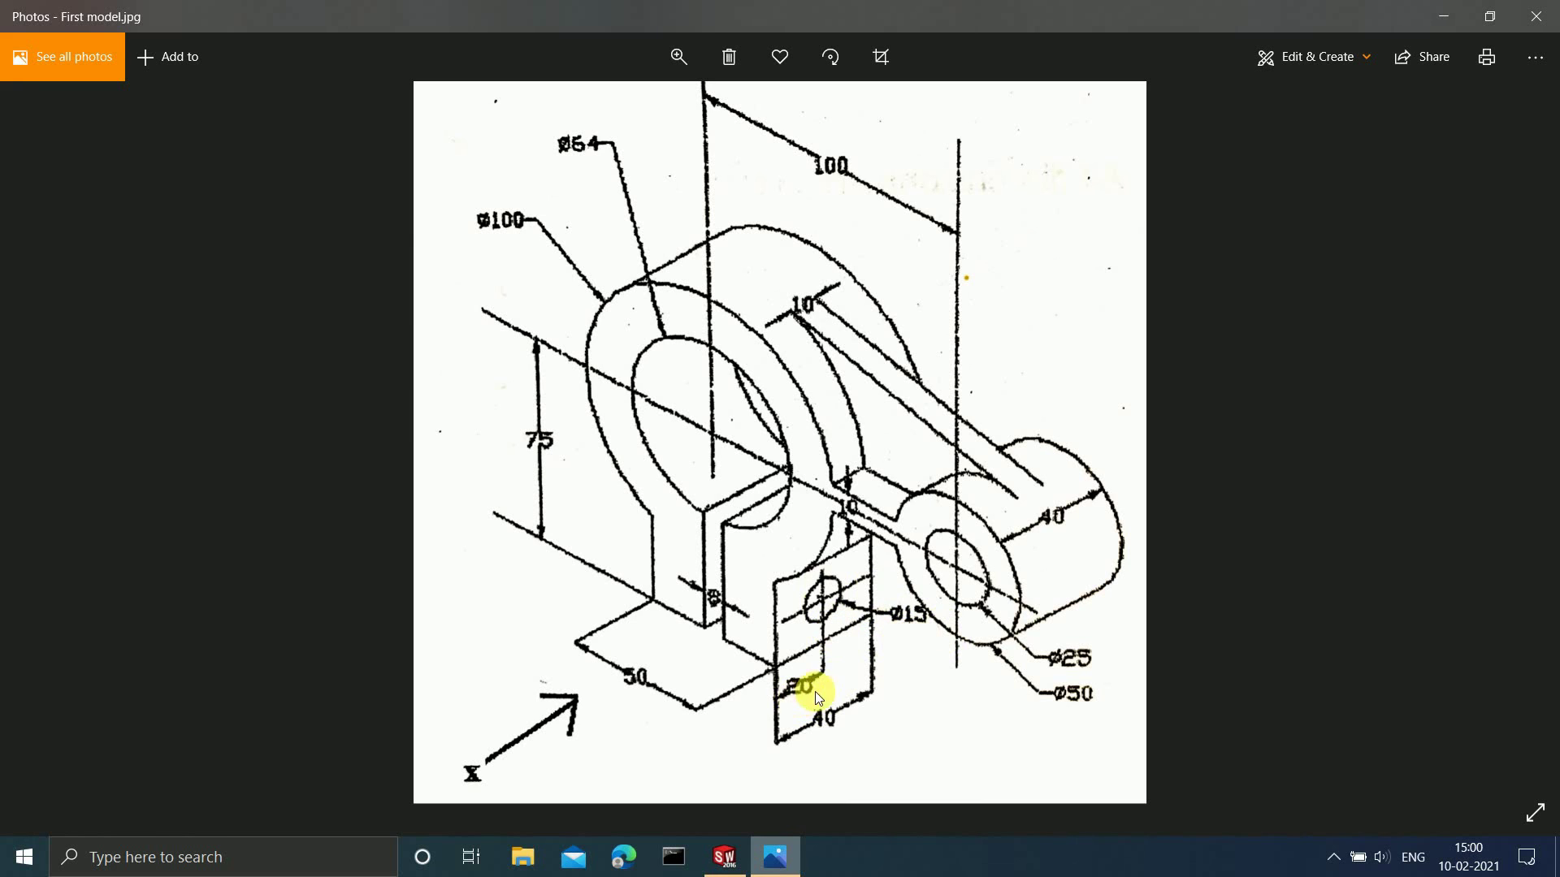
click(1438, 17)
click(923, 641)
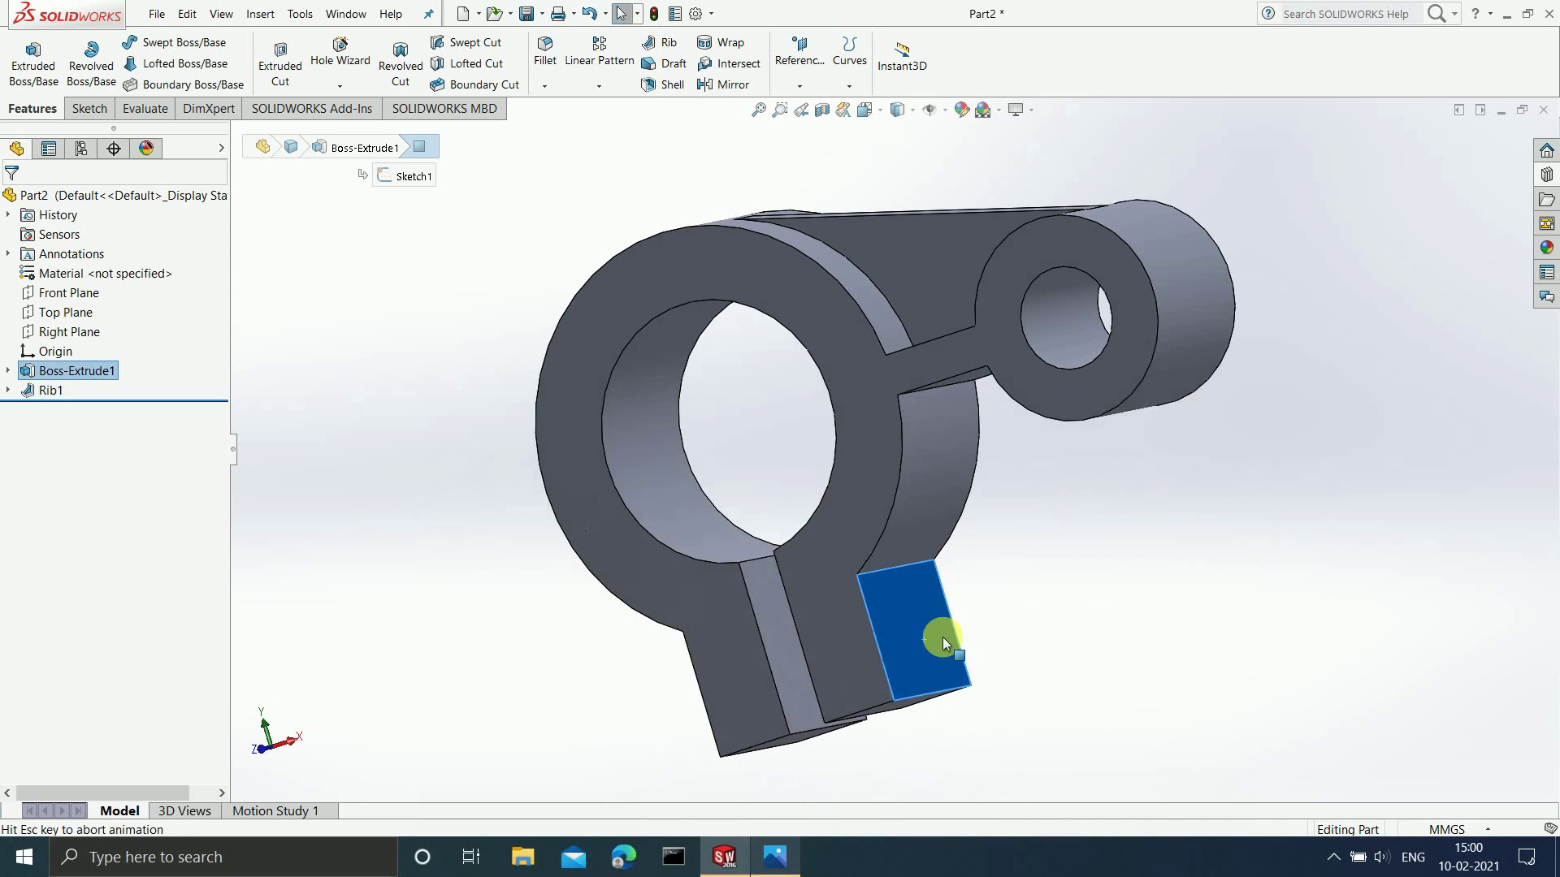
key(ctrl+8)
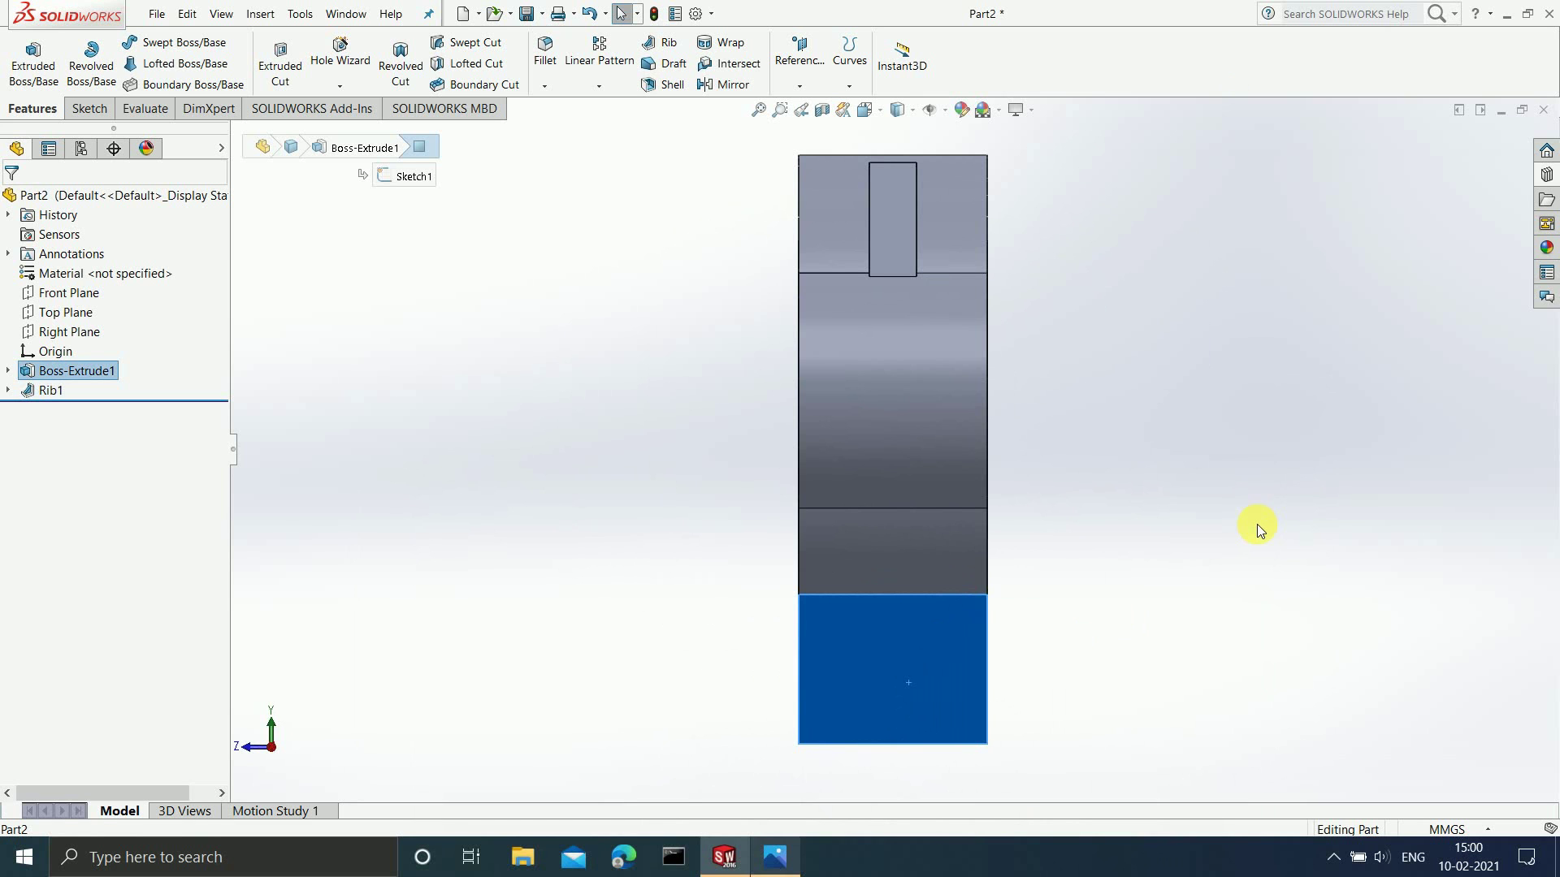
click(77, 109)
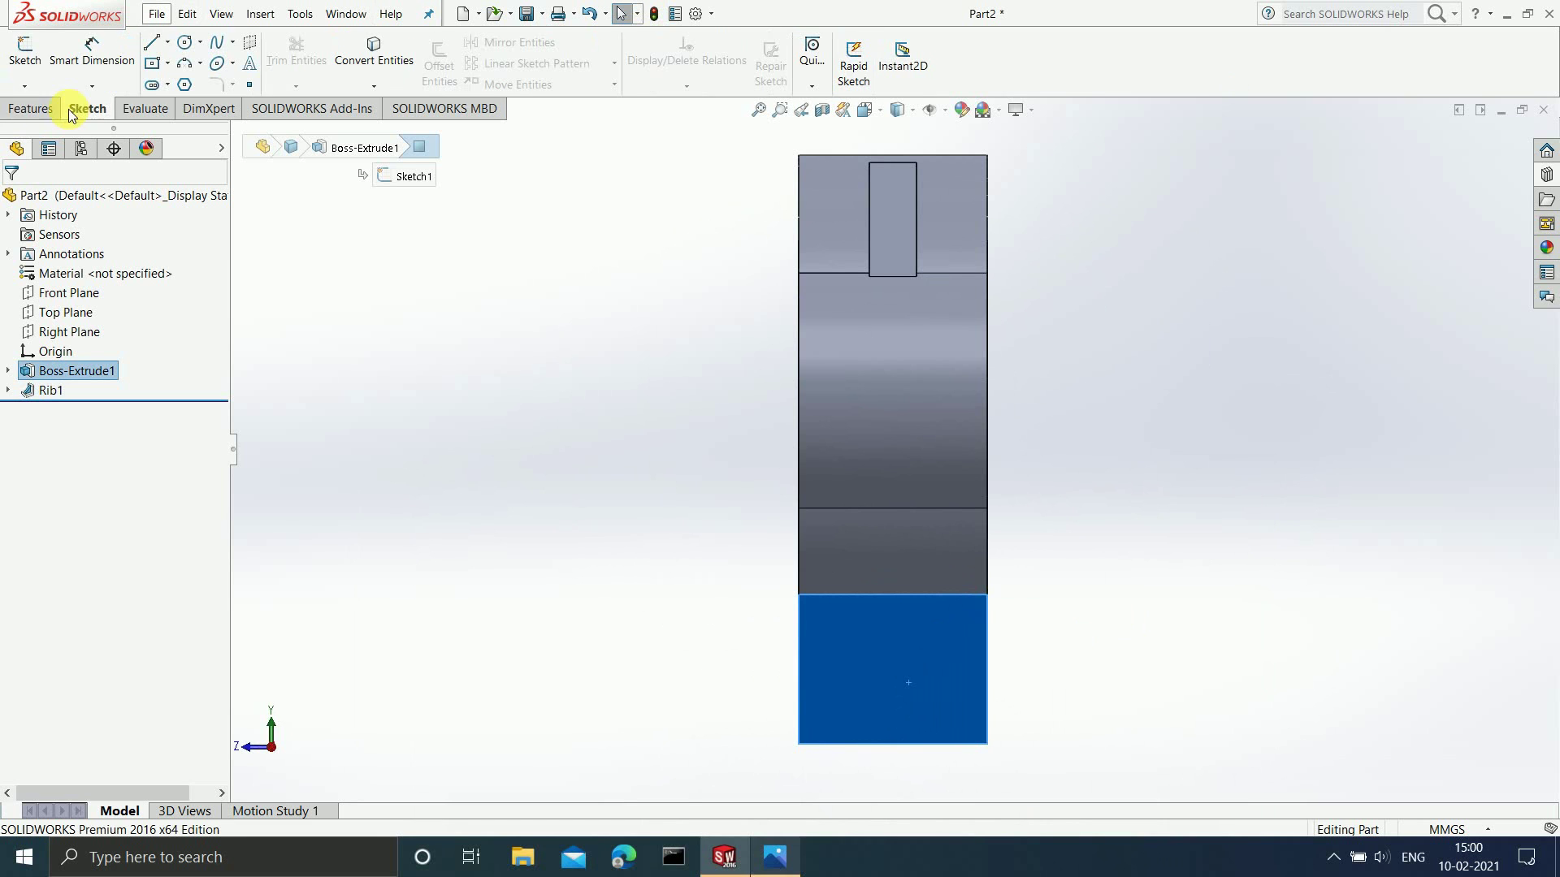
click(25, 50)
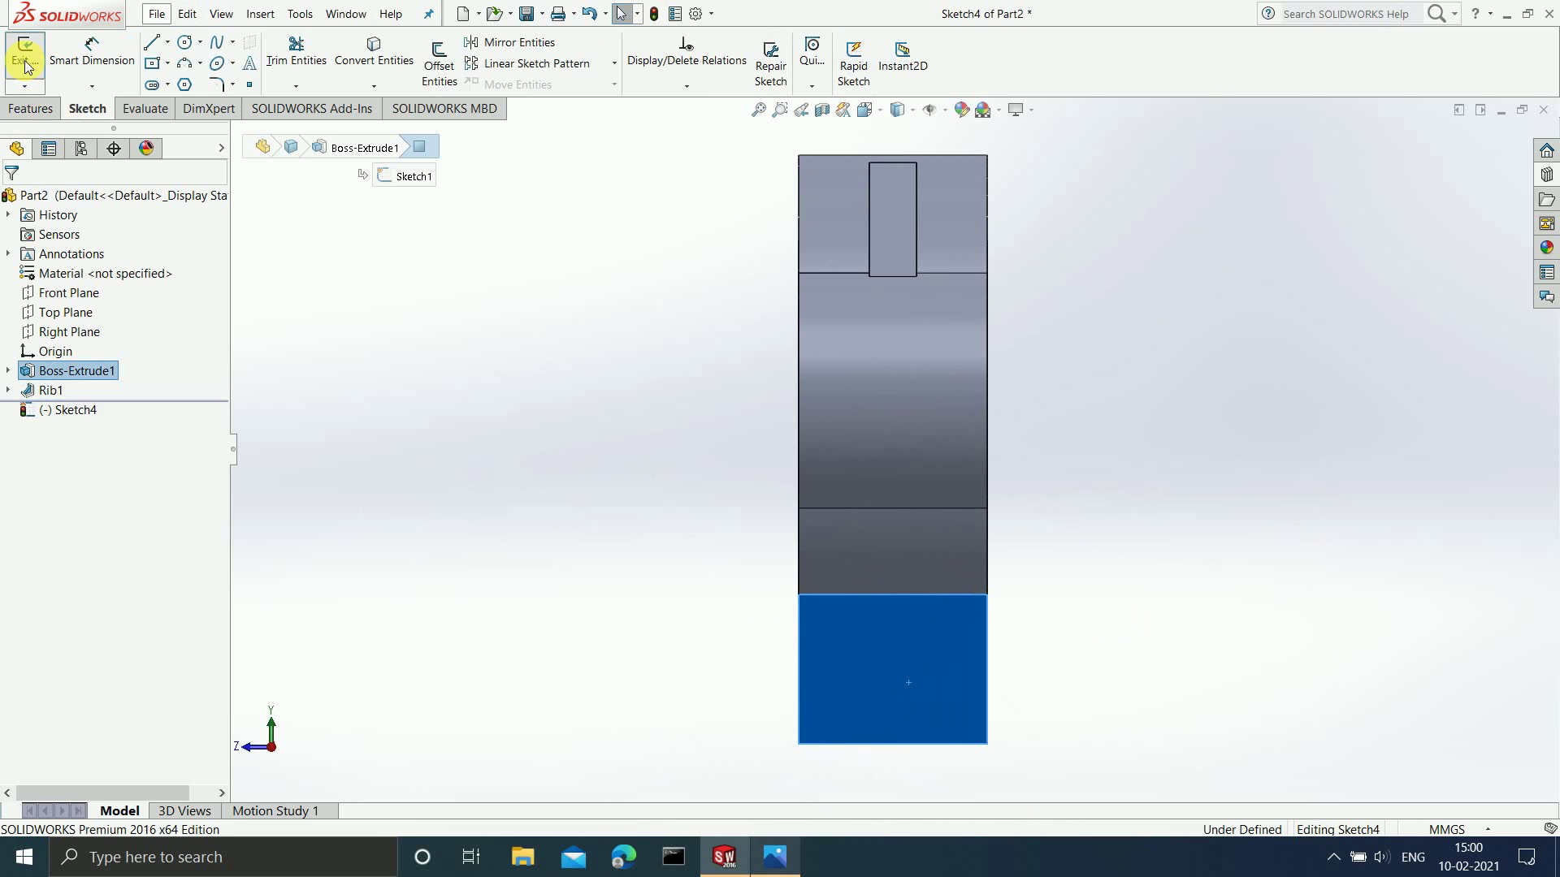
click(186, 50)
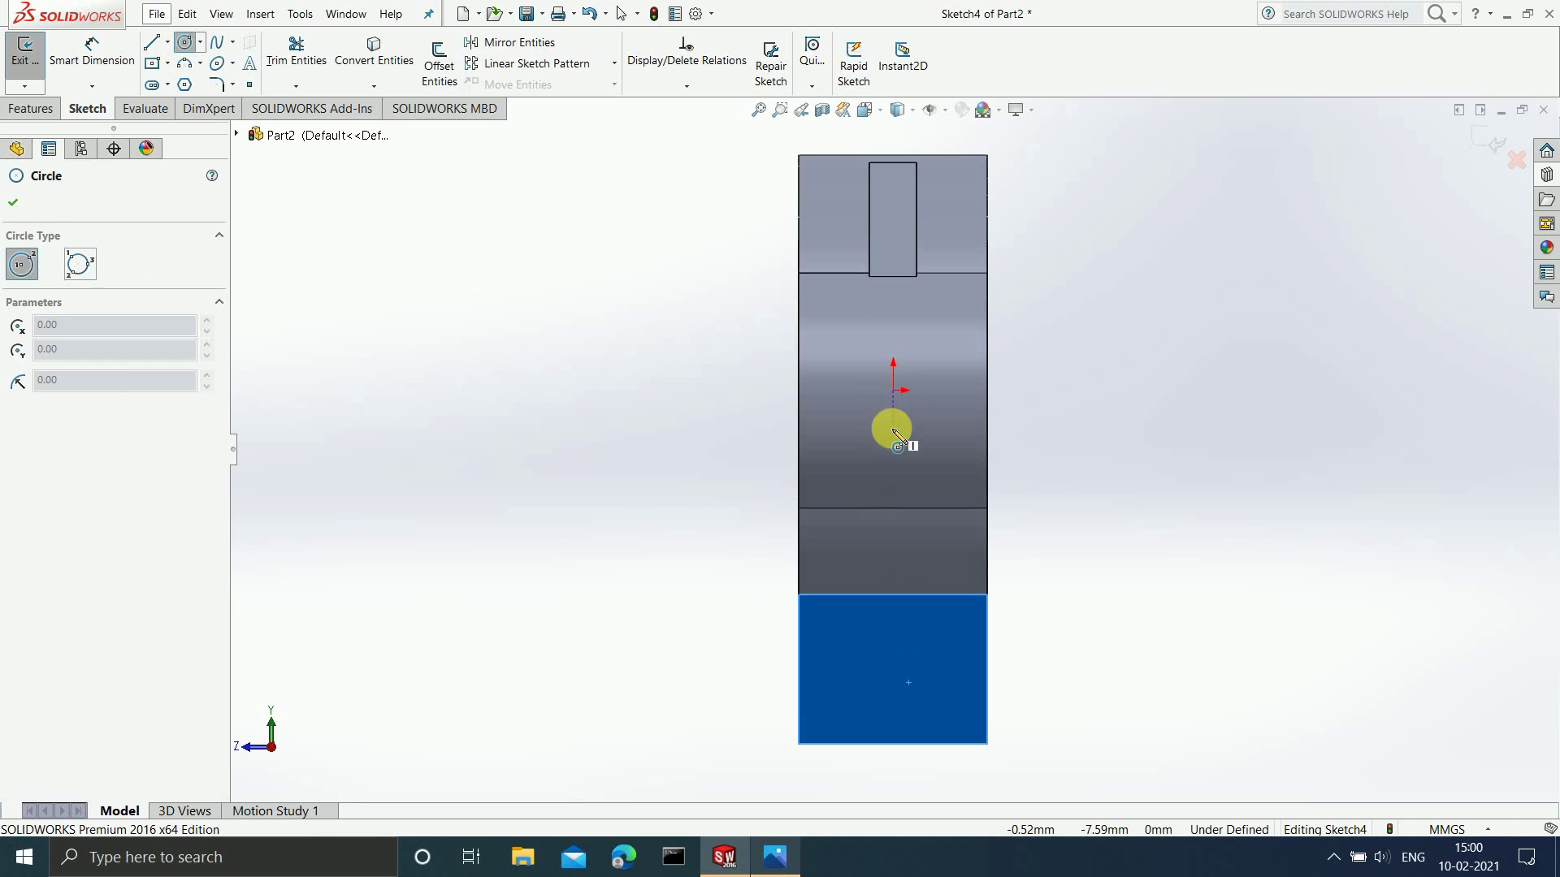
click(897, 660)
click(920, 687)
key(Escape)
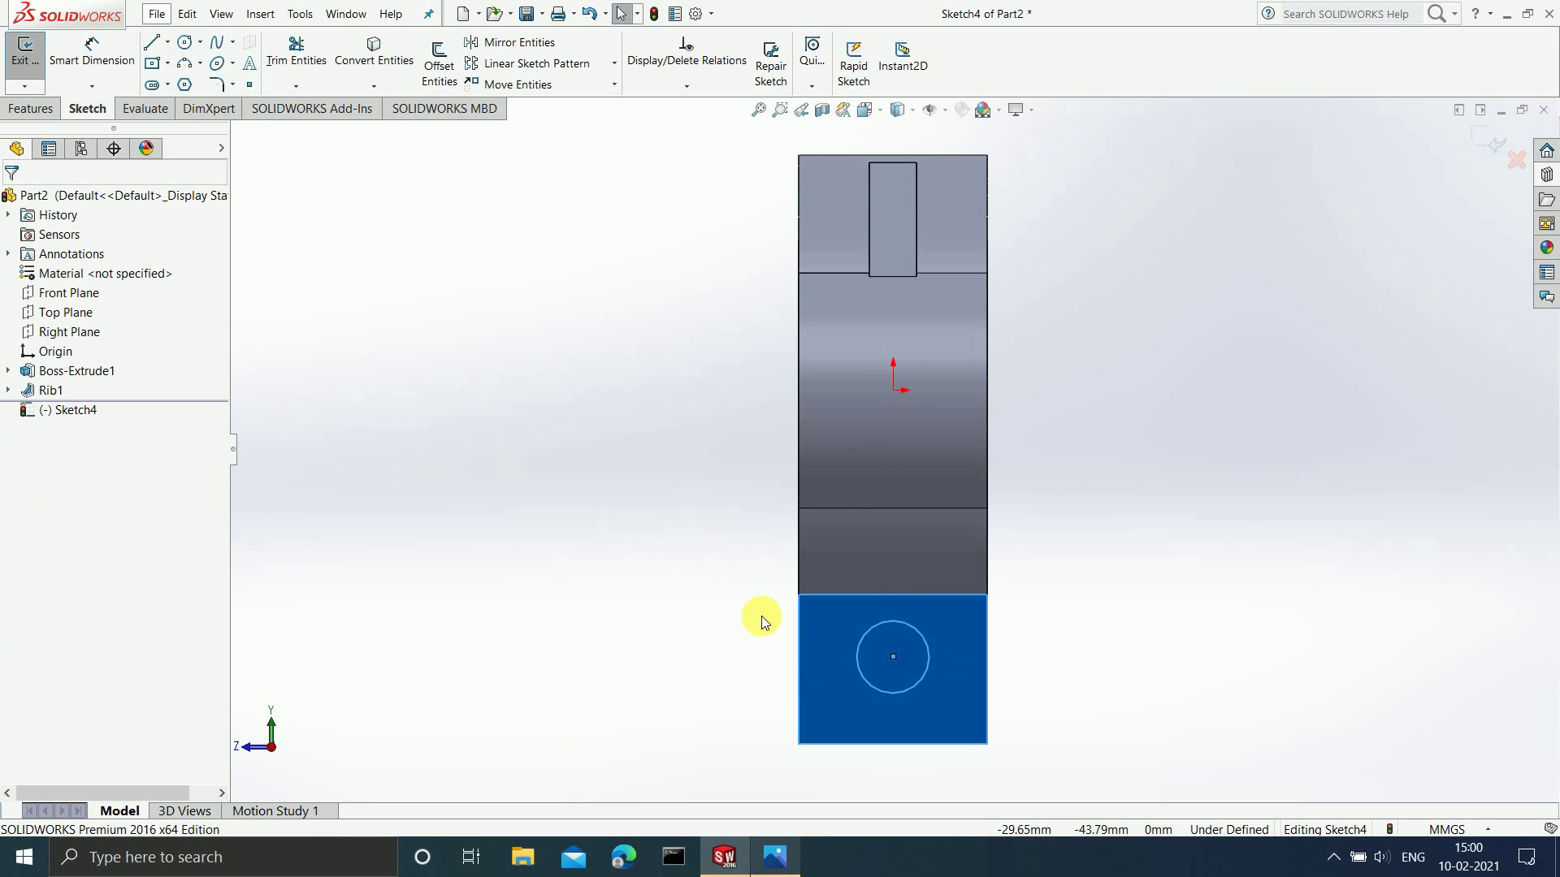
Check the lug hole size in the reference drawing and set the sketched circle's diameter to 15 mm.
click(775, 868)
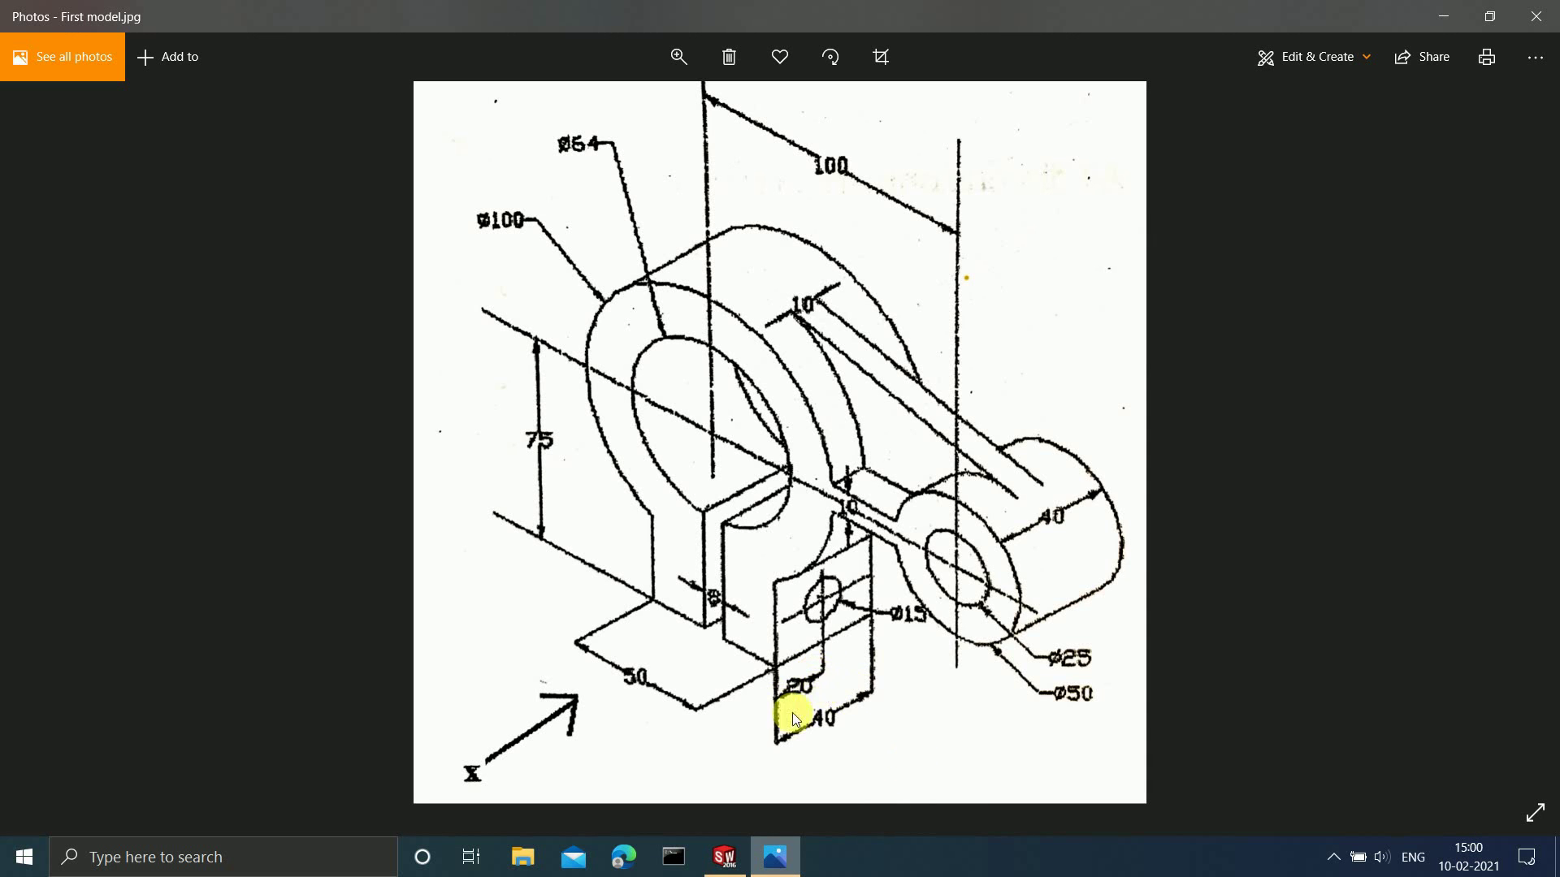
click(1443, 16)
click(118, 79)
click(867, 683)
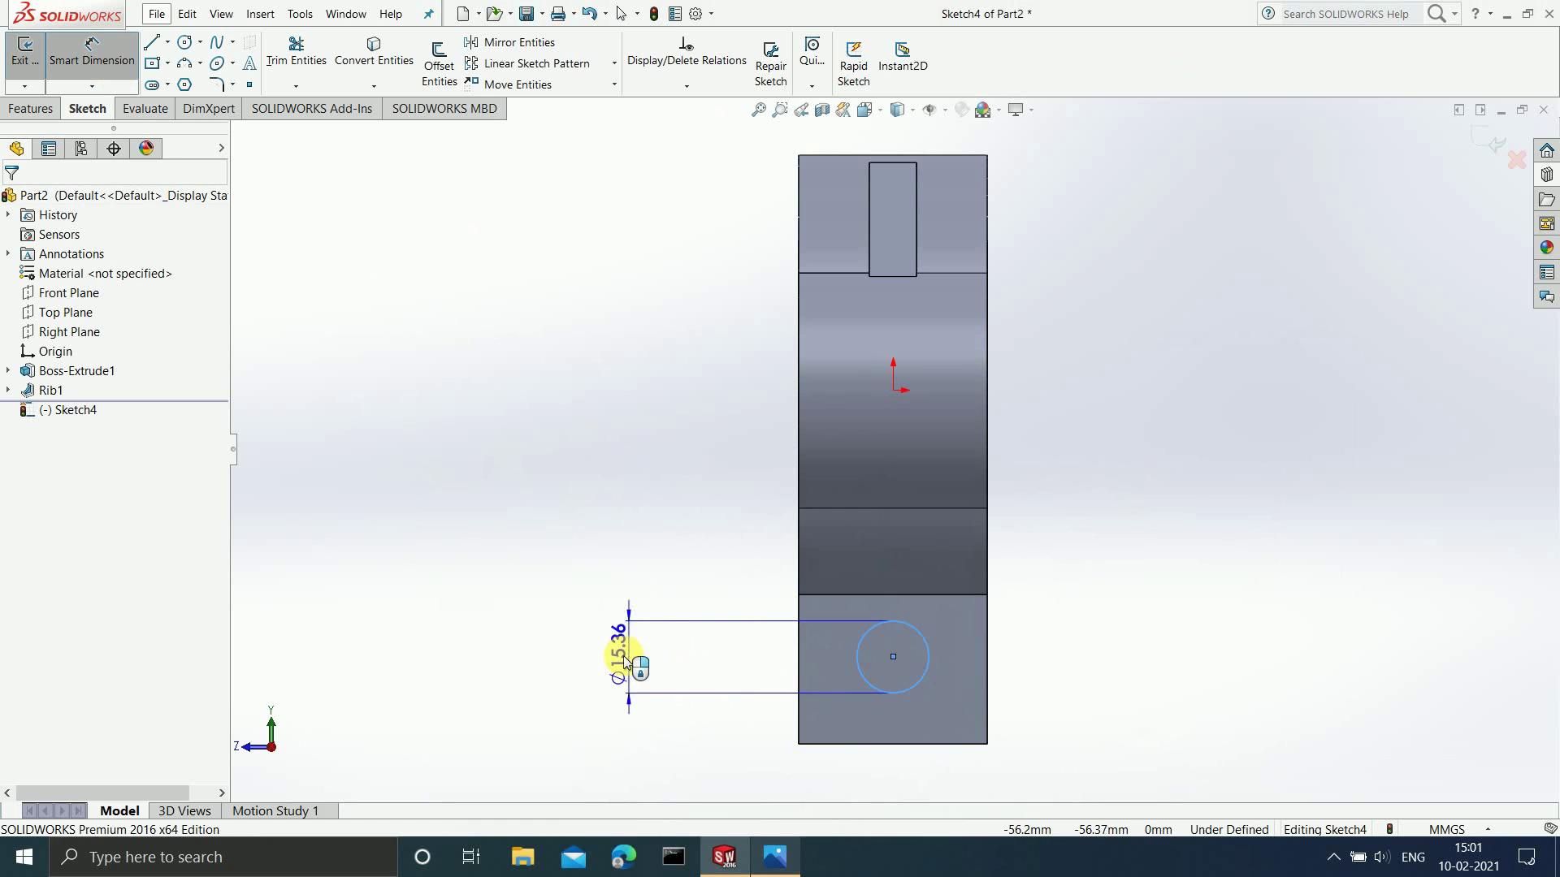
click(565, 664)
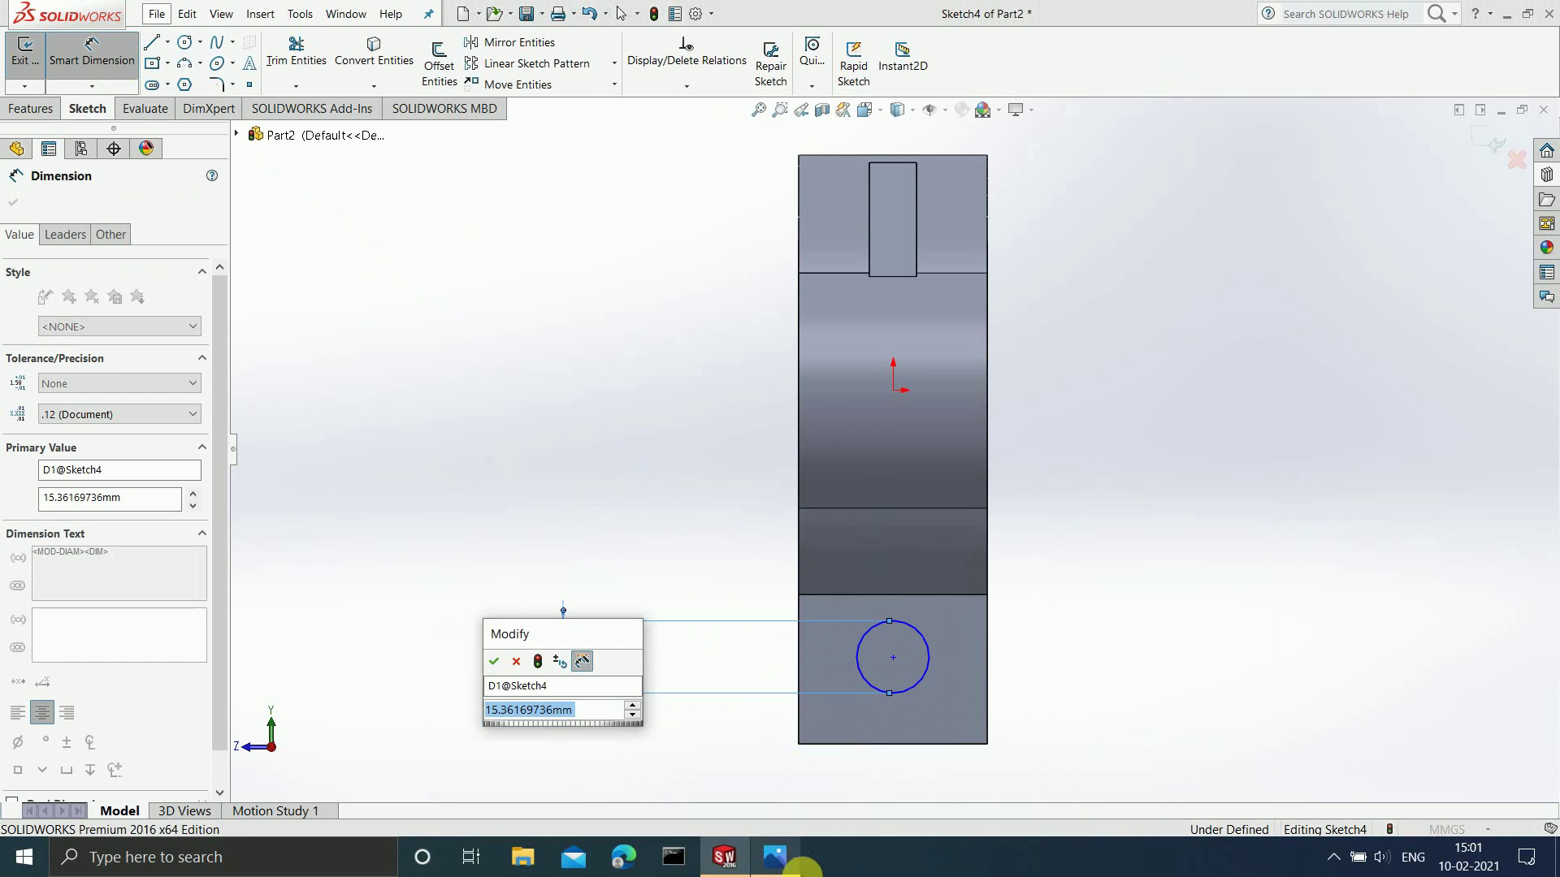
click(779, 859)
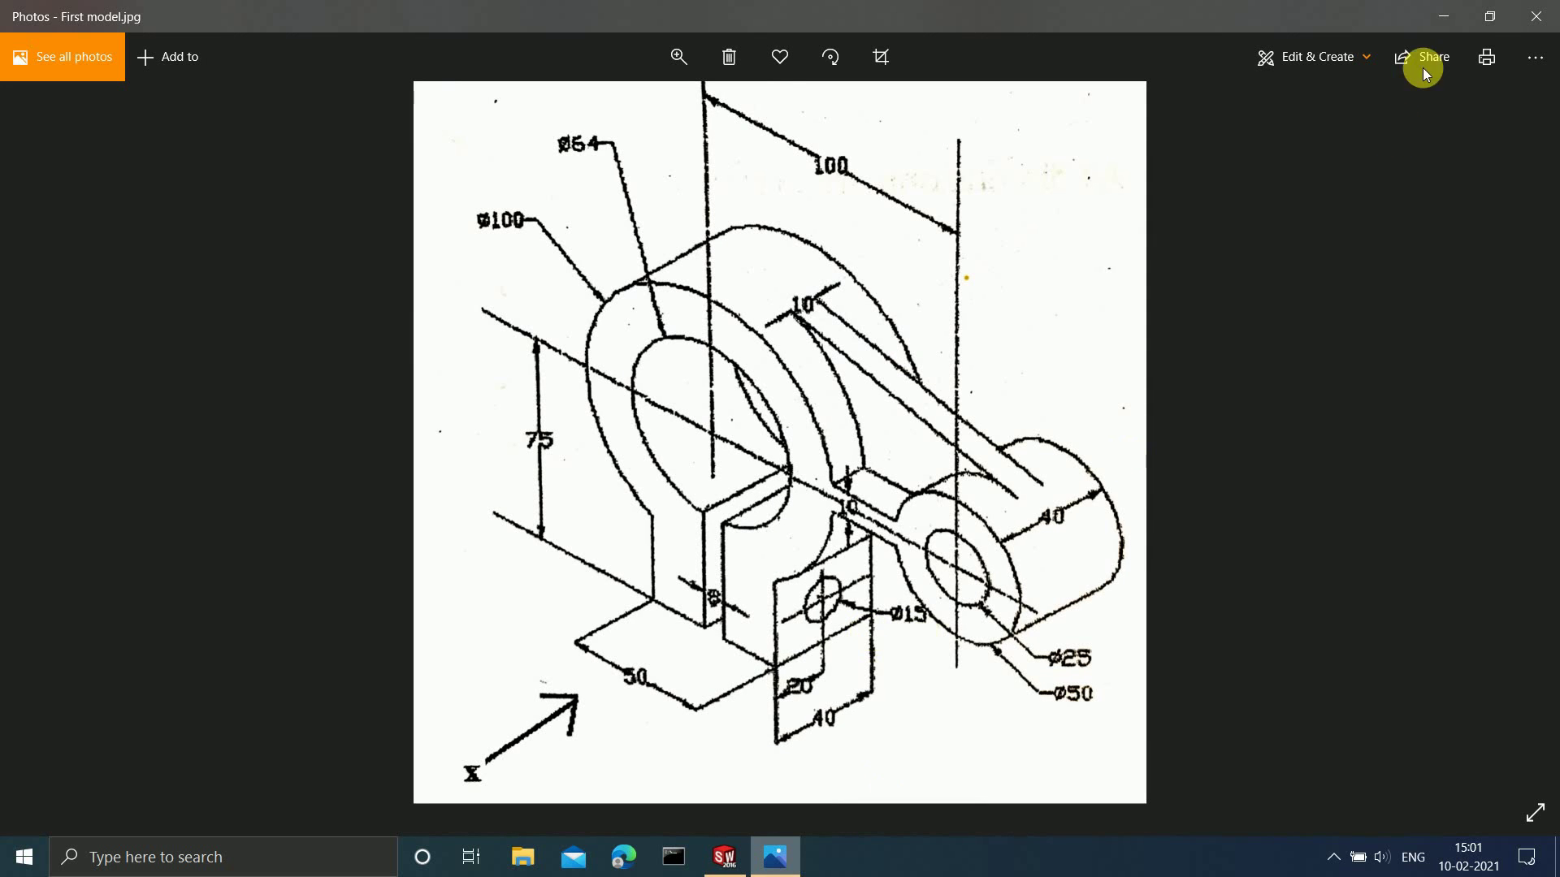
click(1459, 11)
click(582, 712)
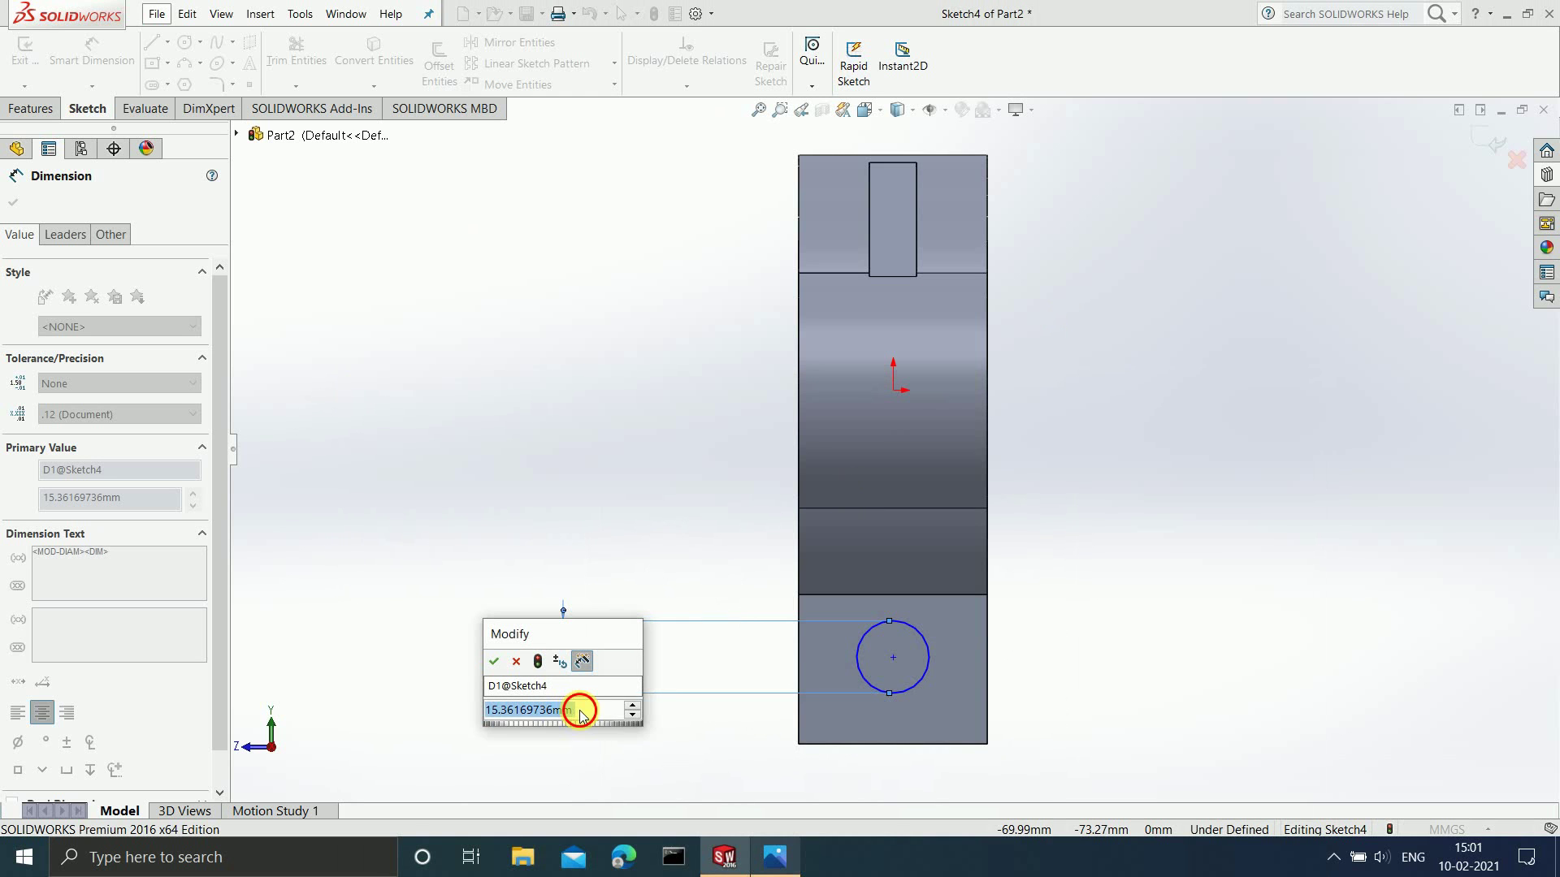
text(15)
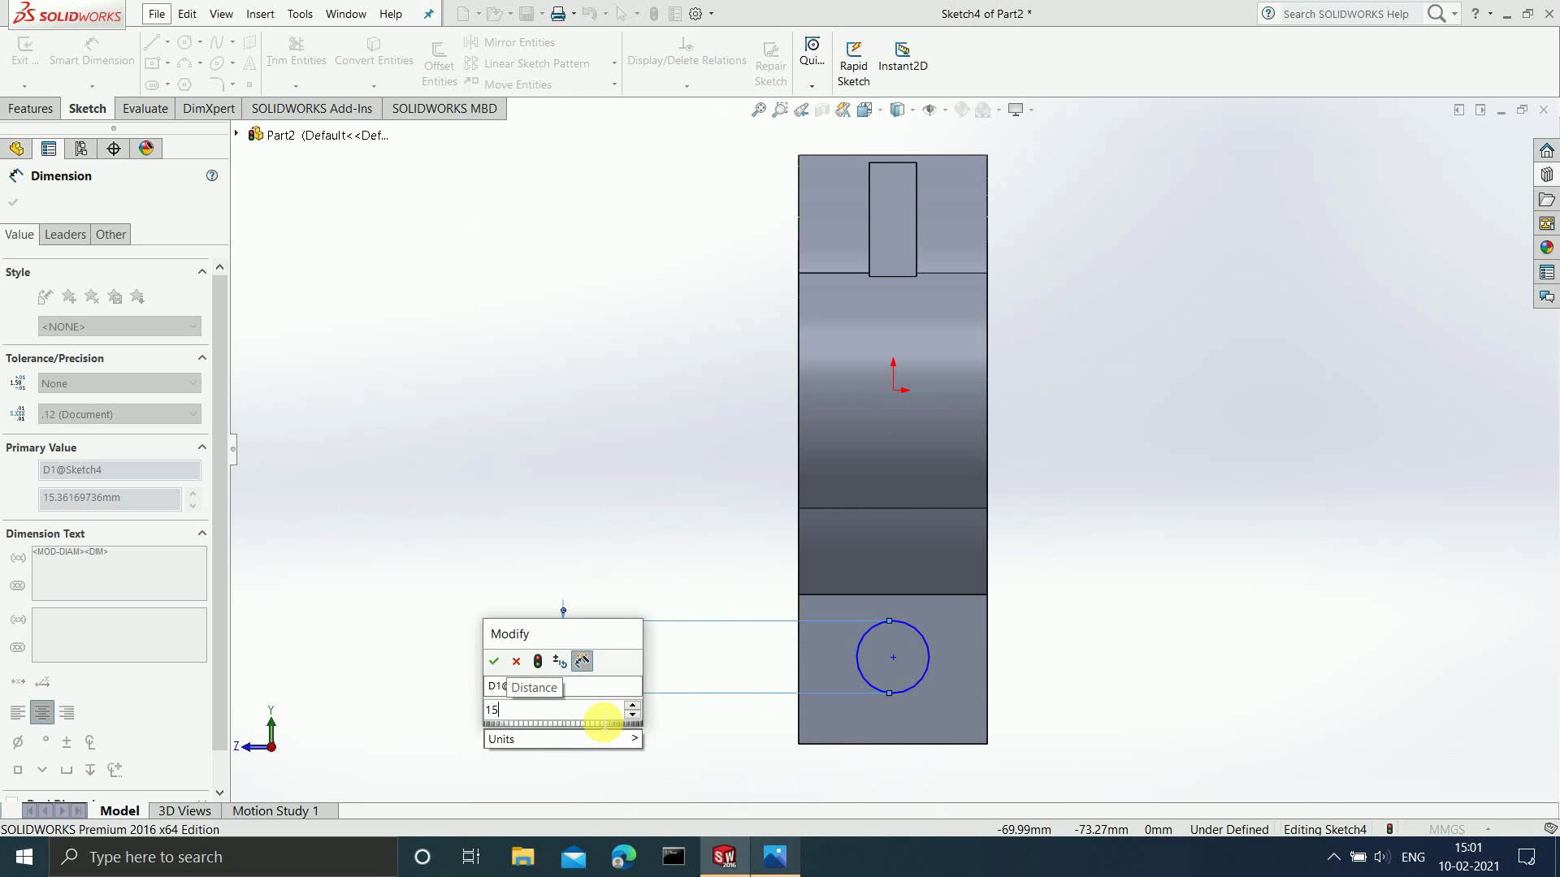
key(Return)
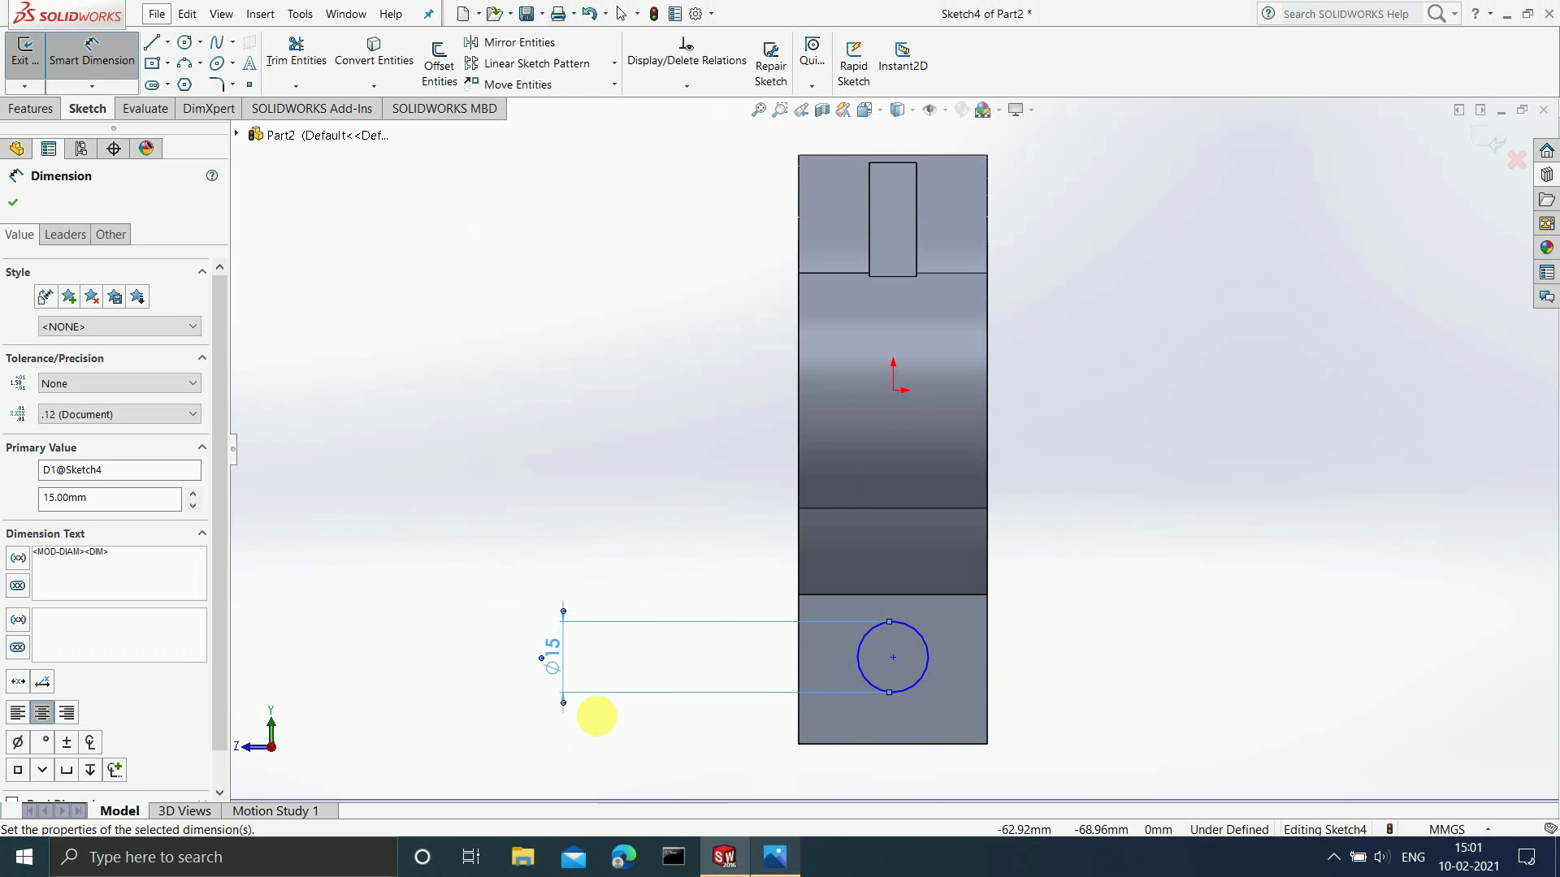
Check the hole position in the drawing and dimension the circle's centre 20 mm from the lug's front vertical edge.
click(780, 857)
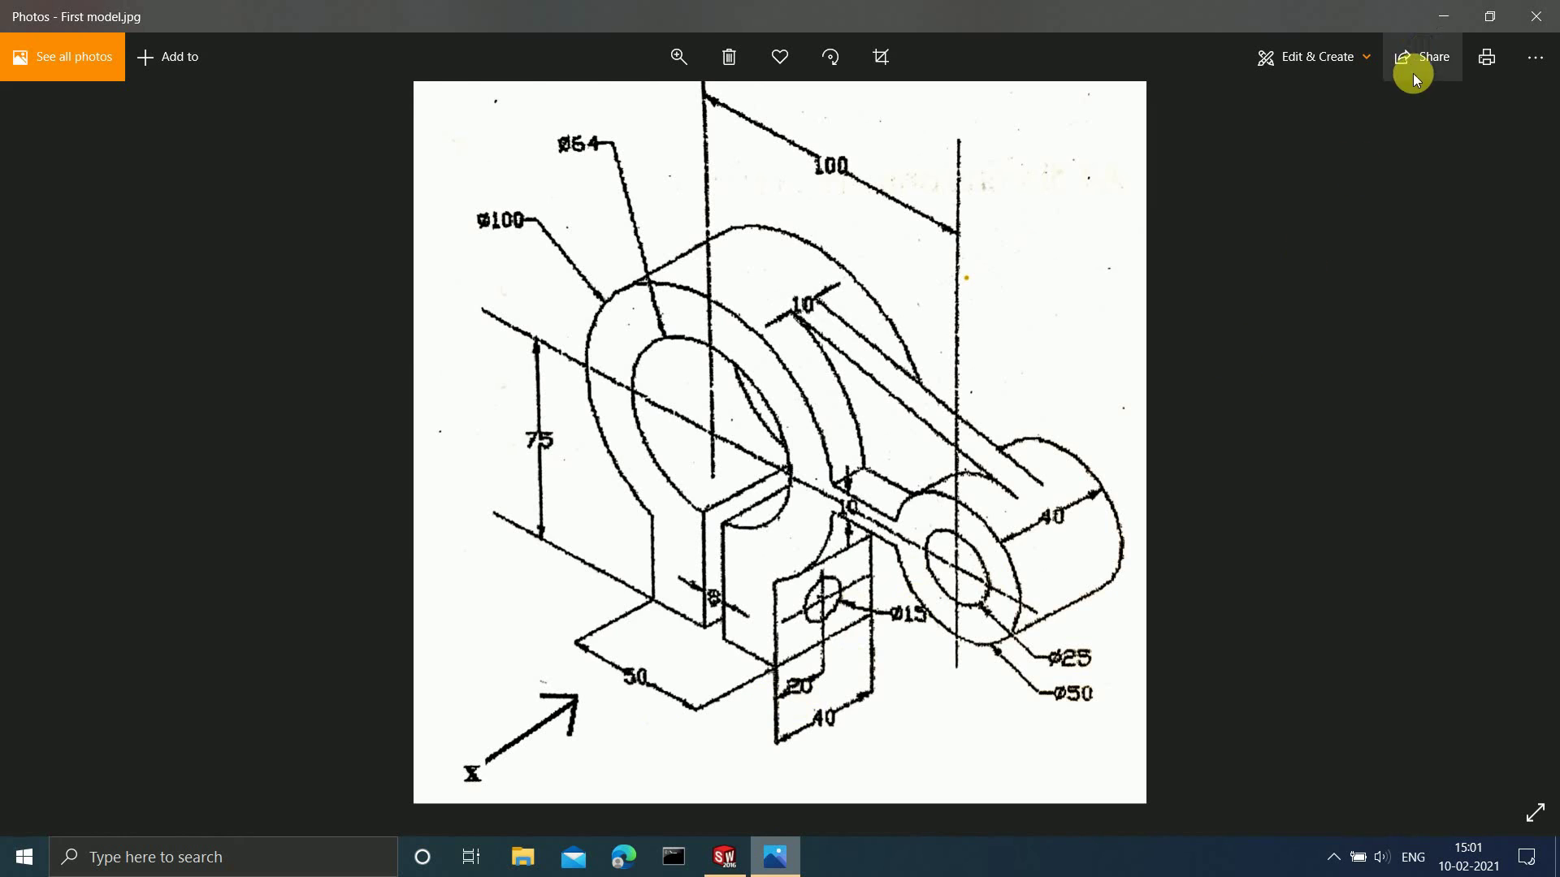
click(1424, 24)
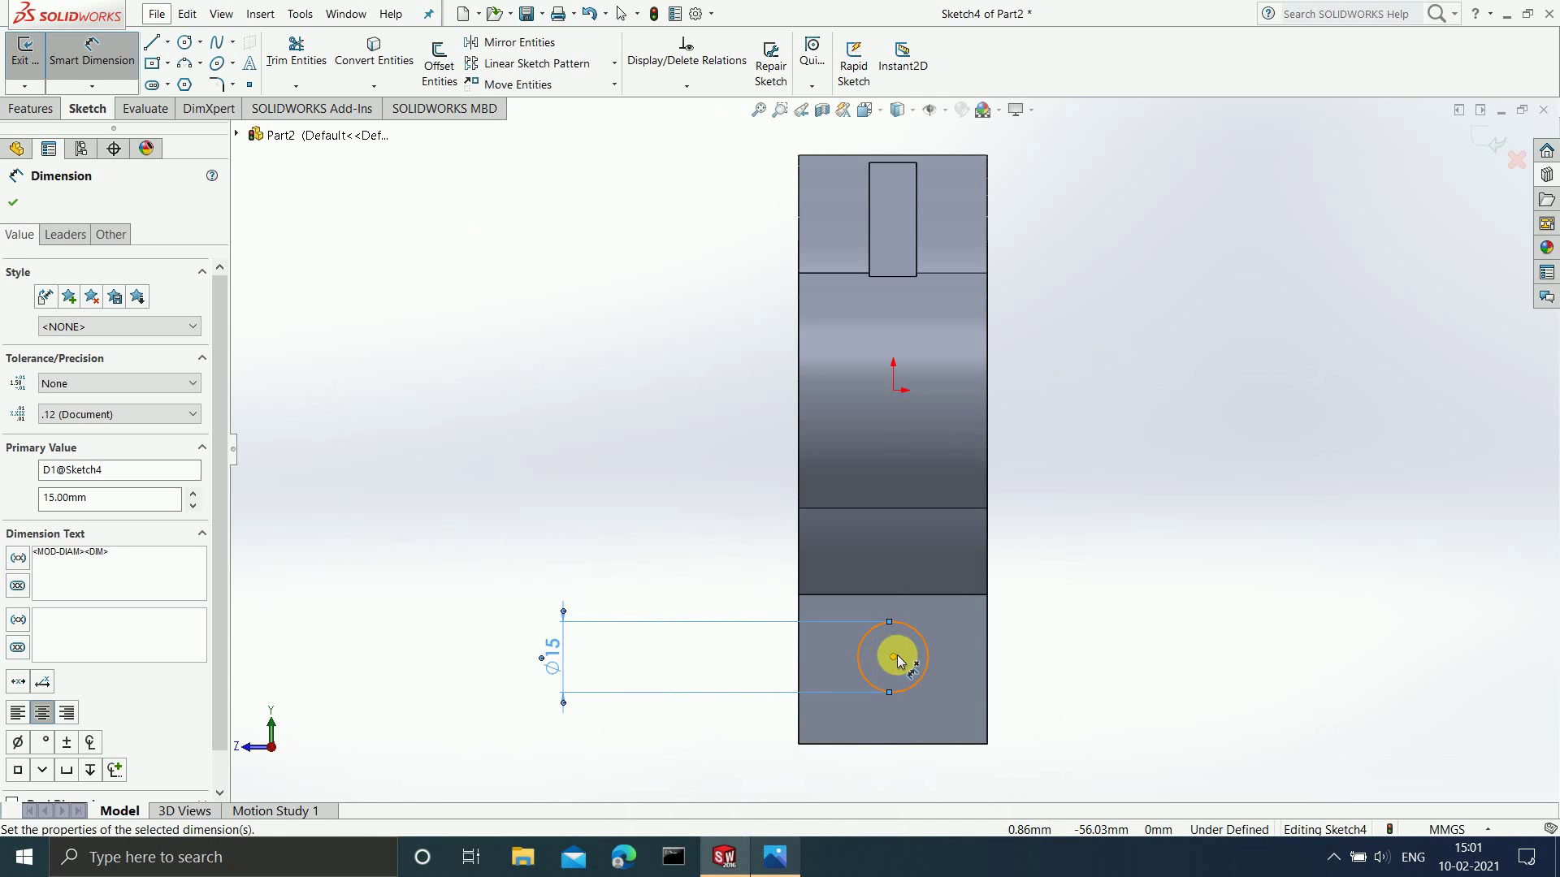
click(894, 657)
click(801, 674)
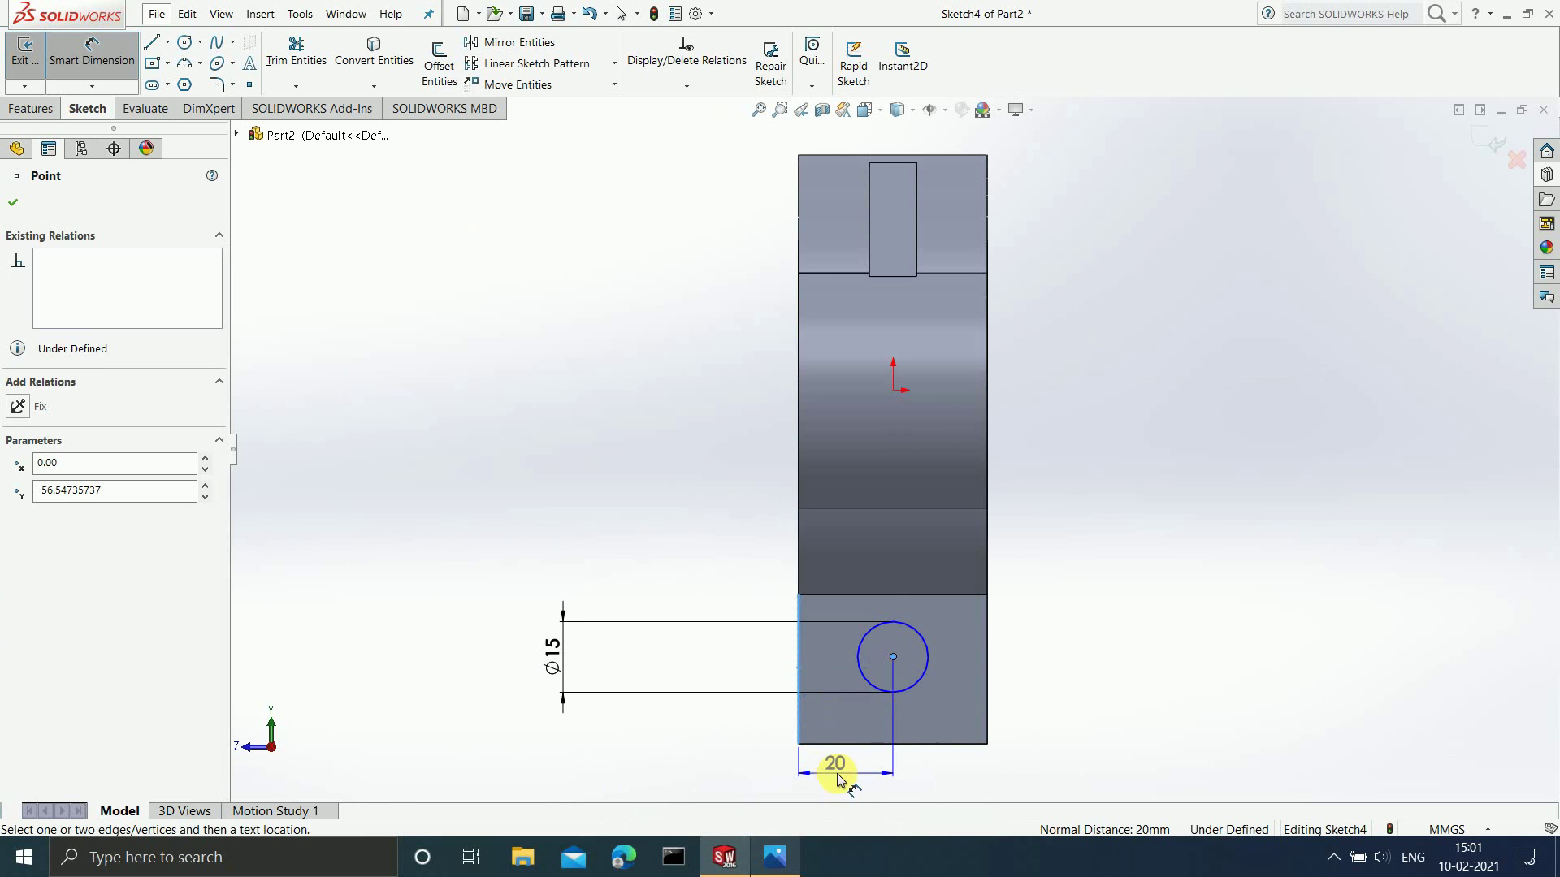
click(845, 782)
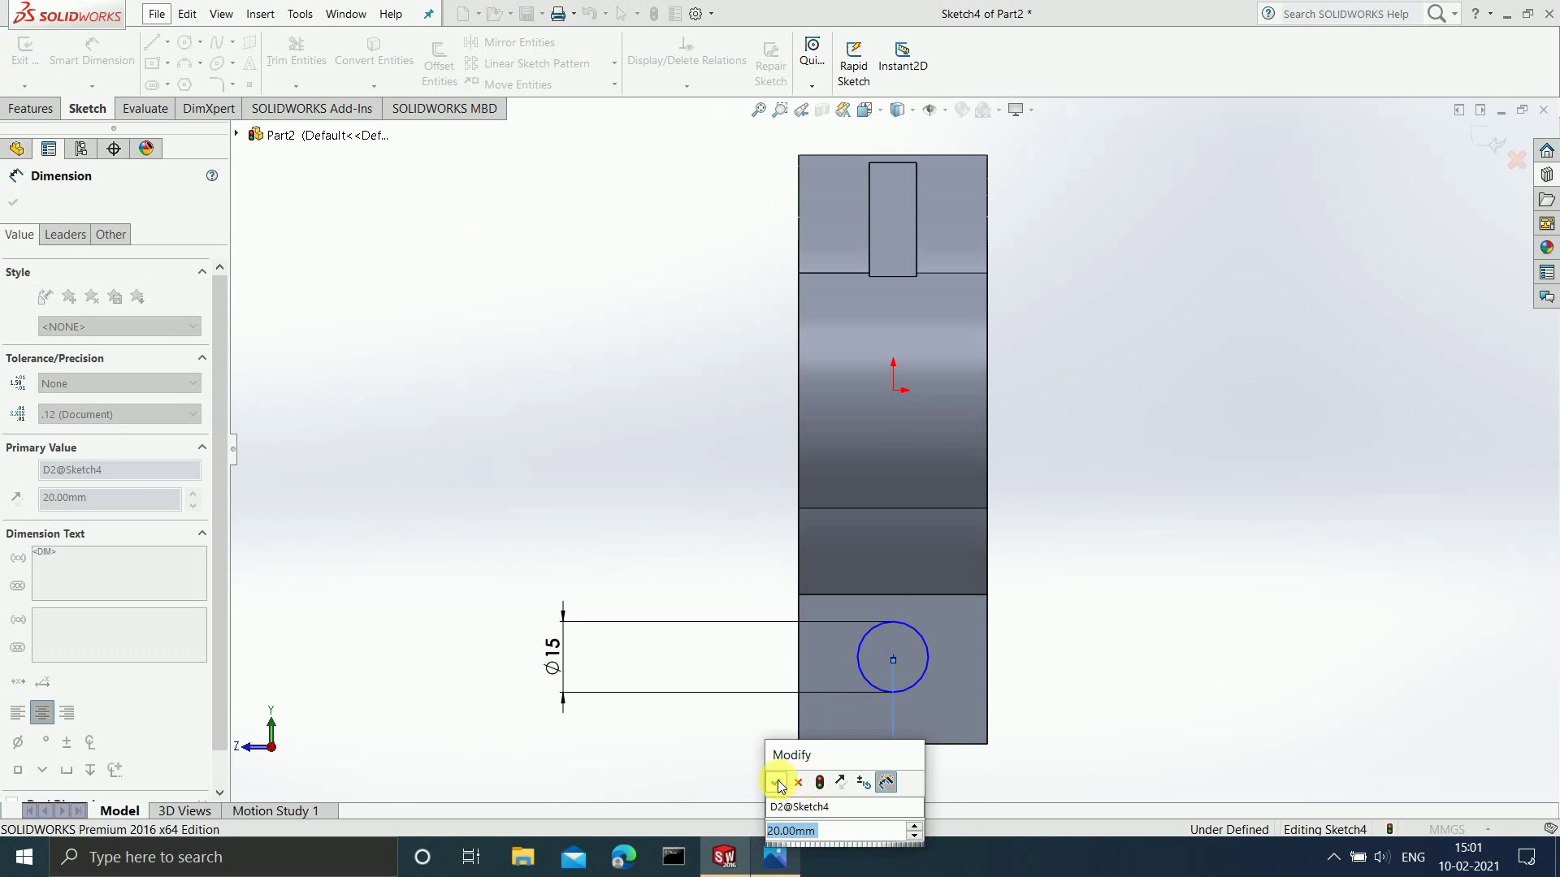
click(778, 782)
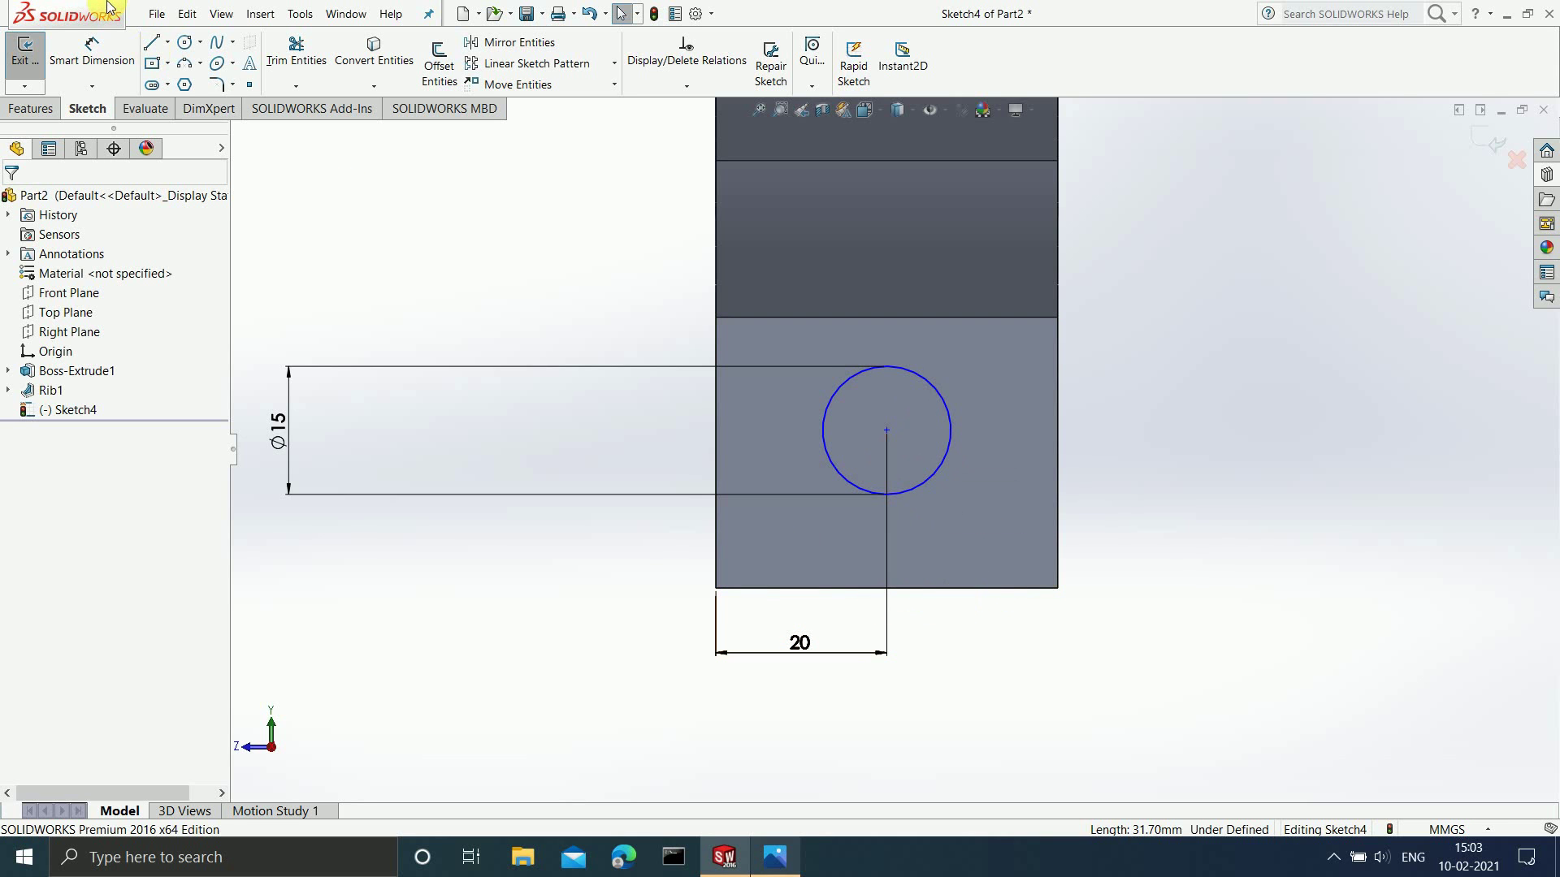
Dimension the circle's centre 15 mm above the lug's bottom edge.
click(110, 43)
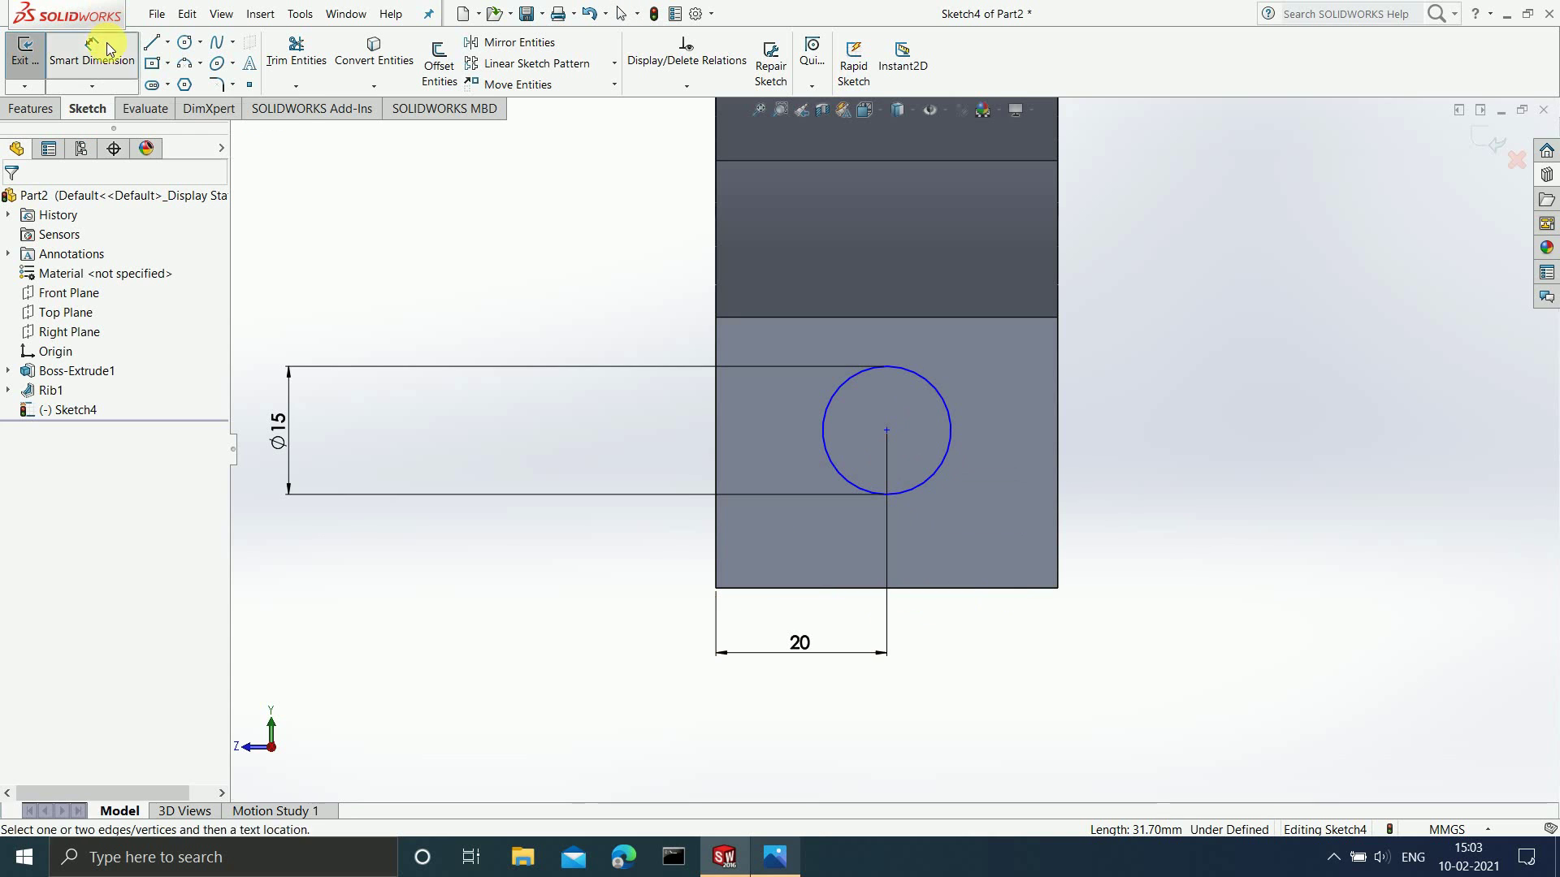
click(887, 431)
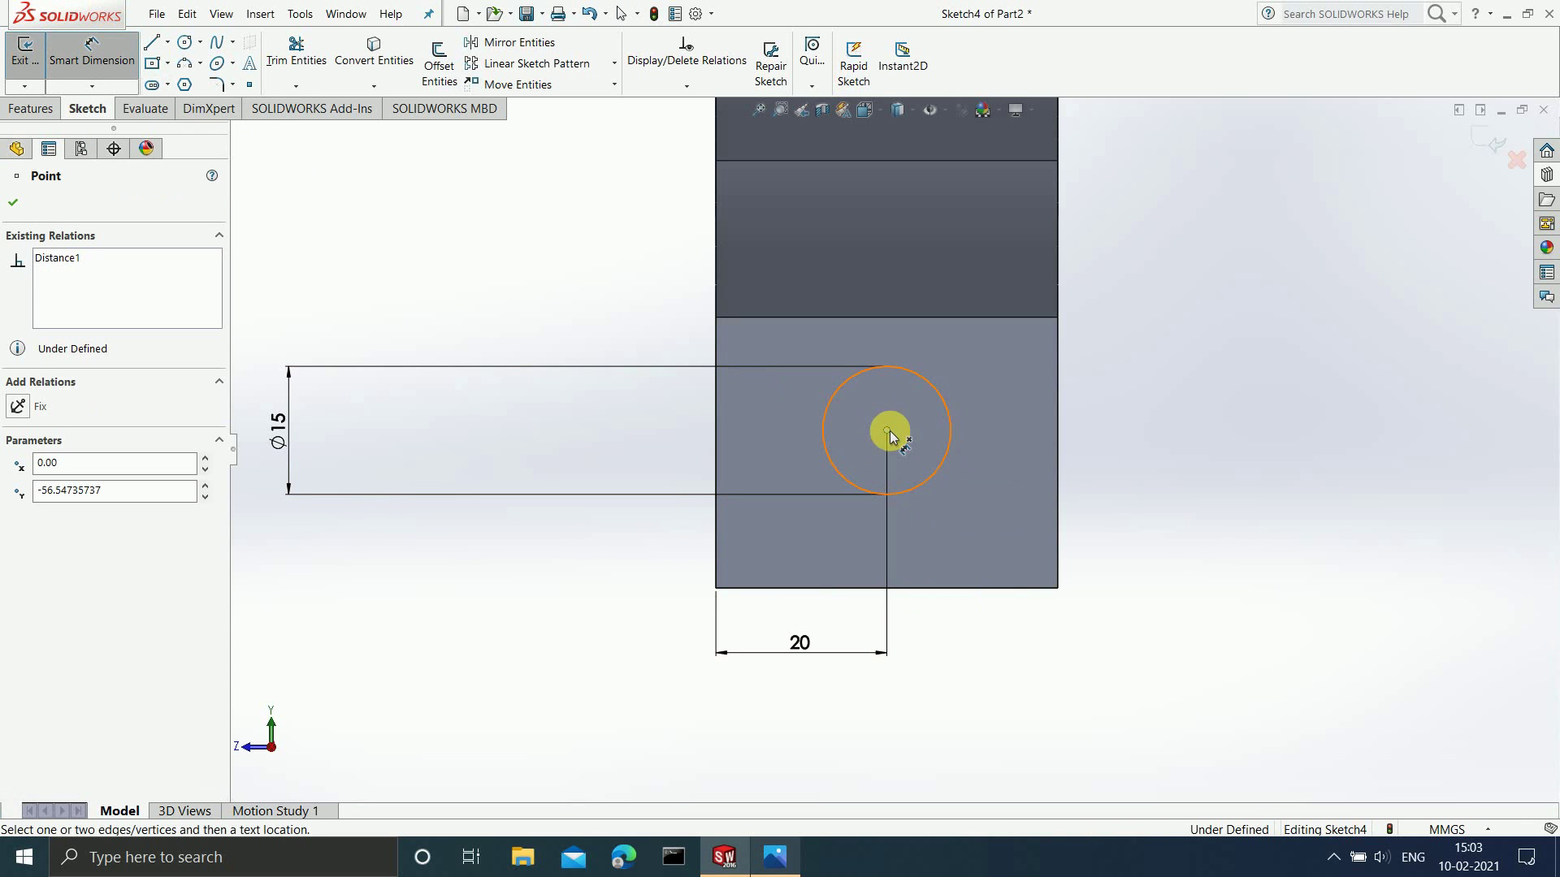
click(941, 588)
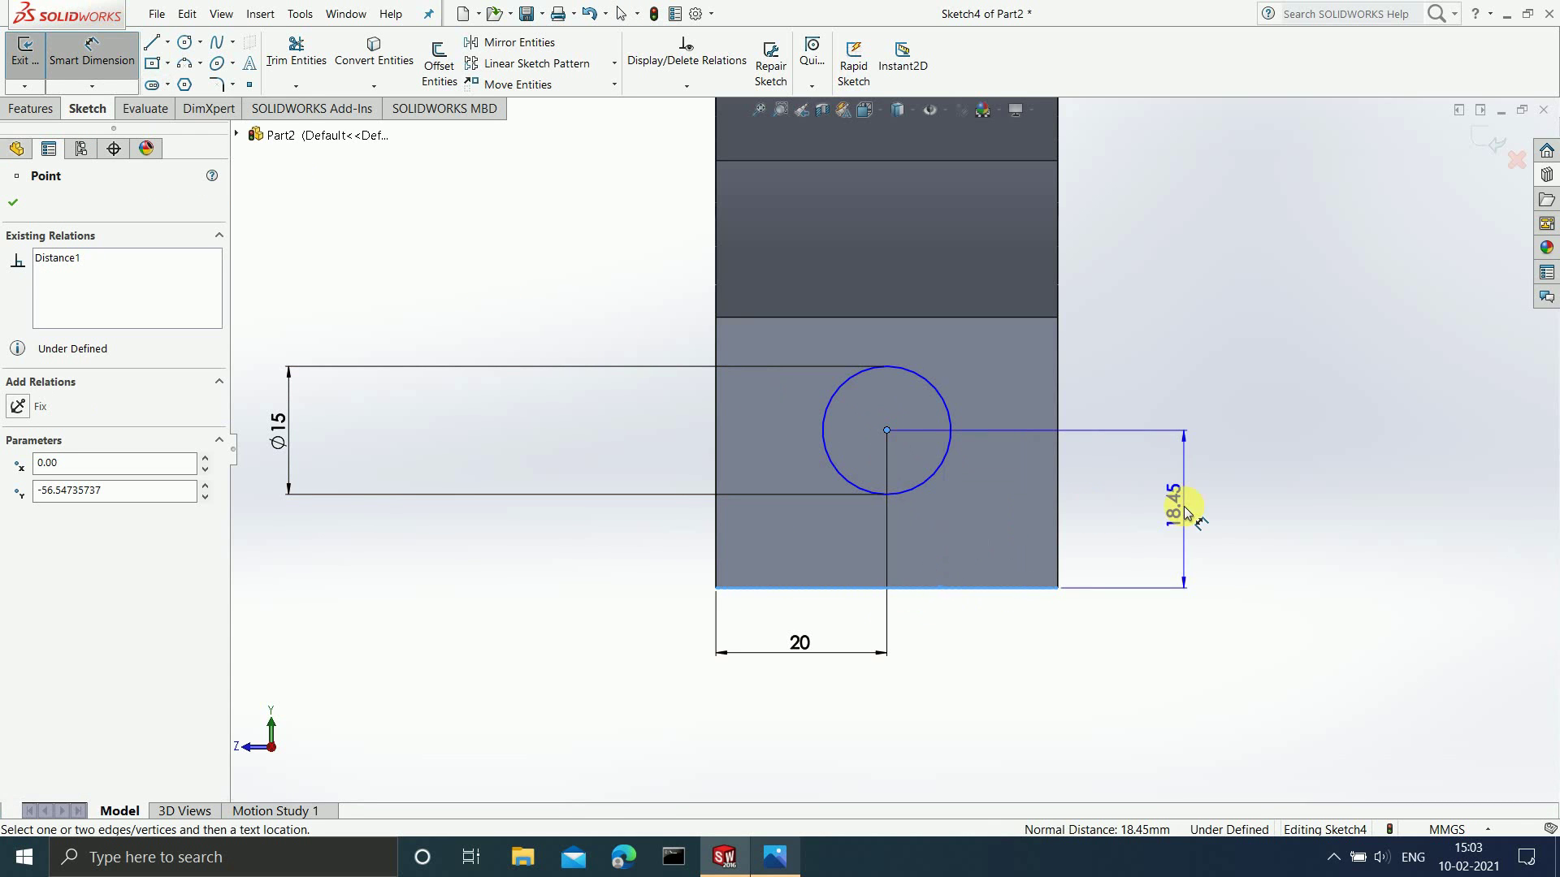
click(1190, 510)
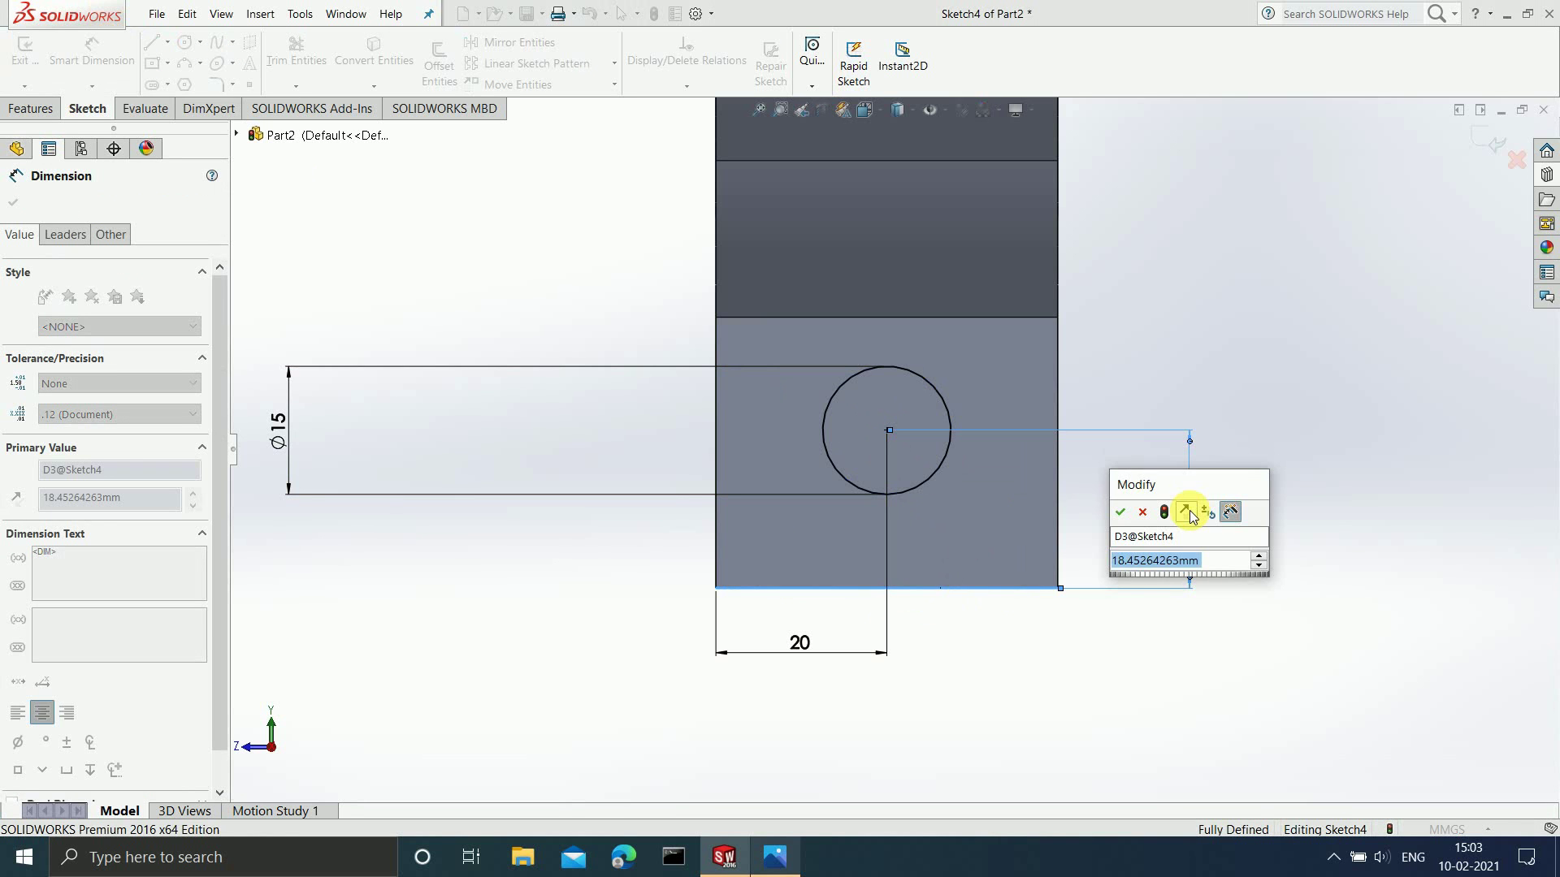
text(15)
key(Return)
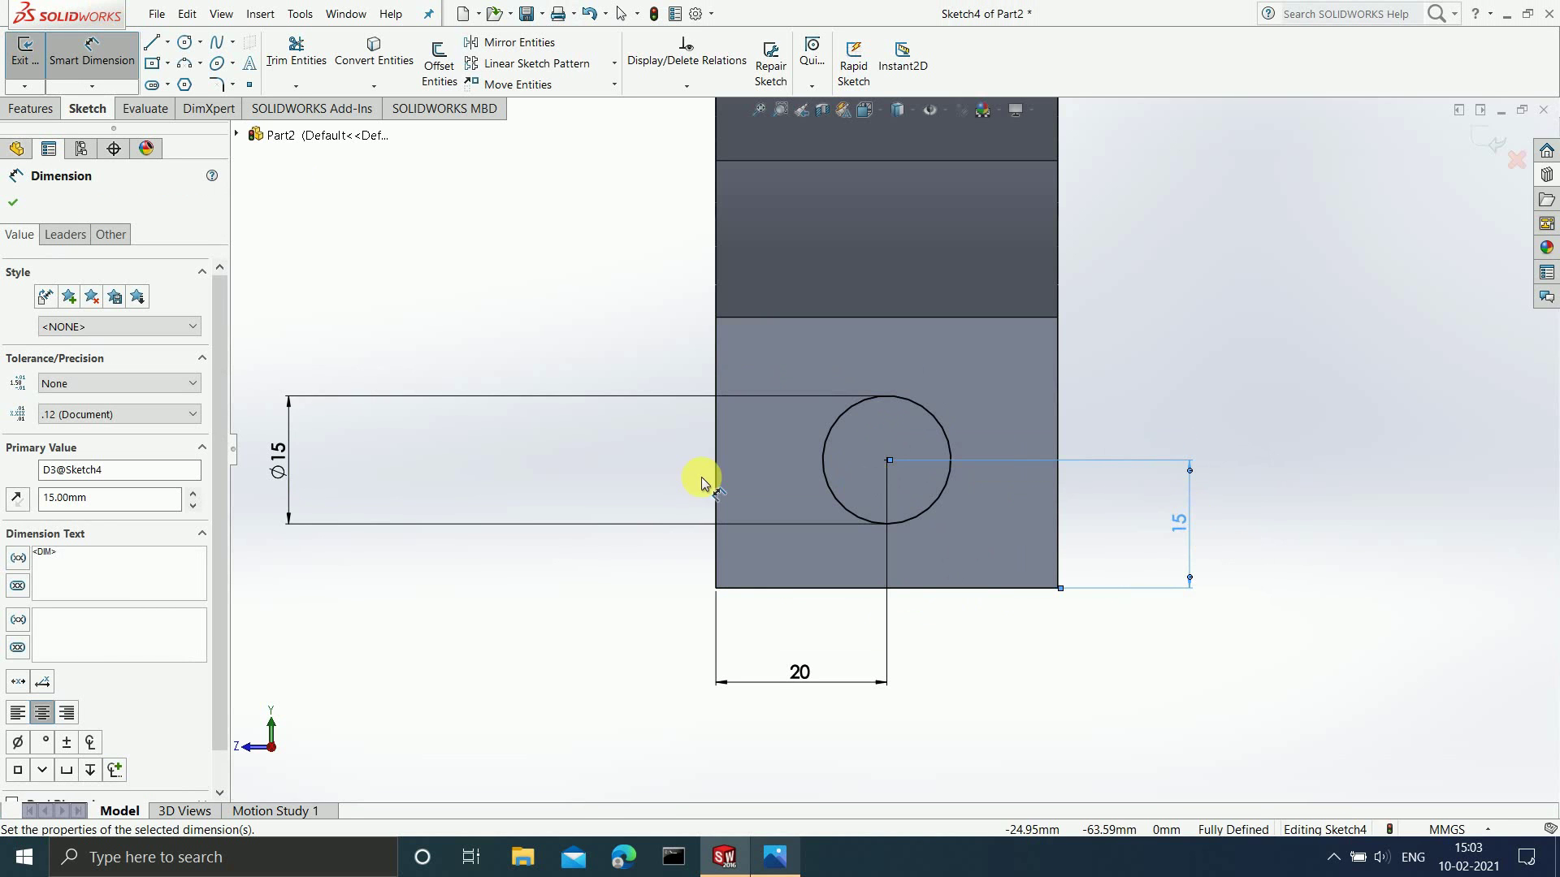
Finish the circle sketch and cut it Through All across both halves of the slotted lug with Extruded Cut.
scroll(905, 325, up, 2)
scroll(881, 393, down, 1)
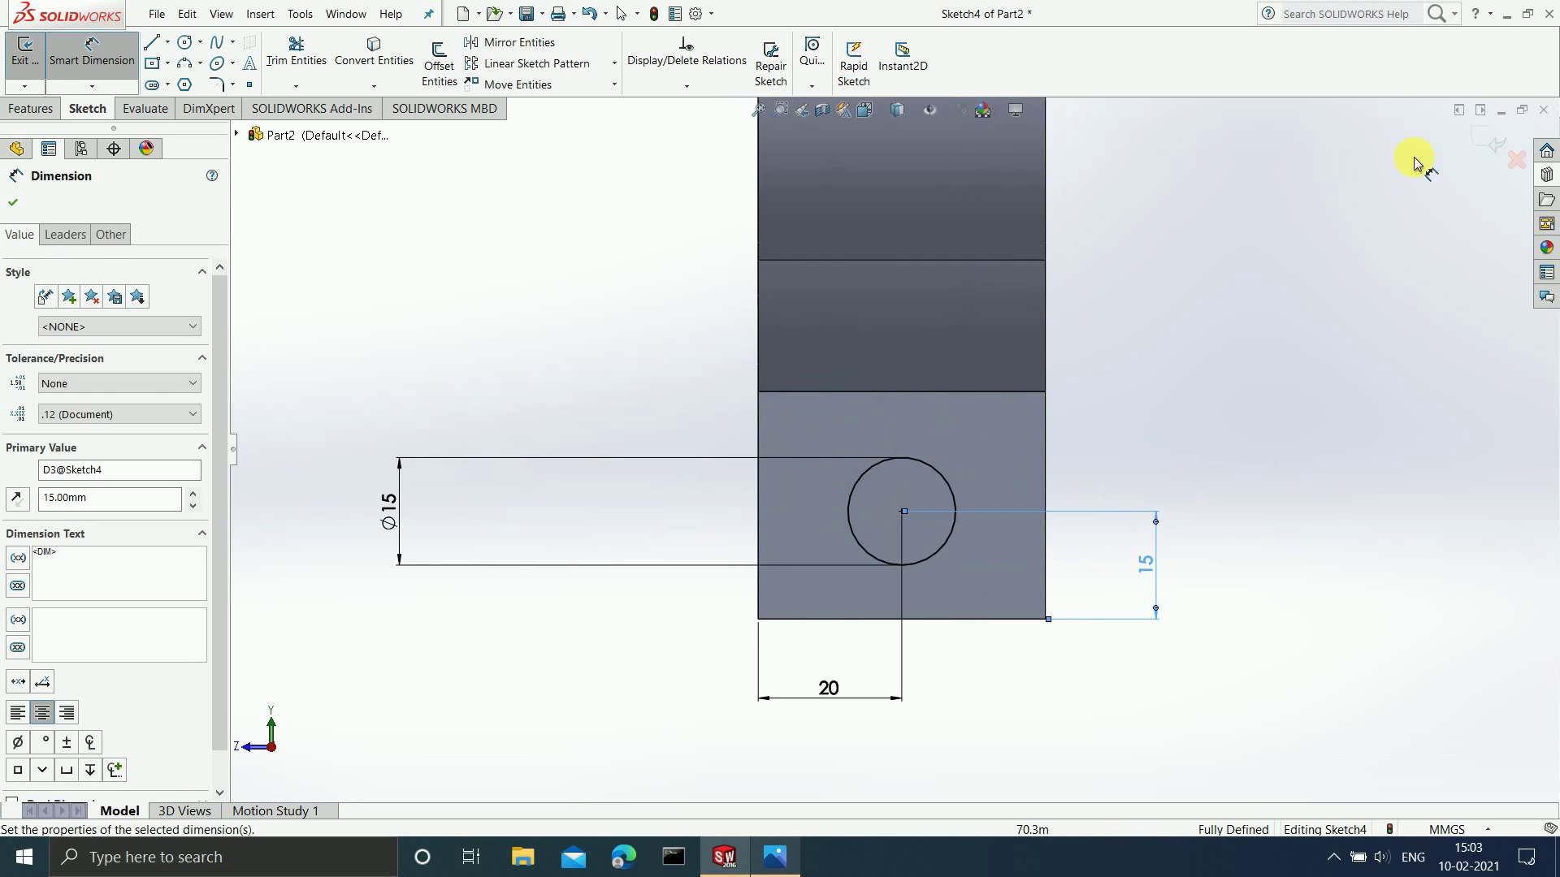
click(1491, 142)
click(55, 416)
click(28, 110)
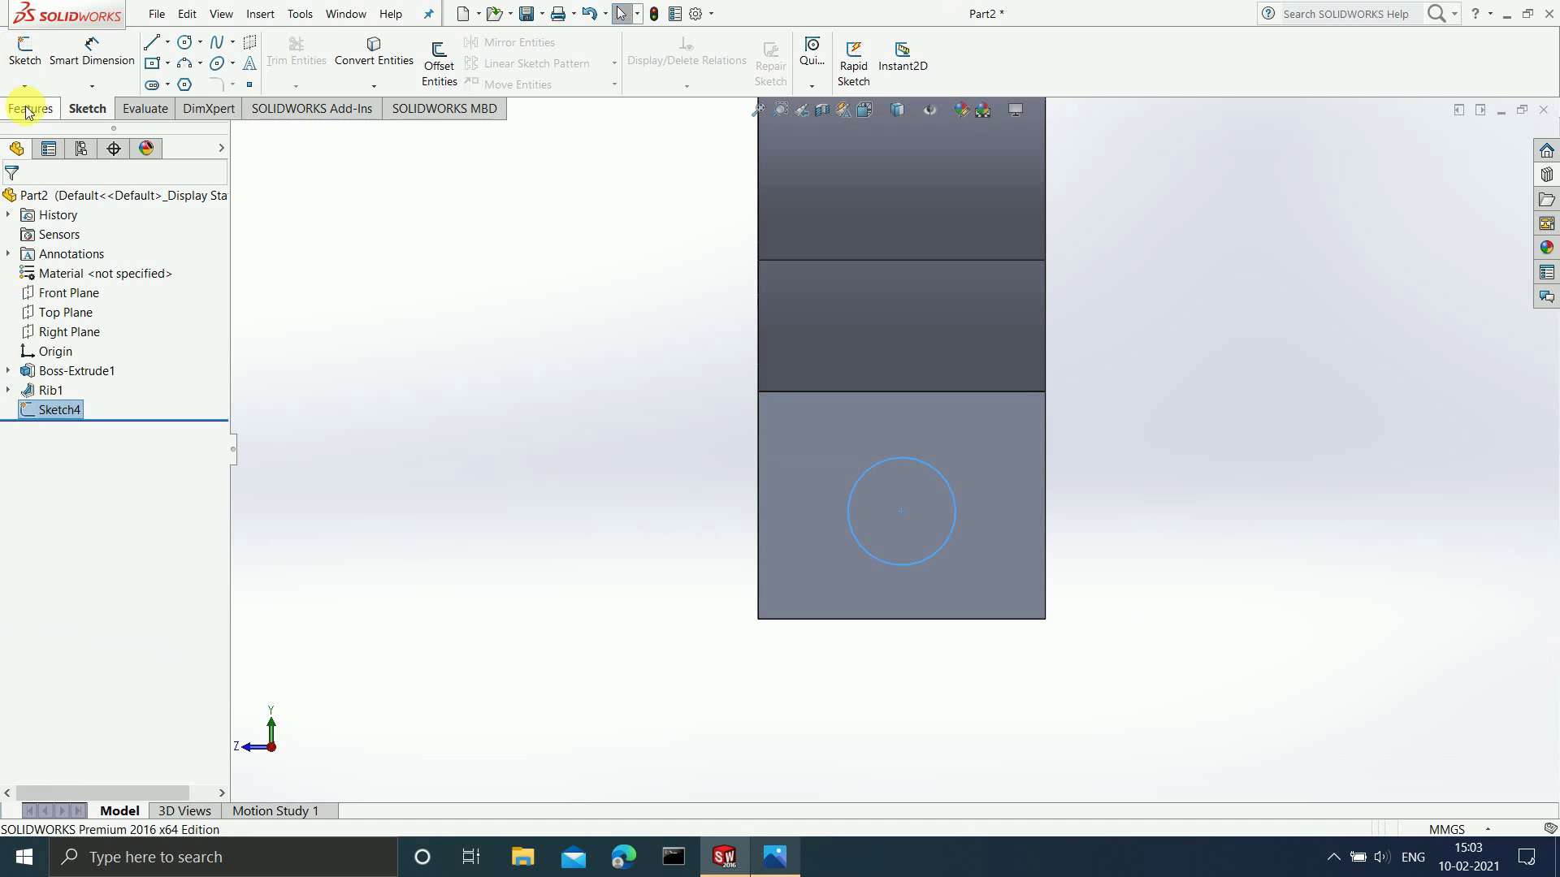
click(280, 77)
middle_drag(460, 377, 622, 393)
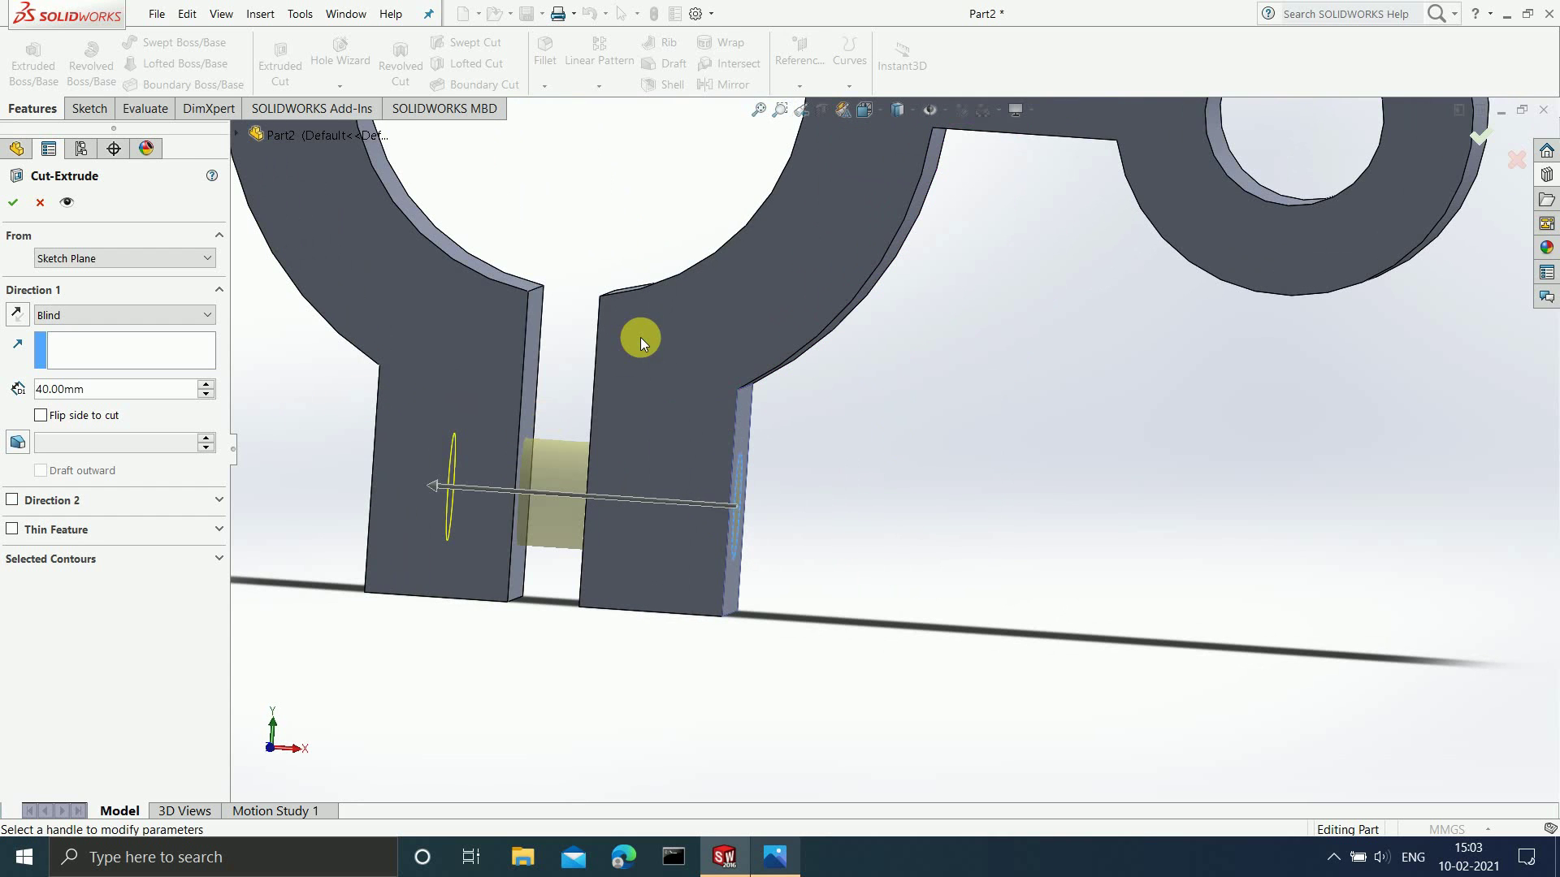
scroll(637, 332, up, 3)
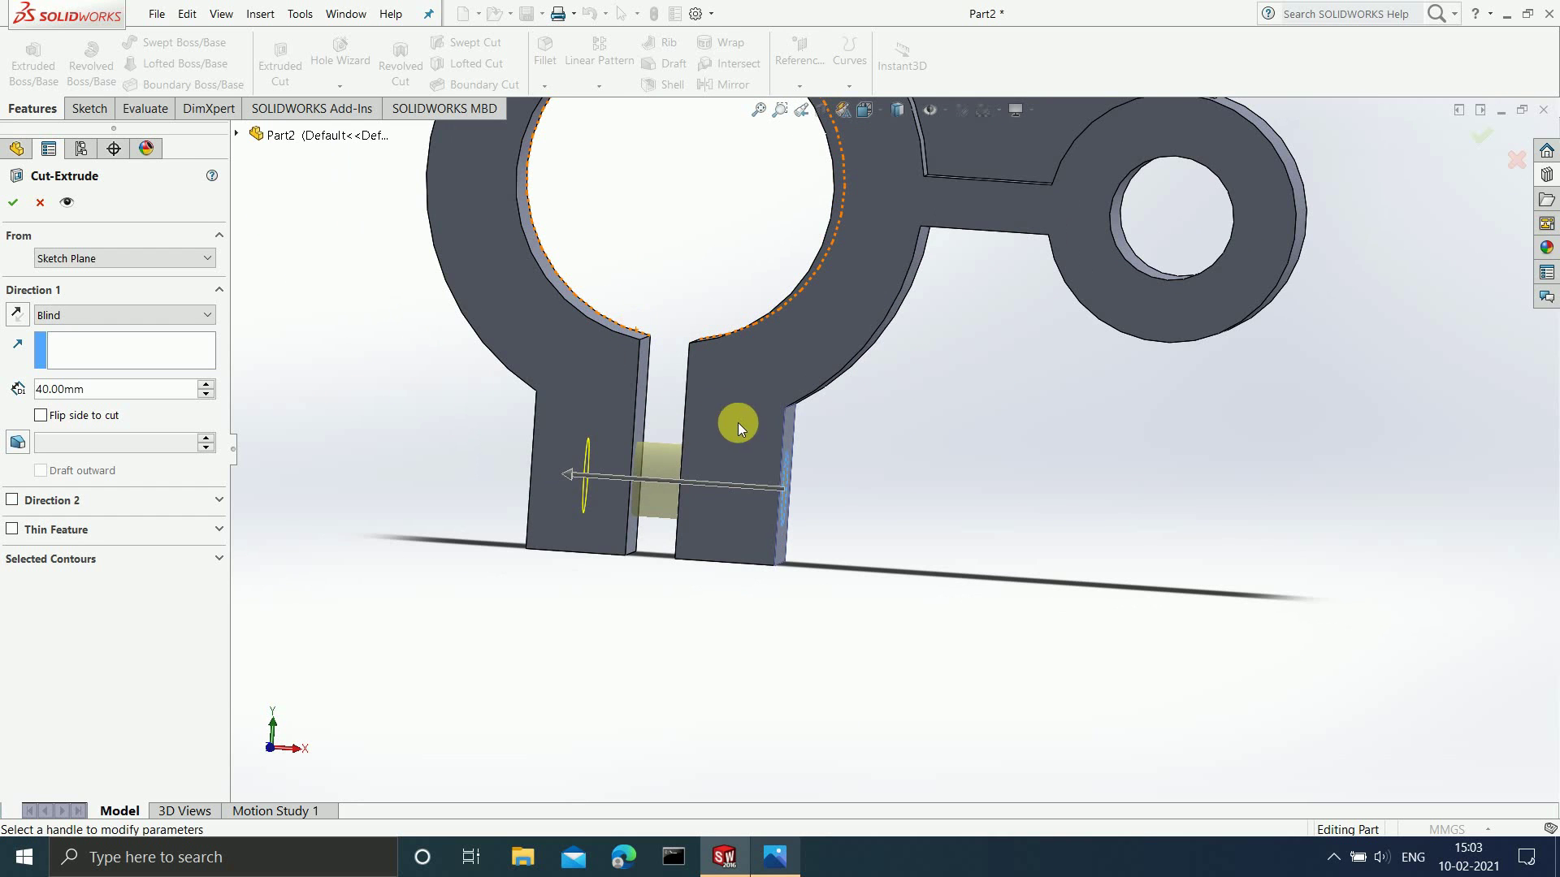
scroll(730, 462, down, 2)
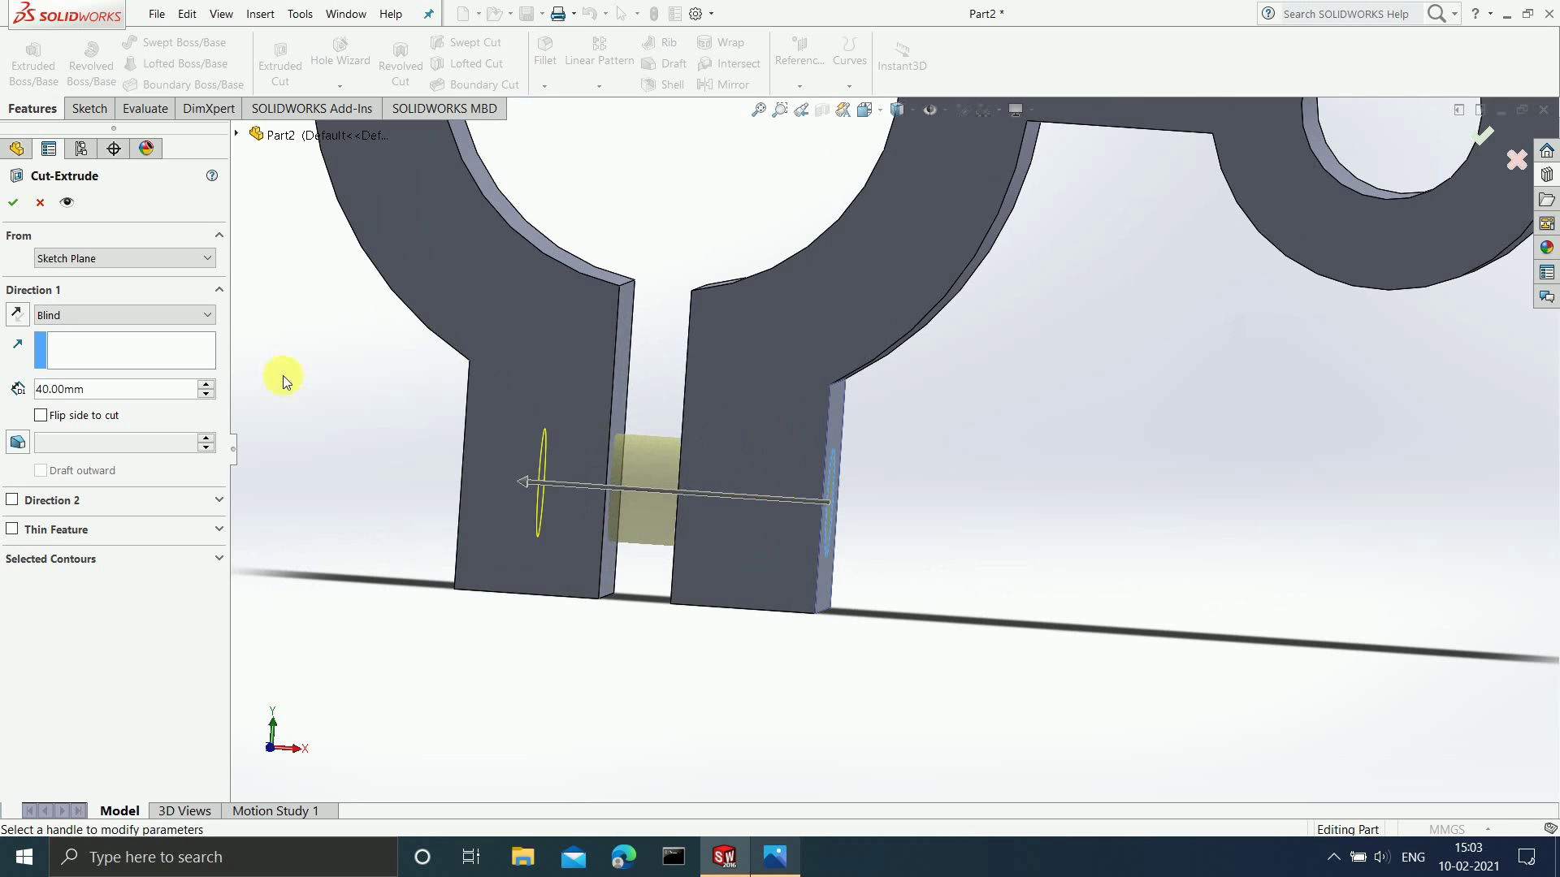
click(174, 315)
click(159, 339)
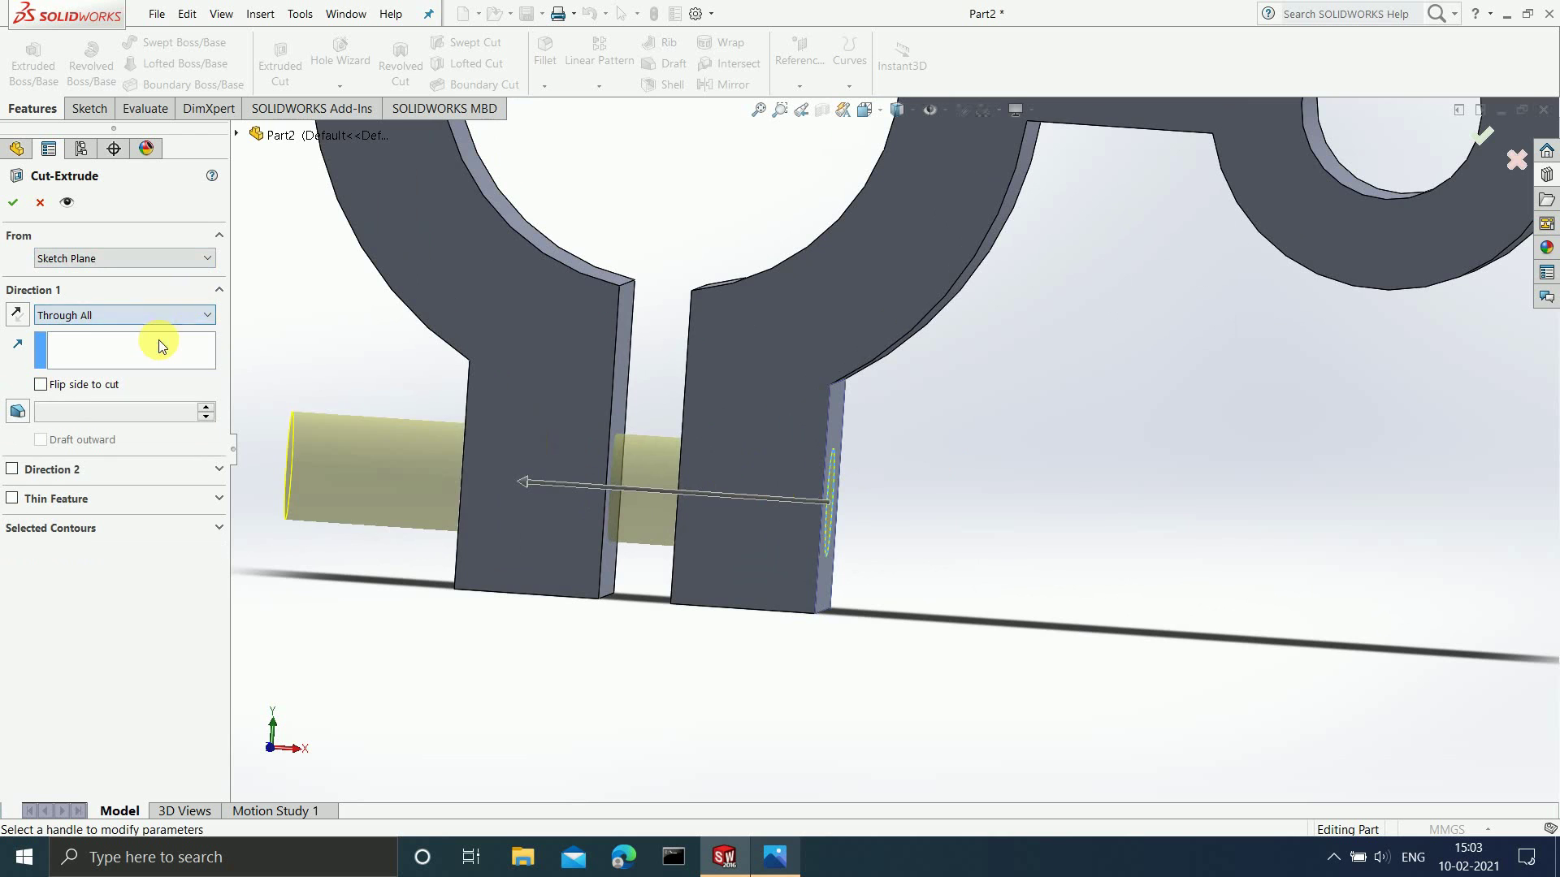
scroll(439, 380, up, 3)
ctrl+middle_drag(750, 280, 832, 424)
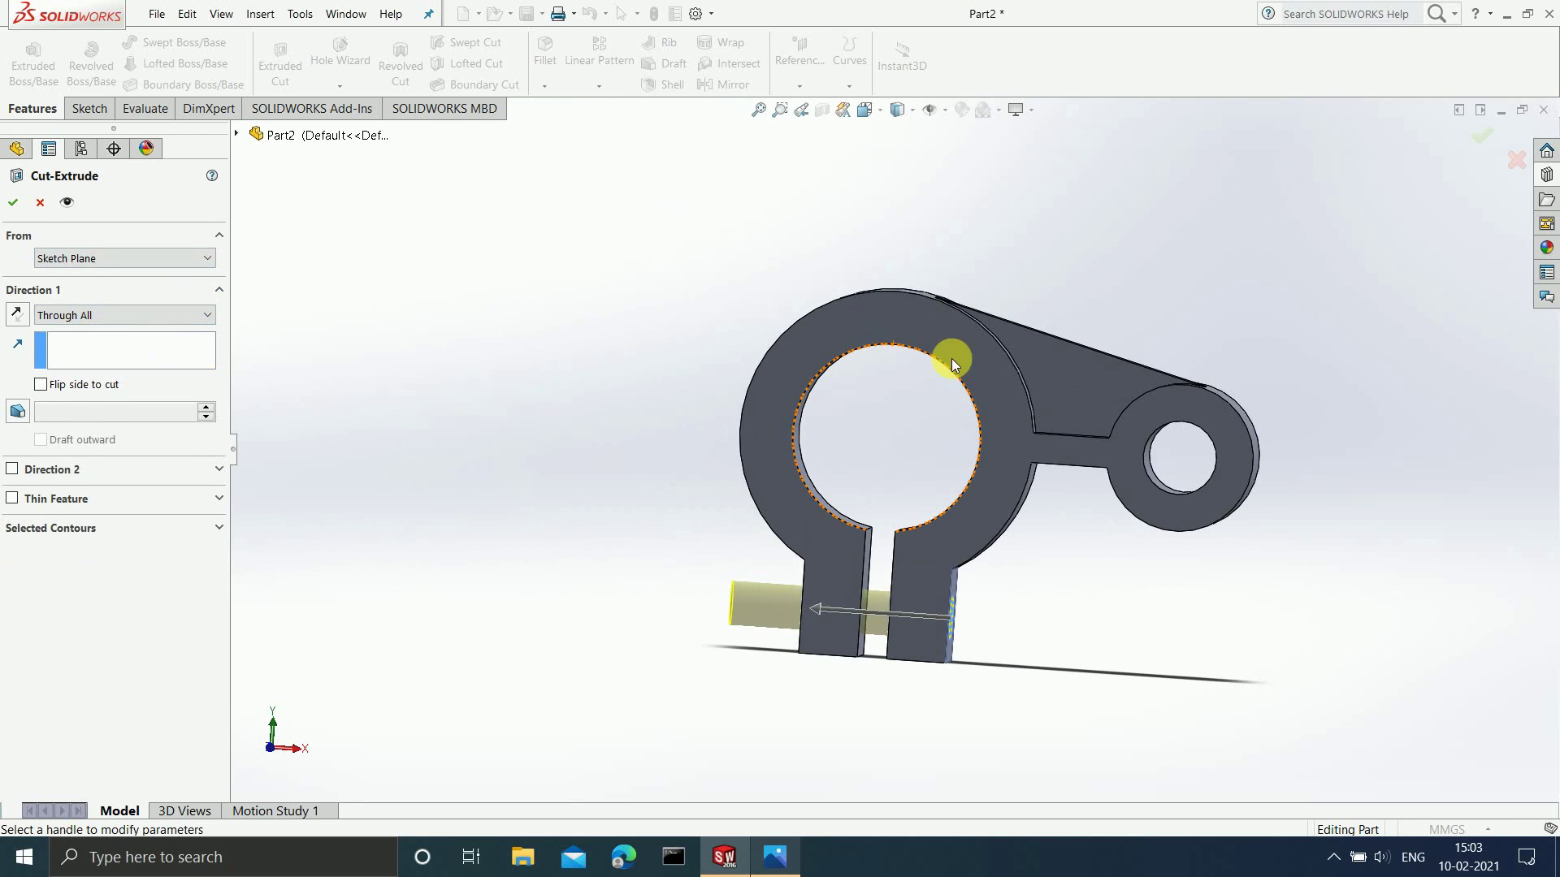
click(12, 208)
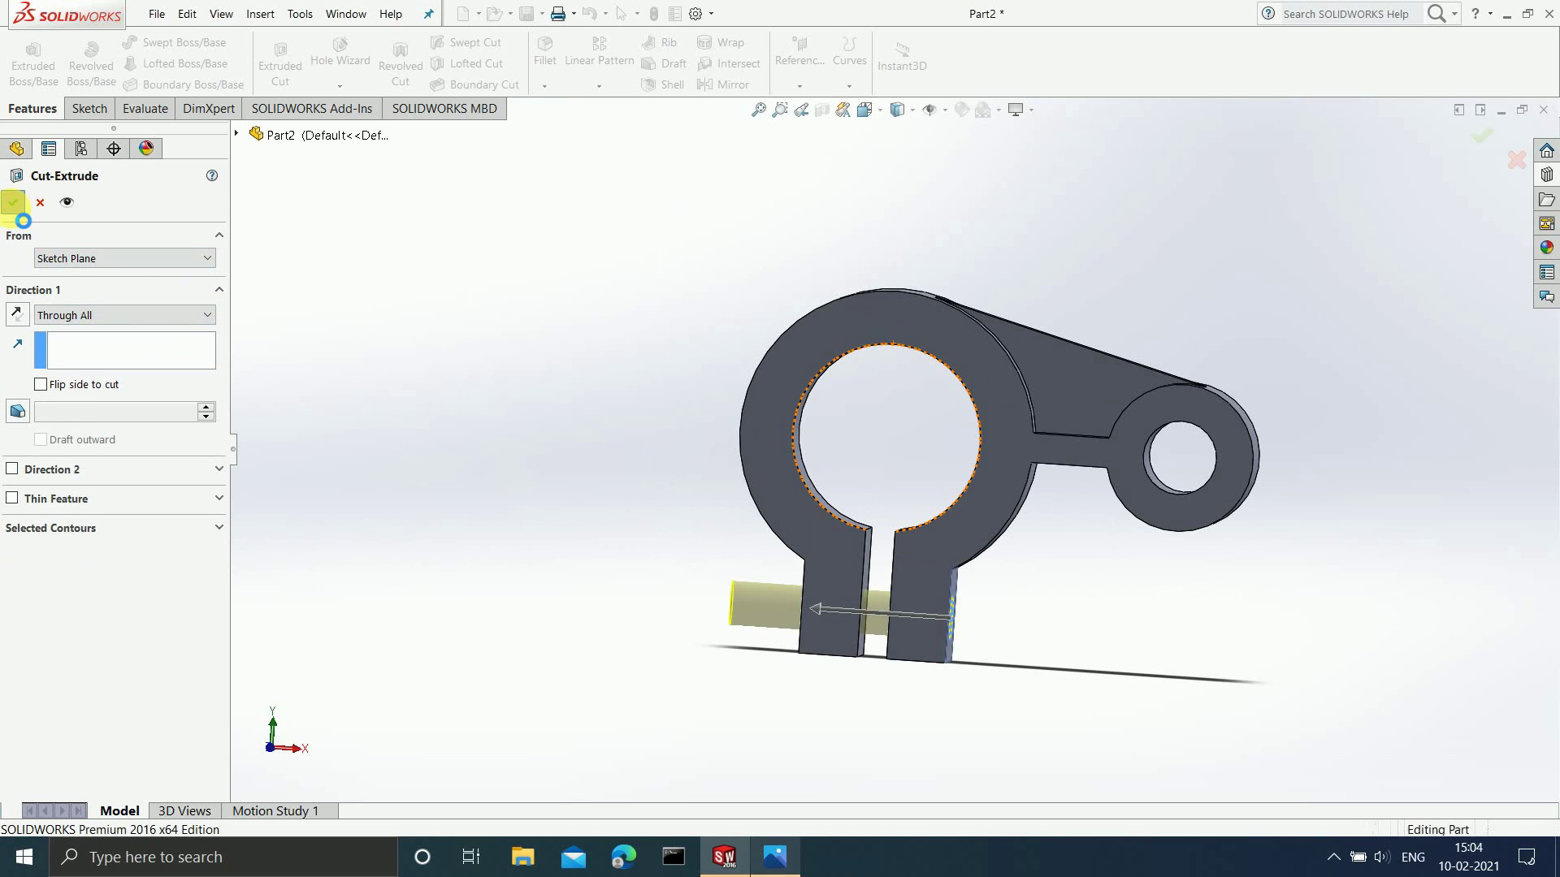
Inspect the finished bracket from several angles and compare it with the reference drawing First model.jpg.
middle_drag(1031, 613, 1043, 470)
scroll(1048, 480, down, 2)
scroll(1041, 594, up, 2)
ctrl+middle_drag(1041, 595, 880, 409)
scroll(880, 409, down, 1)
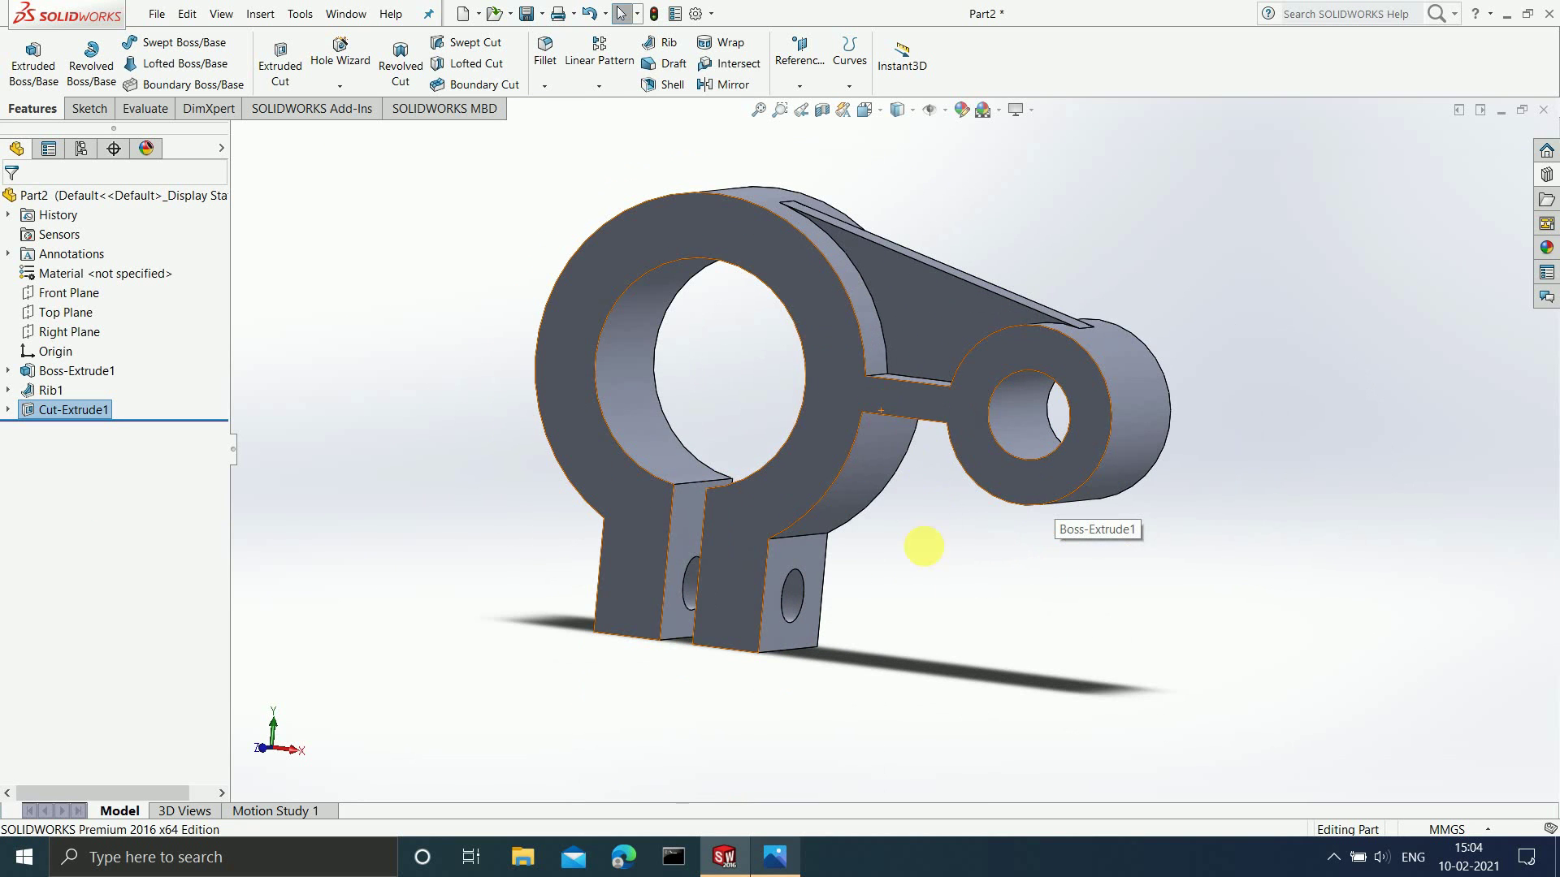
click(759, 863)
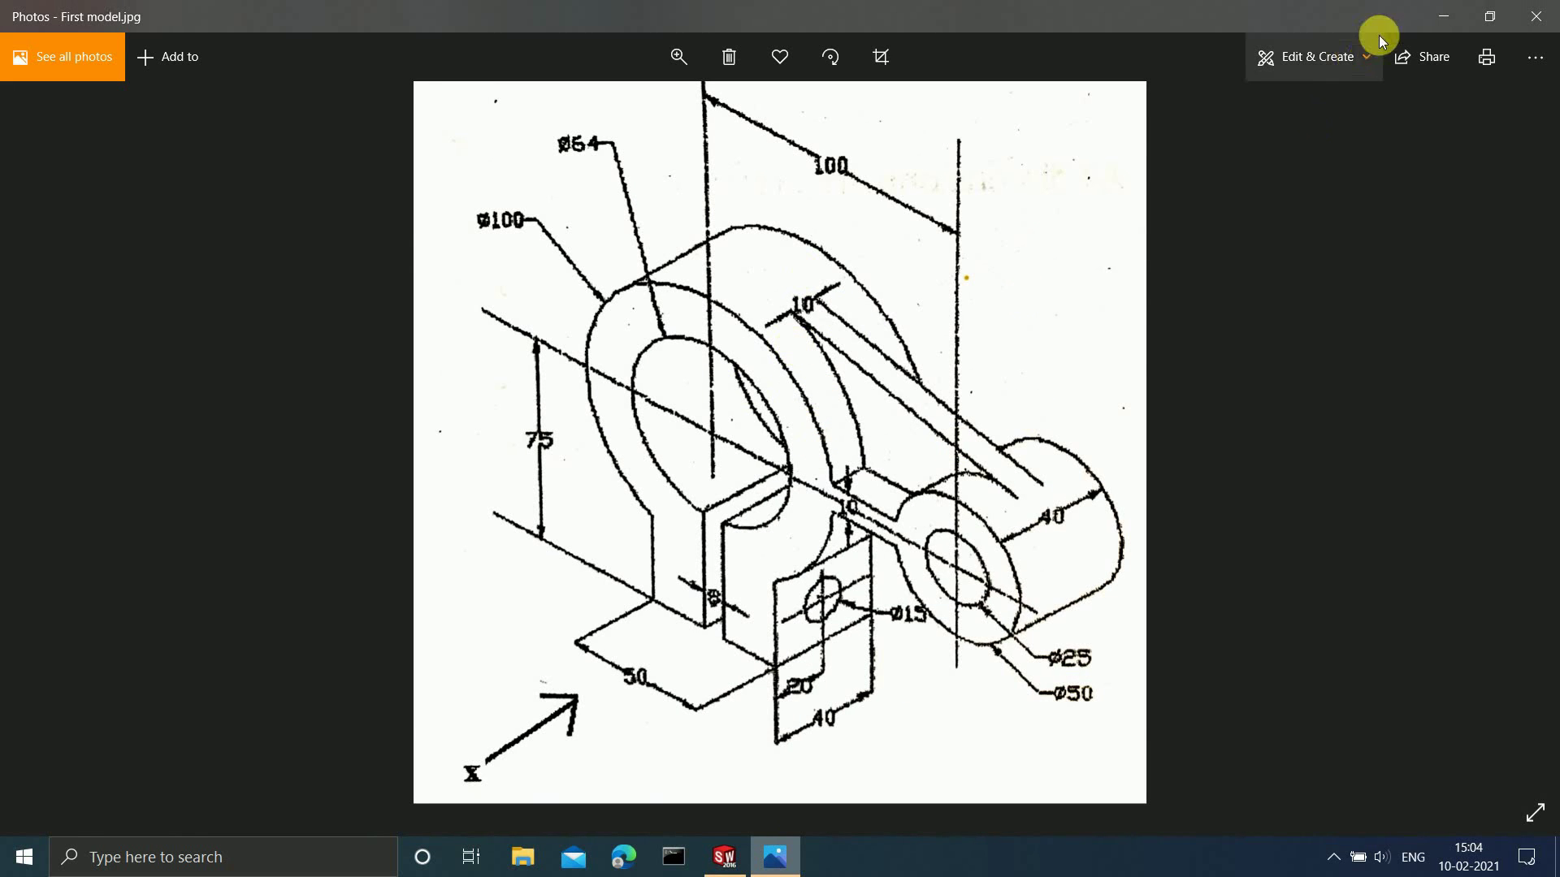
click(1435, 13)
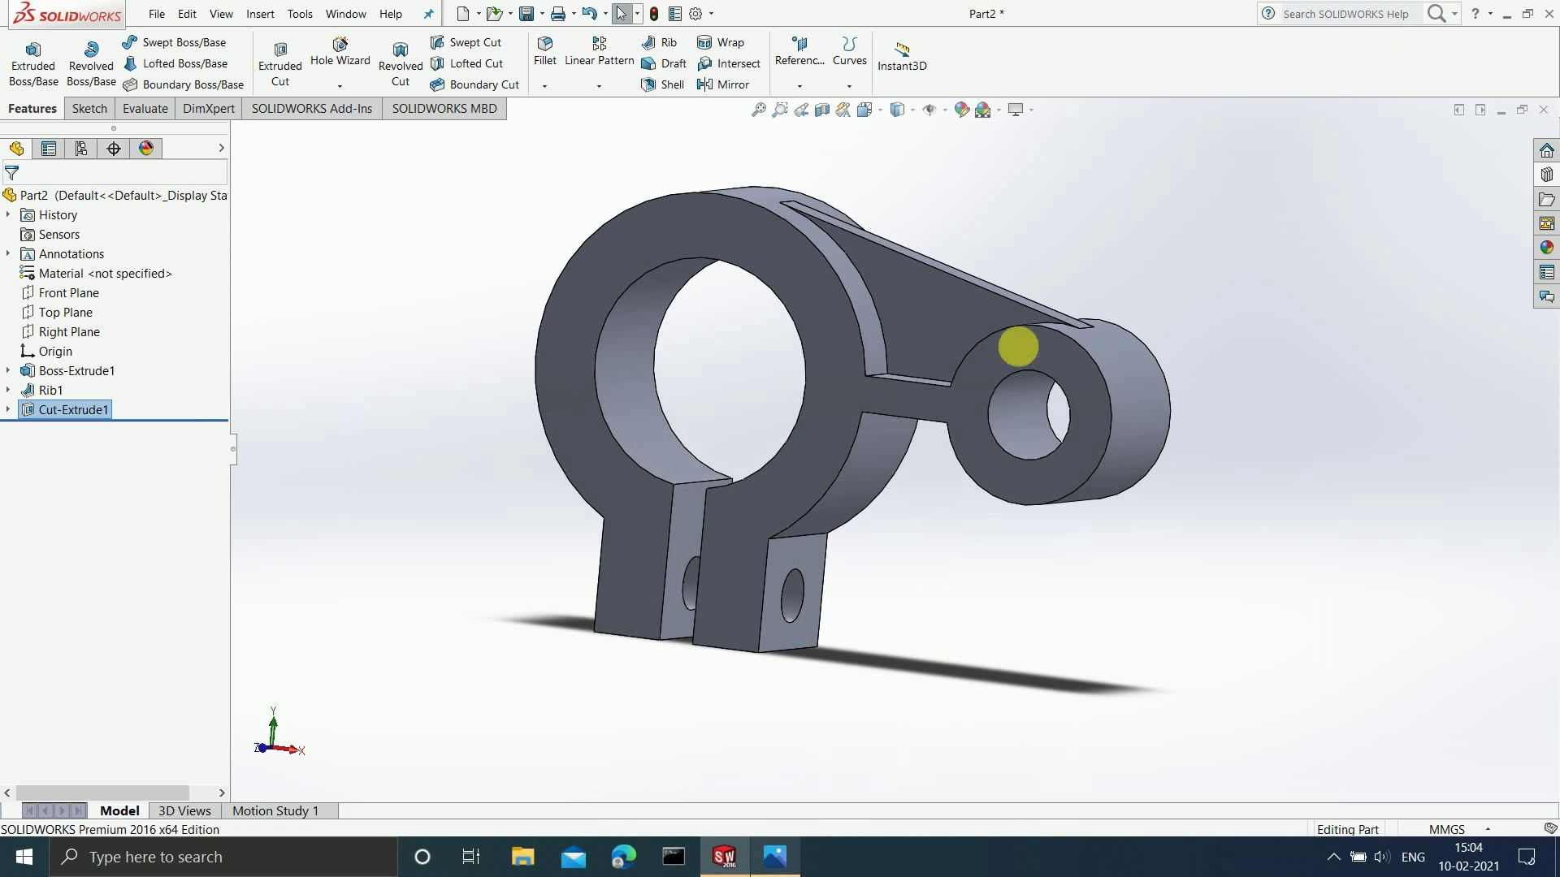
scroll(801, 219, down, 2)
scroll(892, 420, up, 1)
middle_drag(881, 587, 1005, 692)
scroll(944, 680, up, 3)
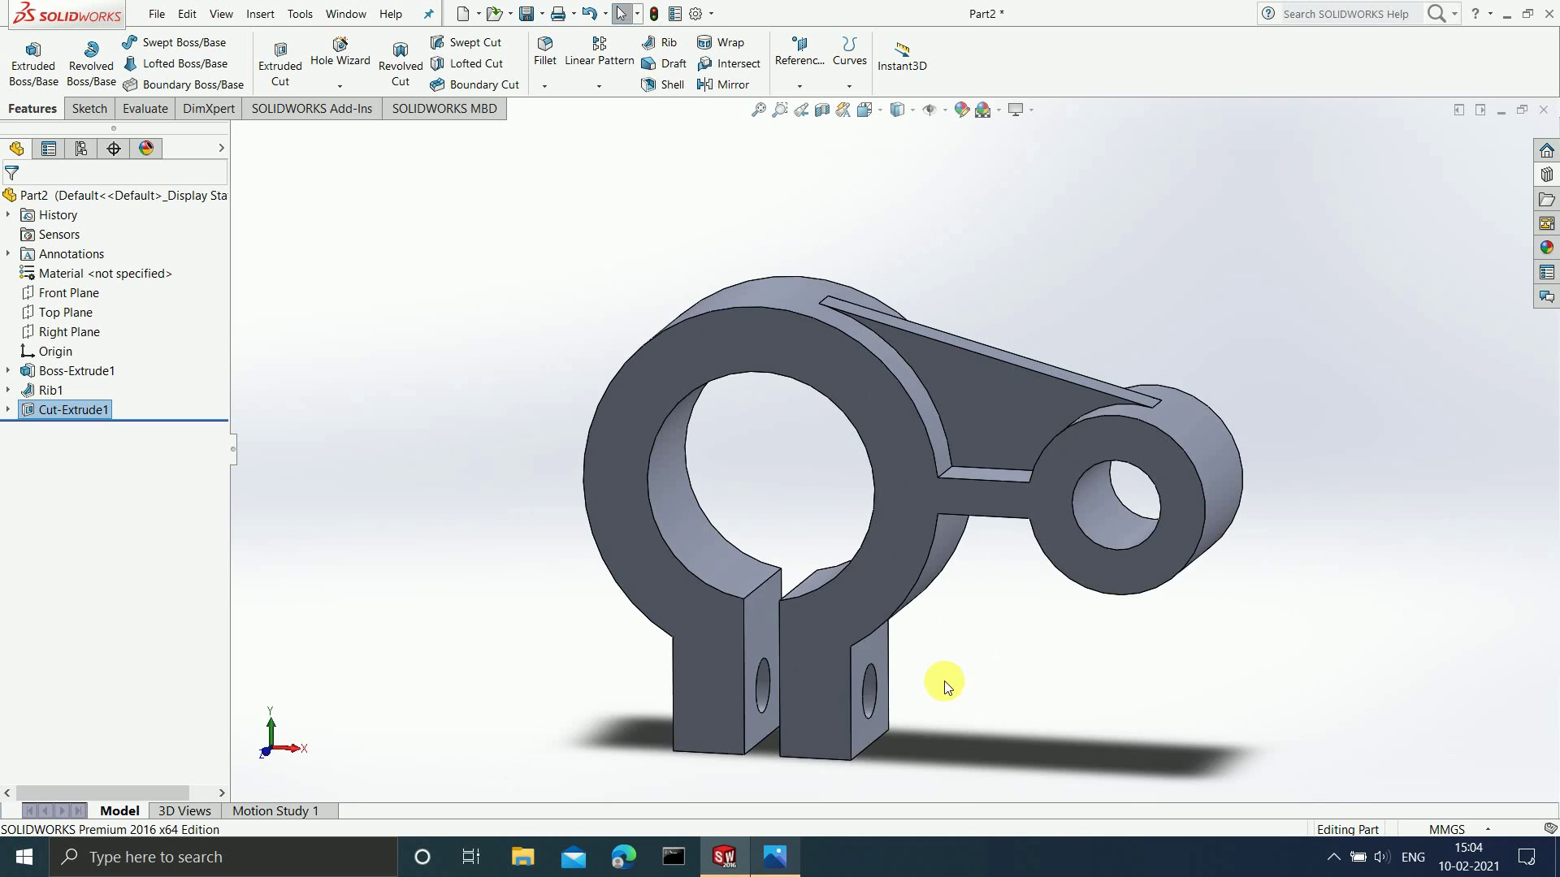
scroll(929, 646, down, 2)
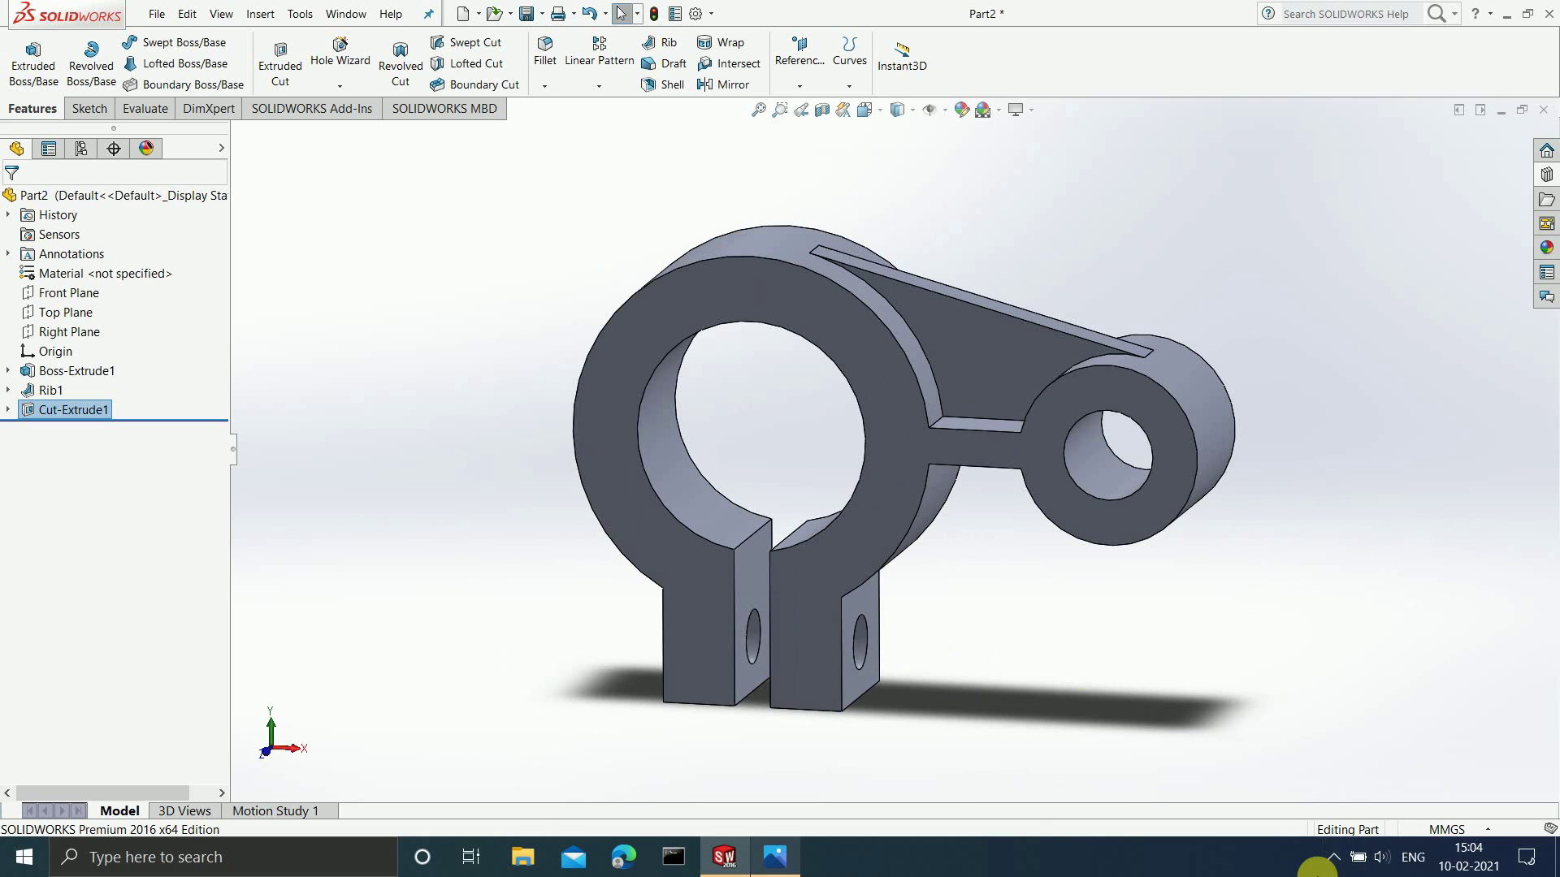